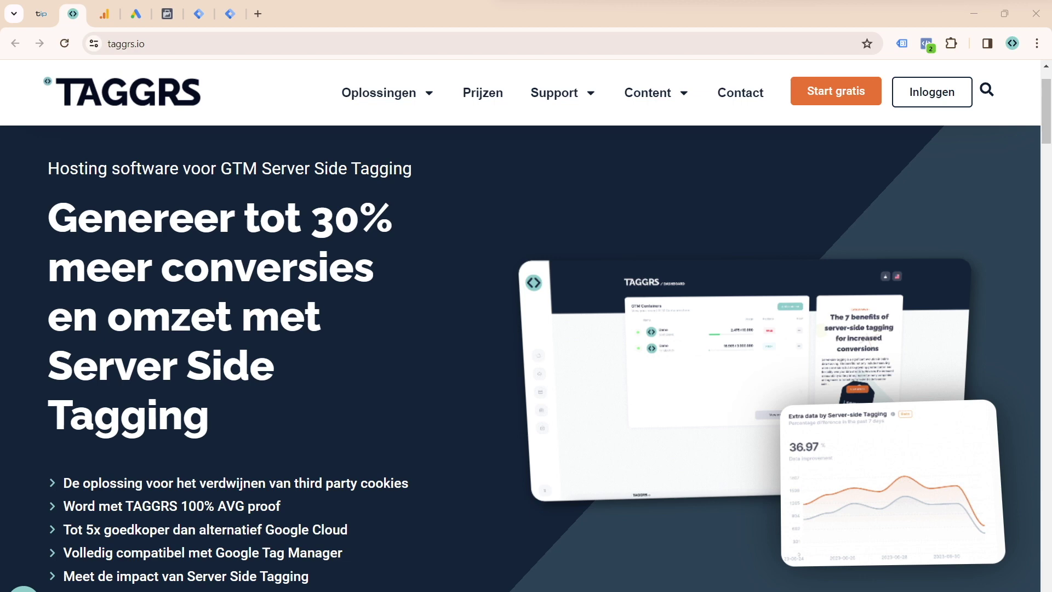
- Start preview mode for the TAGGRS Demo server container in Tag Manager
left_click(225, 19)
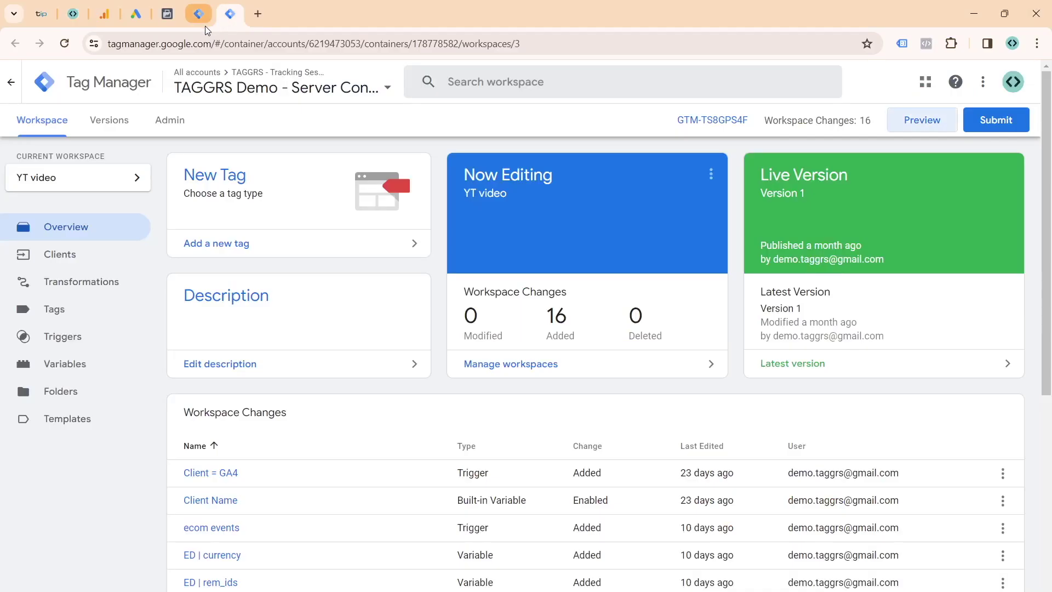
left_click(189, 21)
left_click(222, 15)
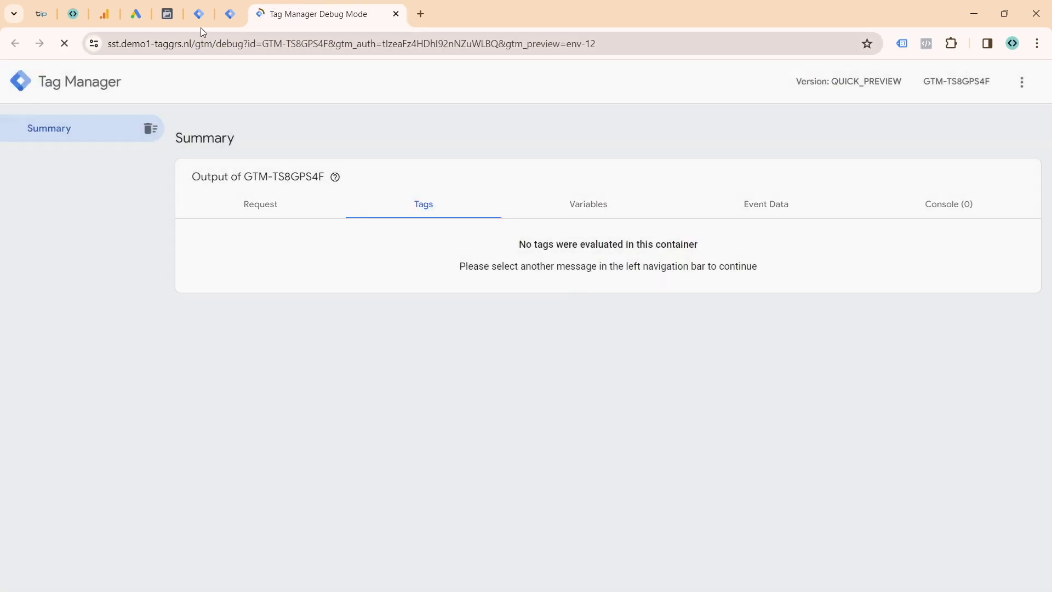
left_click(199, 14)
left_click(933, 121)
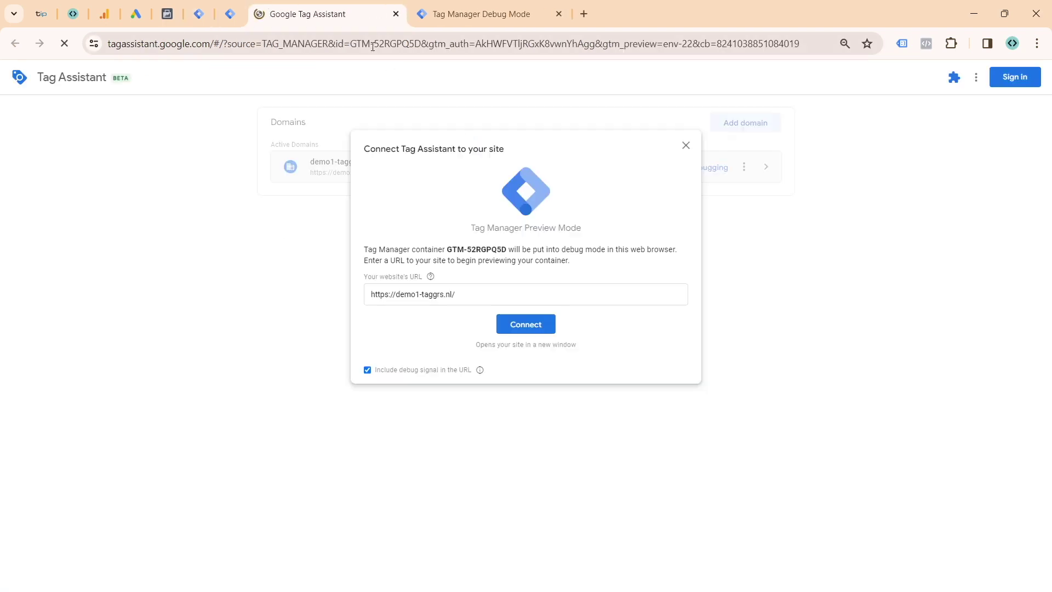
left_click(526, 323)
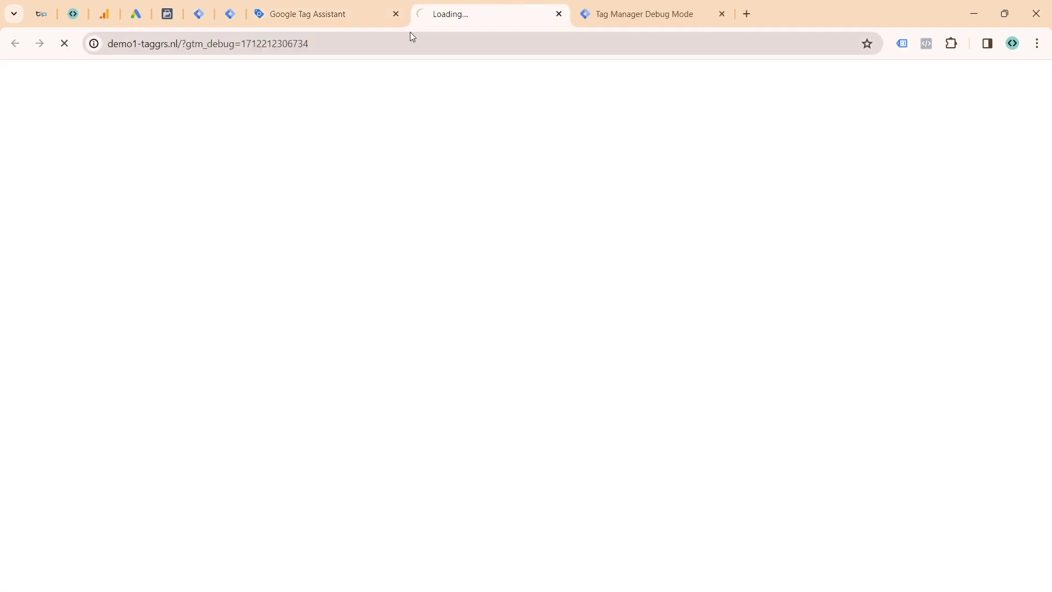
left_click(331, 13)
left_click_drag(438, 23, 673, 16)
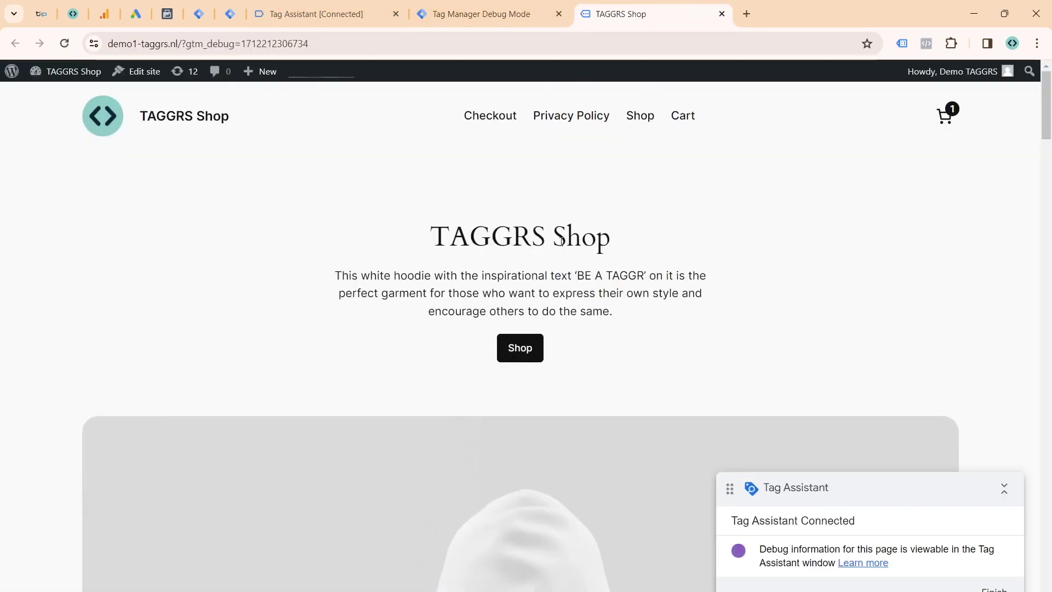
- Open the TAGGRS. Hoodie 'BE A TAGGR' product from the shop and add one to the cart
left_click(527, 354)
scroll(288, 283, "down", 1)
left_click(288, 283)
scroll(461, 221, "down", 1)
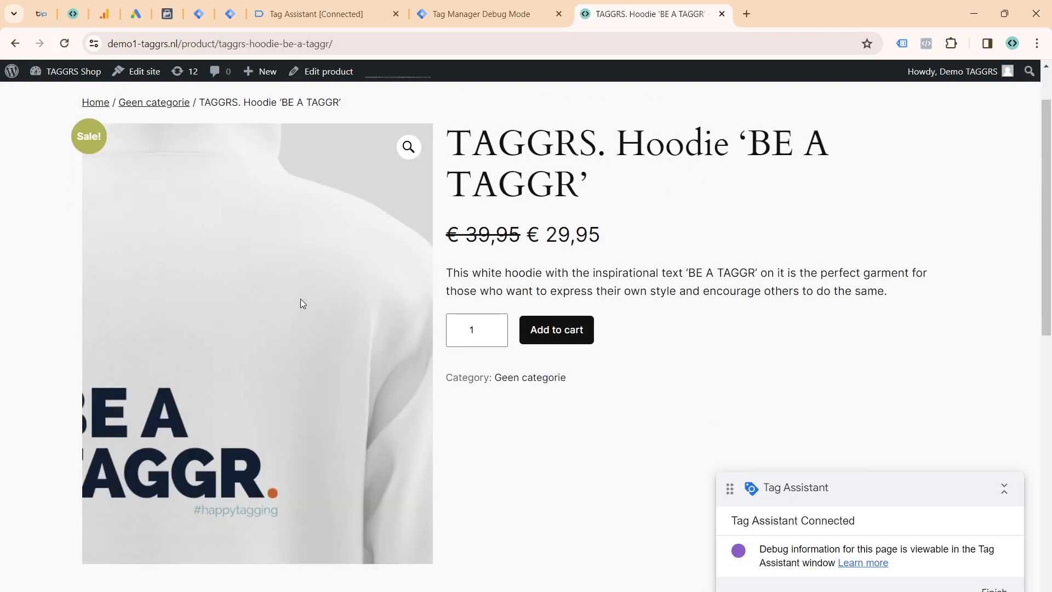
left_click(557, 331)
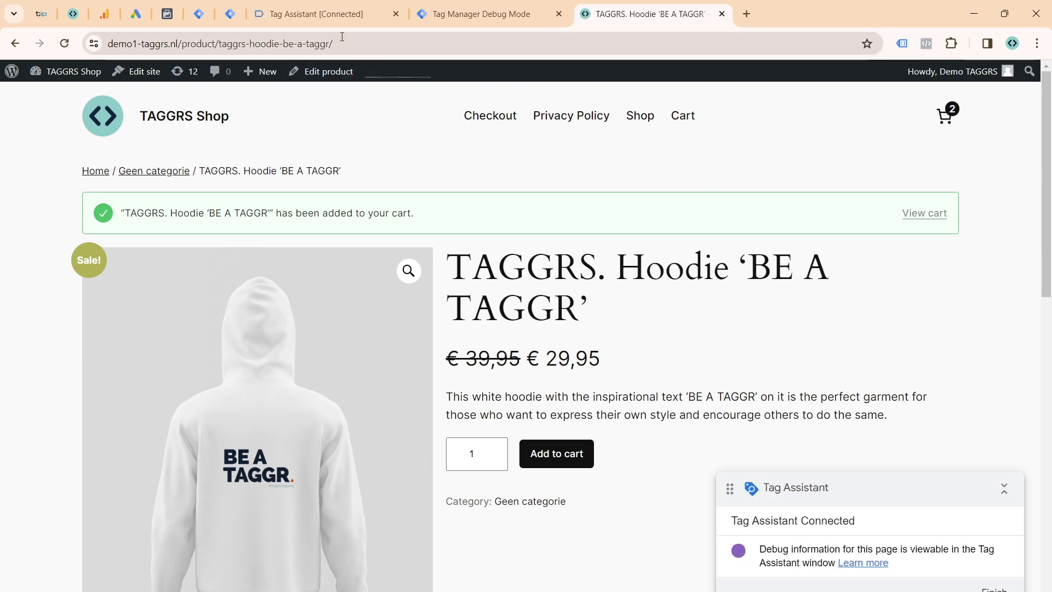
- Examine in Tag Assistant which web container tags fired on the add_to_cart and view_item events
left_click(309, 14)
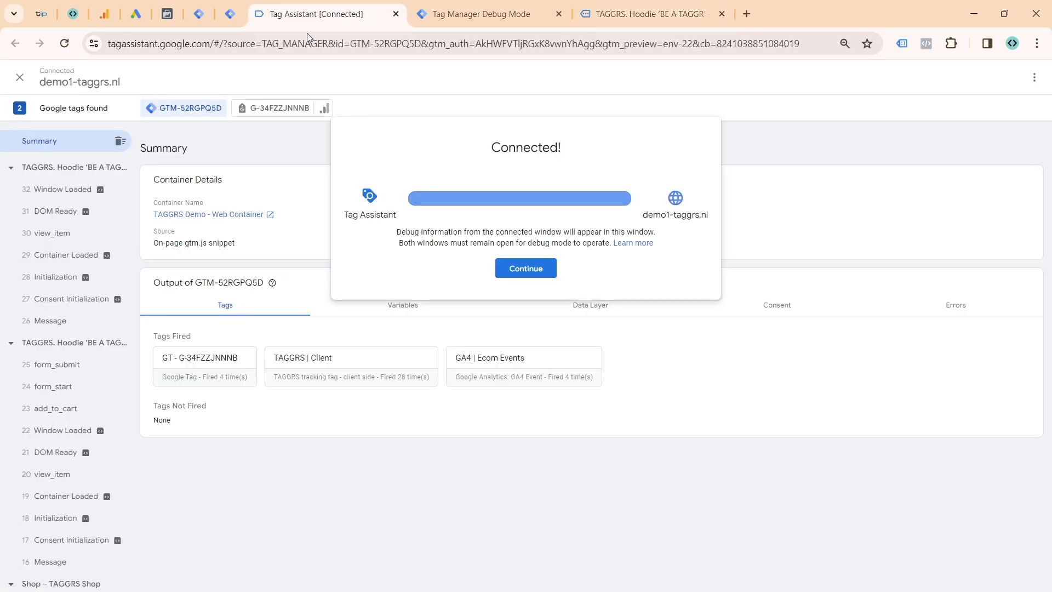
left_click(544, 266)
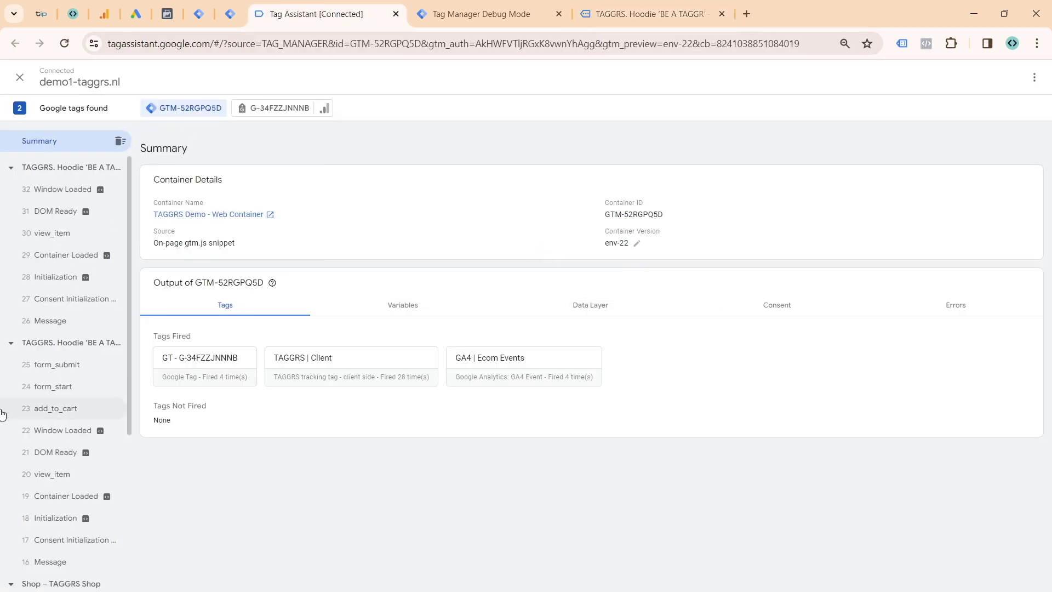
left_click(63, 412)
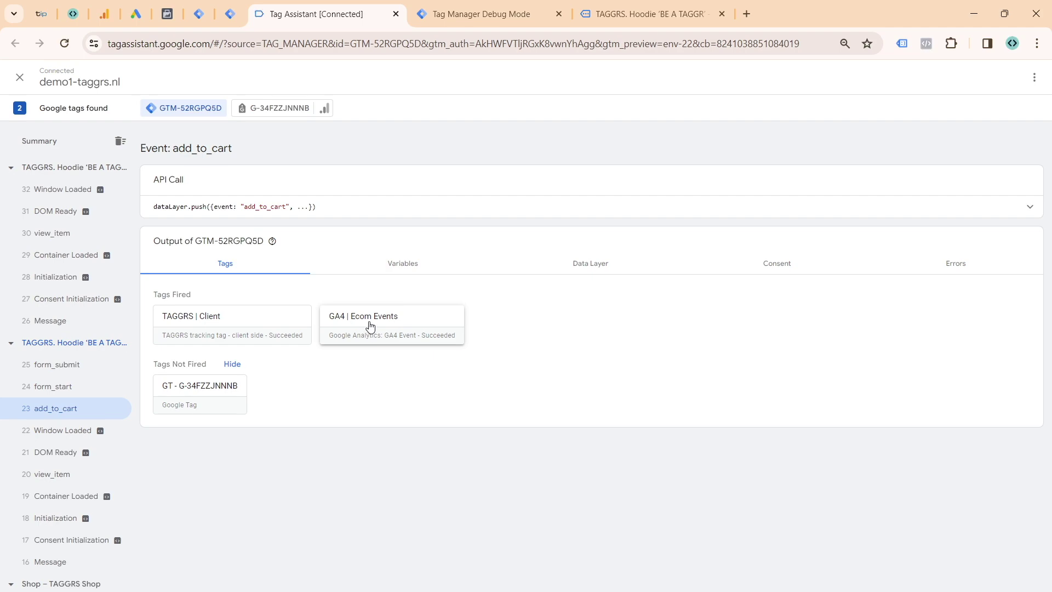
left_click(341, 341)
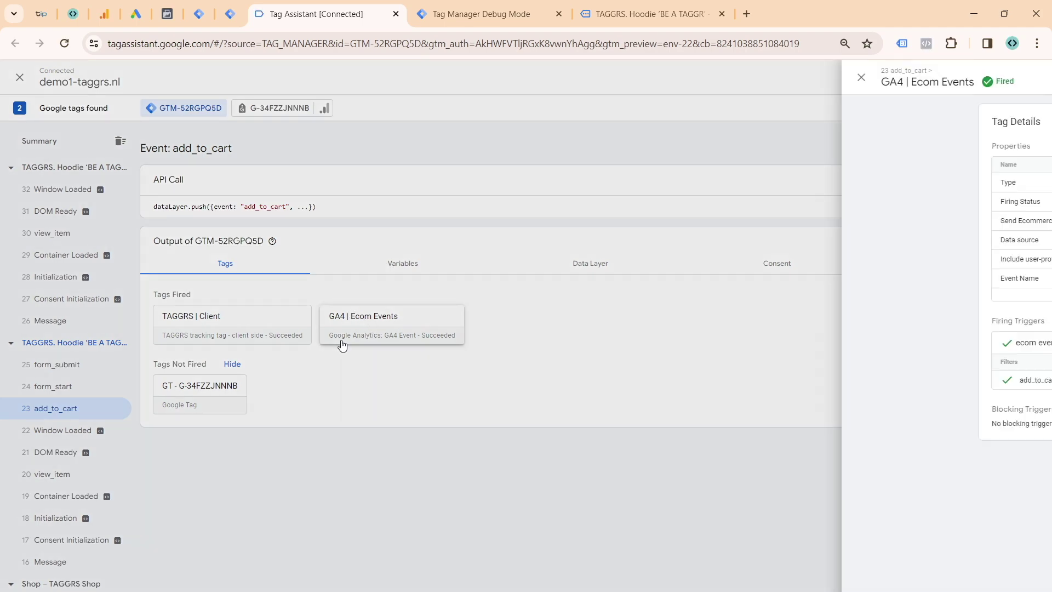
left_click(192, 337)
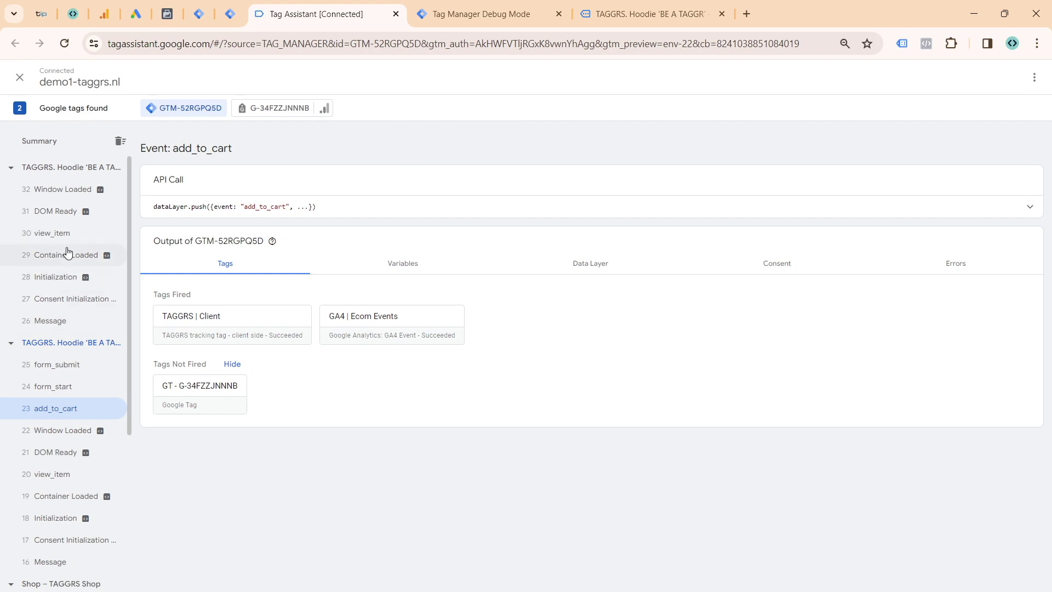
left_click(65, 233)
- Compare the tags fired for the view_item and add_to_cart events in the server container's debug view
left_click(503, 20)
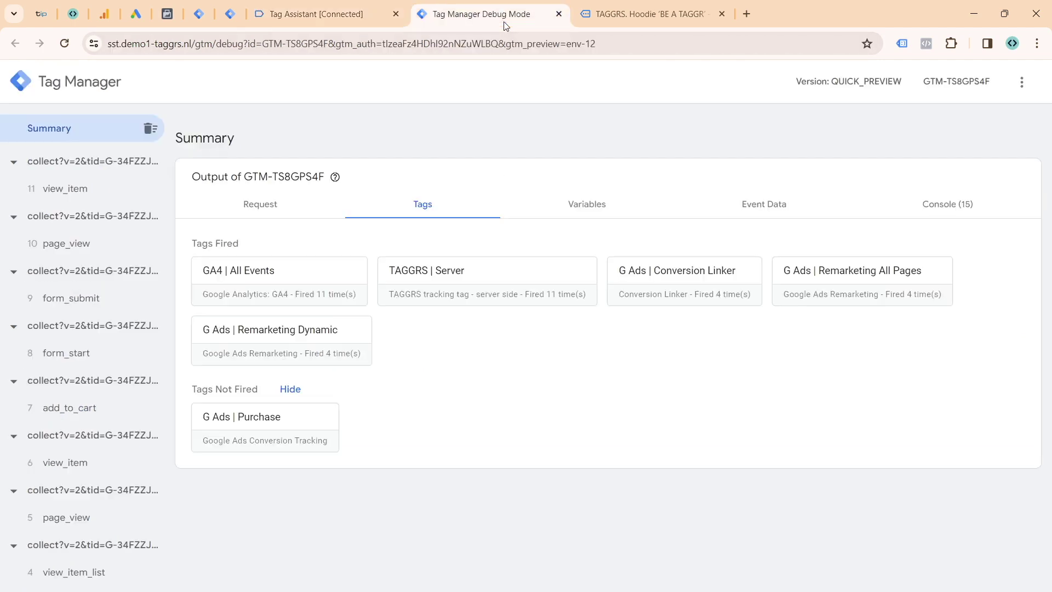
left_click(86, 190)
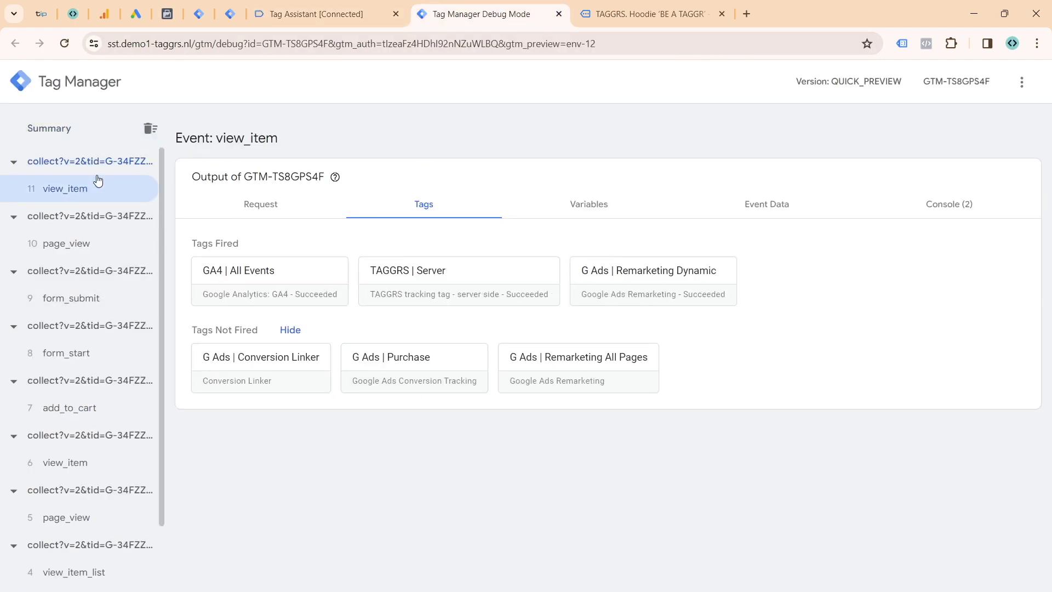
left_click(92, 418)
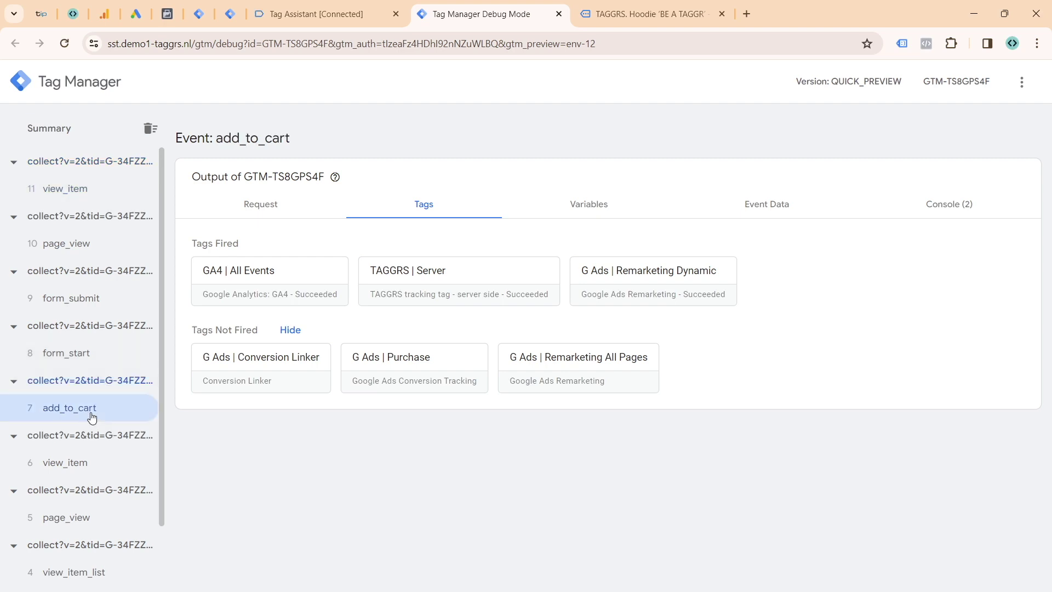
left_click(105, 190)
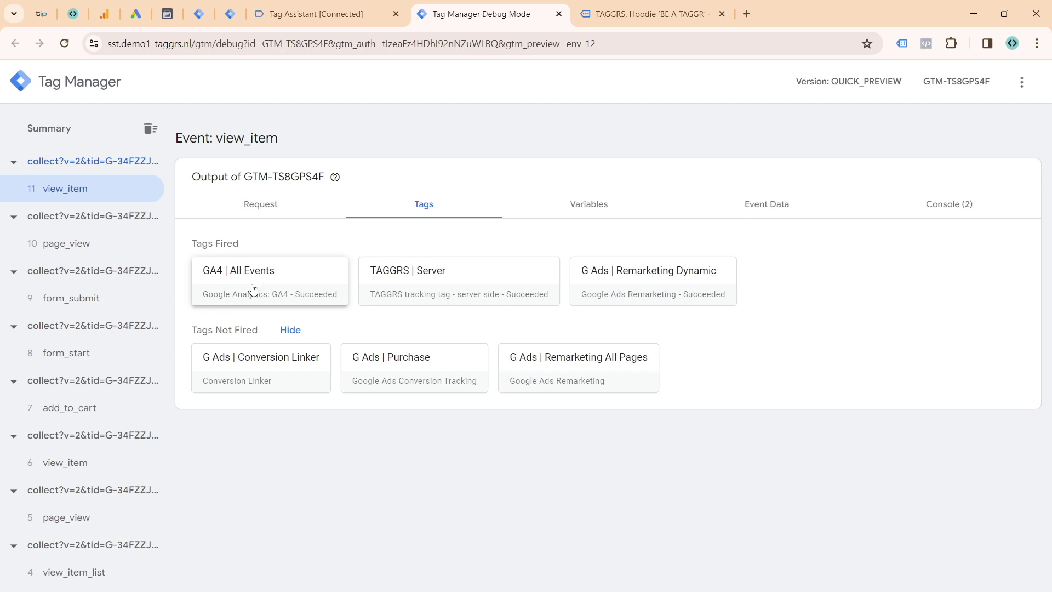
left_click(120, 406)
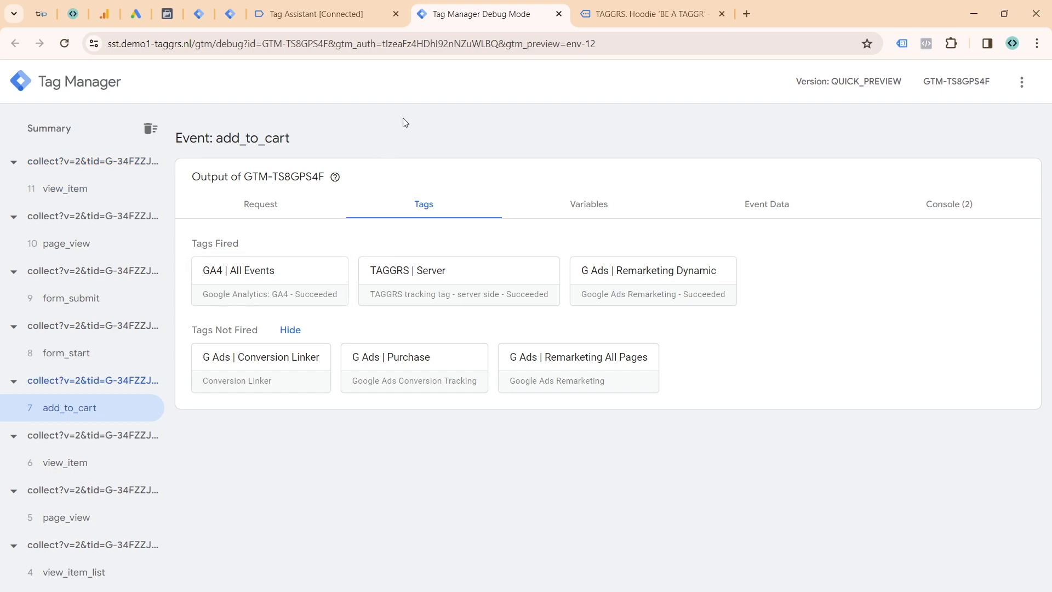
- Close the Tag Assistant, server debug and TAGGRS shop pages
left_click(607, 15)
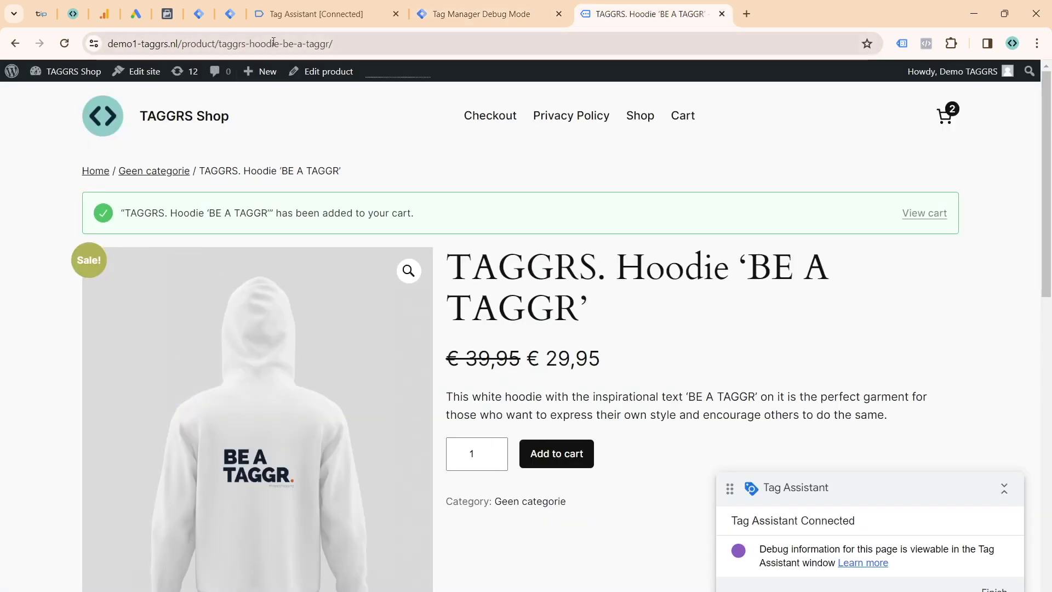
left_click(291, 15)
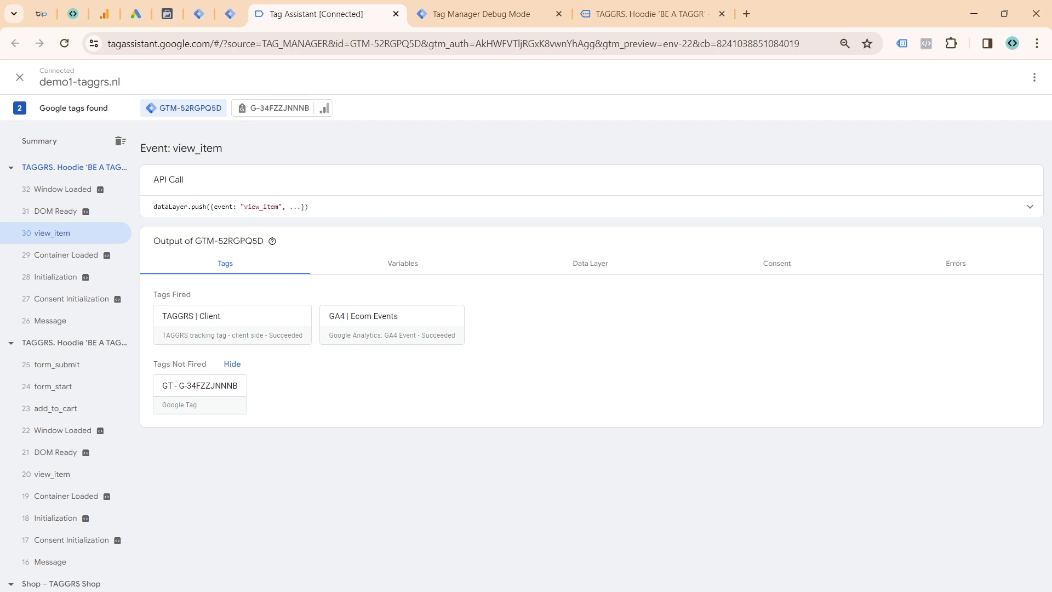
left_click(396, 14)
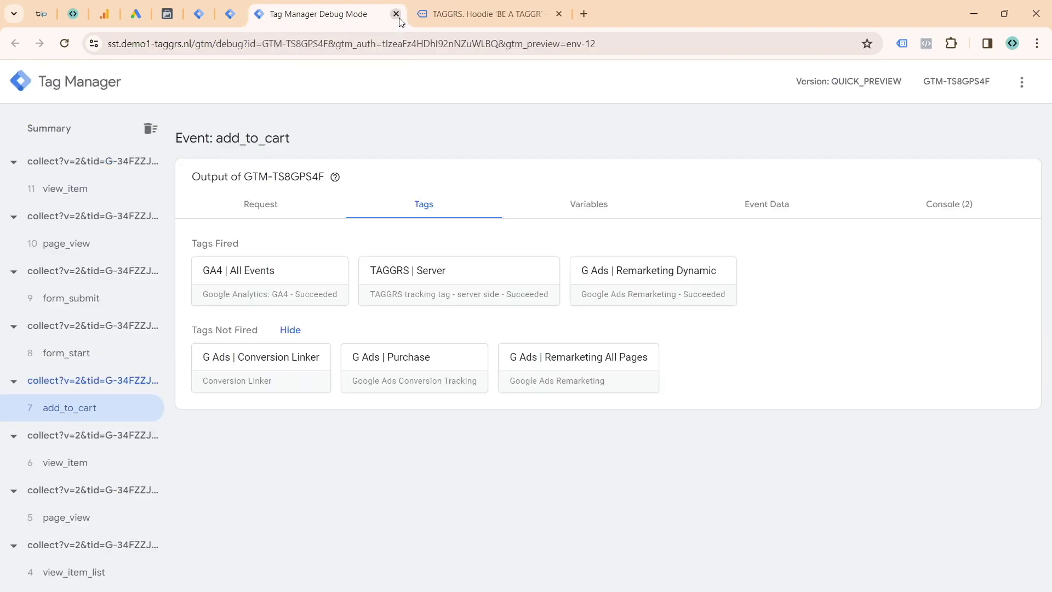
left_click(395, 14)
left_click(395, 14)
- Create a new tag in the web container and name it "FB | ViewContent"
left_click(198, 14)
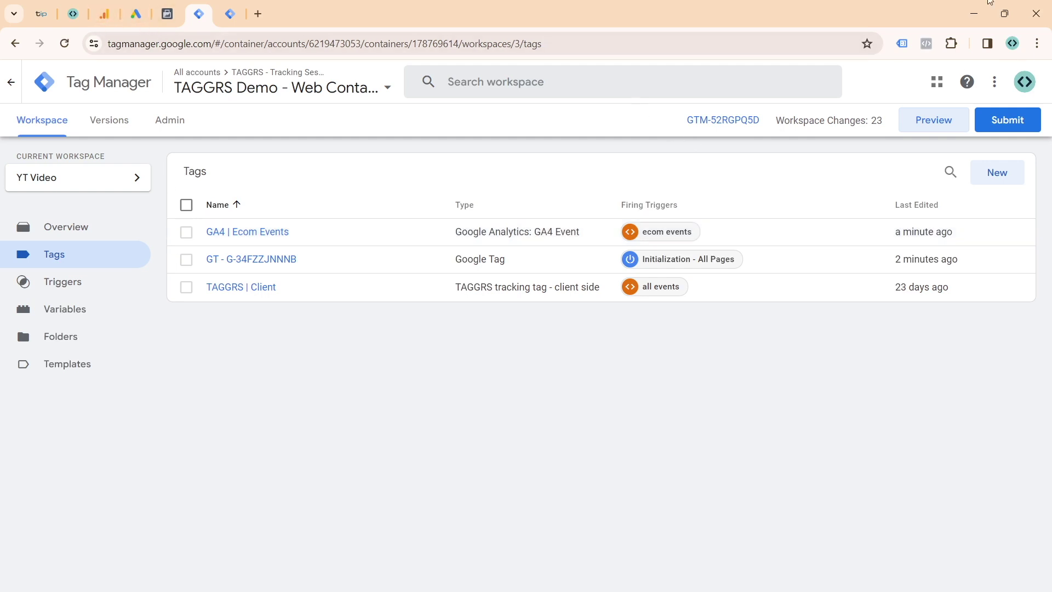
left_click(998, 172)
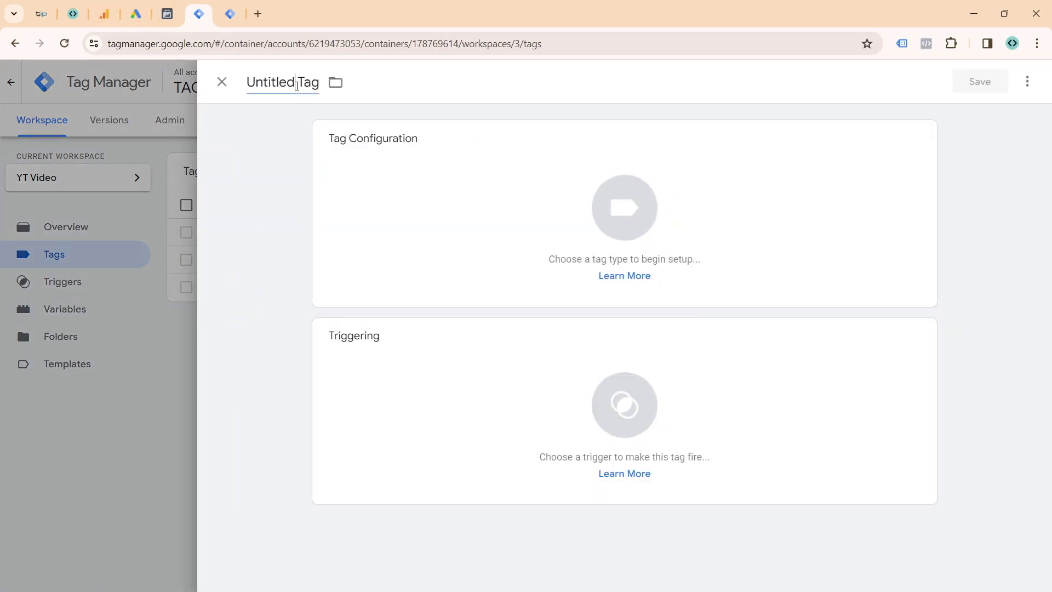
left_click(296, 85)
type("FB @")
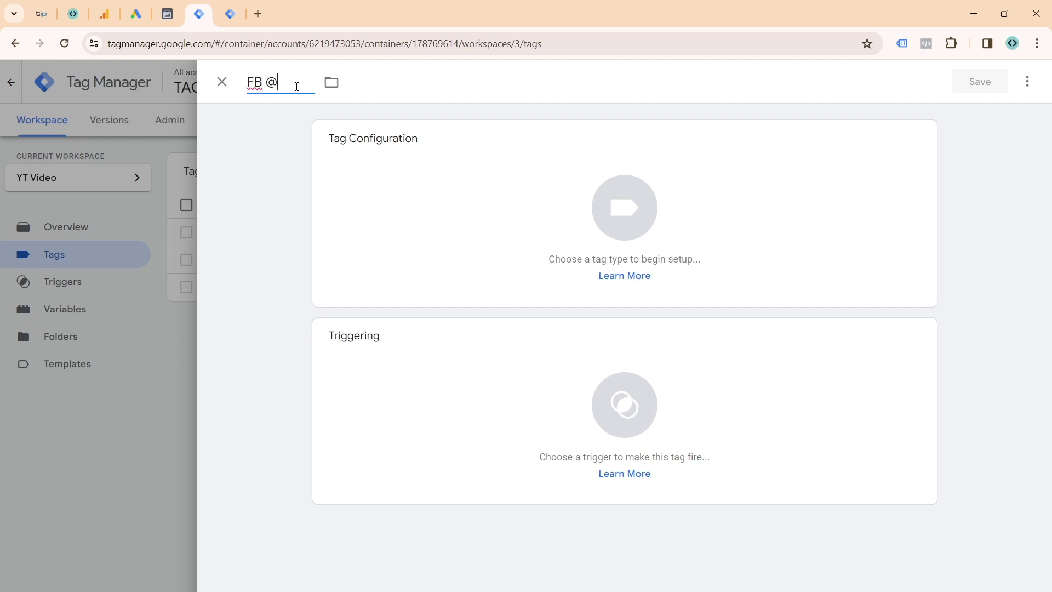
key("BackSpace")
type("| ViewContent")
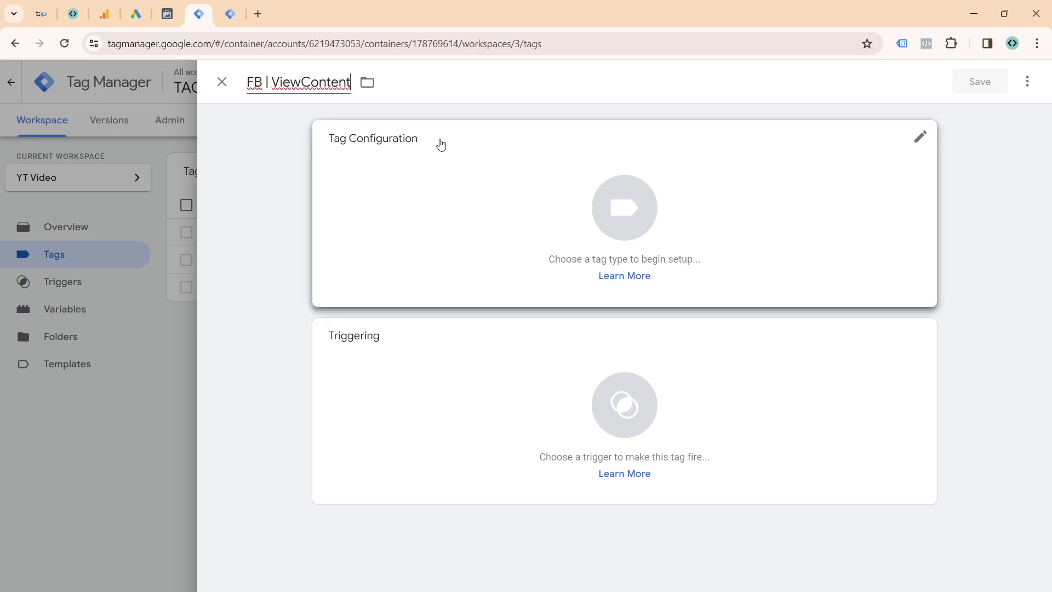
- Find the Facebook Pixel template by facebookarchive in the Community Template Gallery and add it to the workspace as the tag's type
left_click(462, 167)
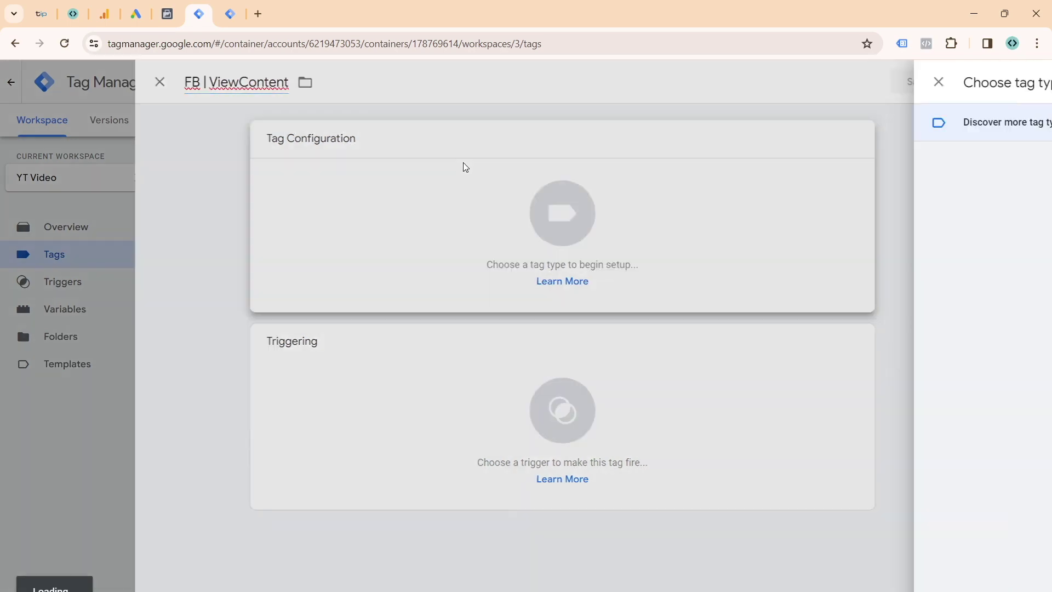
scroll(772, 359, "down", 5)
scroll(798, 329, "up", 5)
left_click(968, 140)
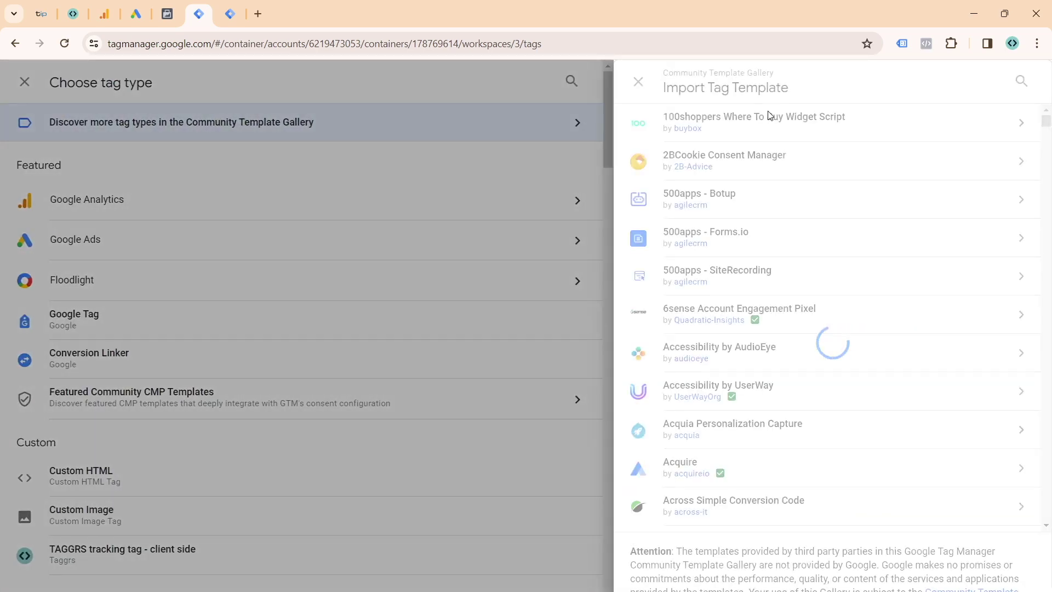
left_click(1023, 82)
type("face")
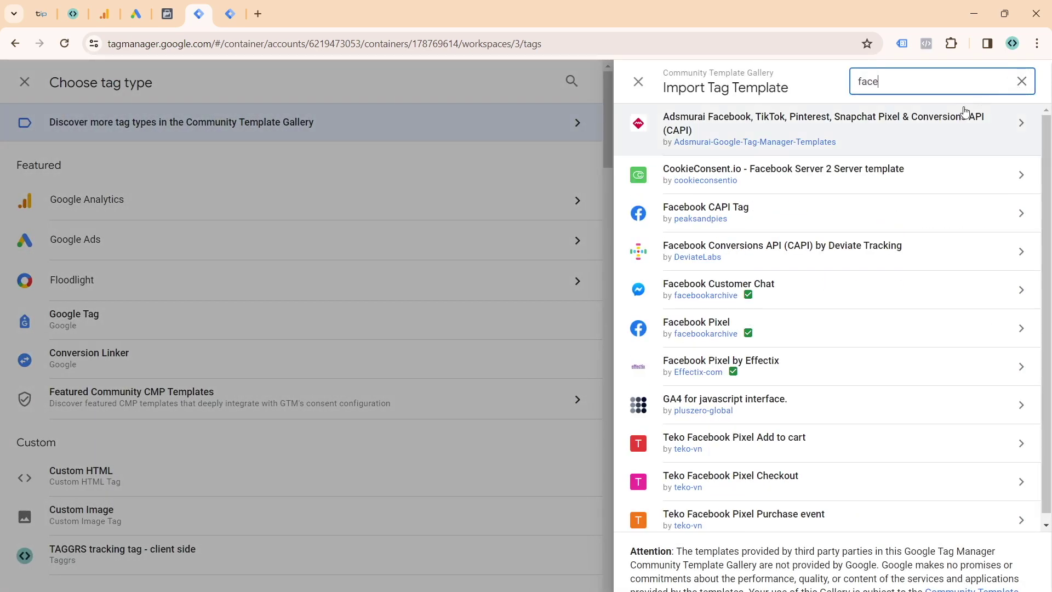
left_click(804, 327)
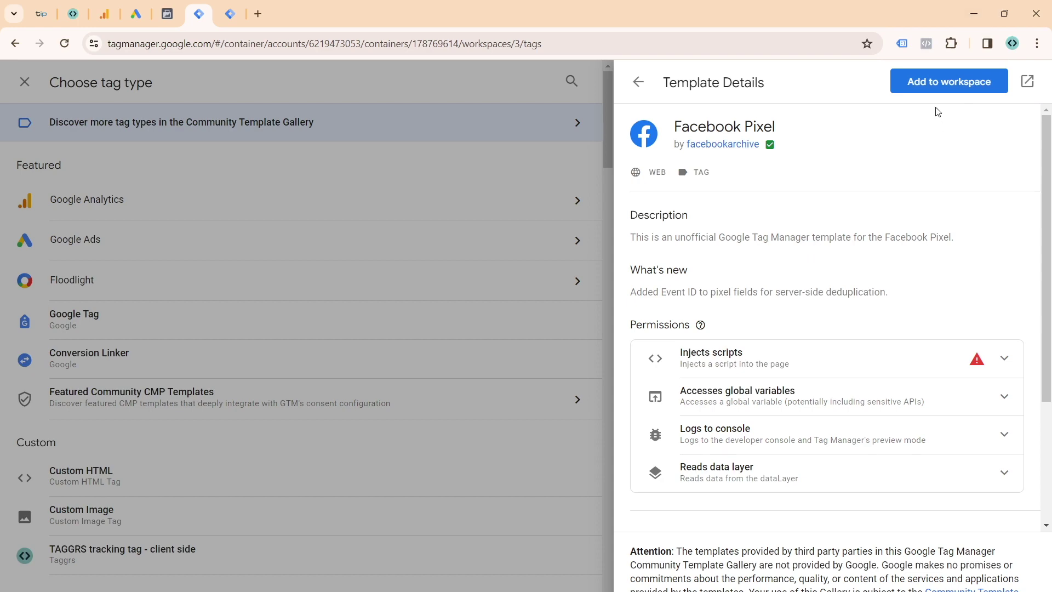
left_click(953, 82)
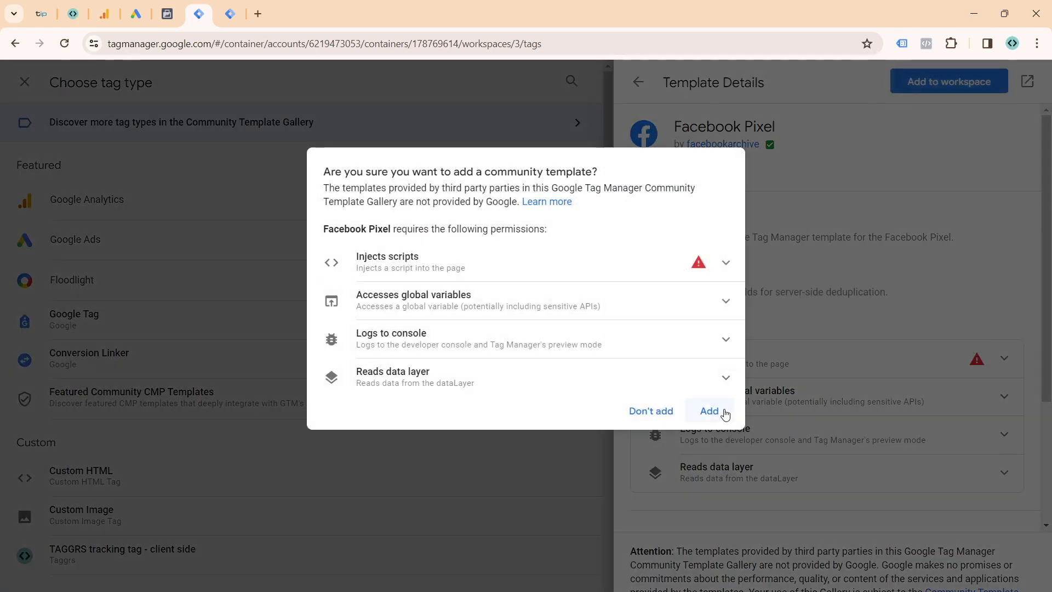
left_click(745, 429)
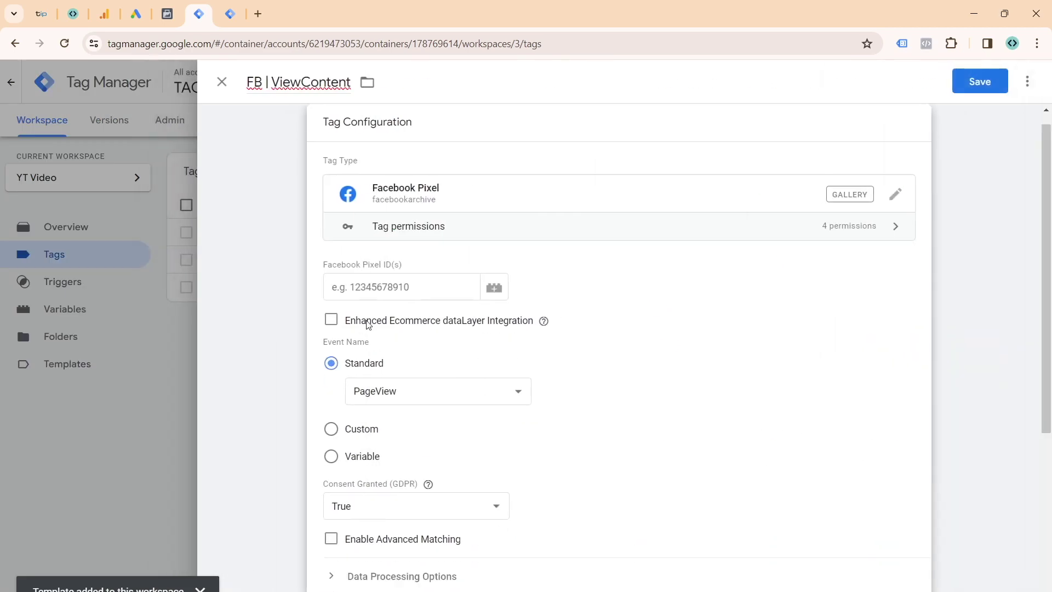
- Copy the dataset ID of the TAGGRS YT pixel from the data sources in Meta Events Manager
left_click(372, 289)
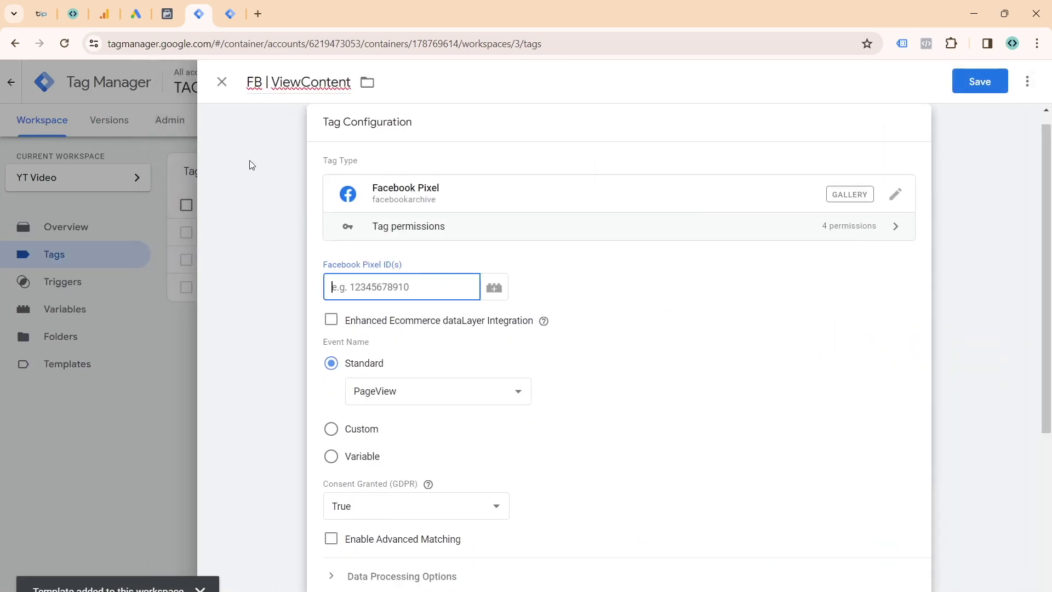
left_click(166, 16)
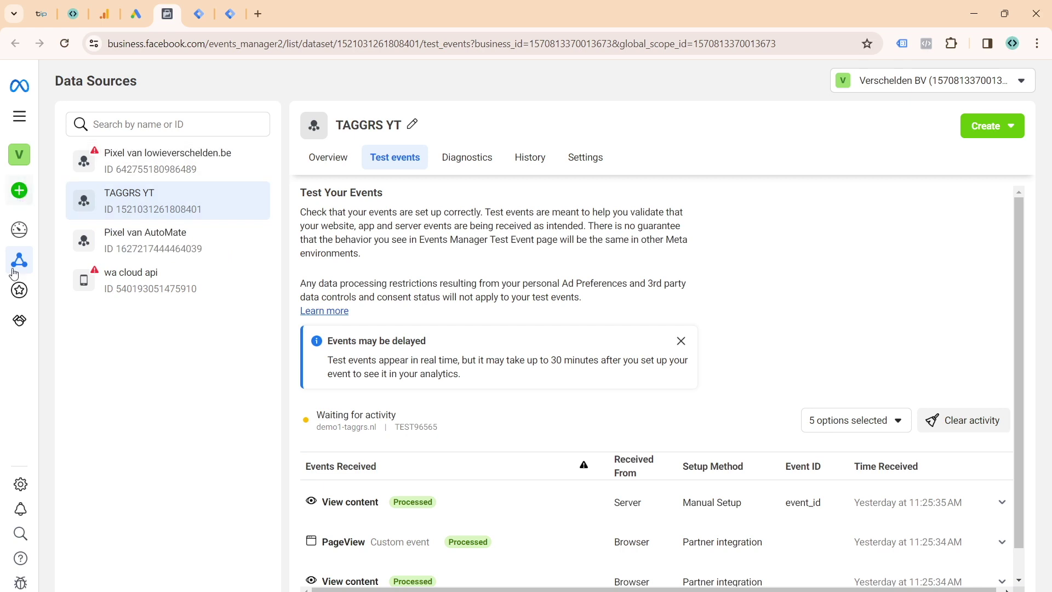
mouse_move(9, 271)
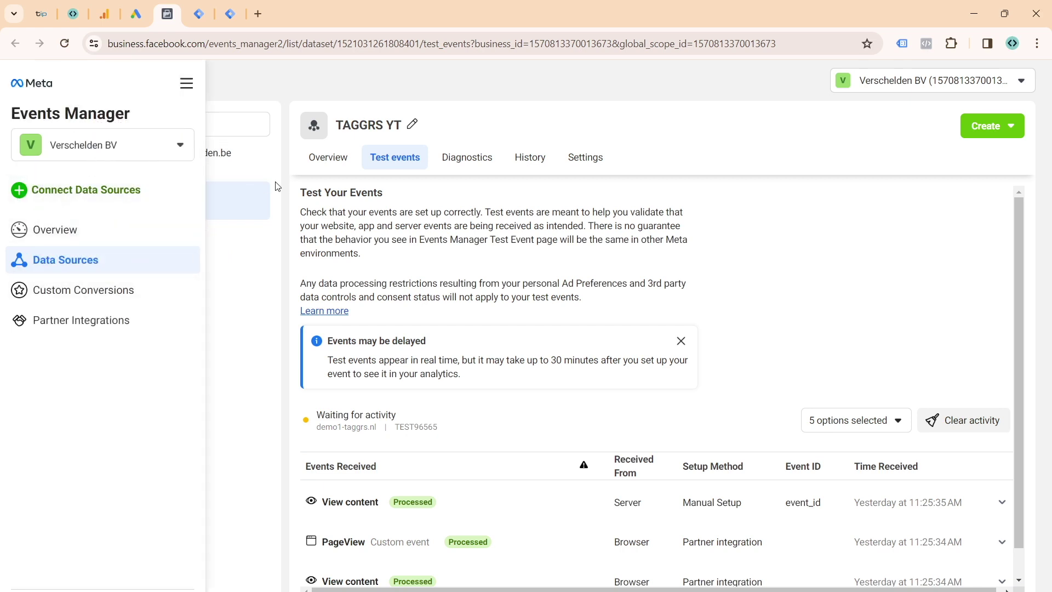
double_click(152, 210)
key("ctrl+c")
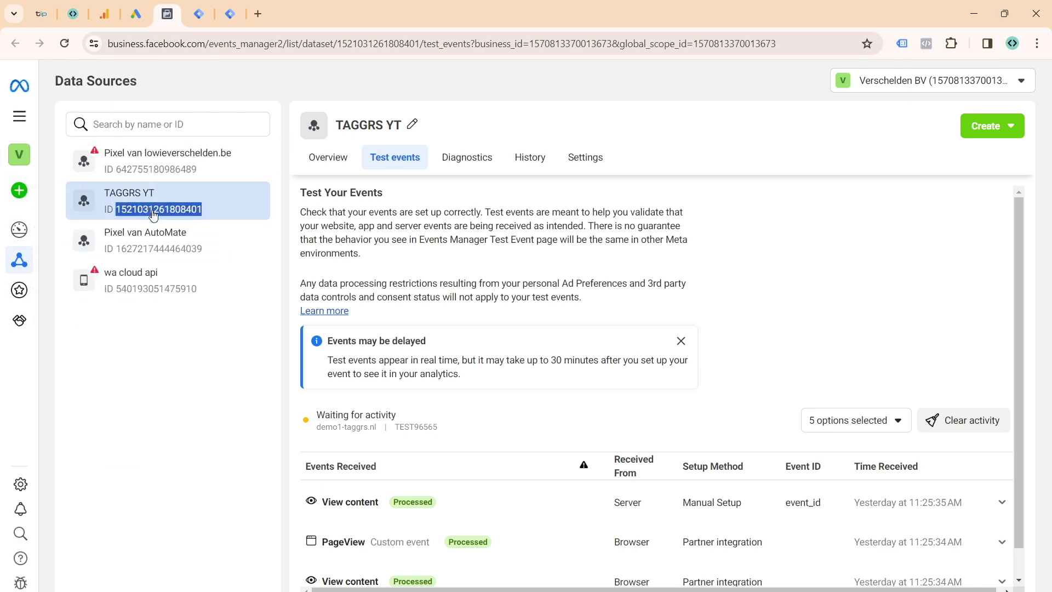
- Back in the web container's tag, create a Constant variable for the Facebook Pixel ID and paste the copied pixel ID as its value
left_click(199, 22)
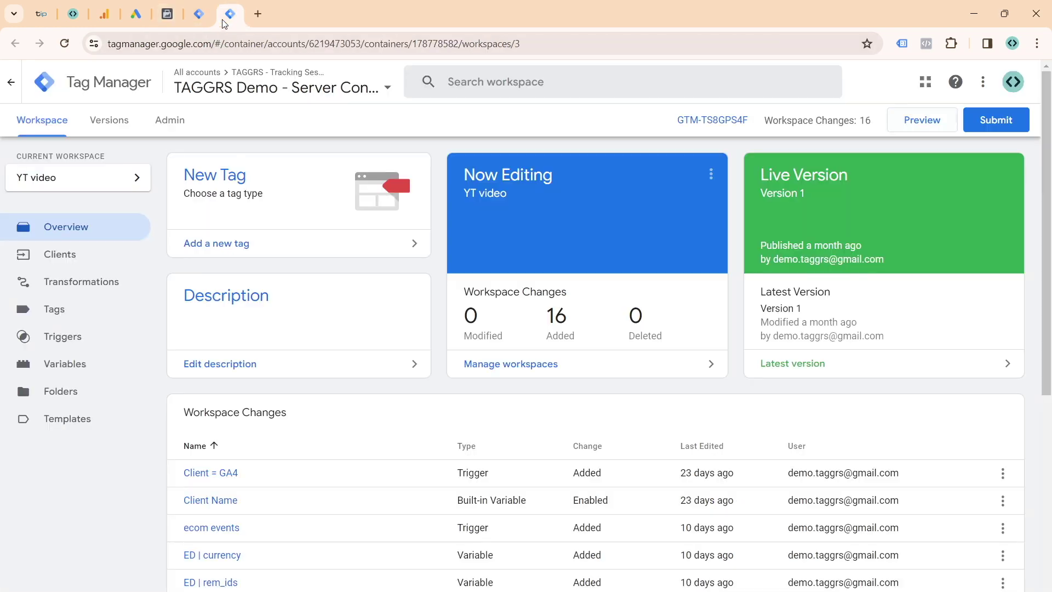
left_click(199, 21)
left_click(486, 286)
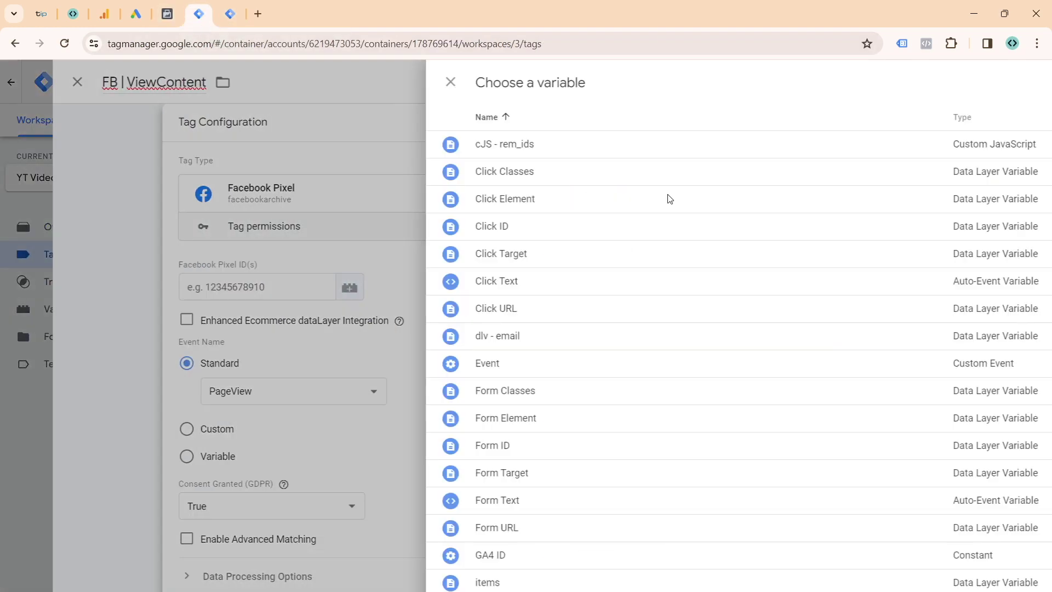
left_click(1015, 82)
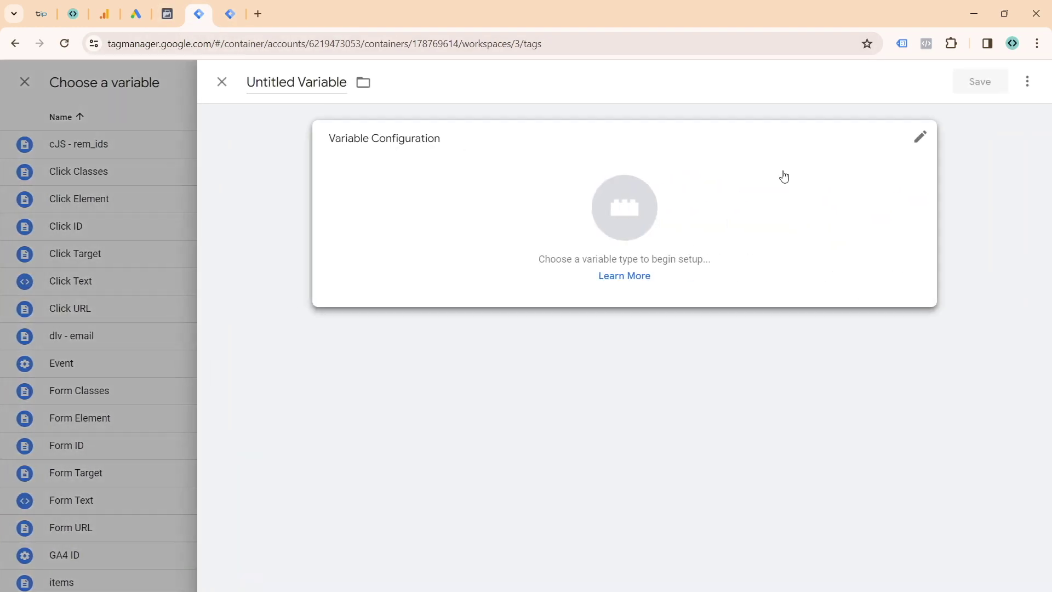
left_click(784, 173)
left_click(1018, 87)
type("cons")
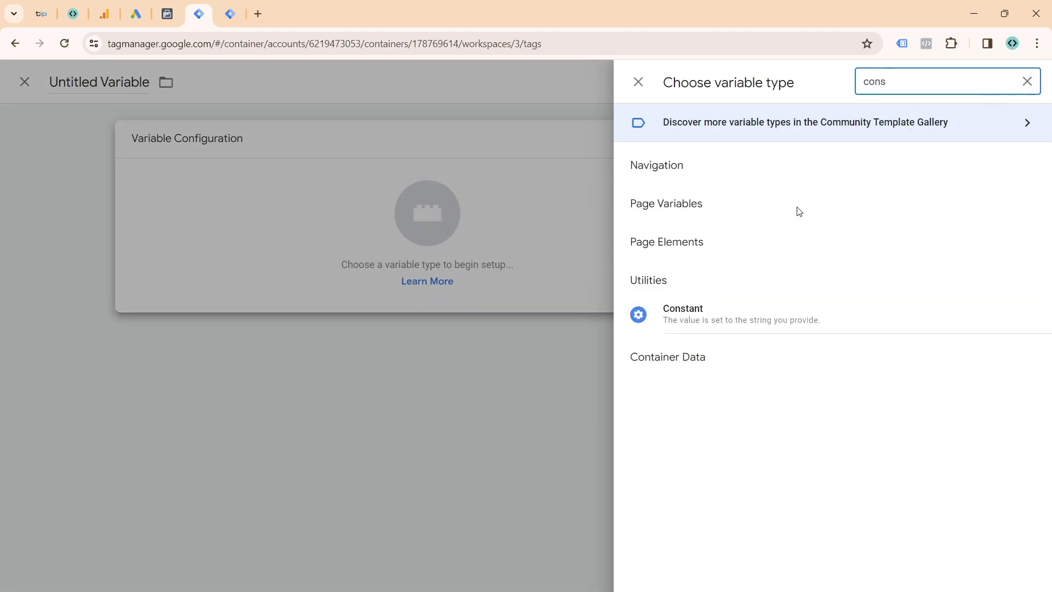
left_click(826, 338)
left_click(460, 276)
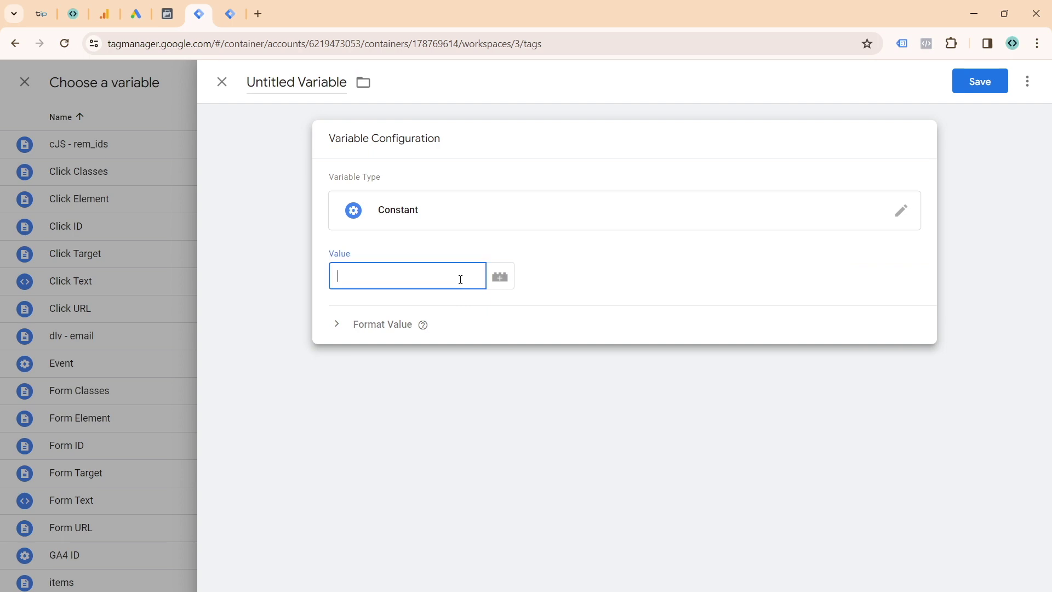
key("ctrl+v")
- Name the constant variable "FB PIXEL ID" and save it into the tag's Facebook Pixel ID setting
double_click(340, 88)
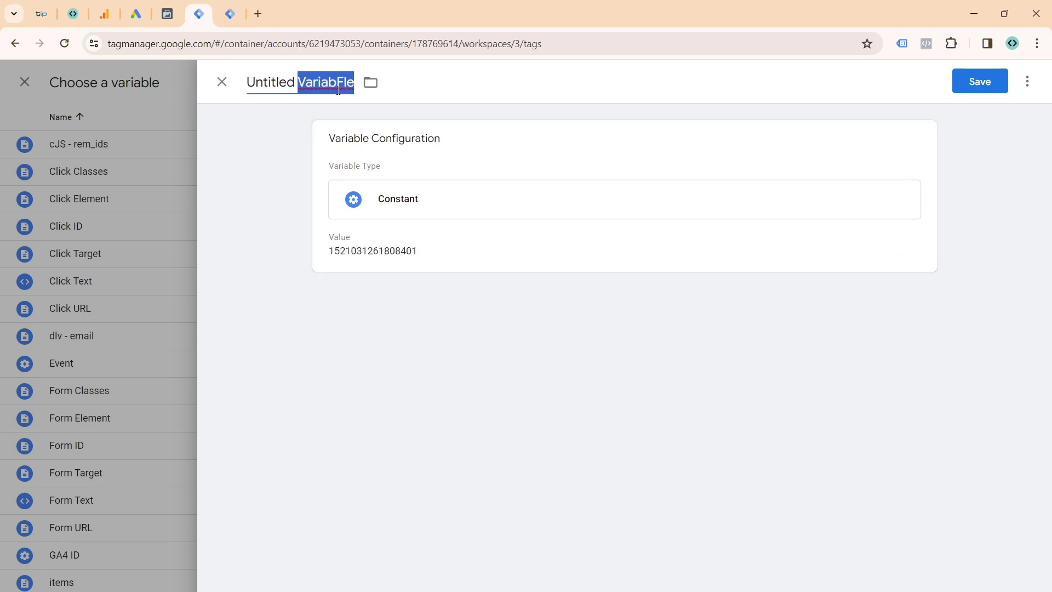
key("ctrl+a")
type("FB PIXEL ID")
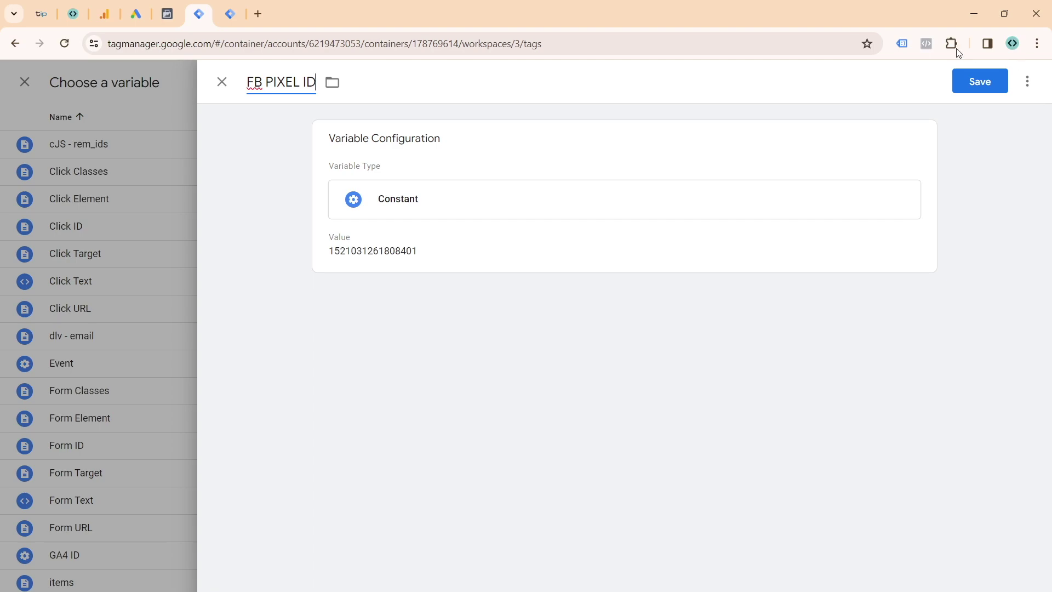
left_click(979, 81)
- Check the standard event options and rename the tag "FB | Config"
scroll(347, 249, "down", 1)
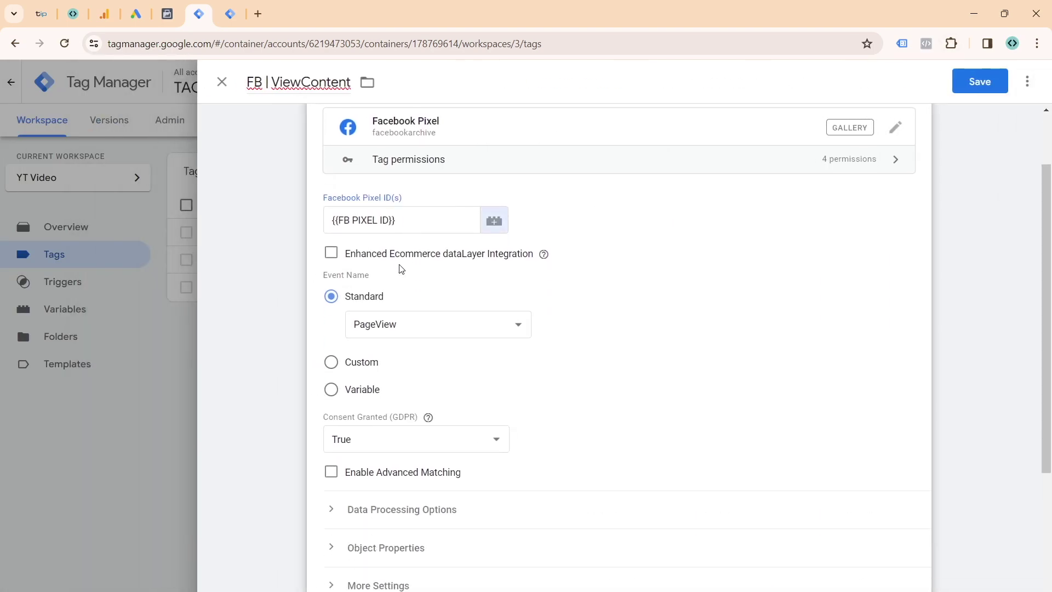
left_click(359, 327)
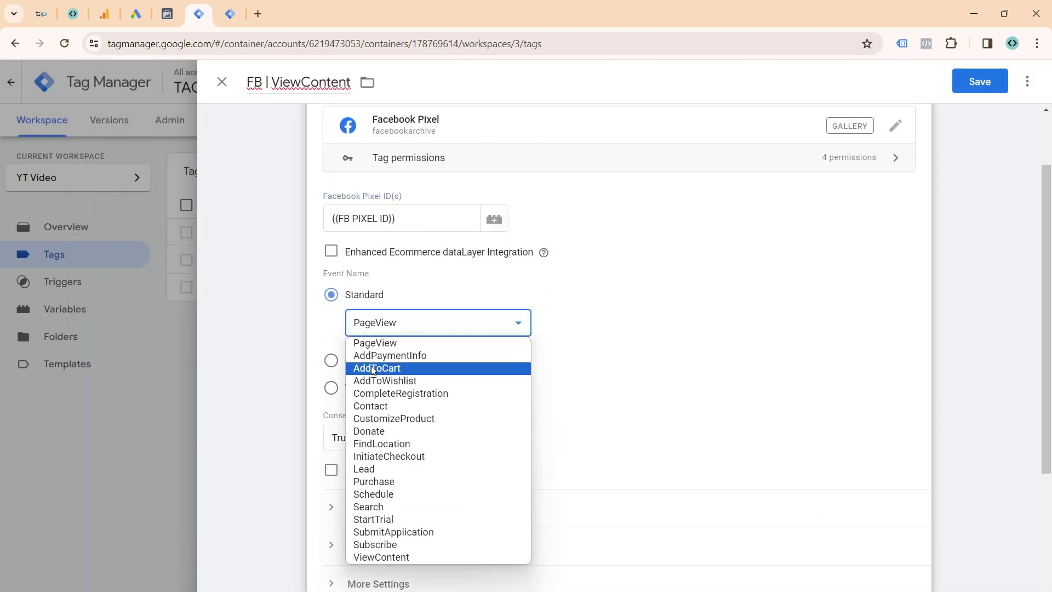
left_click(285, 99)
left_click(290, 82)
double_click(310, 82)
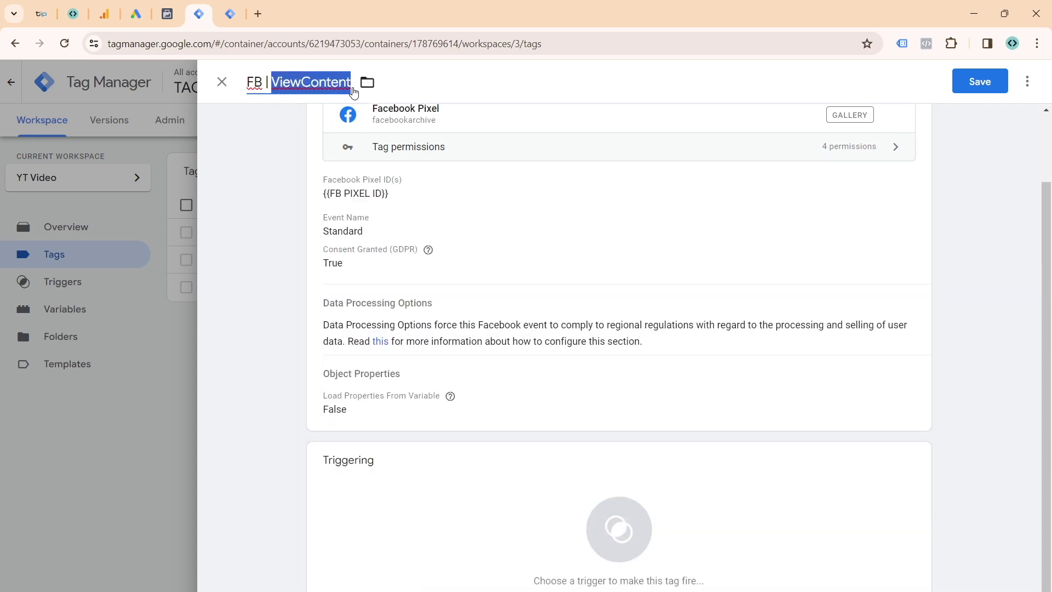
type("cO")
key("BackSpace")
key("BackSpace")
type("C")
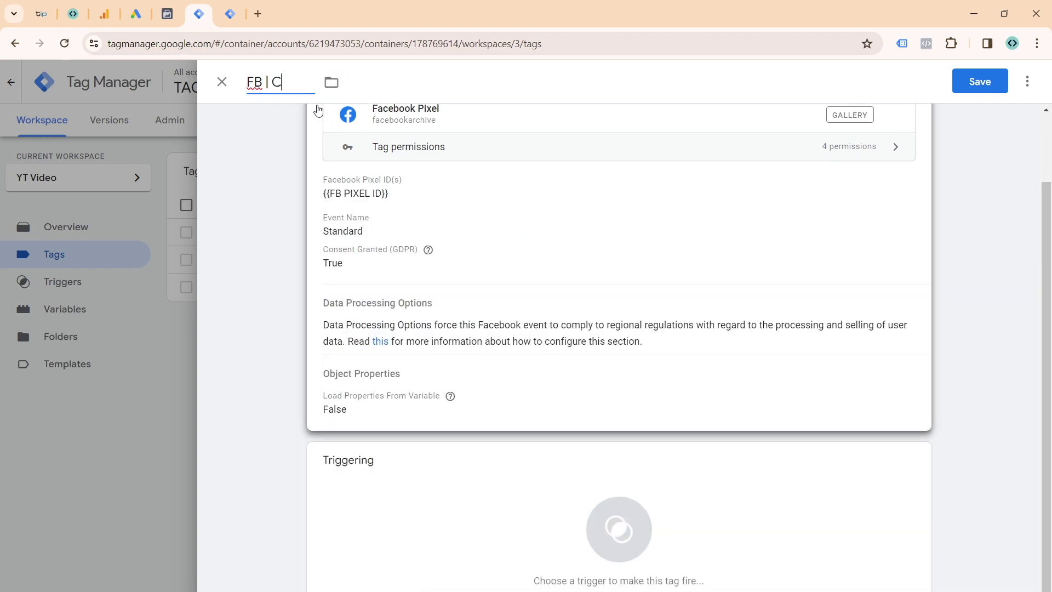
type("onfig")
- Select PageView as the tag's standard event and add All Pages as its firing trigger
left_click(399, 228)
left_click(429, 323)
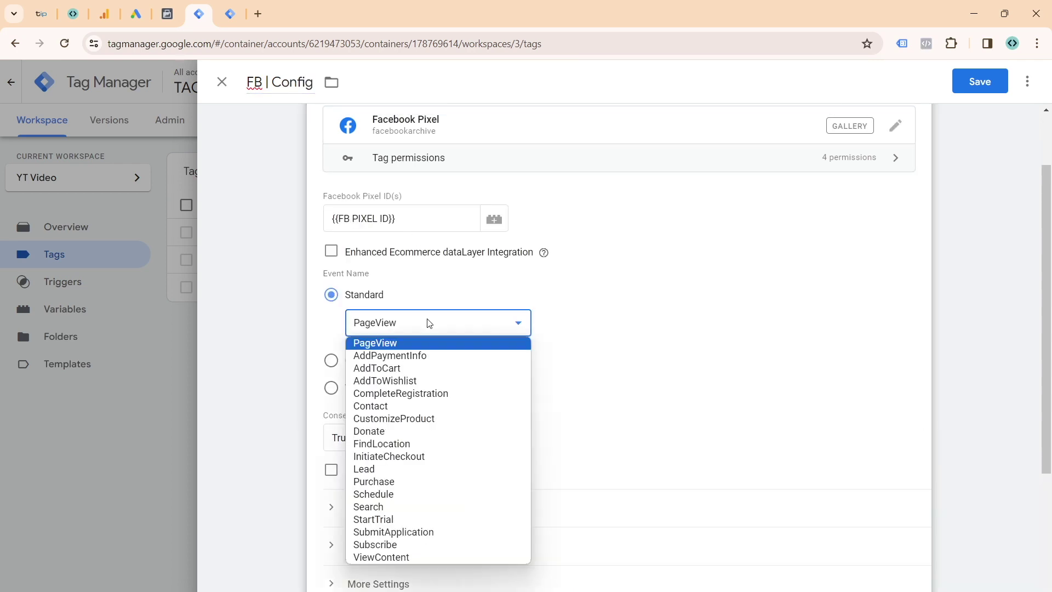
left_click(412, 347)
scroll(409, 343, "down", 4)
left_click(439, 490)
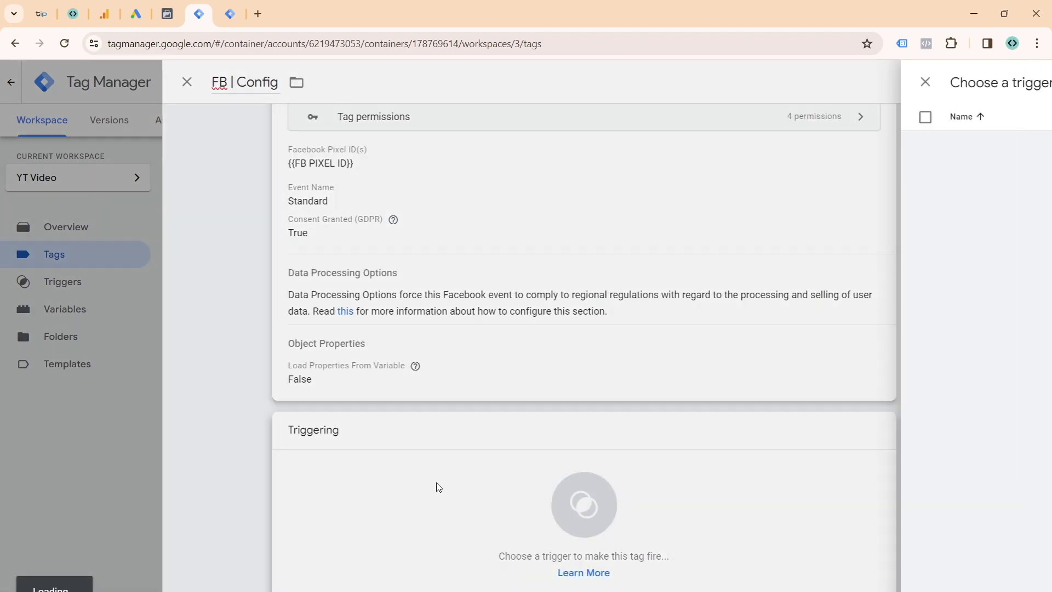
left_click(531, 173)
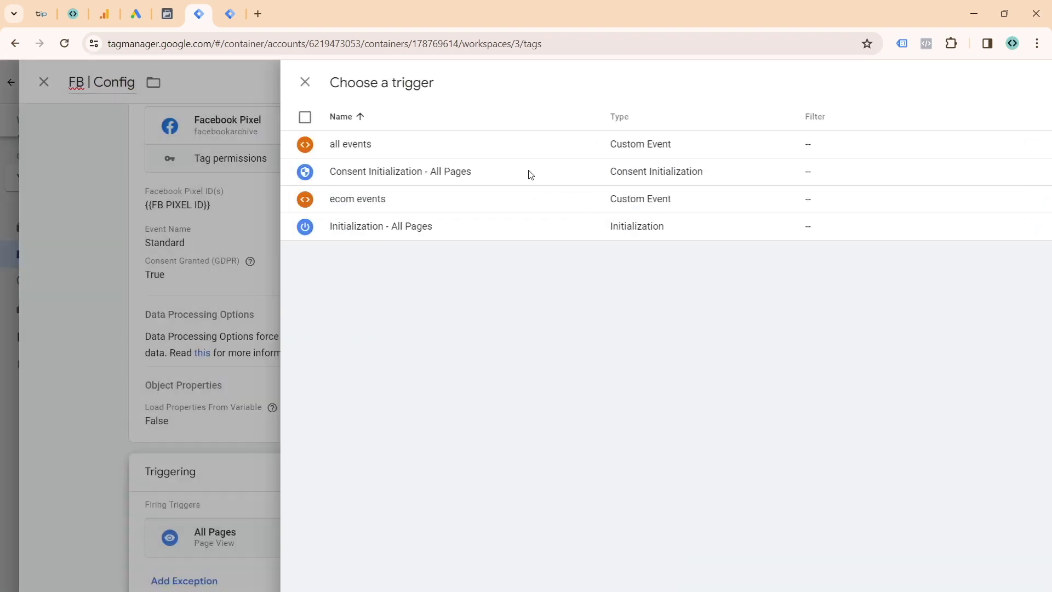
- Expand the More Settings section of the tag configuration to reach the Event ID setting
left_click(485, 303)
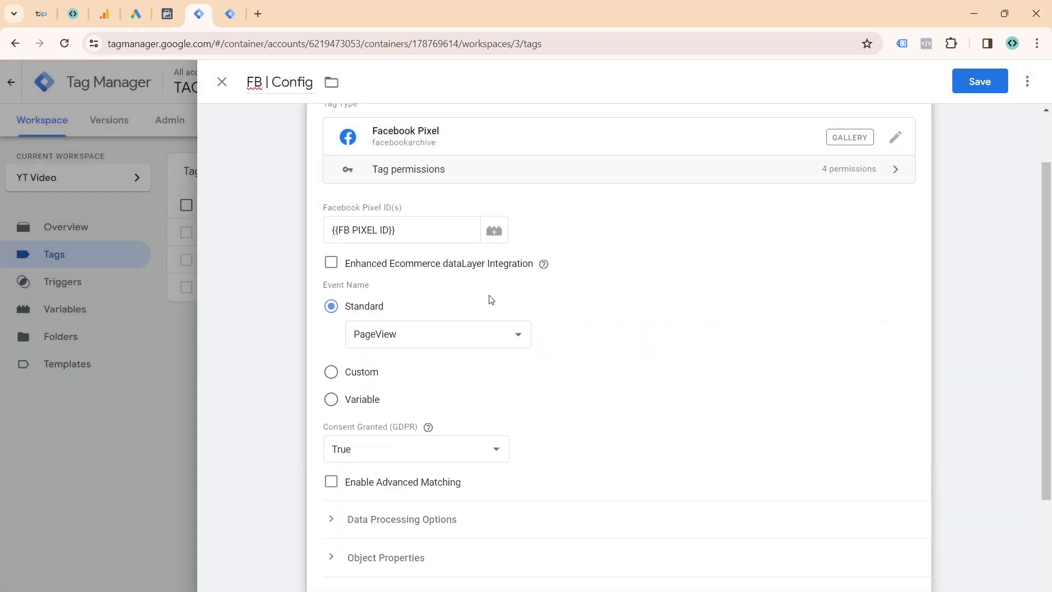
scroll(455, 348, "down", 3)
left_click(412, 449)
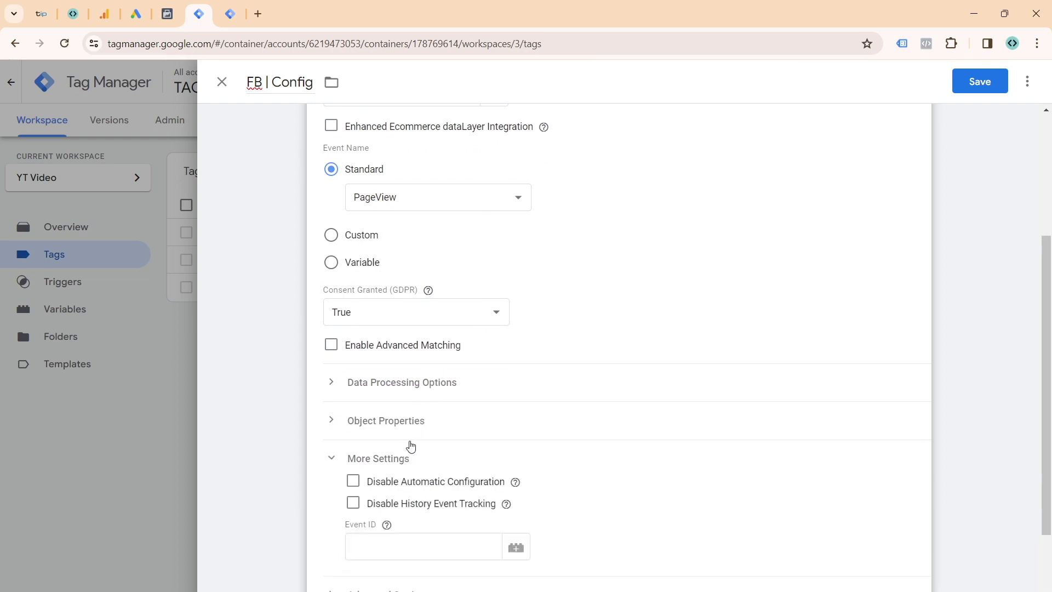
scroll(417, 412, "down", 3)
left_click(415, 408)
mouse_move(387, 394)
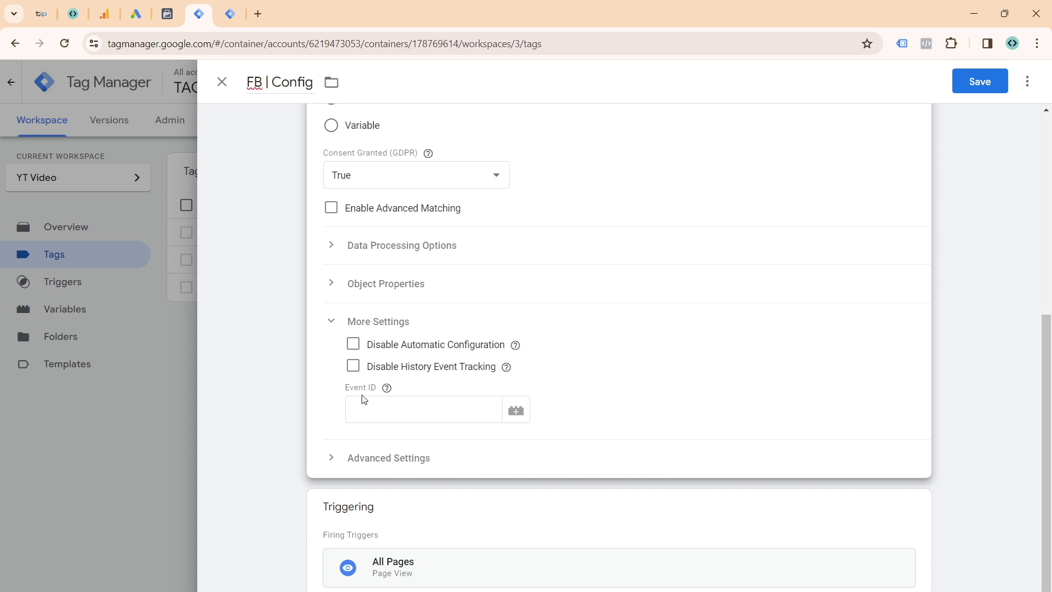
- Start a new variable for the Event ID and add stape-io's Unique Event ID template from the Community Template Gallery to the workspace
left_click(517, 411)
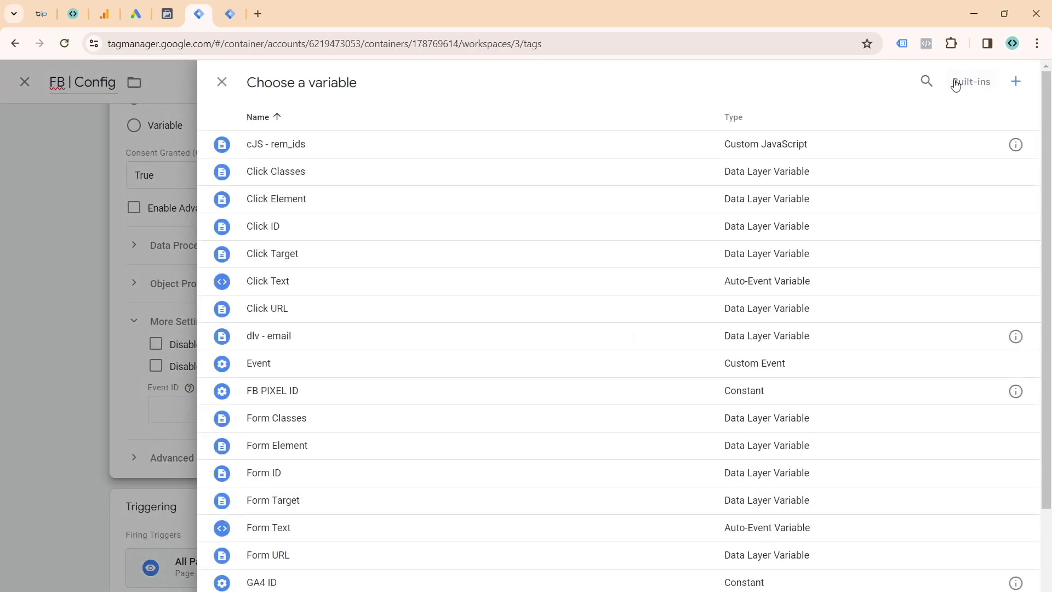
left_click(1015, 82)
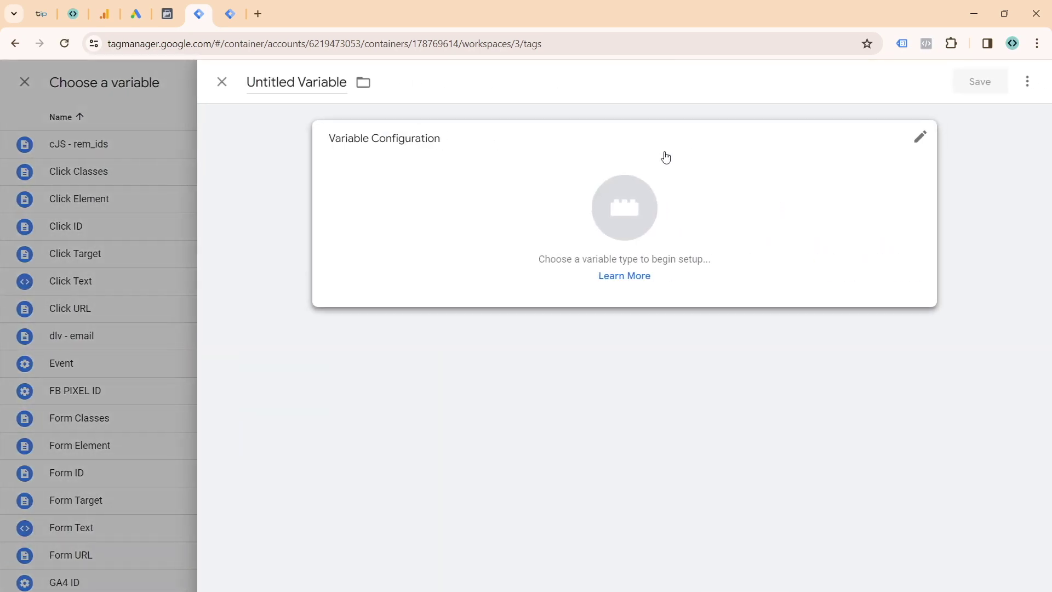
left_click(692, 141)
left_click(924, 122)
left_click(1022, 79)
type("even")
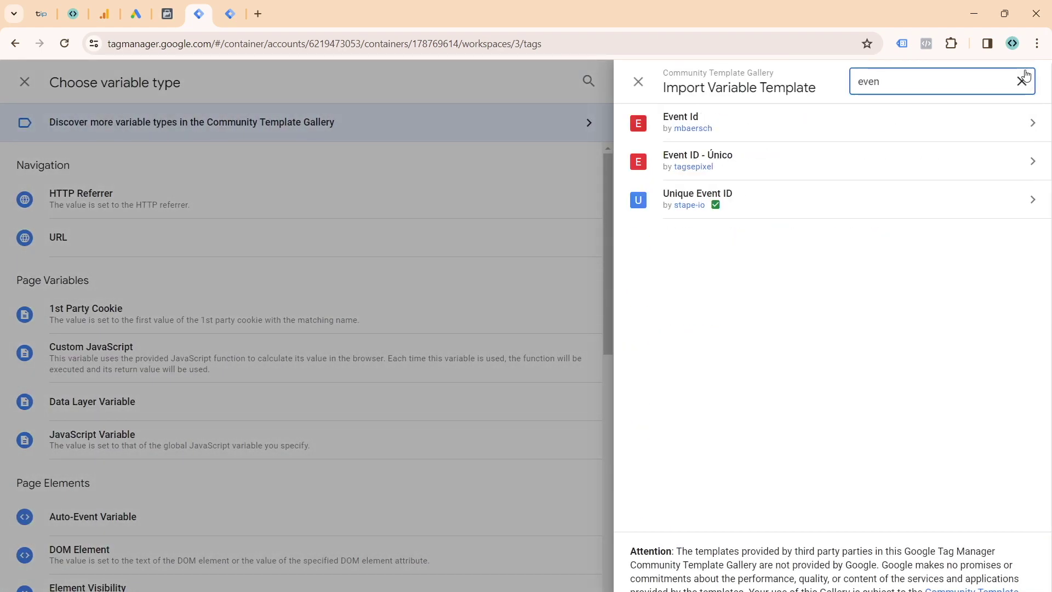
left_click(864, 196)
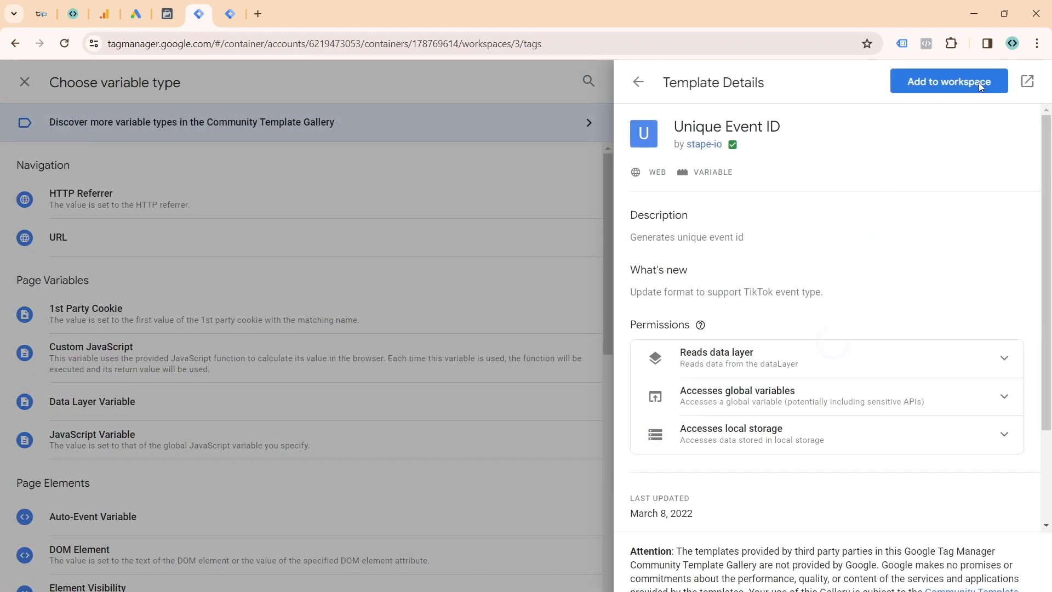
left_click(956, 86)
left_click(713, 373)
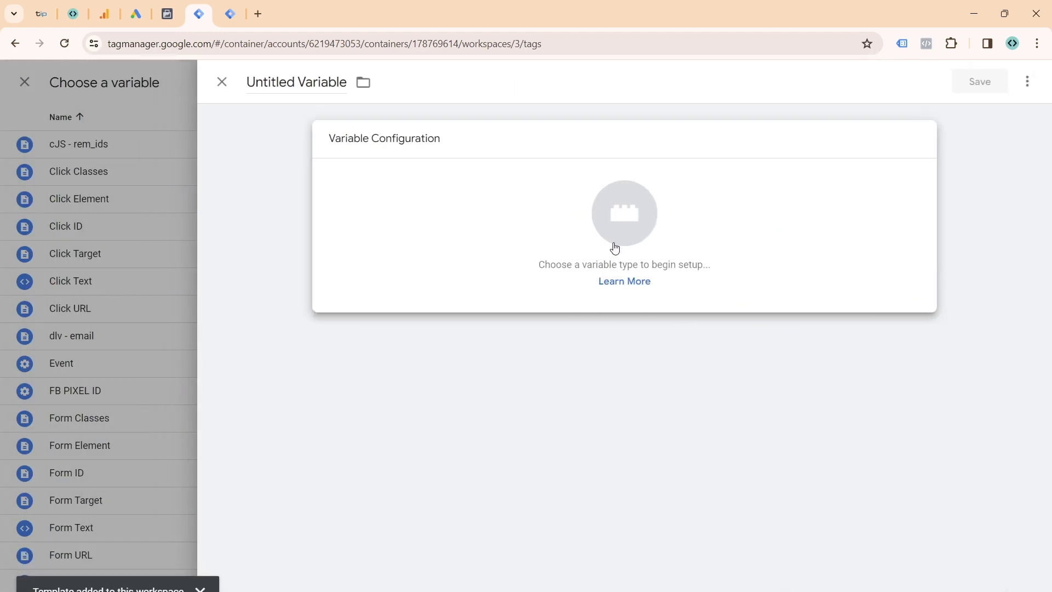
- Create a Unique Event ID variable named "event_id" and save it as the tag's Event ID
left_click(613, 246)
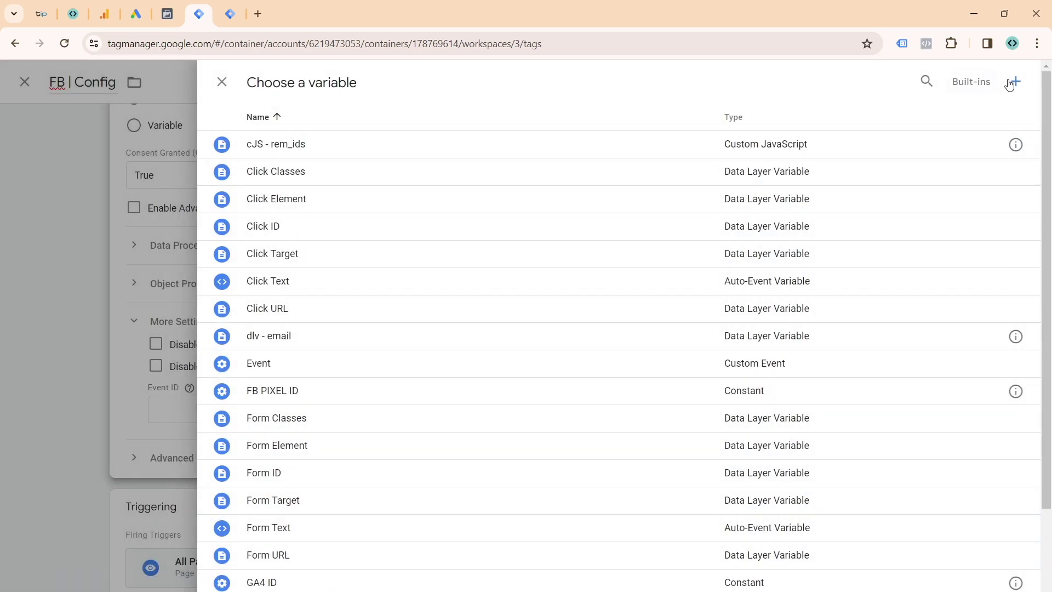
left_click(1011, 83)
left_click(695, 197)
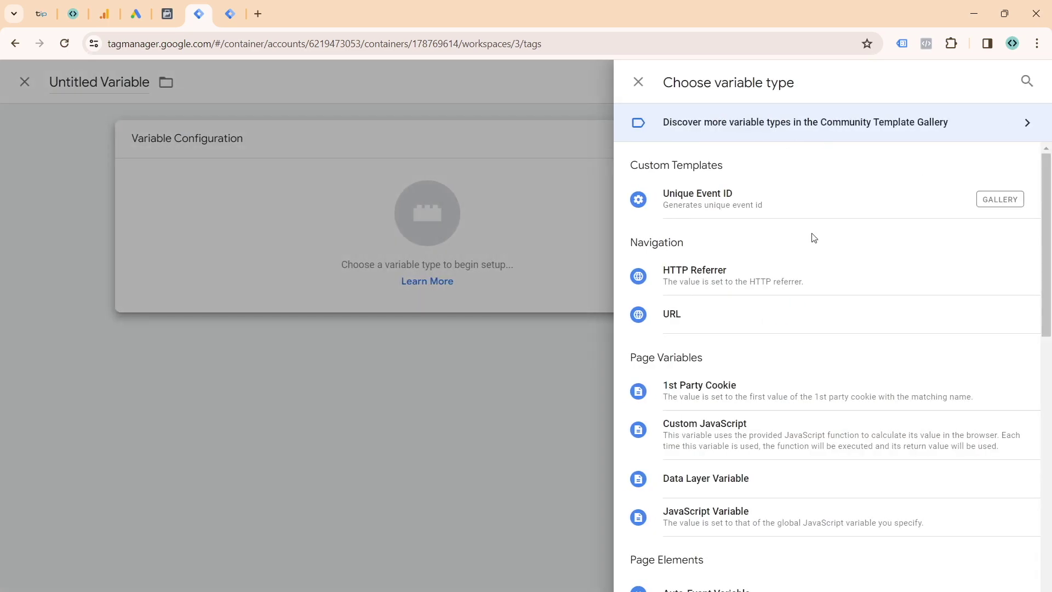
left_click(814, 206)
triple_click(310, 85)
type("event_id")
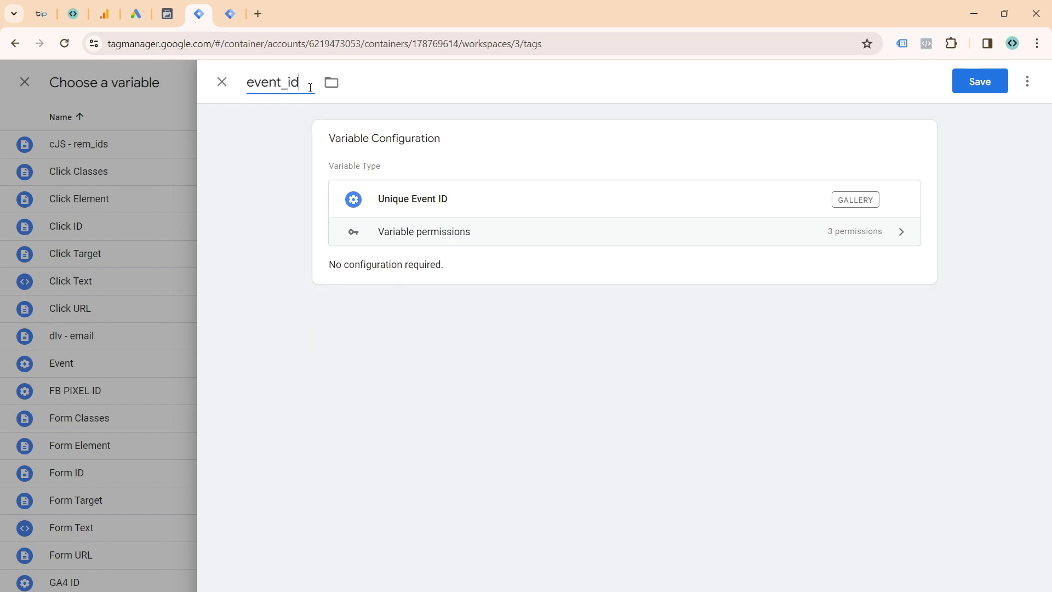
left_click(958, 86)
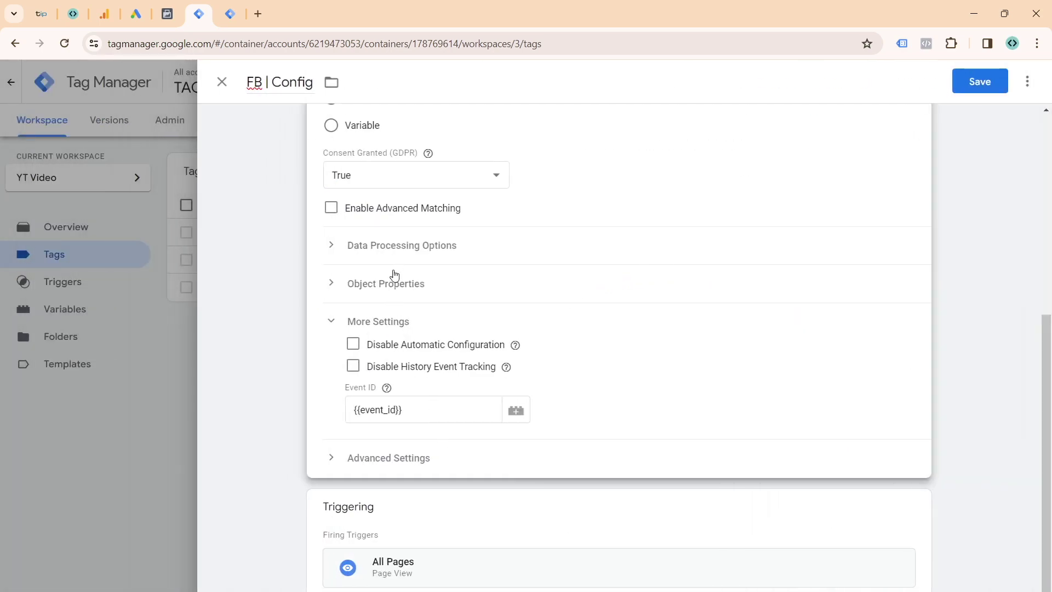
- Review the complete configuration of the "FB | Config" tag and save it
scroll(417, 343, "up", 2)
scroll(441, 401, "down", 2)
scroll(455, 428, "up", 3)
scroll(456, 427, "up", 4)
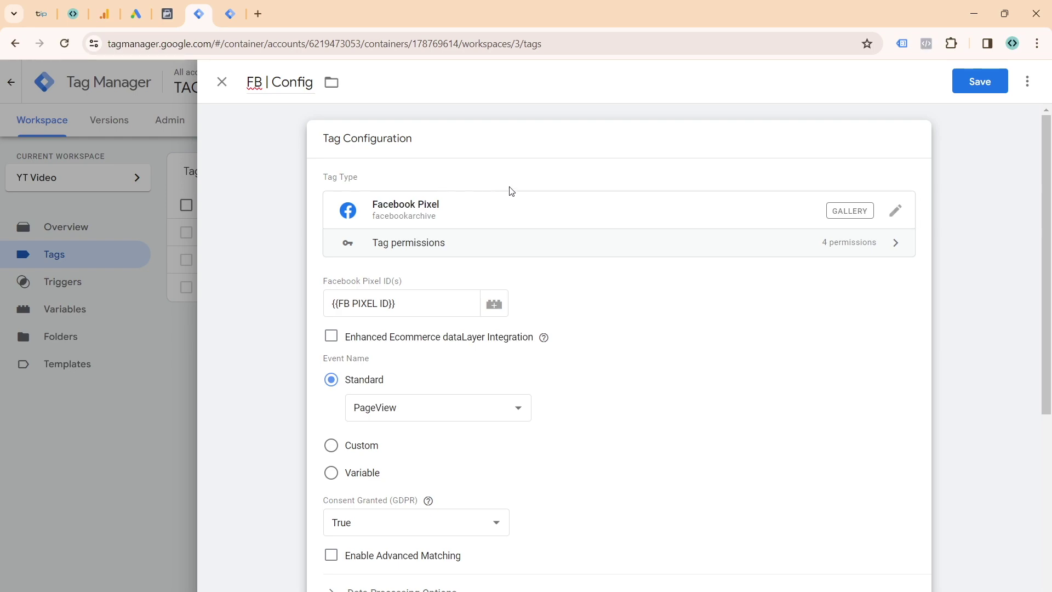
scroll(580, 209, "down", 3)
scroll(600, 220, "up", 3)
left_click(977, 83)
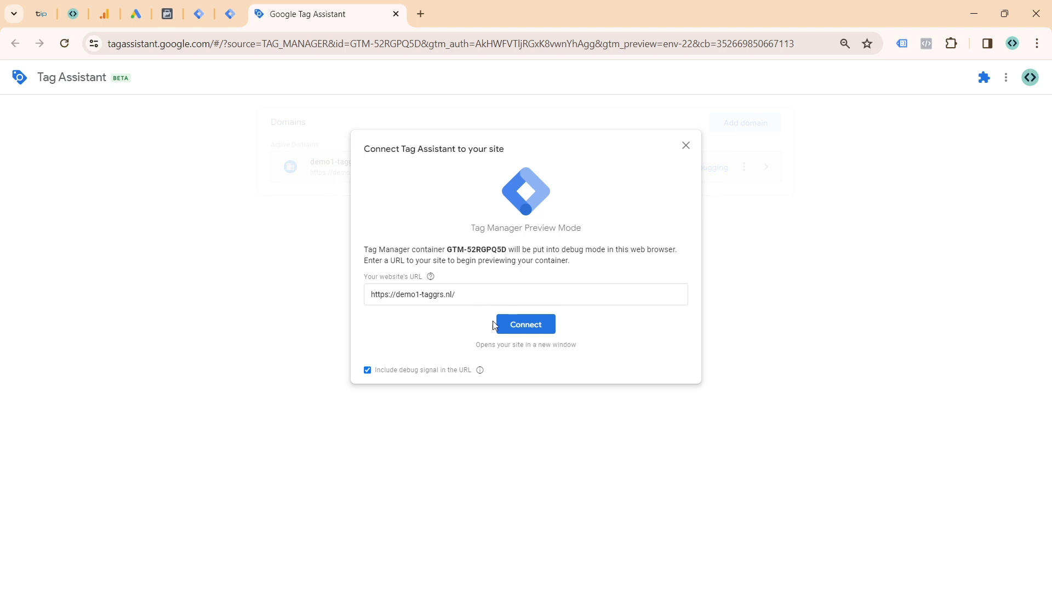
left_click(497, 326)
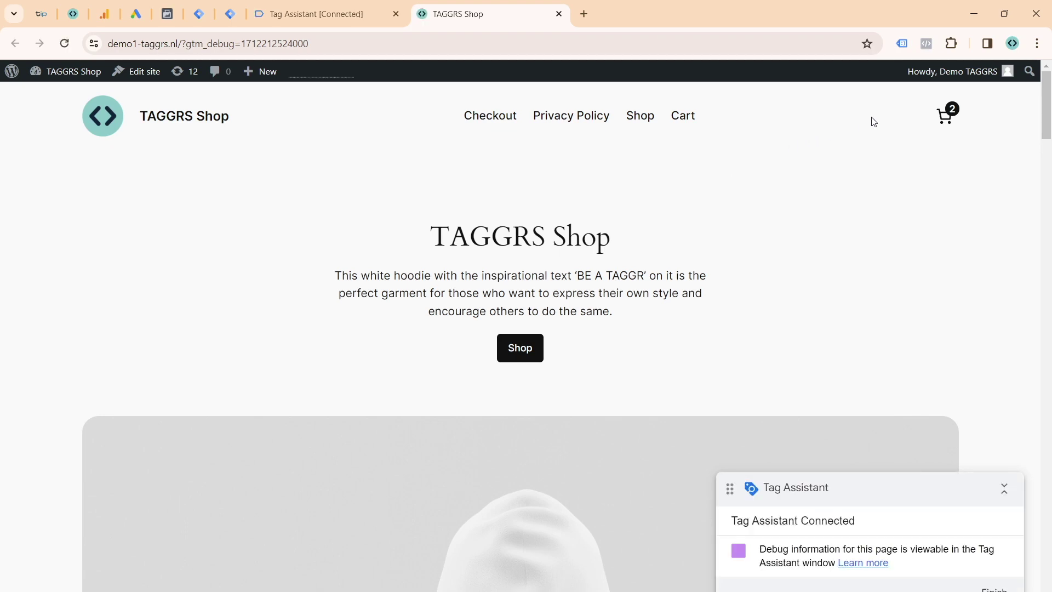
left_click(922, 48)
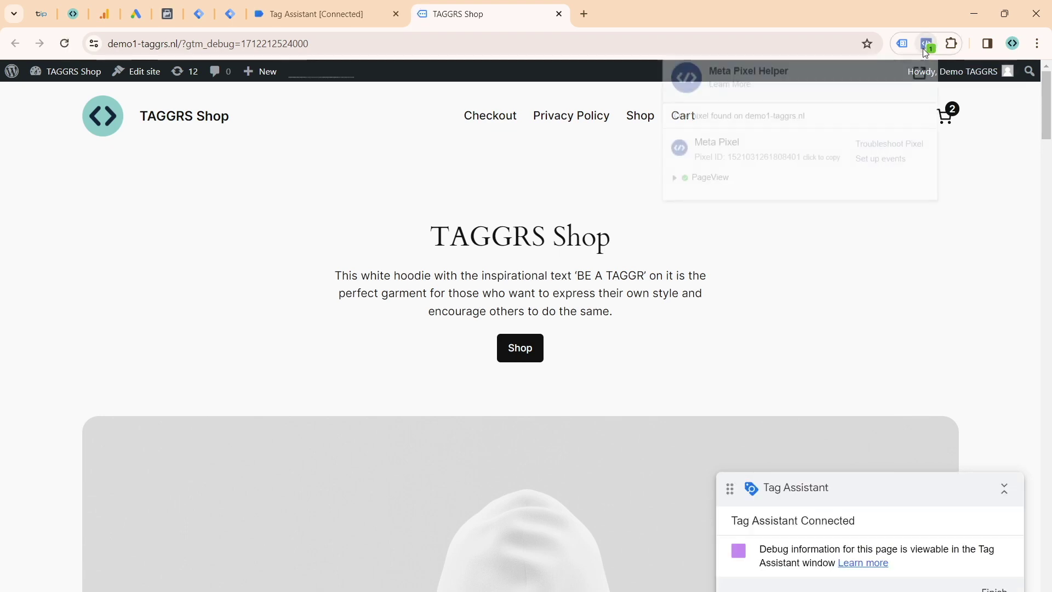
left_click(678, 182)
scroll(699, 301, "down", 1)
scroll(570, 208, "up", 1)
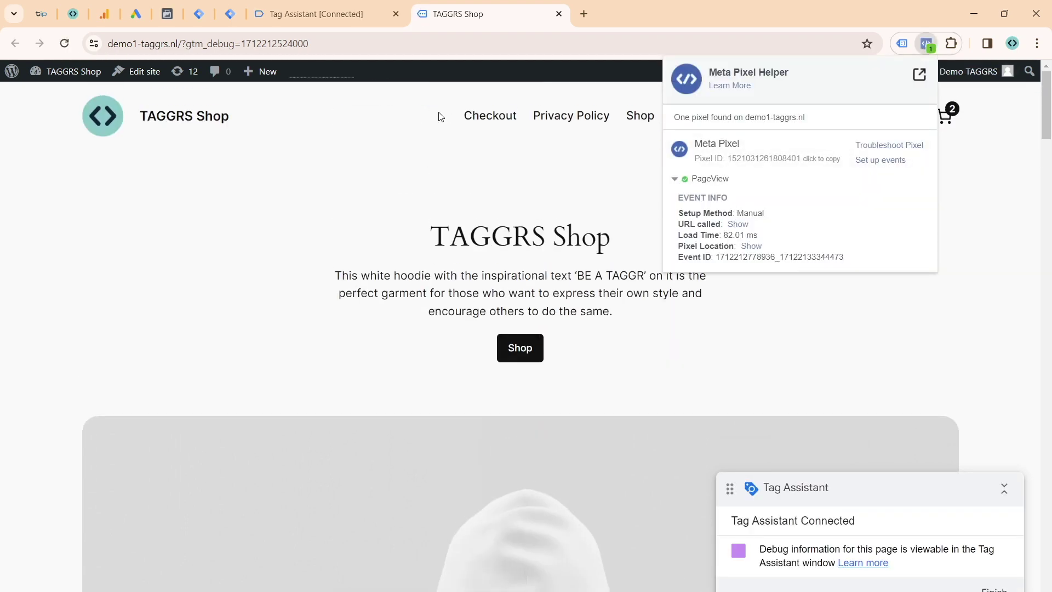
- Close the shop and Tag Assistant preview tabs and start a new tag named "FB | ViewContent" in the web container
left_click(558, 14)
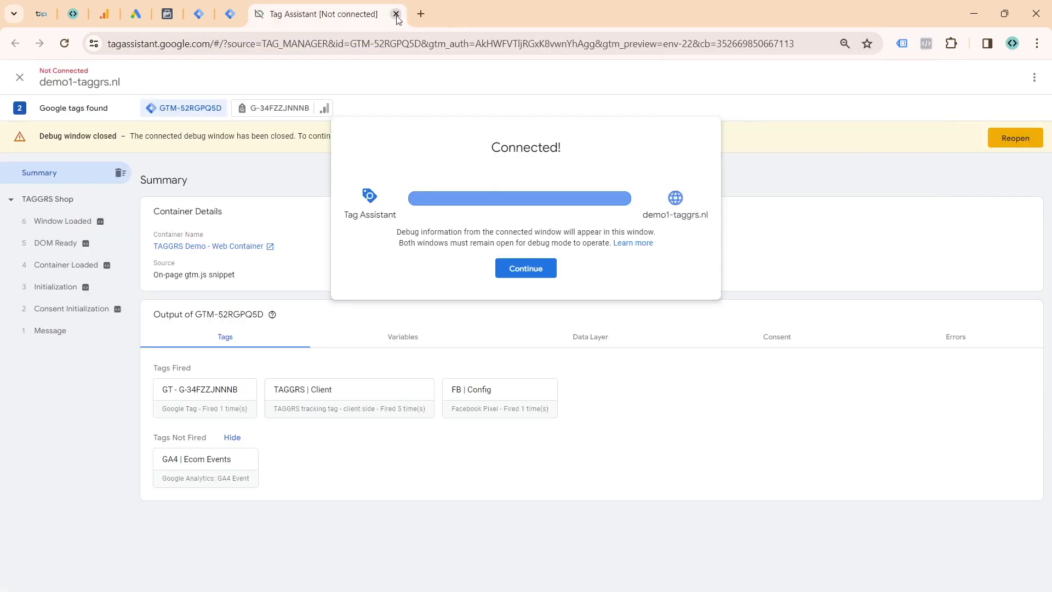
left_click(395, 14)
left_click(199, 14)
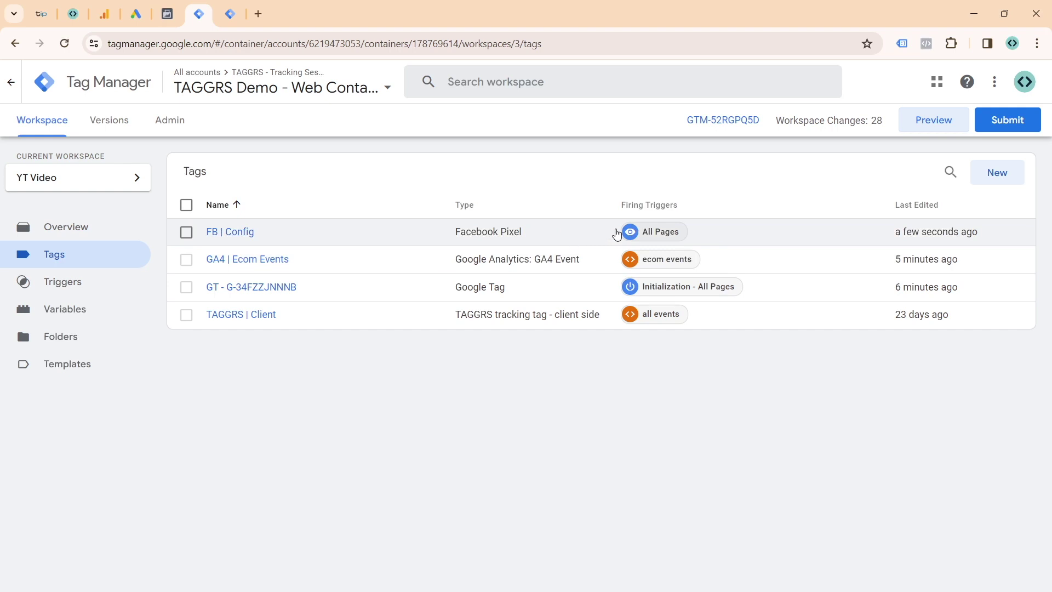
left_click(975, 173)
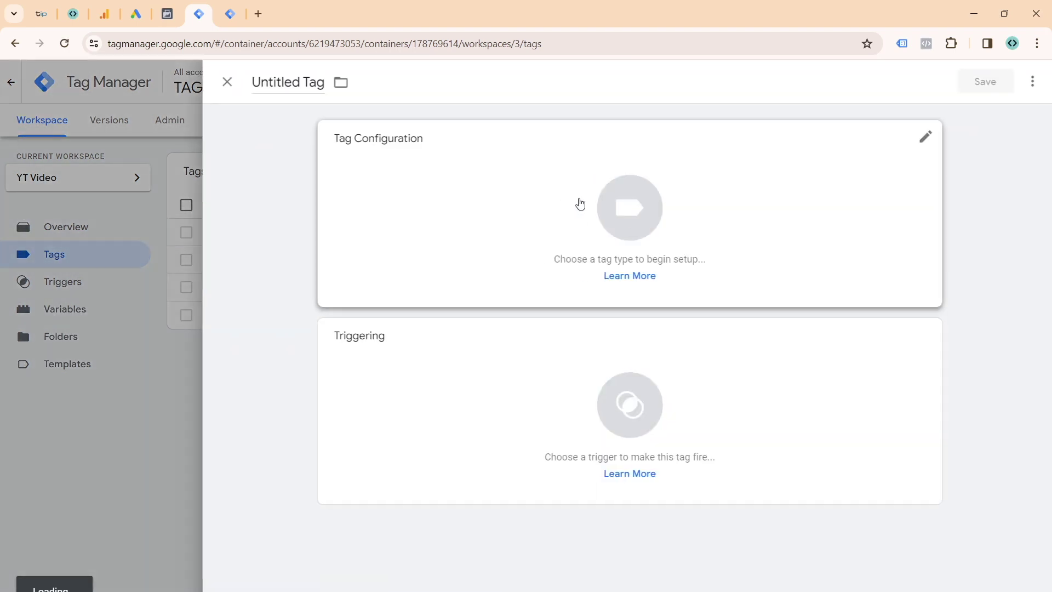
left_click(286, 88)
type("FB | Ve")
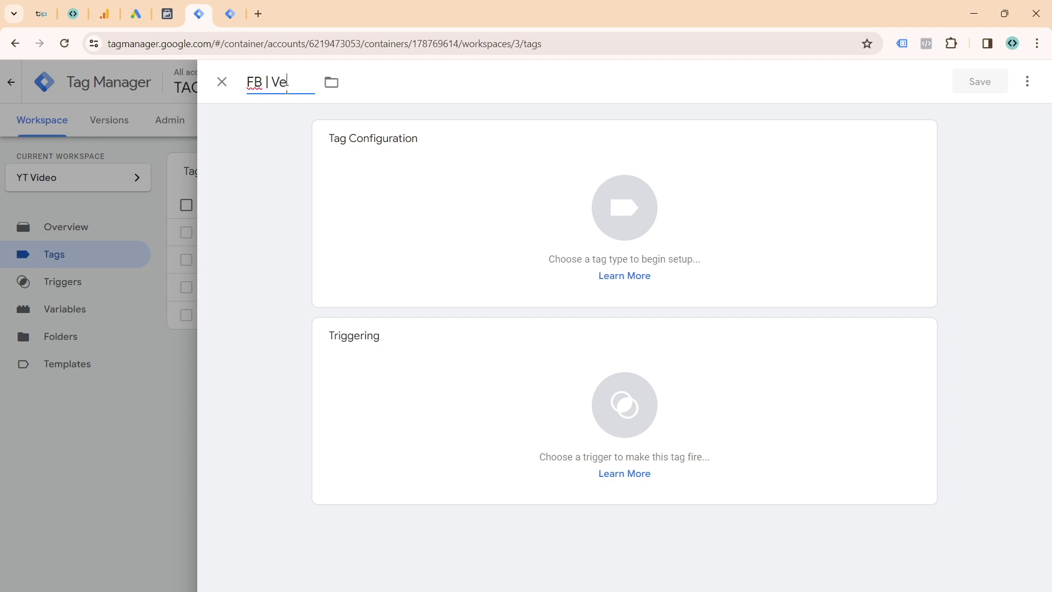
key("BackSpace")
type("iewContent")
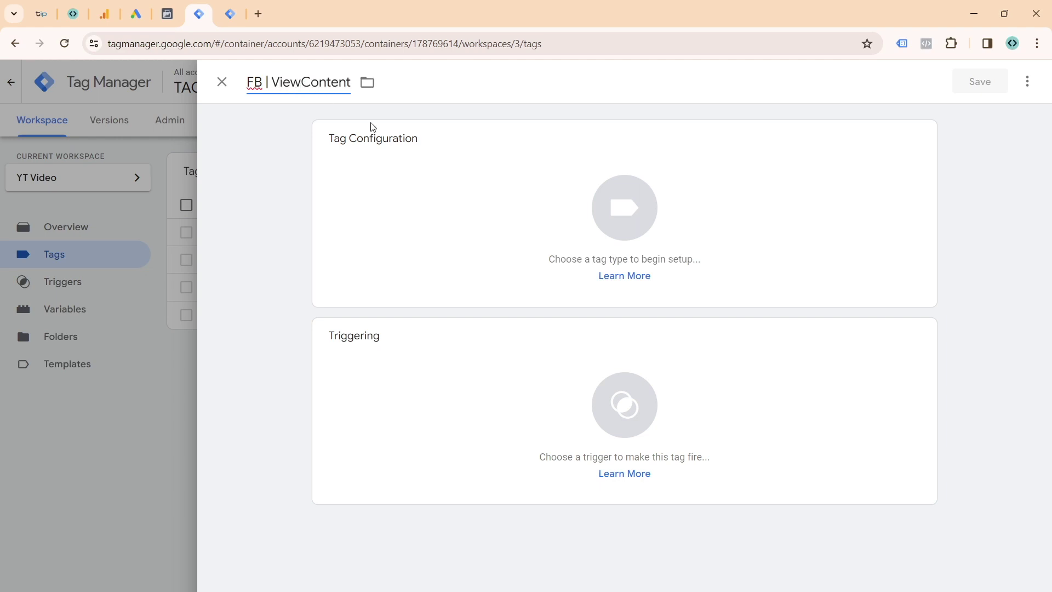
- Set the tag type of "FB | ViewContent" to the Facebook Pixel template by facebookarchive
left_click(415, 176)
left_click(1009, 81)
type("fb")
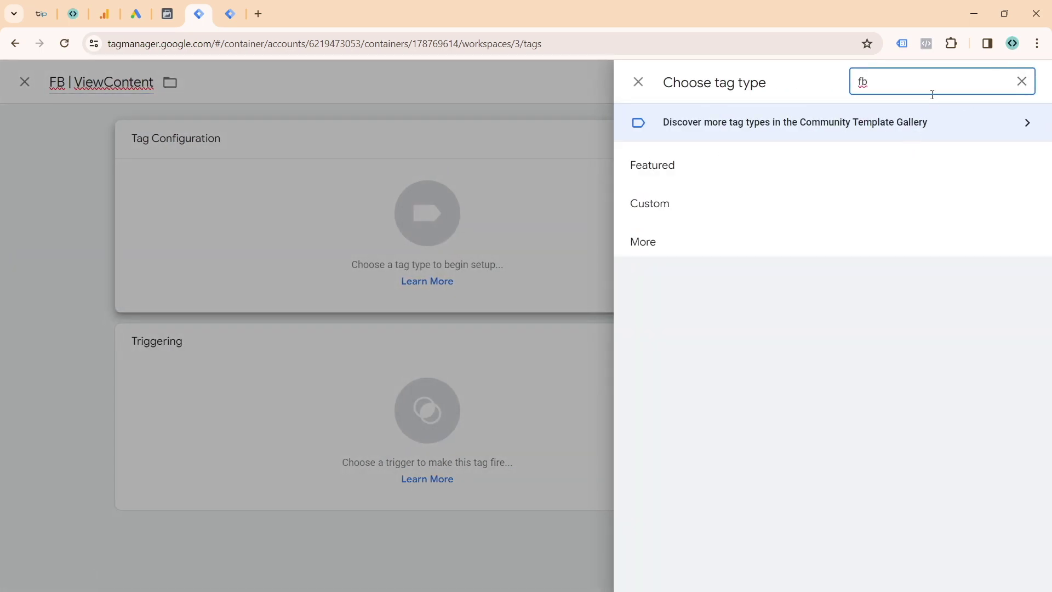
key("BackSpace")
type("ac")
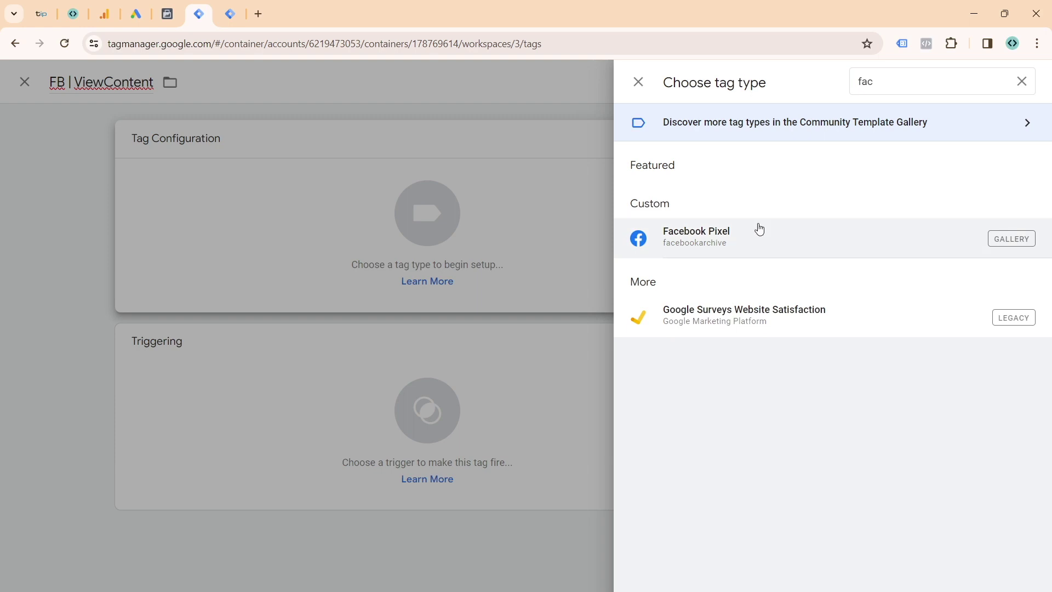
left_click(758, 229)
- Set the Facebook Pixel ID to {{FB PIXEL ID}} and the standard event name to ViewContent
left_click(374, 292)
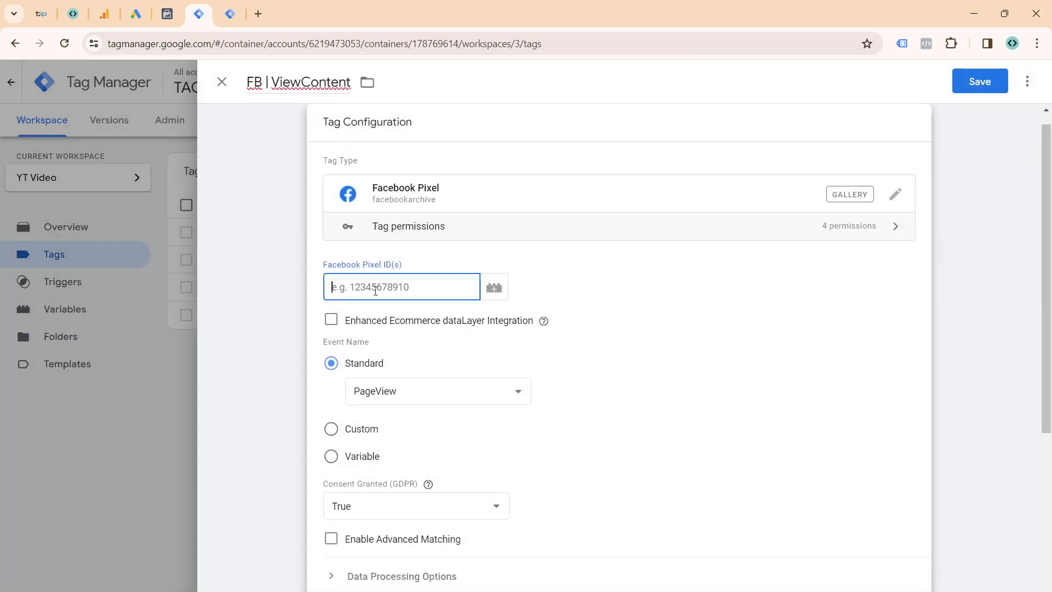
type("{{fb")
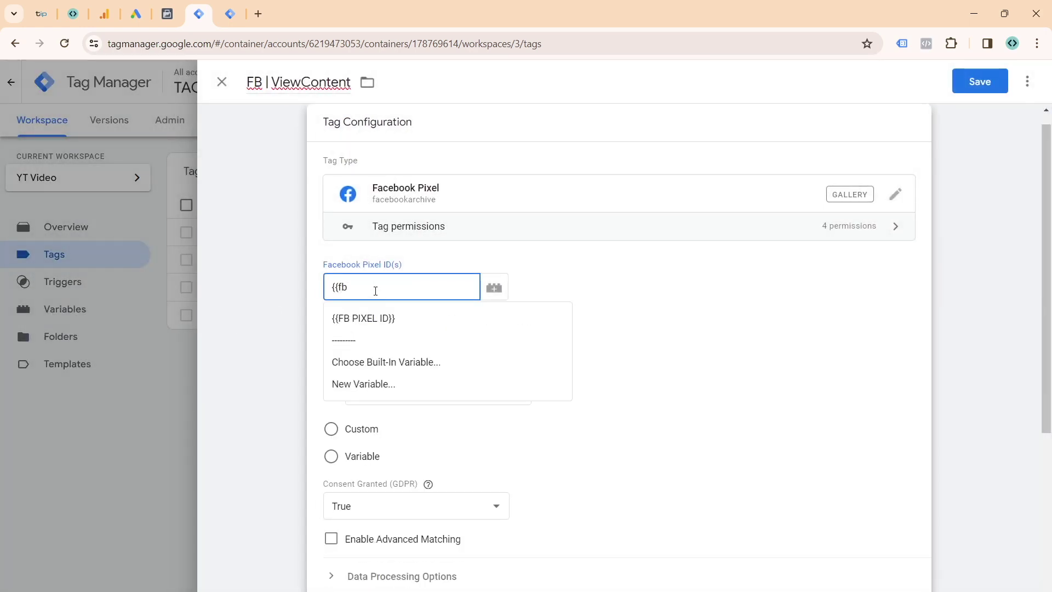
left_click(376, 318)
left_click(383, 391)
key("v")
key("Return")
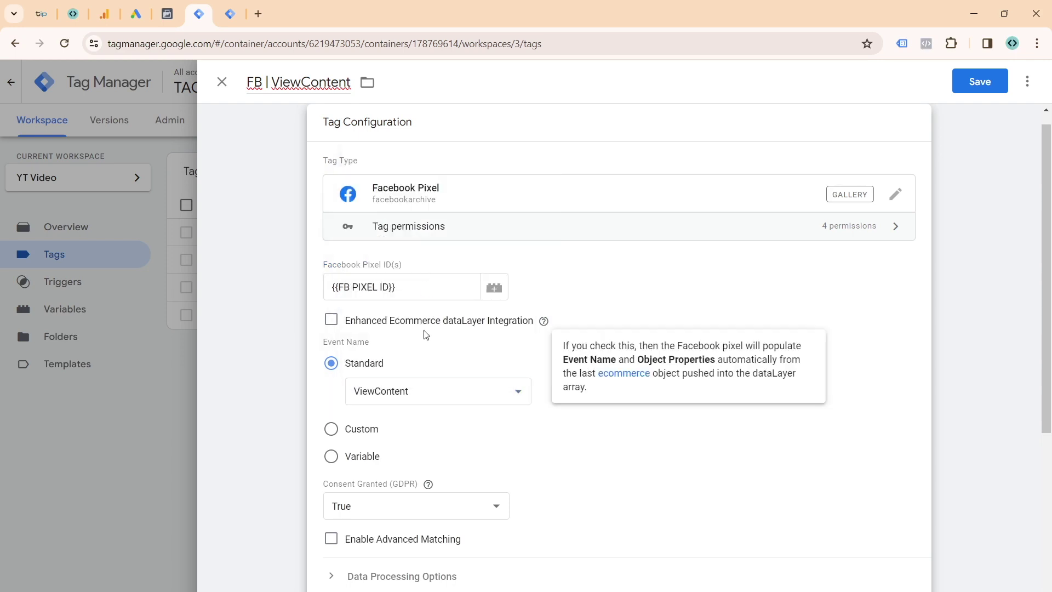
- Set the tag's Event ID under More Settings to the {{event_id}} variable
scroll(400, 394, "down", 4)
scroll(374, 335, "down", 1)
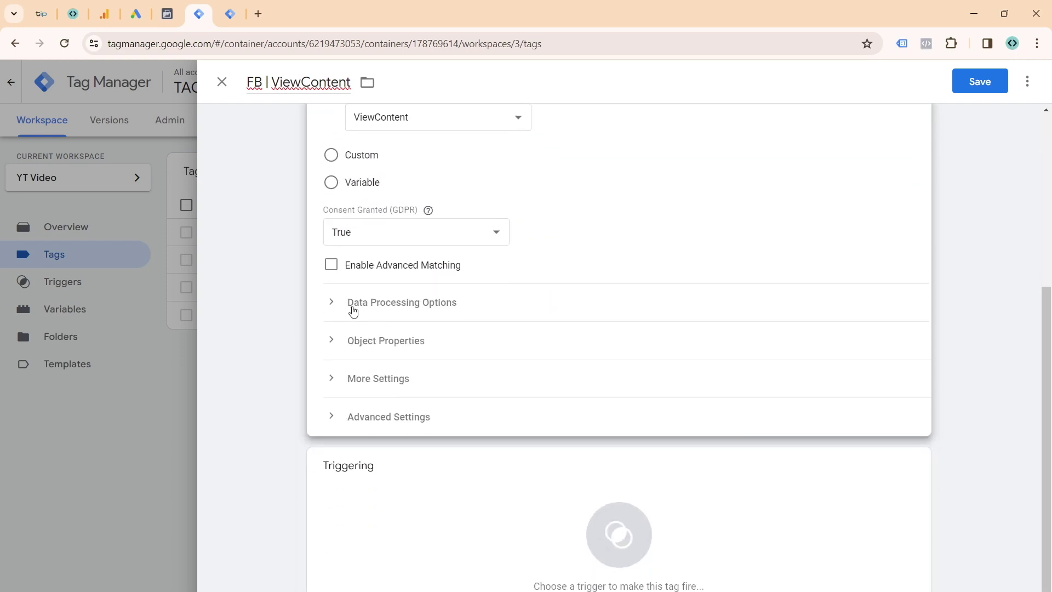
left_click(352, 305)
left_click(375, 436)
scroll(383, 438, "down", 1)
left_click(393, 454)
type("{{even")
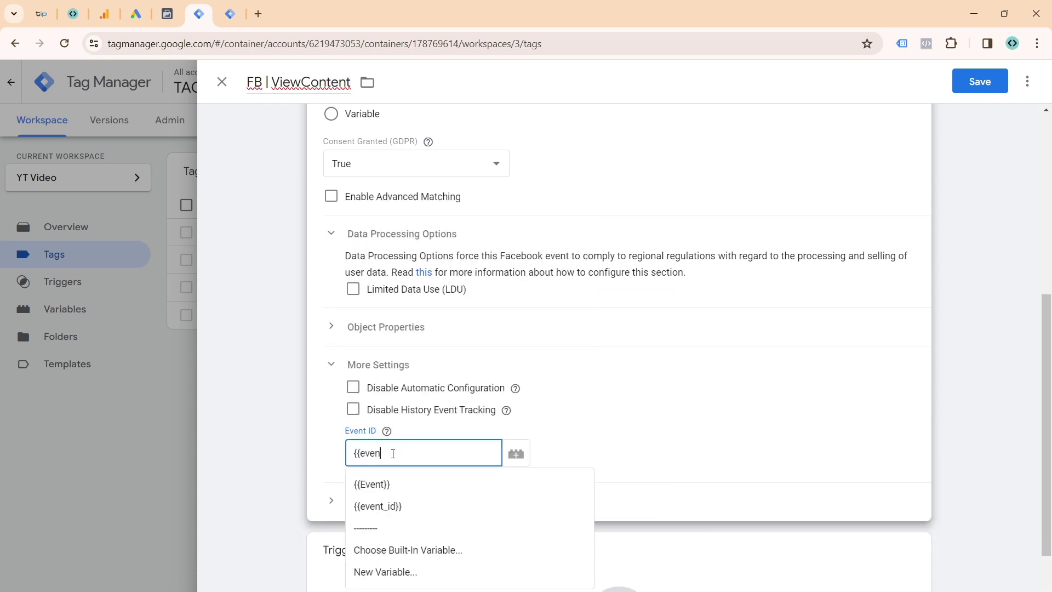
key("Down")
key("Return")
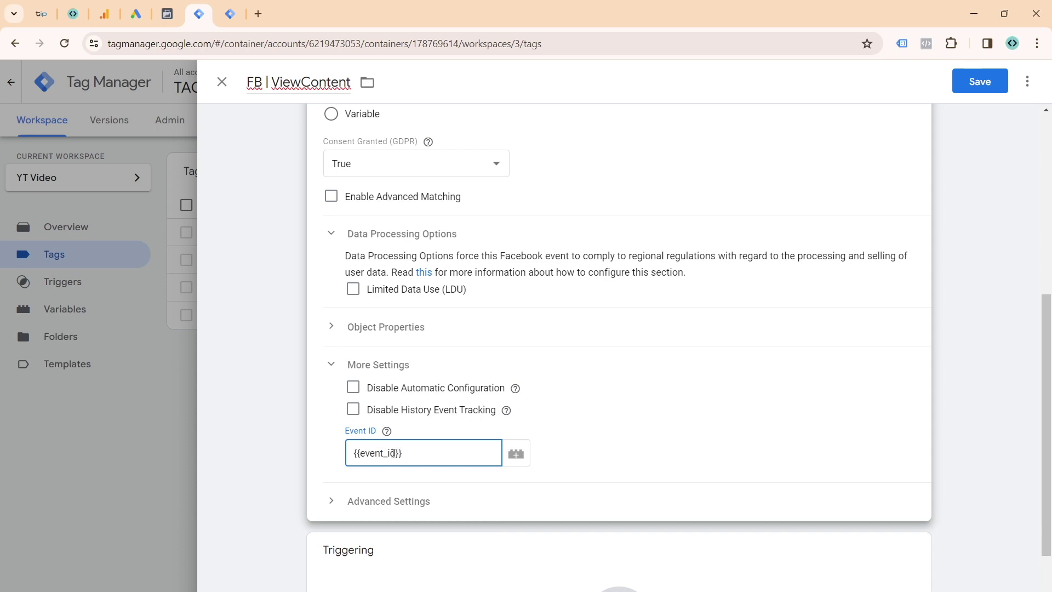
- Add an object property named content_ids with the value {{cJS - rem_ids}}
left_click(331, 327)
scroll(406, 325, "down", 3)
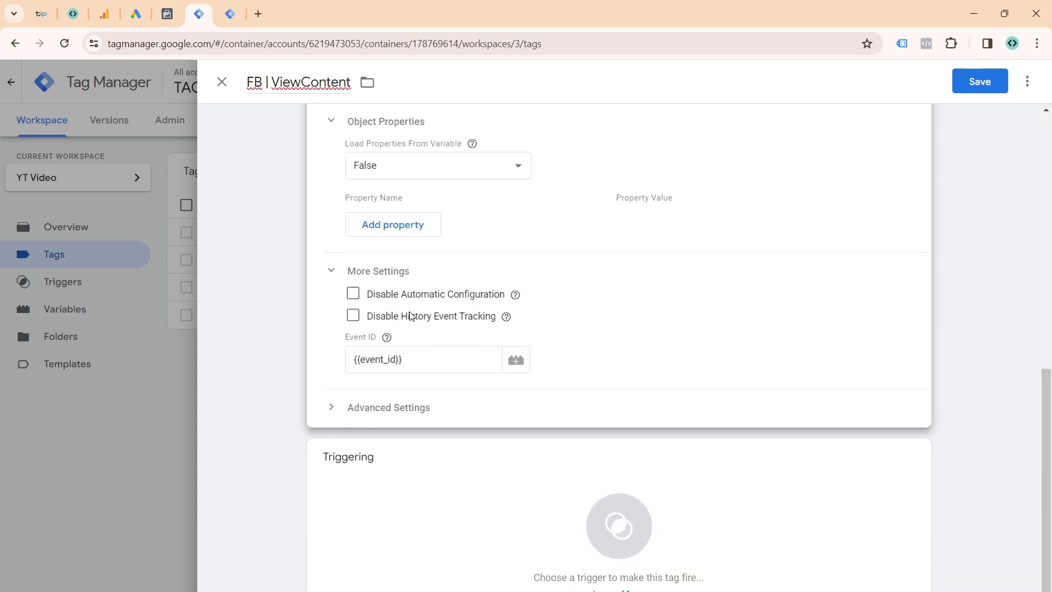
left_click(409, 229)
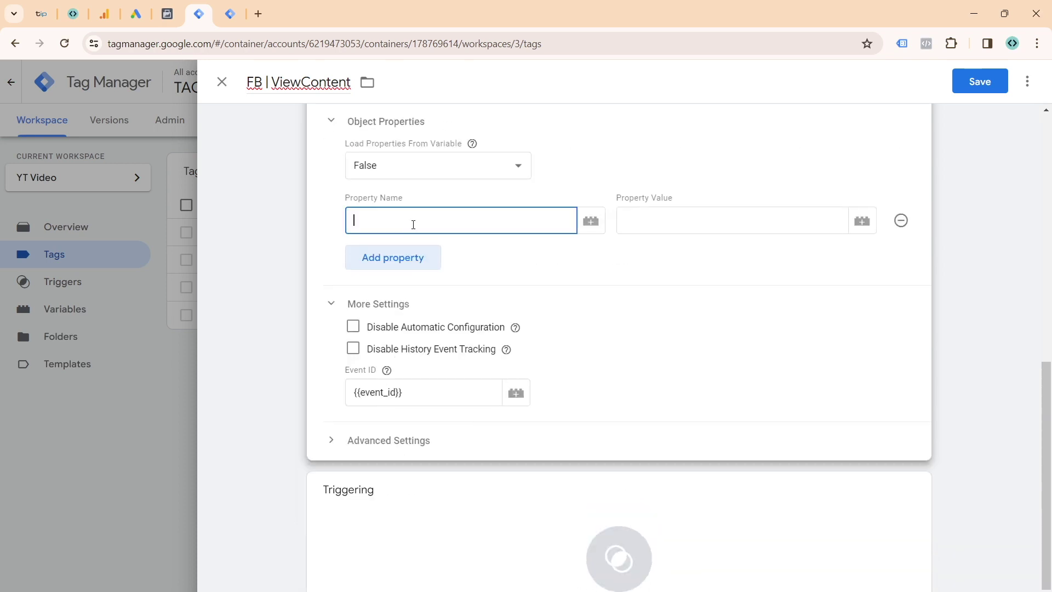
left_click(413, 225)
left_click(465, 122)
scroll(465, 230, "up", 1)
left_click(469, 283)
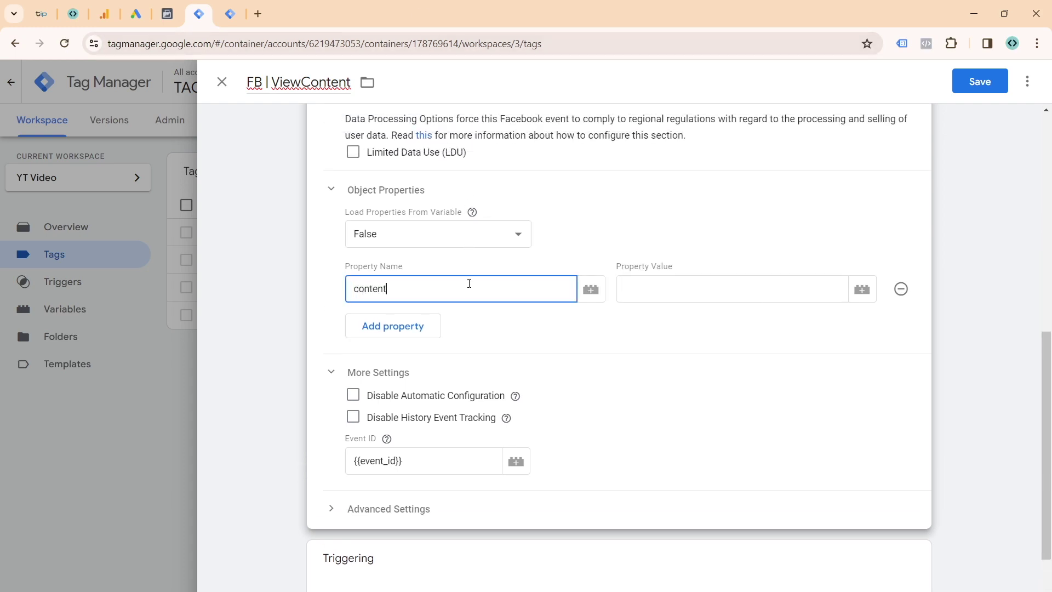
key("Tab")
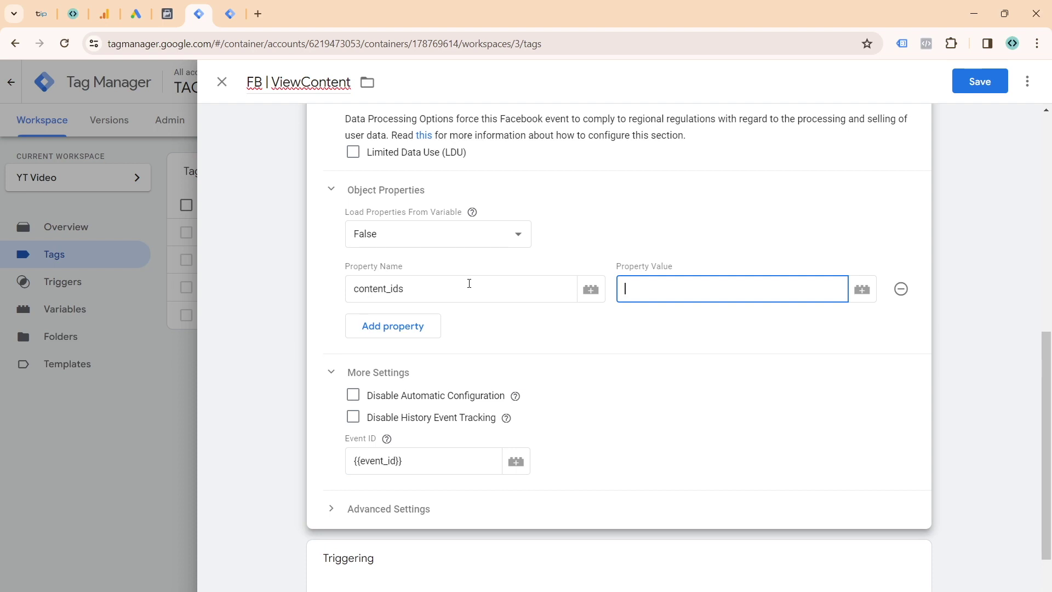
type("{{cj")
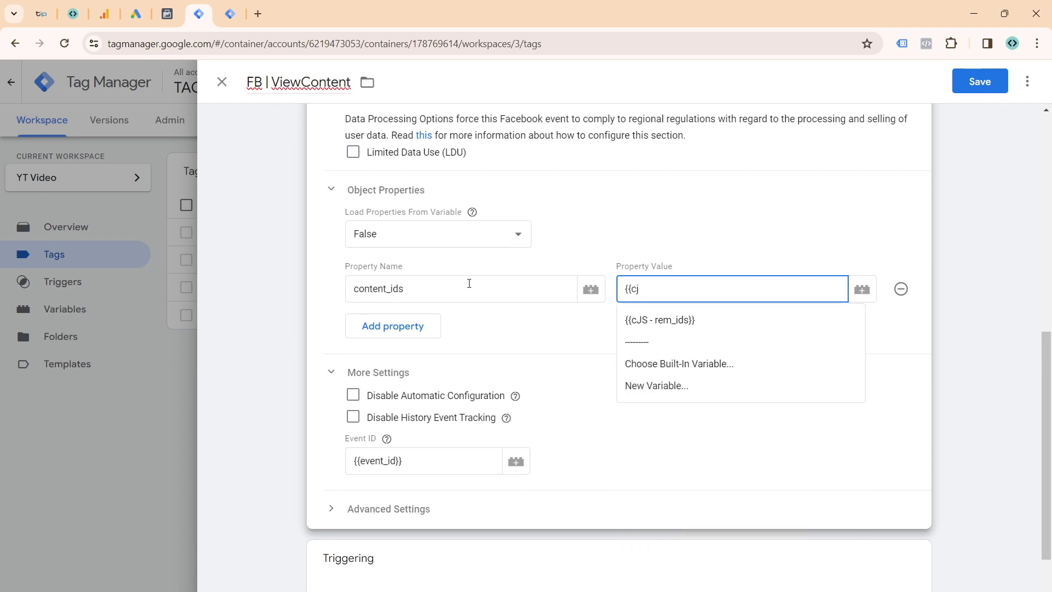
left_click(679, 322)
- Examine the Custom JavaScript code of the "cJS - rem_ids" variable and return to the tag without changing it
double_click(665, 288)
triple_click(665, 288)
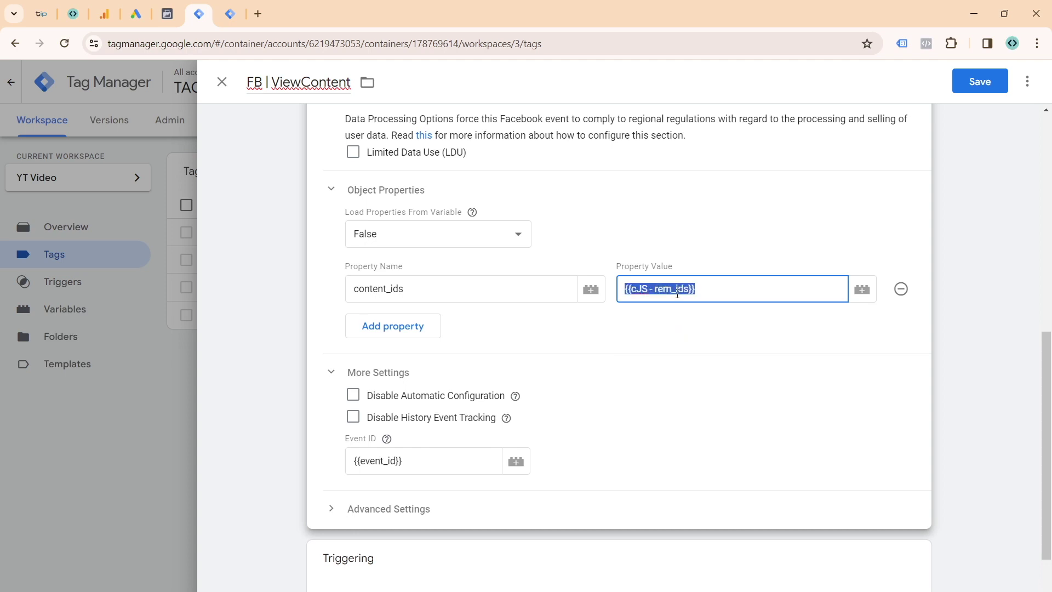
left_click(862, 289)
left_click(926, 82)
type("rem")
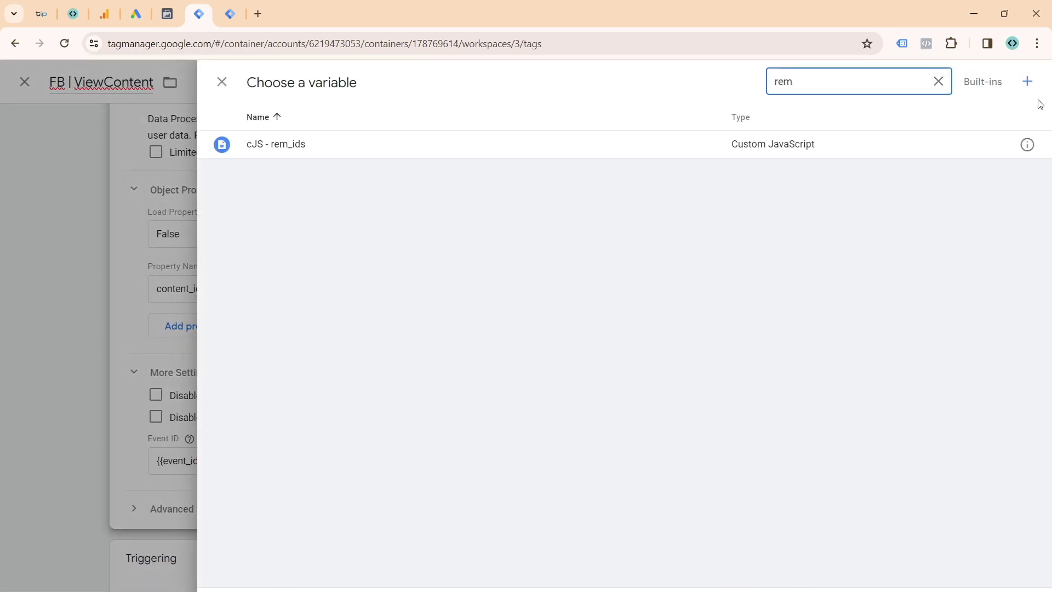
left_click(1027, 145)
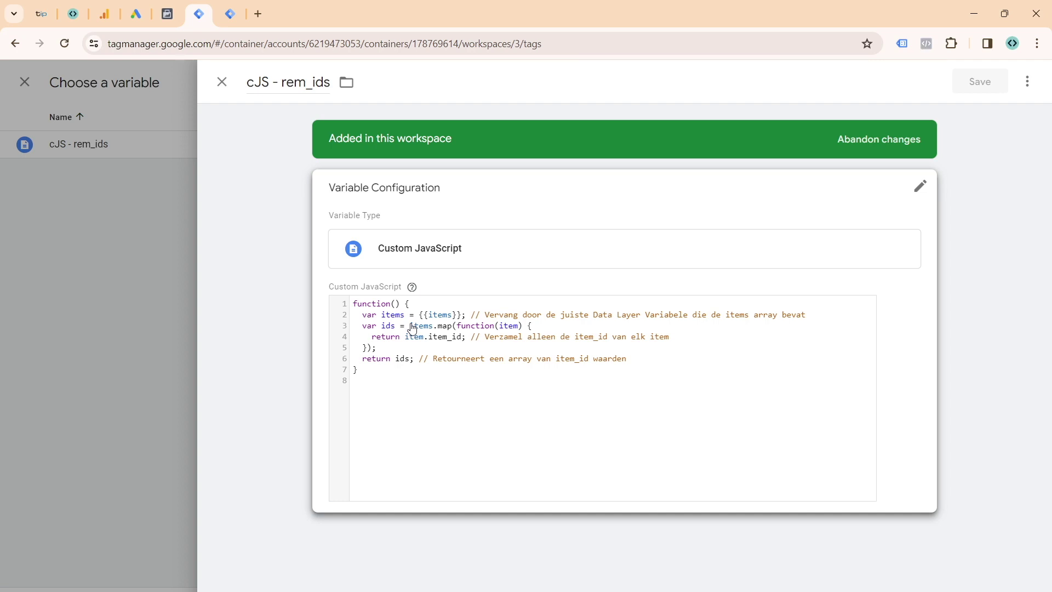
left_click(221, 83)
left_click(222, 83)
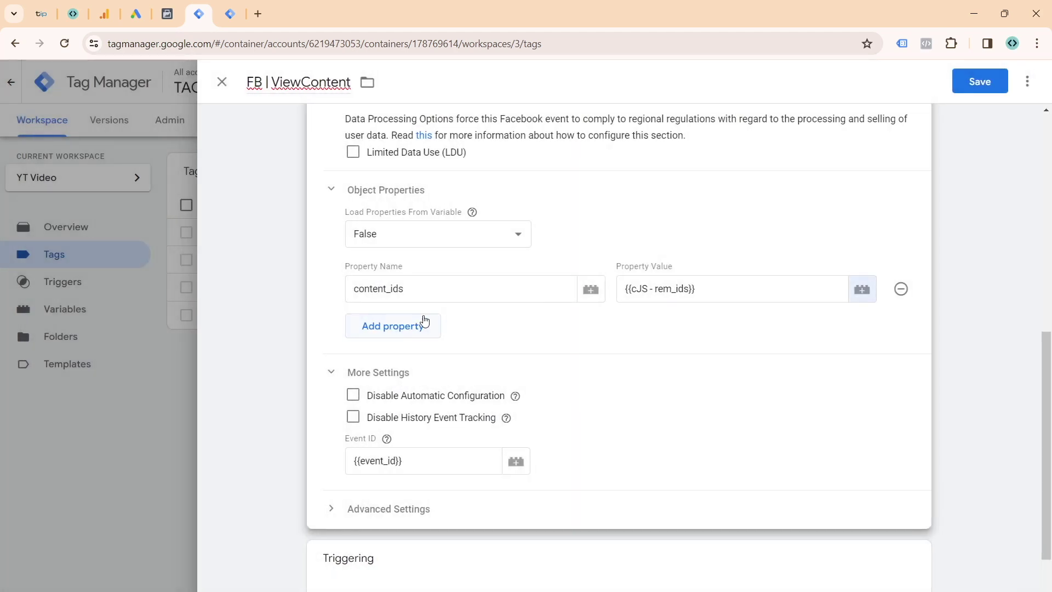
- Add a second object property named content_type with the value product
left_click(413, 332)
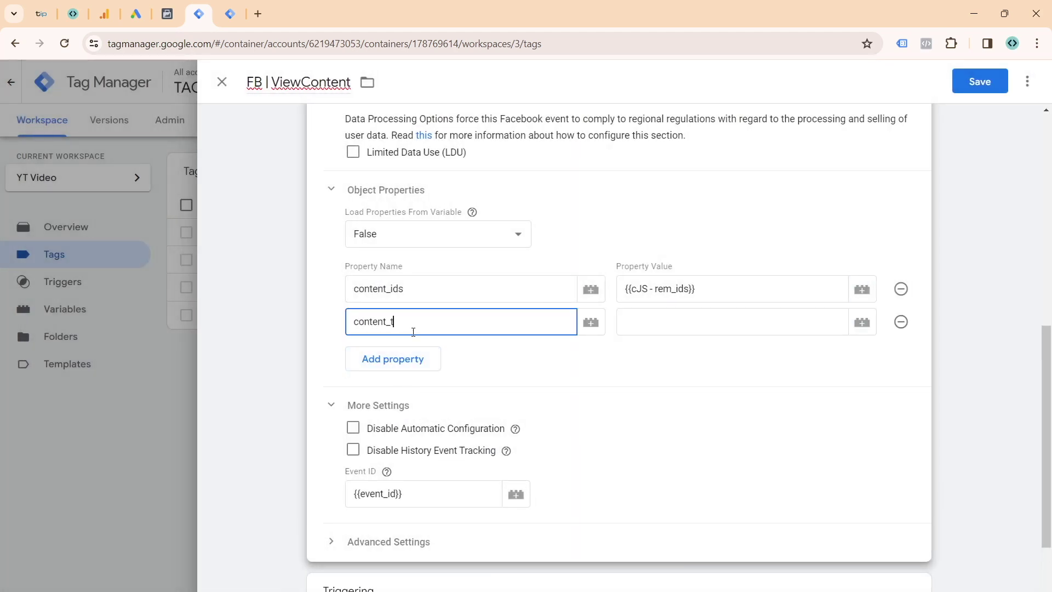
key("Tab")
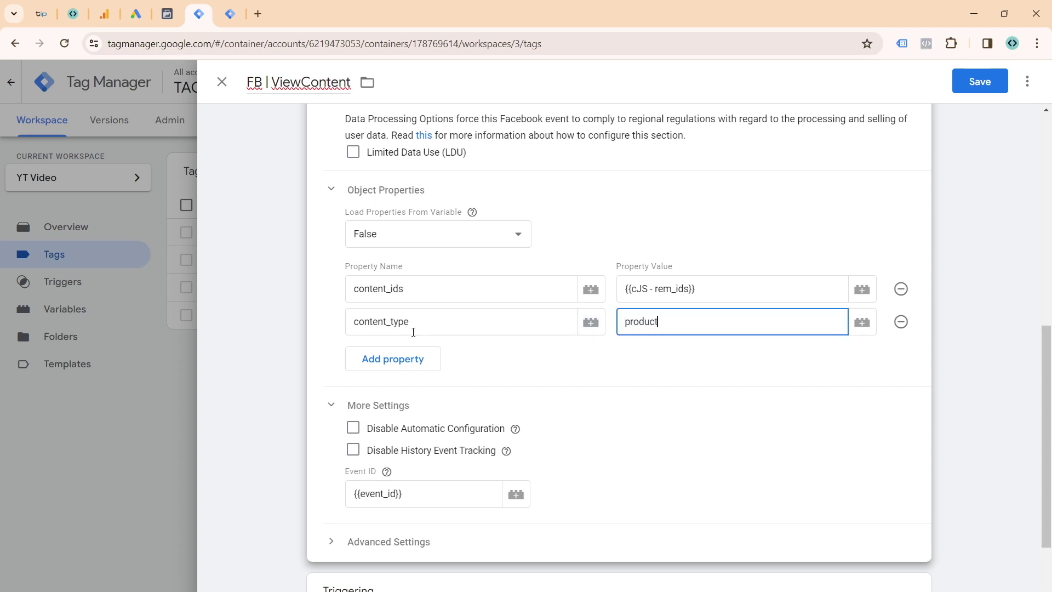
left_click(386, 356)
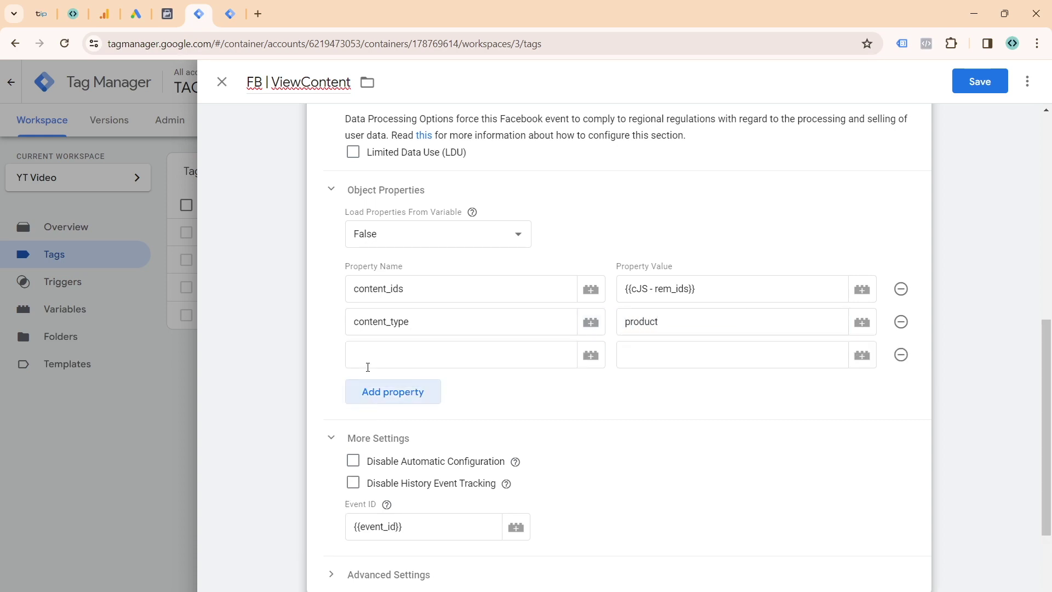
left_click(389, 406)
left_click(418, 357)
type("value")
key("Tab")
type("{{valu")
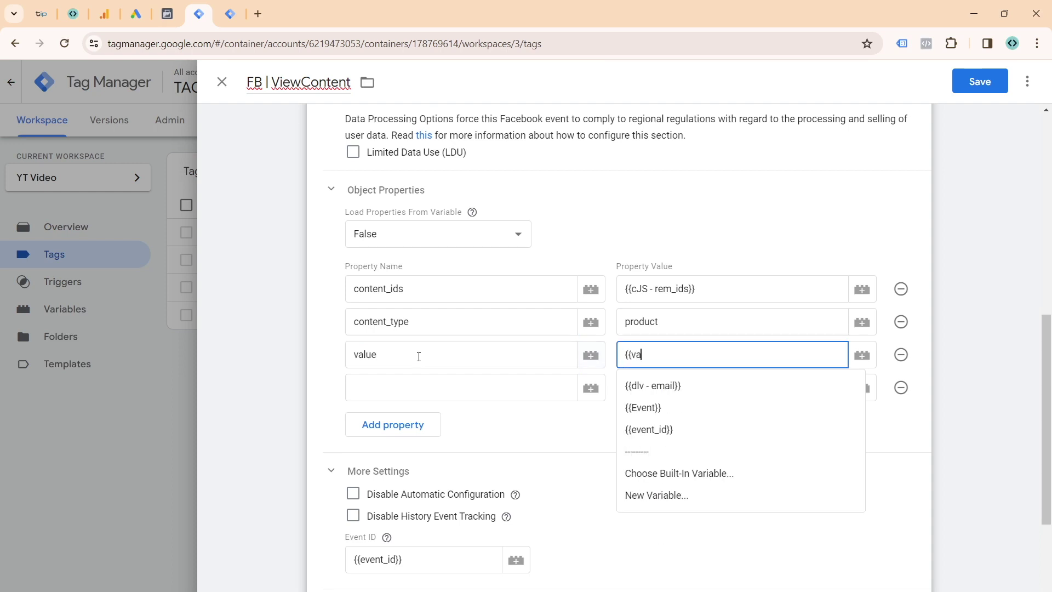
key("BackSpace")
key("BackSpace")
key("BackSpace")
key("BackSpace")
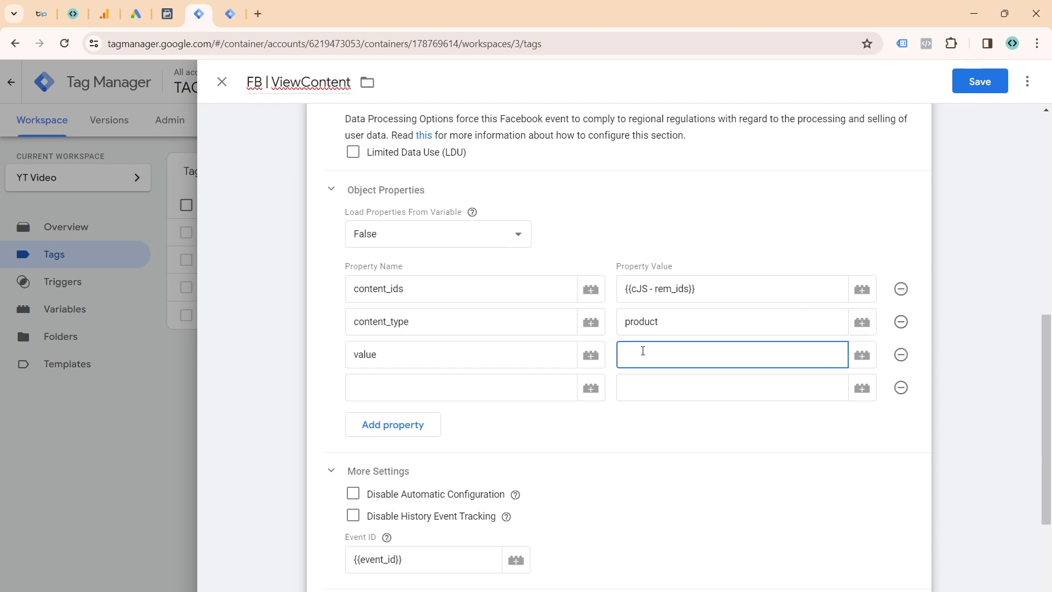
left_click(901, 354)
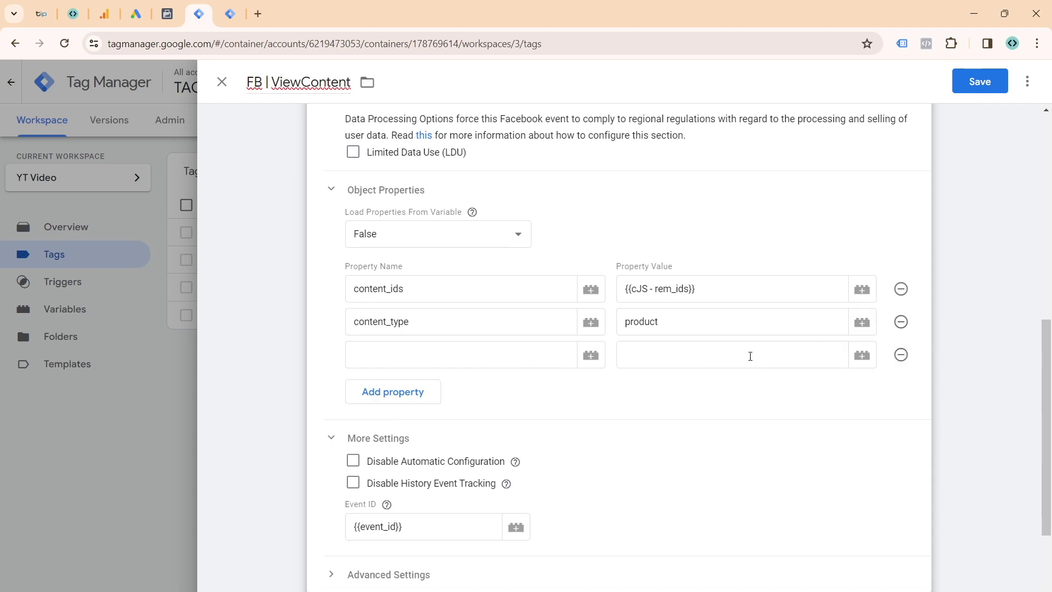
left_click(899, 359)
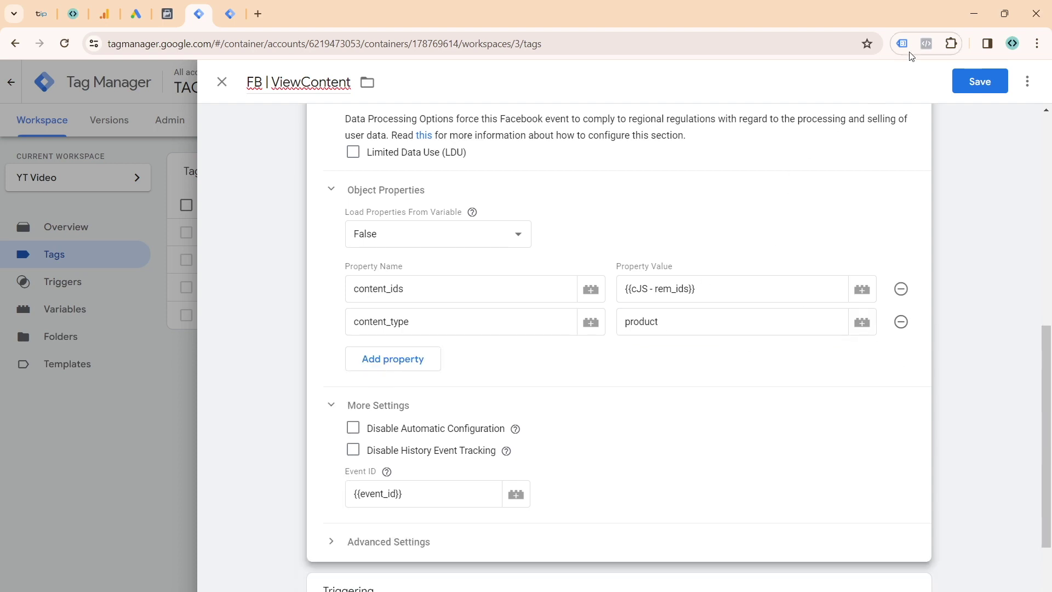
- Create a new firing trigger for the tag of type Custom Event with the event name view_item
left_click(955, 77)
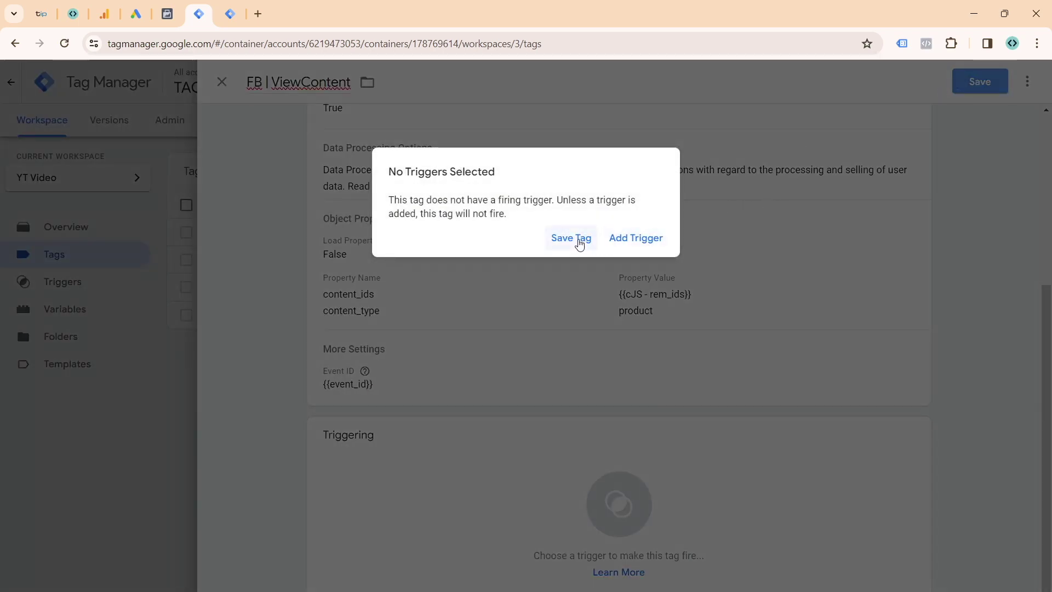
left_click(633, 240)
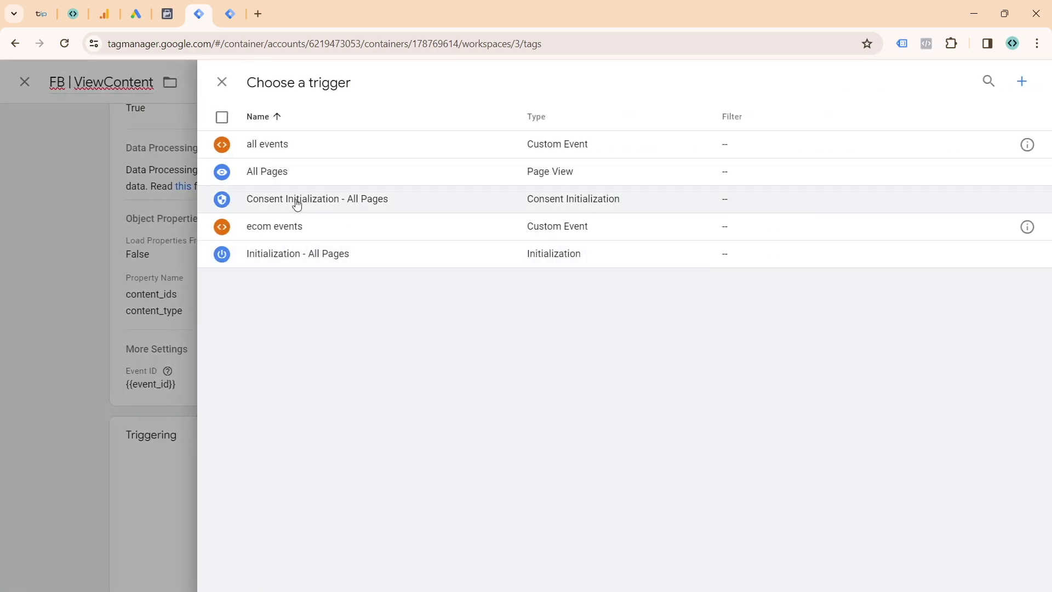
left_click(1019, 82)
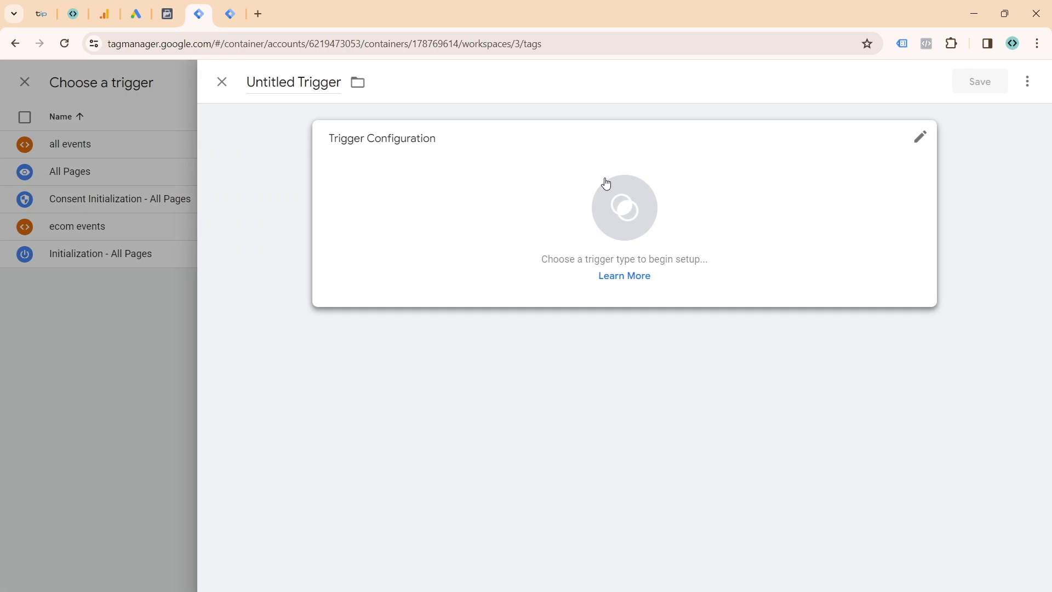
left_click(652, 170)
scroll(775, 305, "down", 5)
left_click(742, 493)
left_click(382, 269)
type("view_")
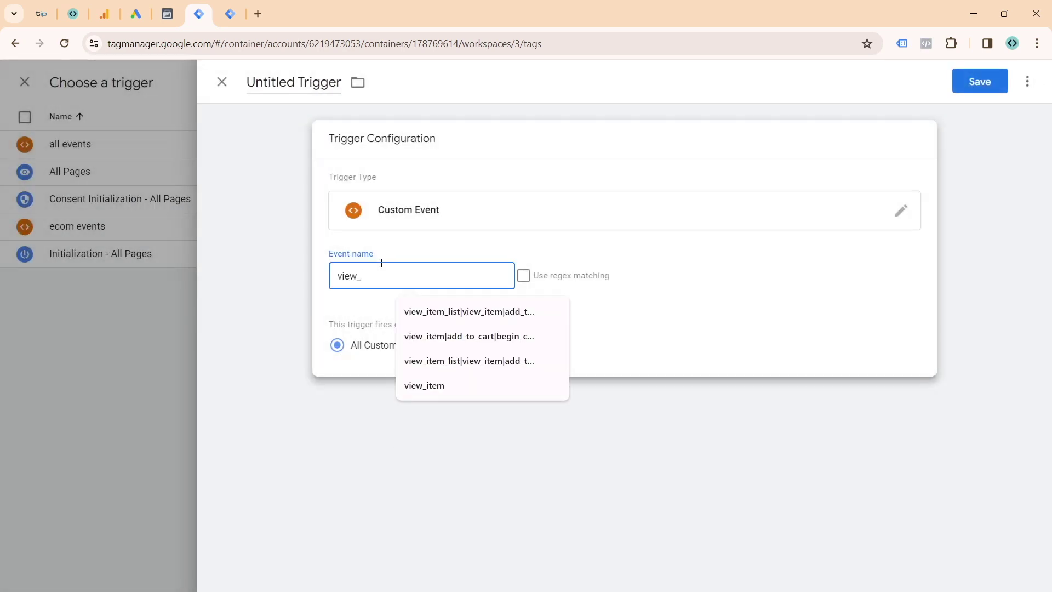
- Name the new trigger "view_item", matching its event name, and save it as the tag's firing trigger
key("ctrl+a")
key("ctrl+c")
left_click(294, 82)
key("ctrl+v")
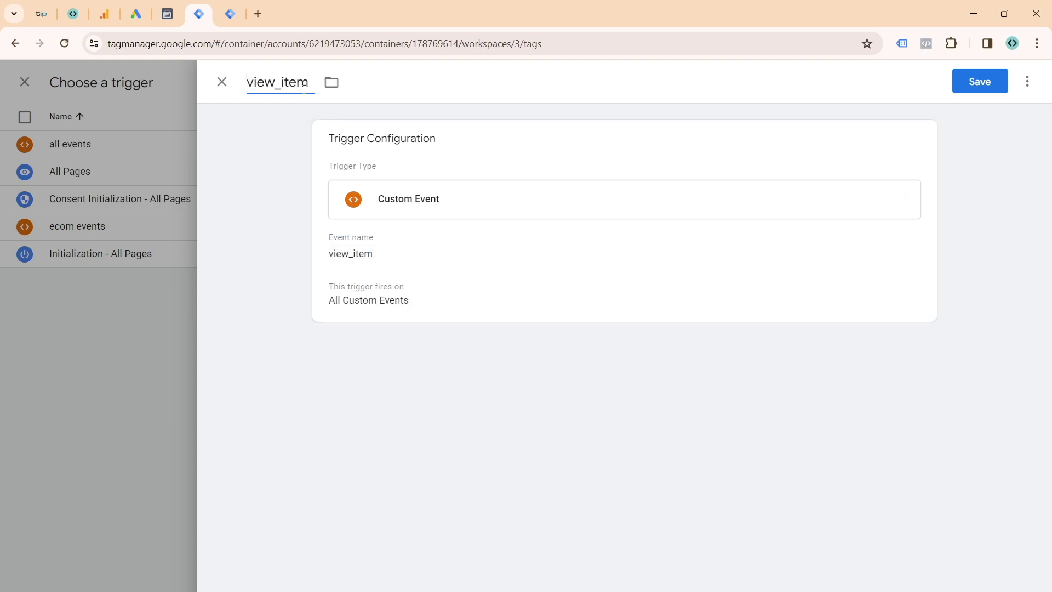
left_click(955, 76)
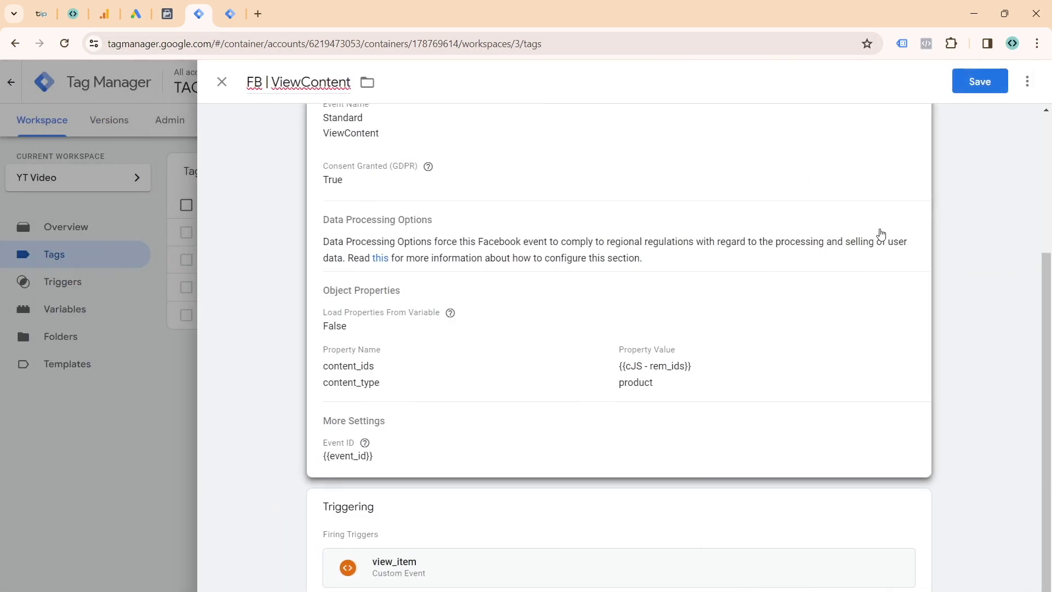
- Save the FB | ViewContent tag and start a preview session of the web container connected to the demo shop
left_click(980, 82)
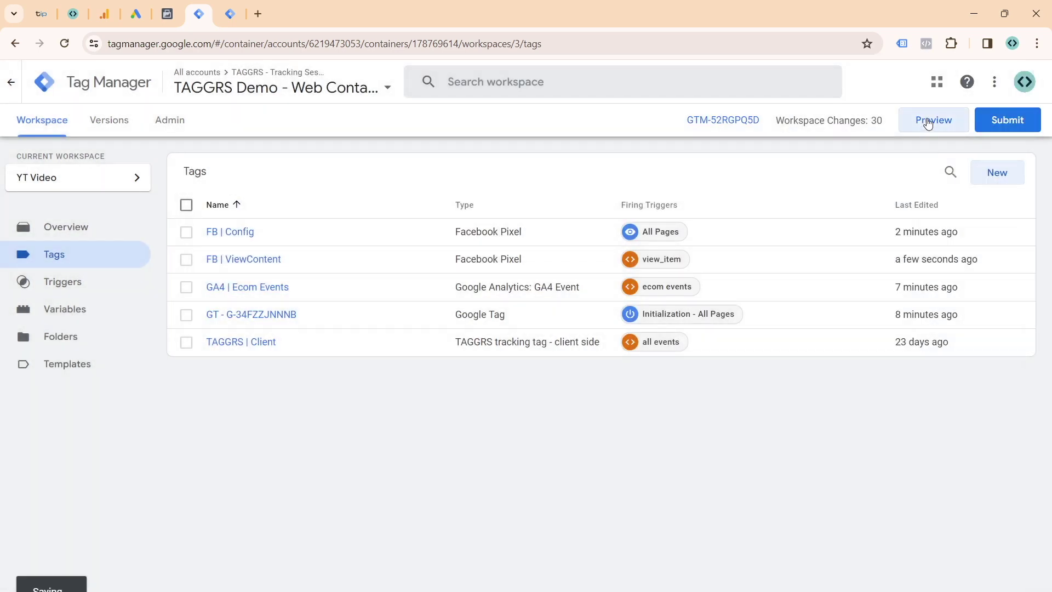
left_click(928, 121)
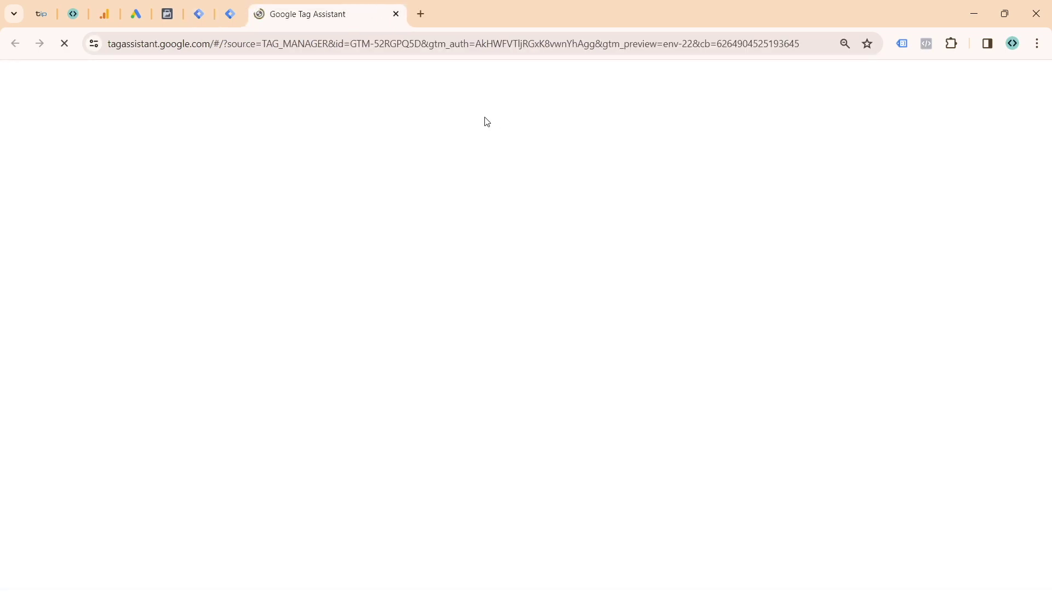
left_click(511, 329)
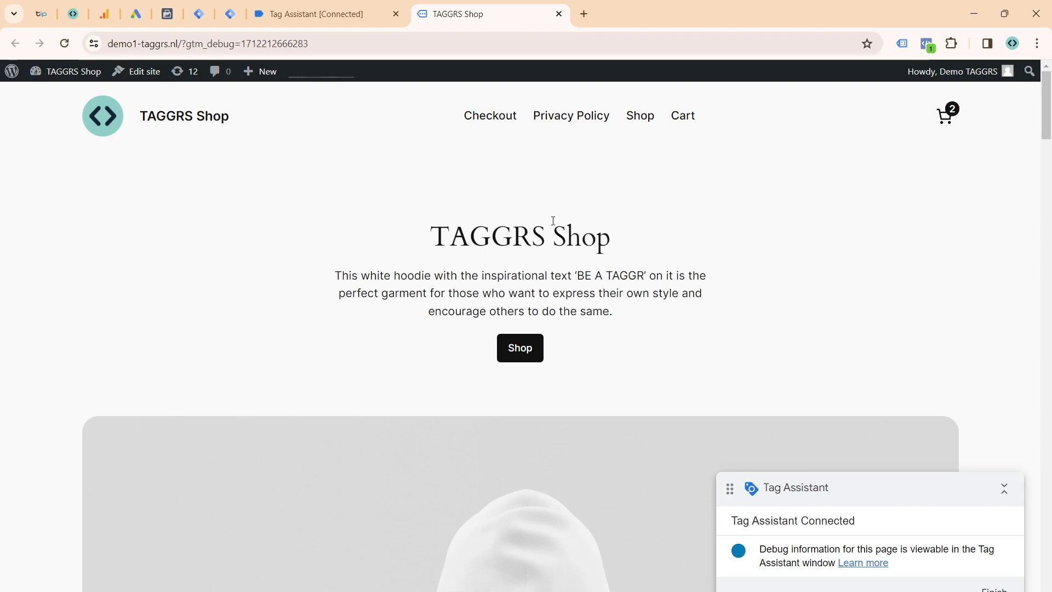
- Go from the demo shop's home page to the product page of the TAGGRS. Hoodie 'BE A TAGGR' to trigger view_item
scroll(520, 390, "down", 12)
scroll(521, 394, "up", 11)
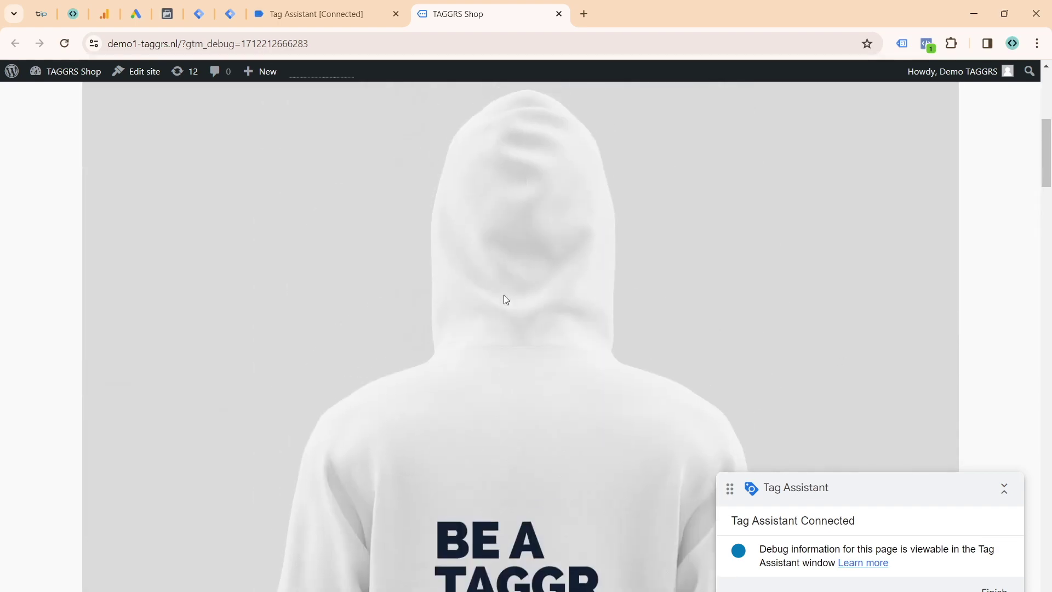
left_click(520, 282)
scroll(364, 260, "down", 4)
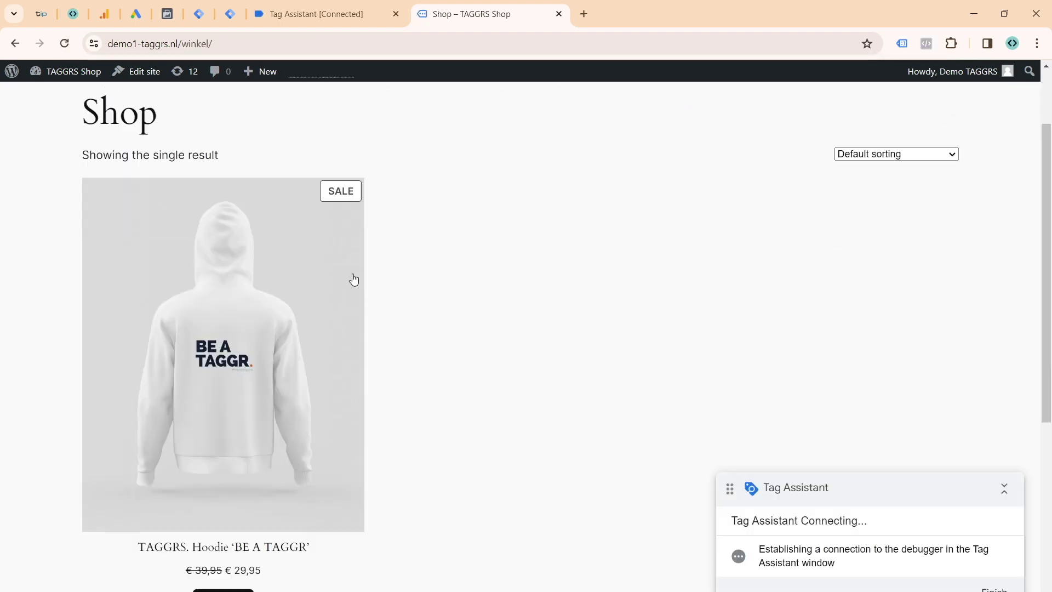
left_click(261, 421)
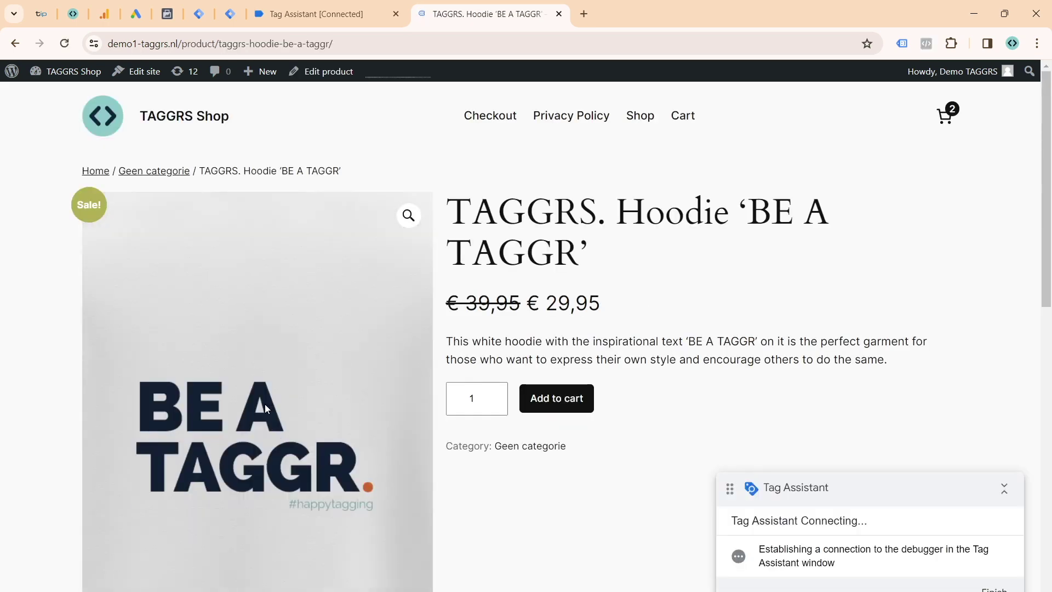
scroll(449, 351, "down", 3)
scroll(472, 248, "up", 3)
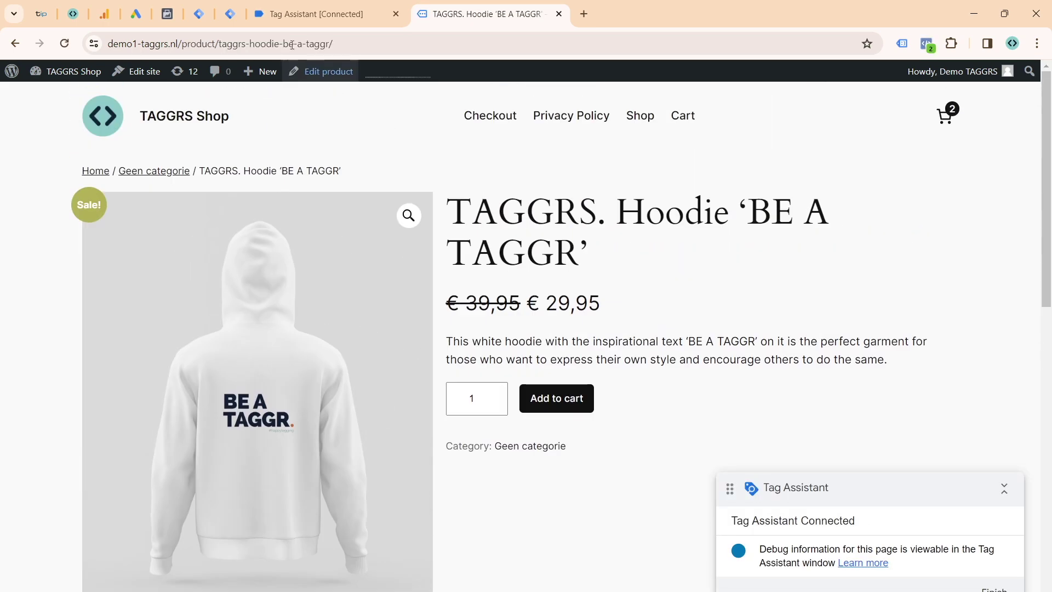
- Switch to Tag Assistant and inspect the view_item event's fired tags and its ecommerce currency and value data
left_click(273, 12)
left_click(526, 273)
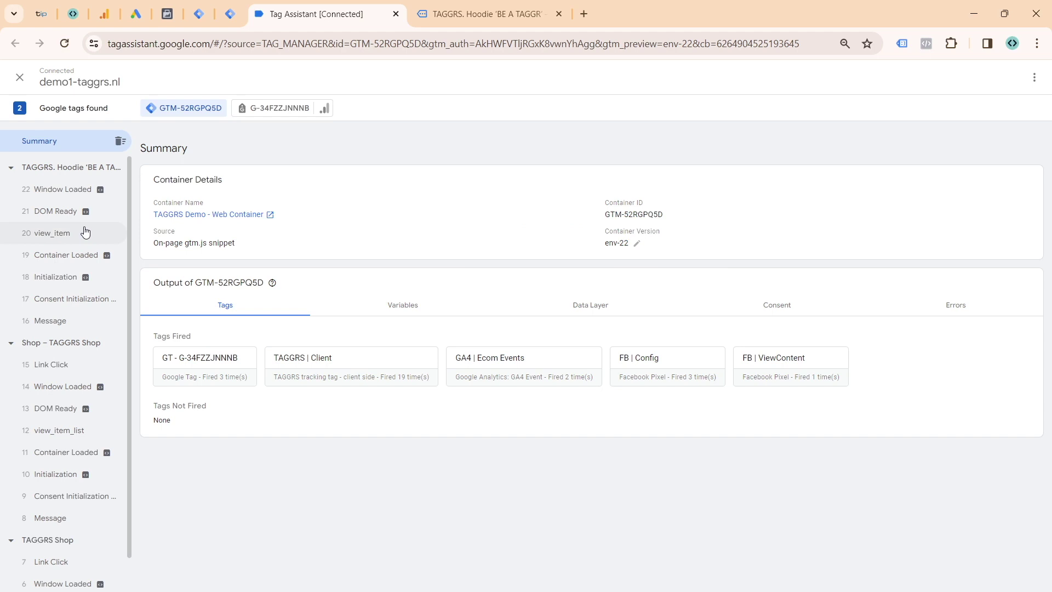
left_click(82, 232)
left_click(368, 215)
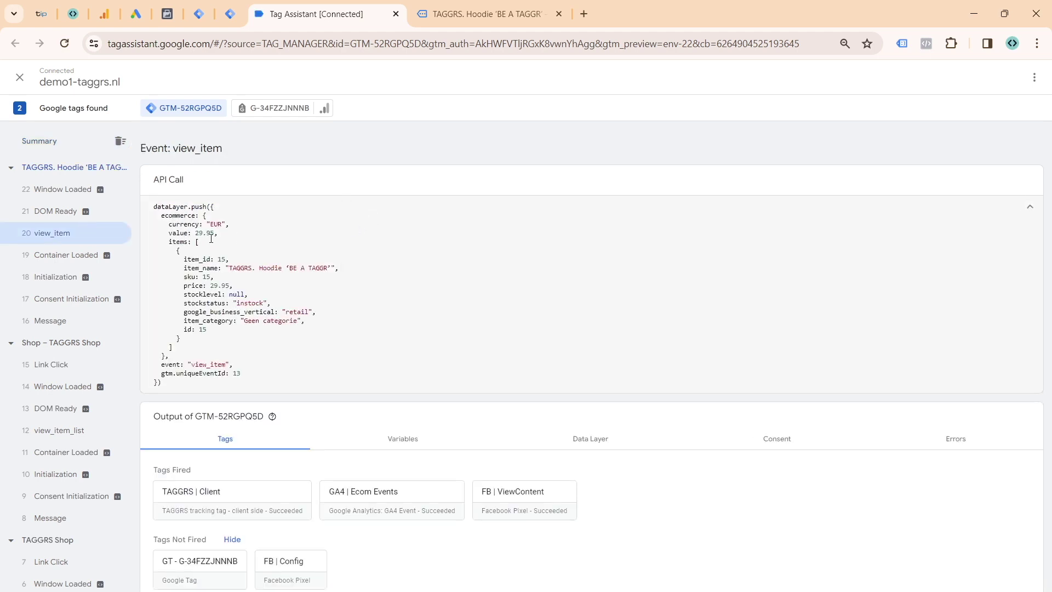
double_click(176, 216)
double_click(182, 233)
- Check the view_item event's variables and compare cJS - rem_ids with the item ID in the data layer's items array
left_click(412, 438)
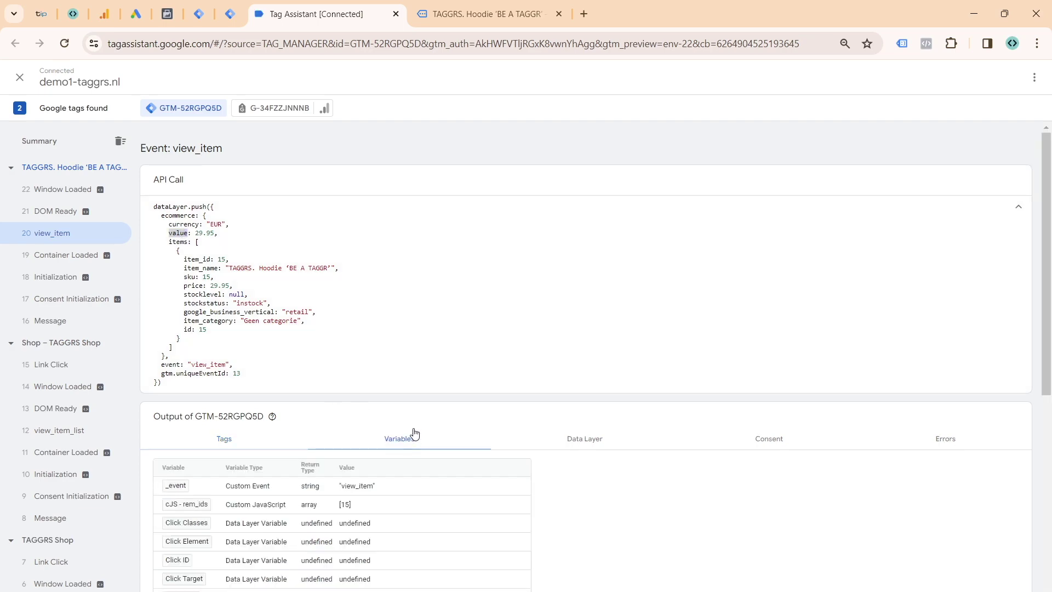
scroll(329, 411, "down", 5)
scroll(327, 408, "down", 3)
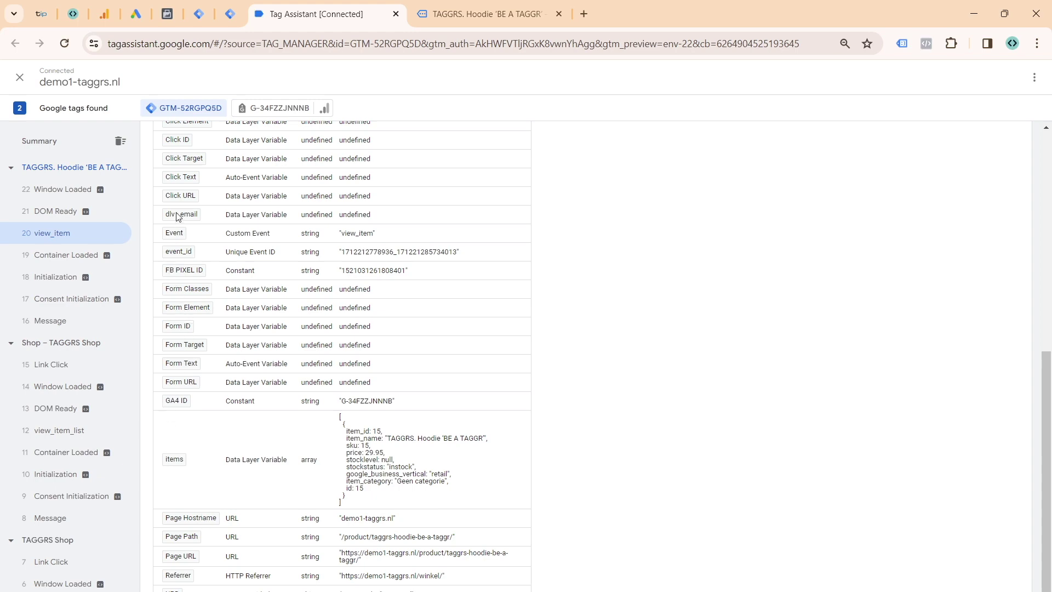
scroll(186, 218, "up", 3)
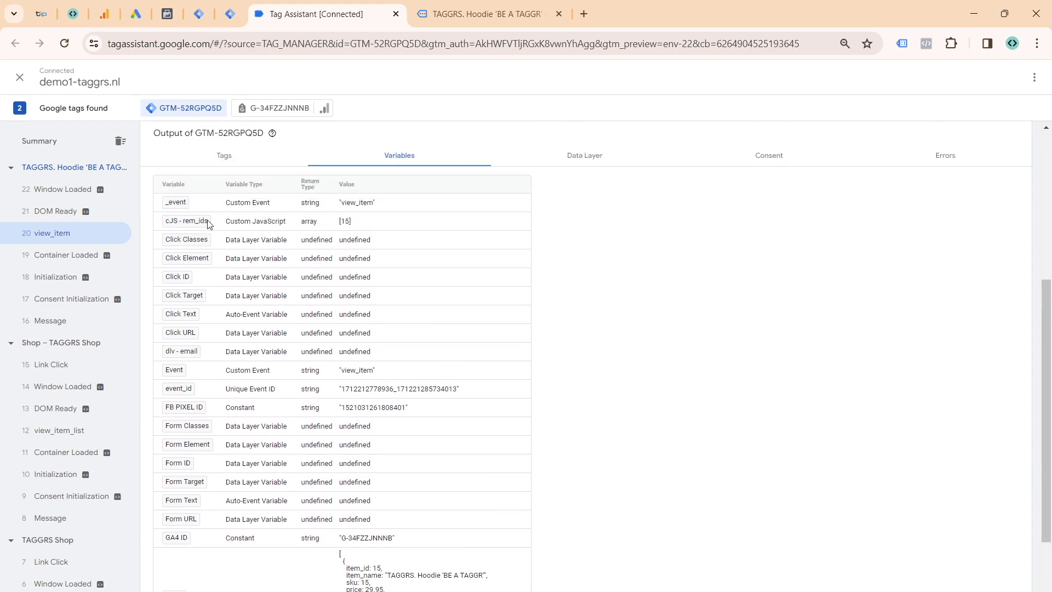
scroll(229, 227, "up", 4)
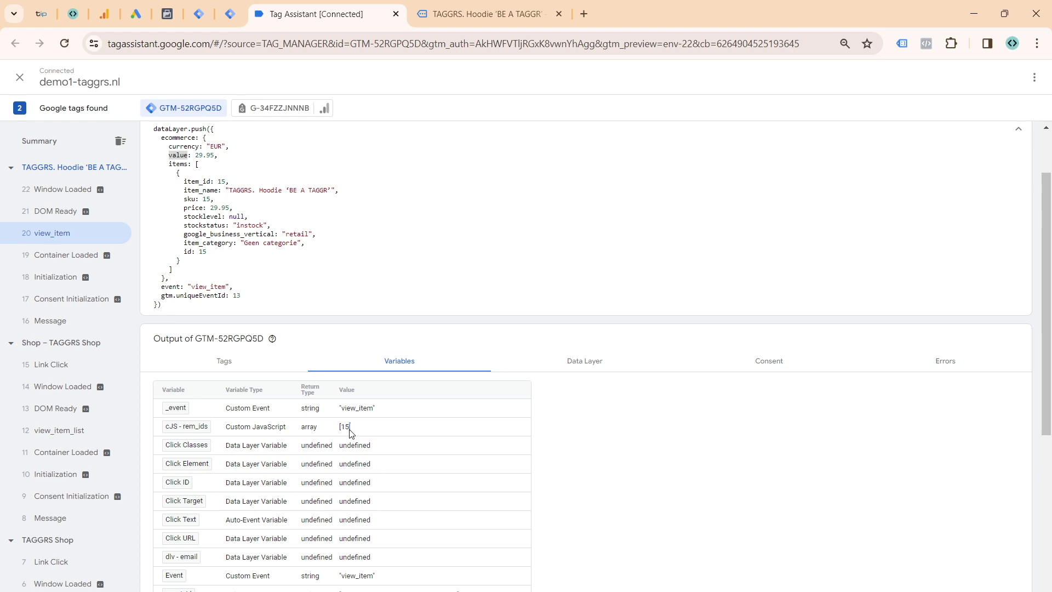
scroll(181, 241, "up", 2)
left_click_drag(170, 231, 190, 337)
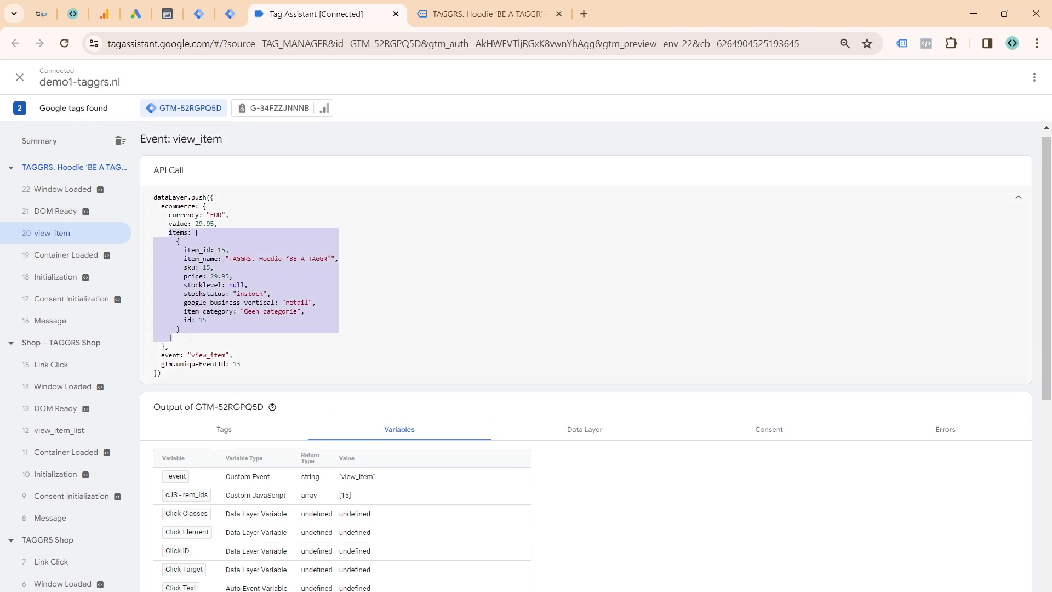
left_click(195, 319)
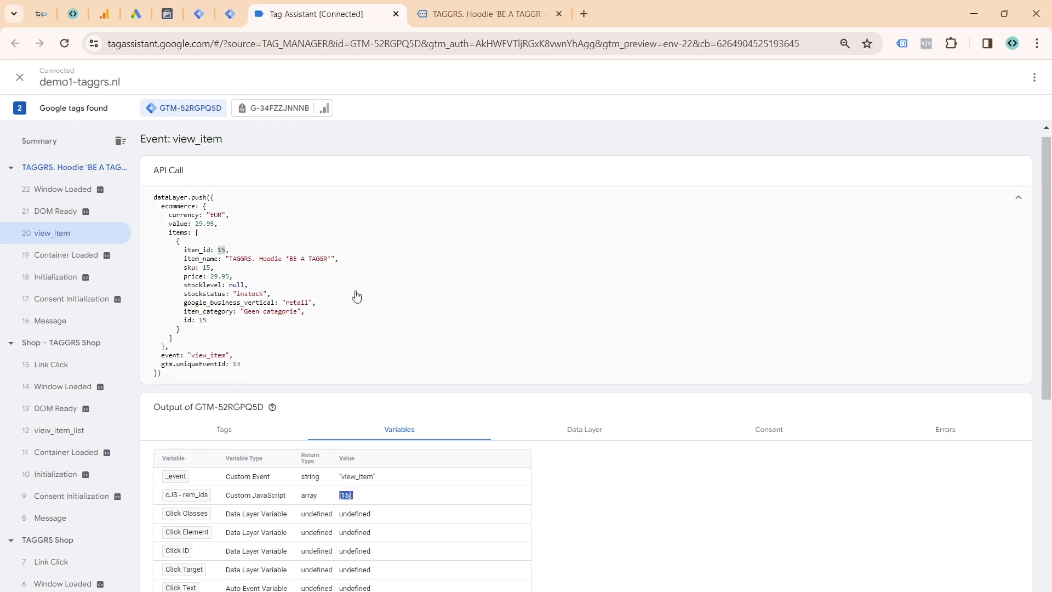
- Return to the web container and open the FB | ViewContent tag's Object Properties for editing
left_click(201, 15)
left_click(278, 256)
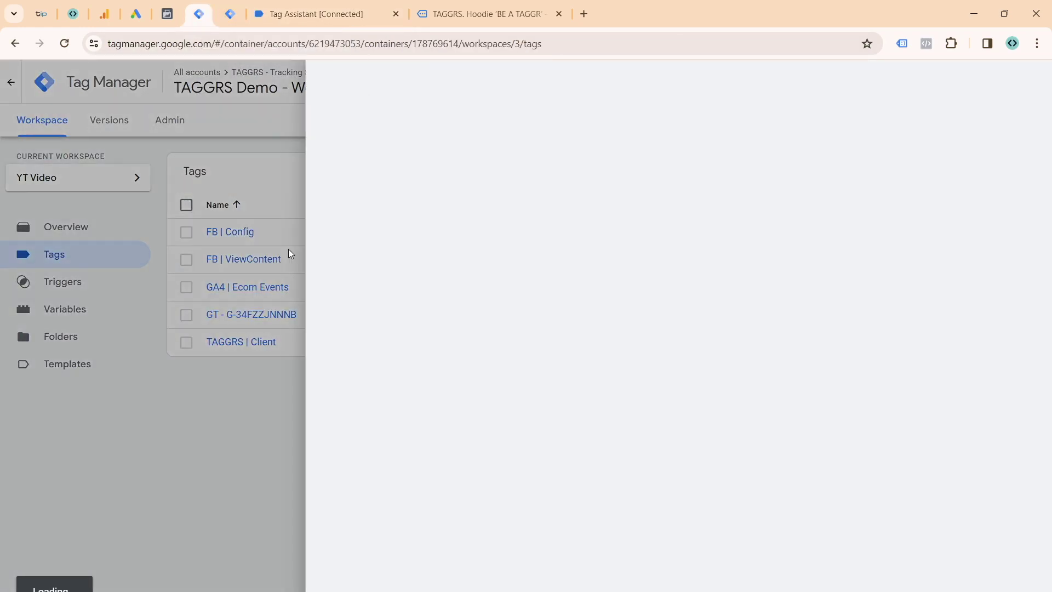
scroll(422, 298, "down", 5)
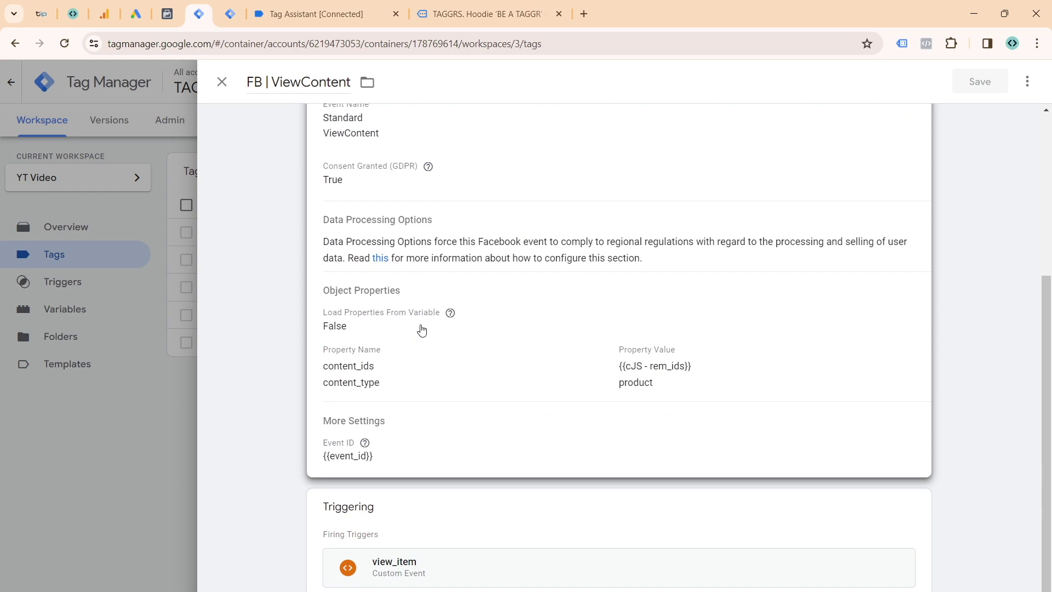
left_click(422, 329)
left_click(400, 345)
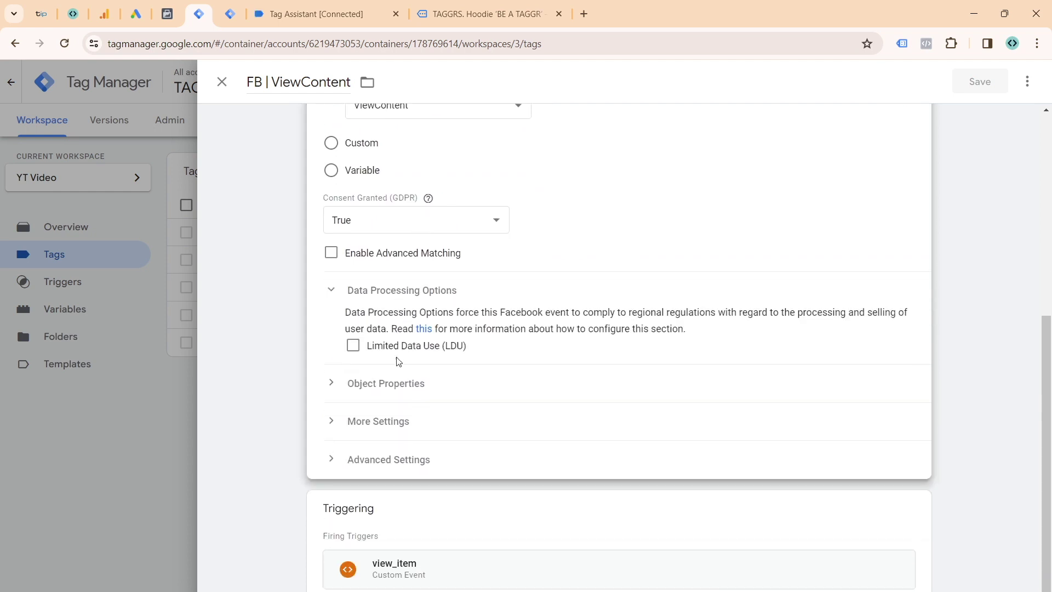
left_click(385, 382)
scroll(384, 389, "down", 3)
- Add two more object properties to the tag, named value and currency
left_click(394, 424)
left_click(390, 437)
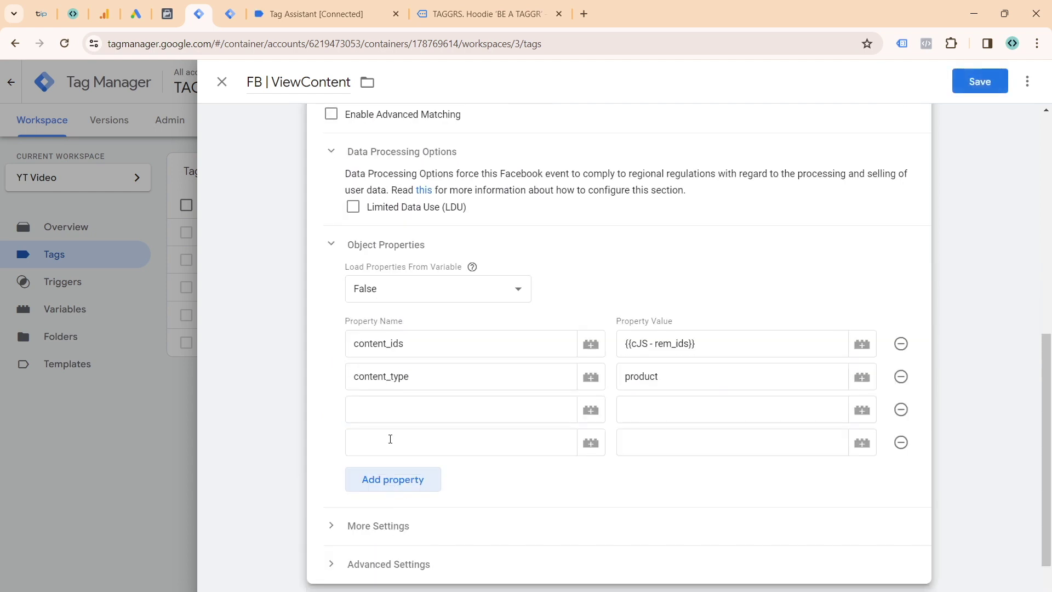
left_click(401, 411)
type("va")
key("Tab")
key("Tab")
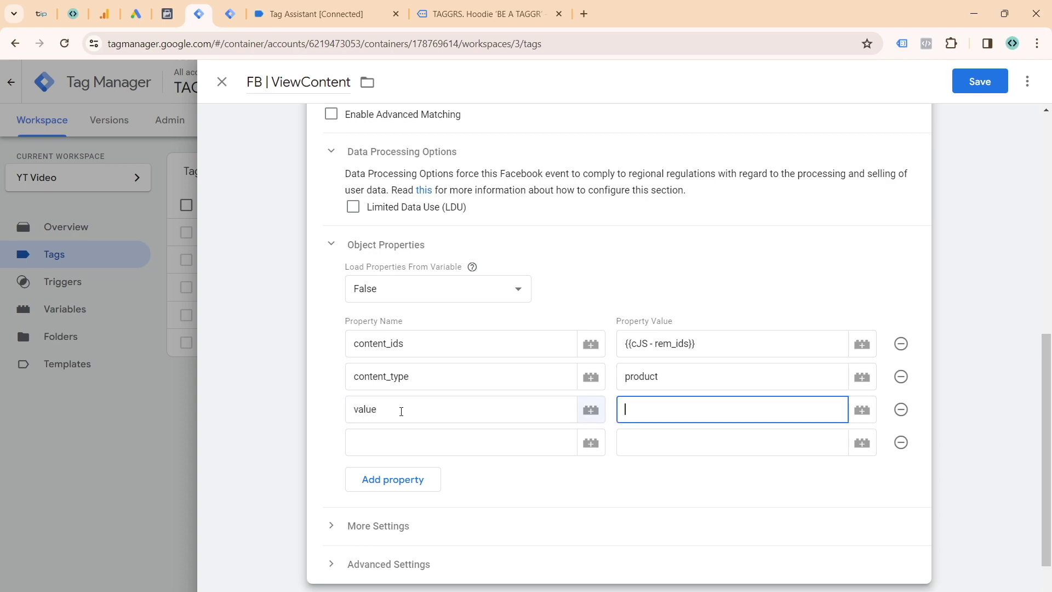
left_click(520, 455)
type("currency")
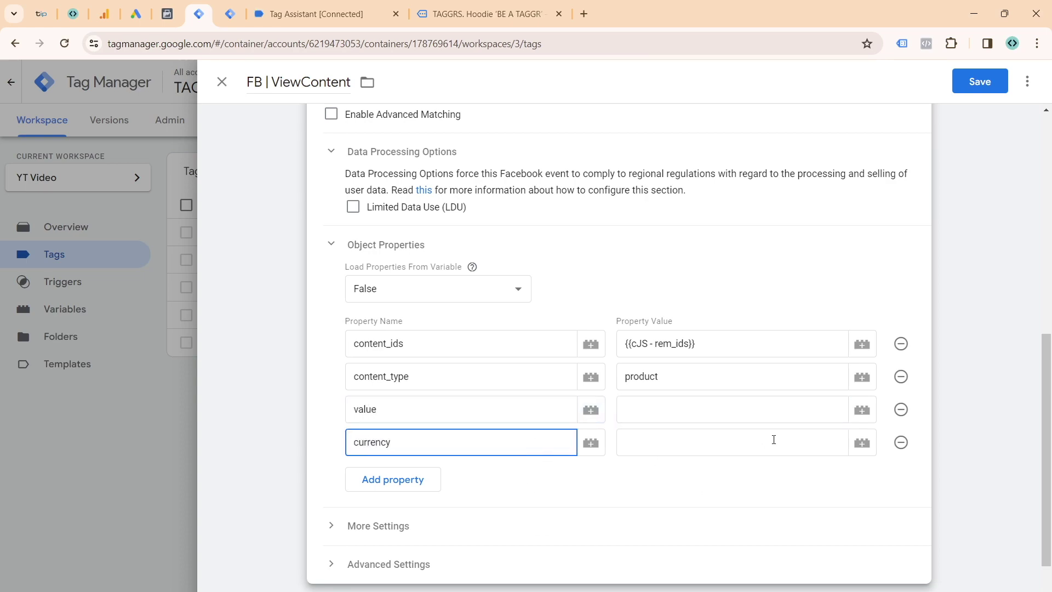
- Create a new Data Layer Variable for the value property and name it "dlv - value"
left_click(861, 410)
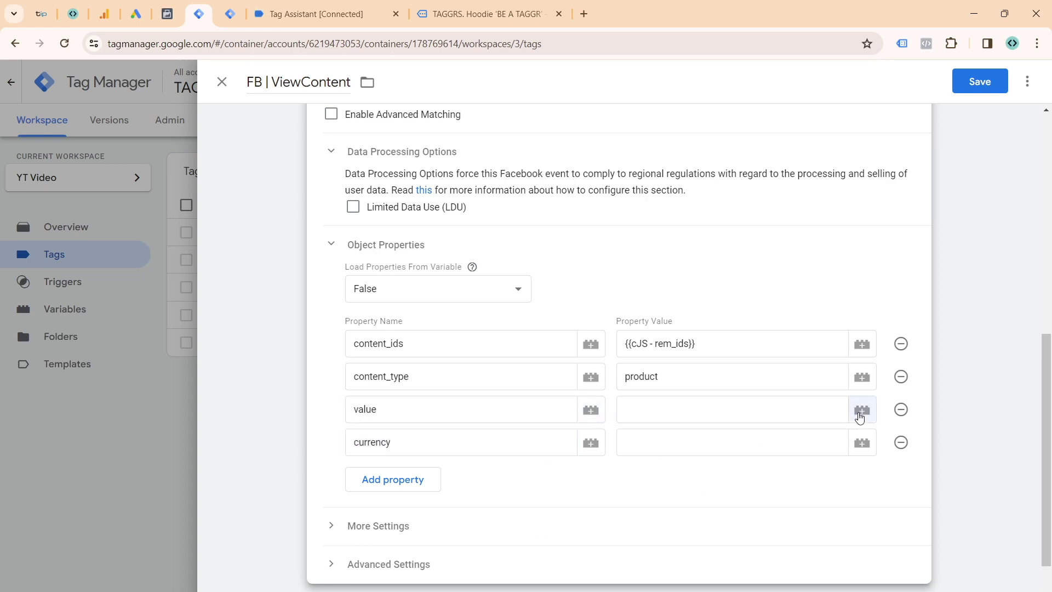
left_click(1017, 82)
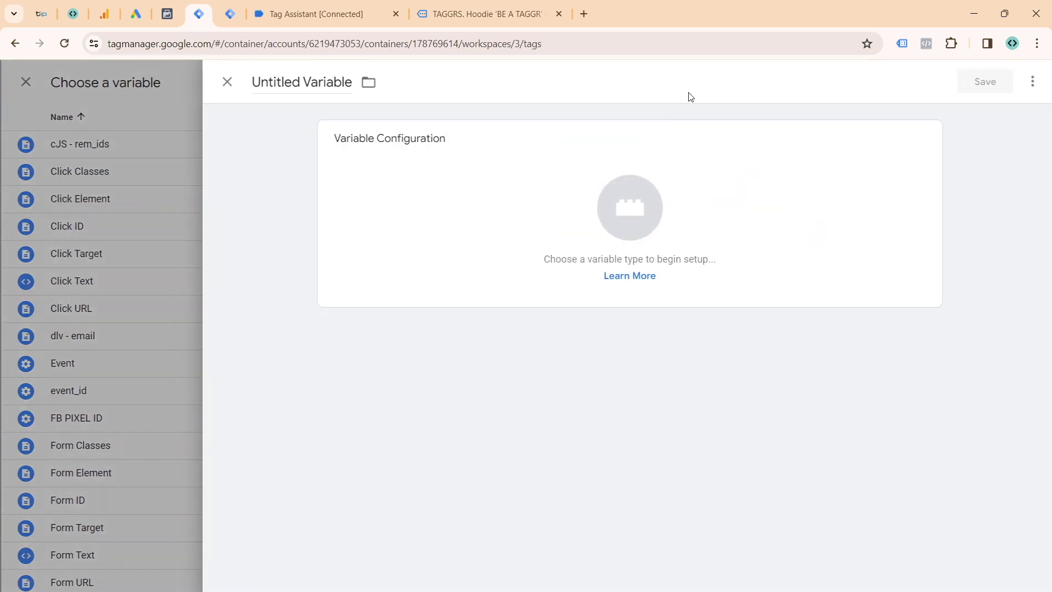
left_click(596, 138)
left_click(1026, 81)
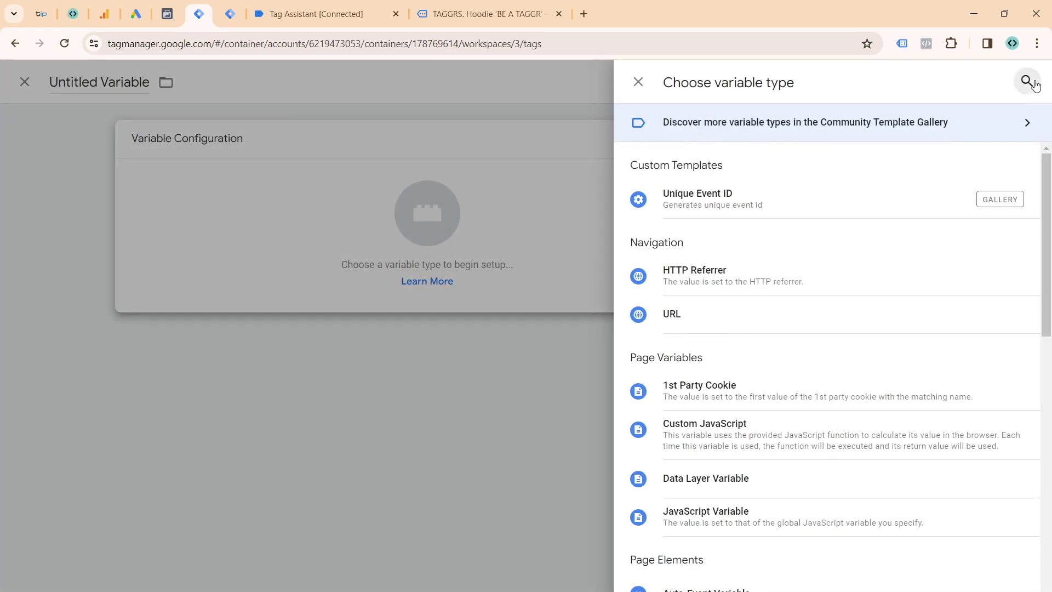
type("data")
left_click(777, 285)
left_click(317, 83)
type("dlv - value")
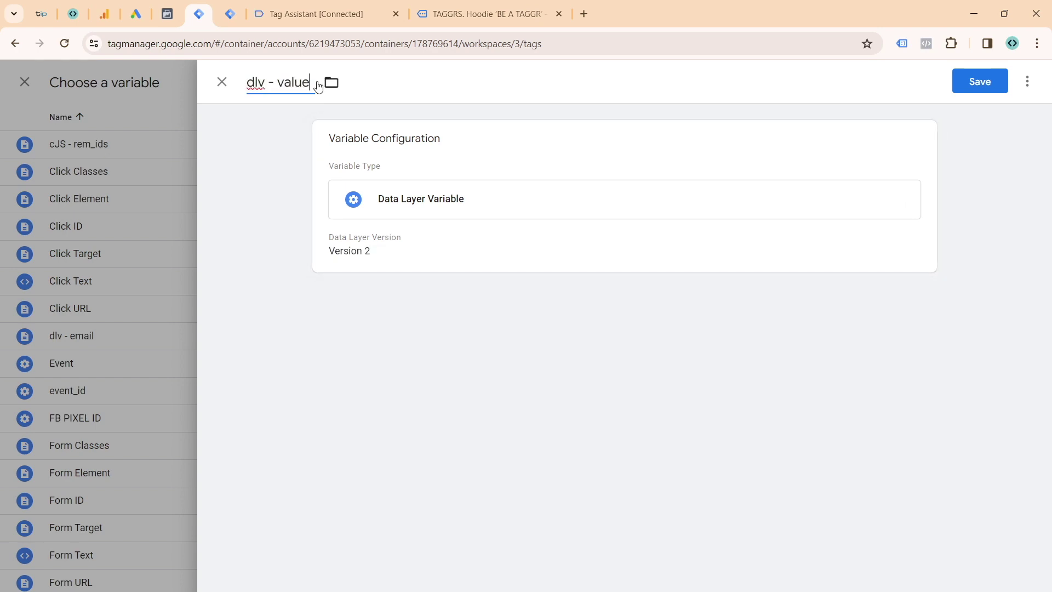
- Set the data layer variable name to ecommerce.value, copy that text, and save the variable into the value property
left_click(394, 136)
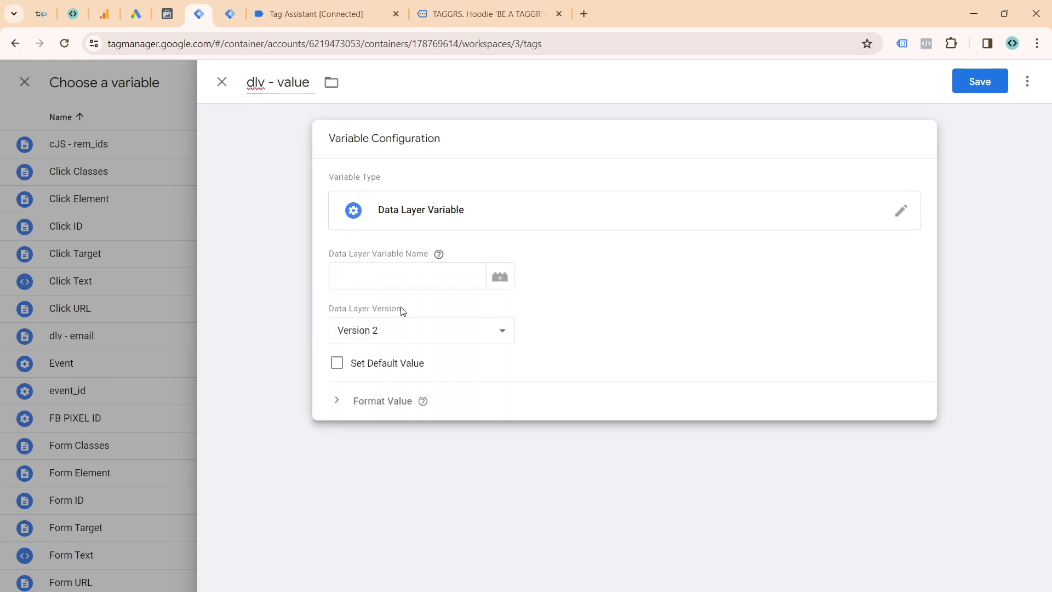
left_click(412, 284)
type("ecommerce.value")
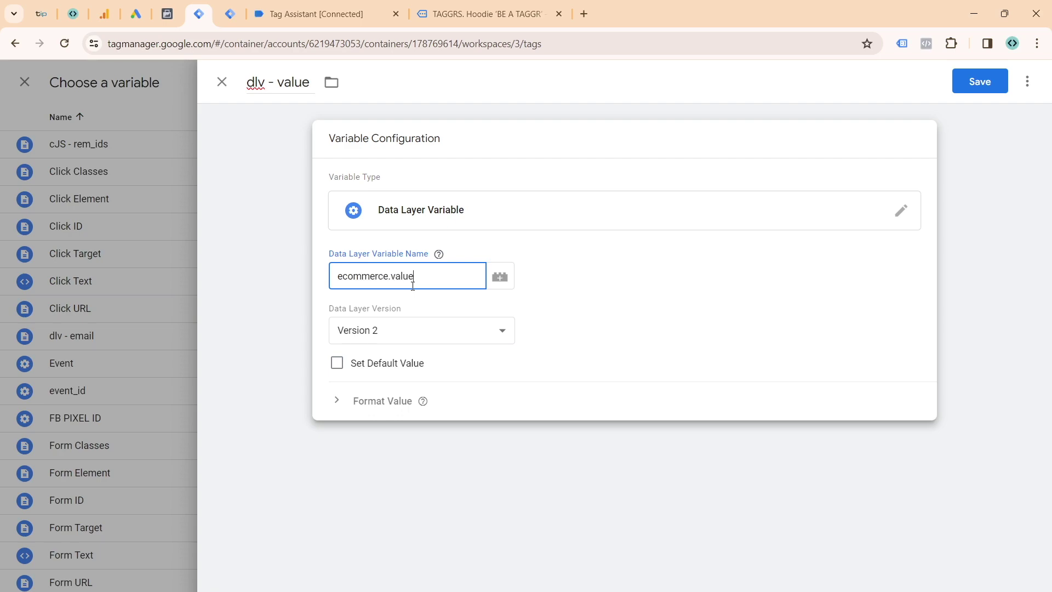
key("ctrl+a")
key("ctrl+c")
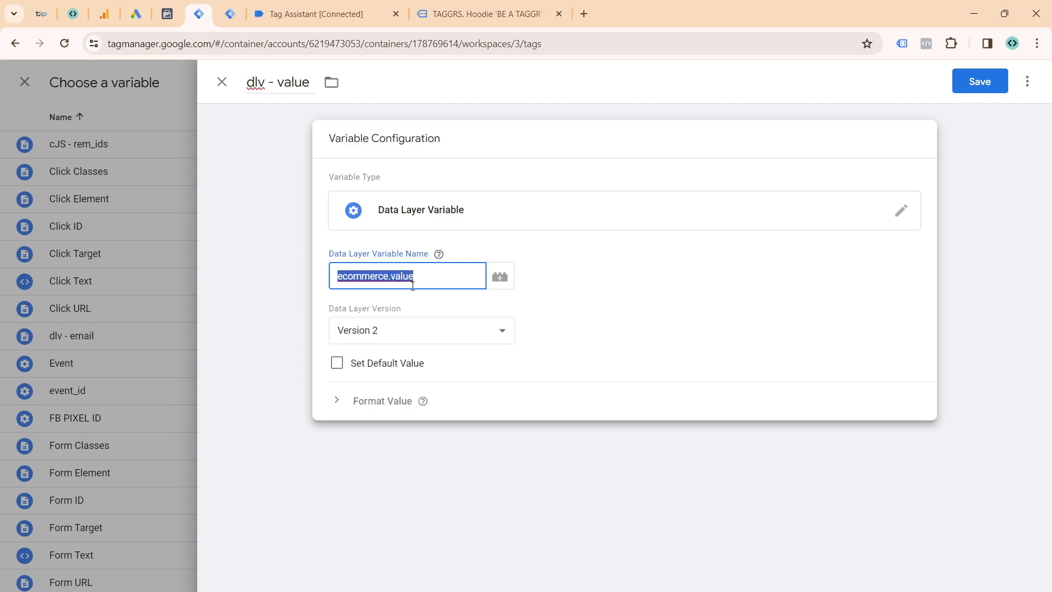
left_click(993, 84)
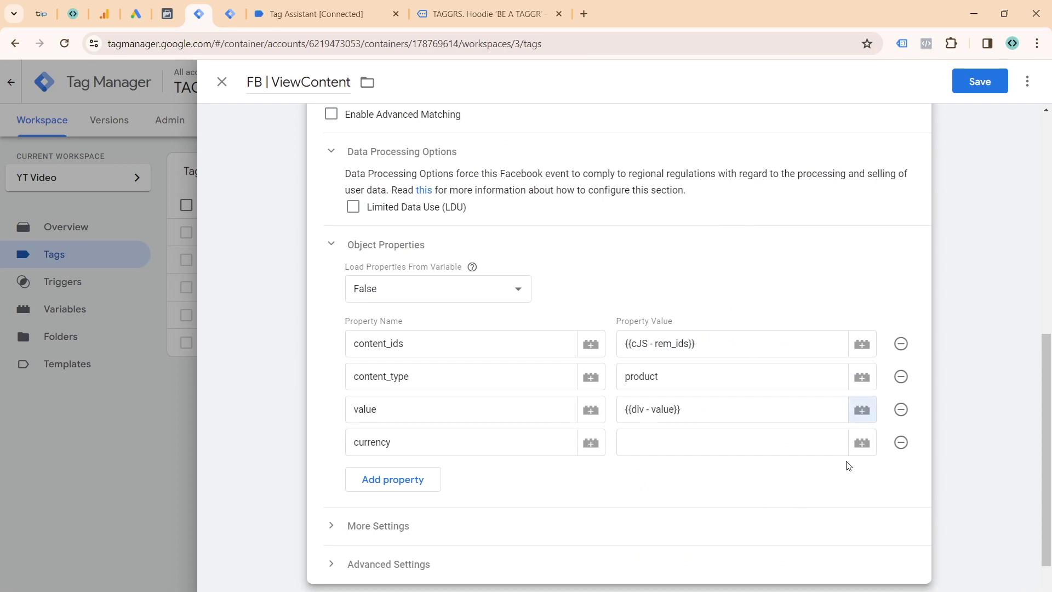
- Create a new variable named "dlv - currency" of type Data Layer Variable for the currency property
left_click(861, 442)
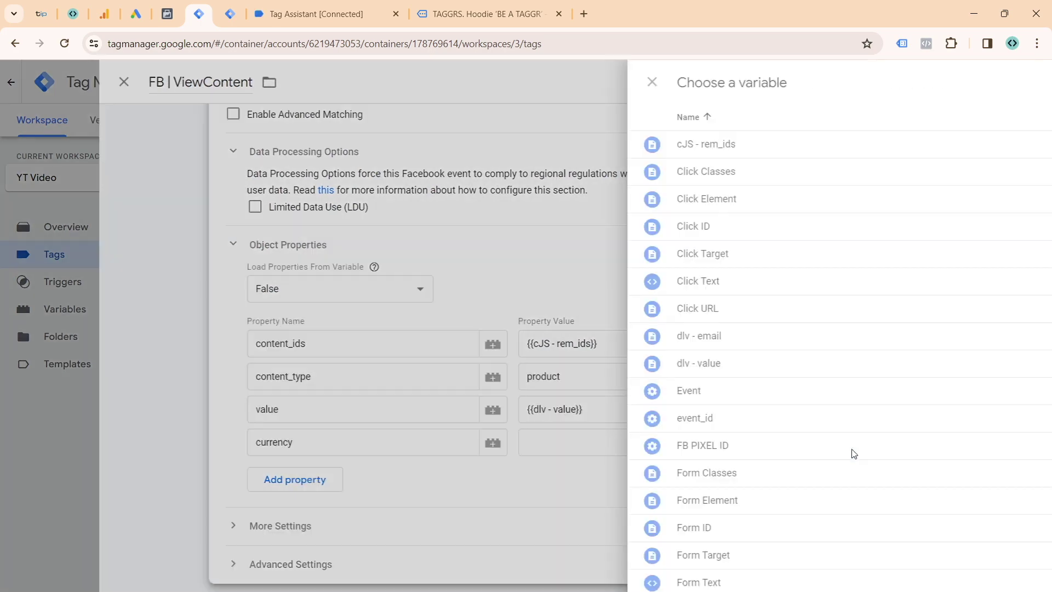
left_click(1014, 82)
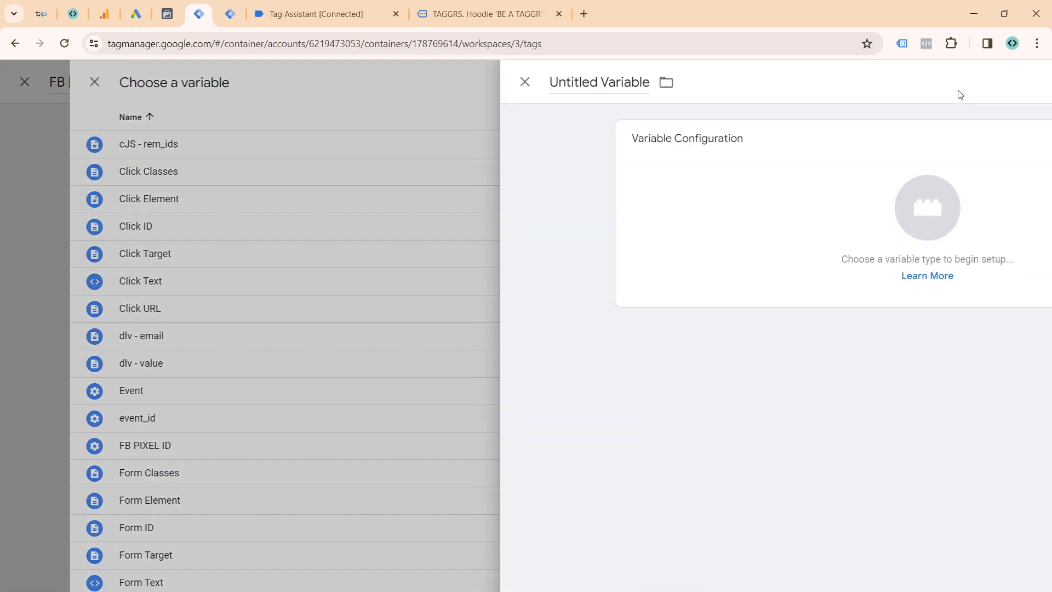
left_click(327, 84)
type("dlv -")
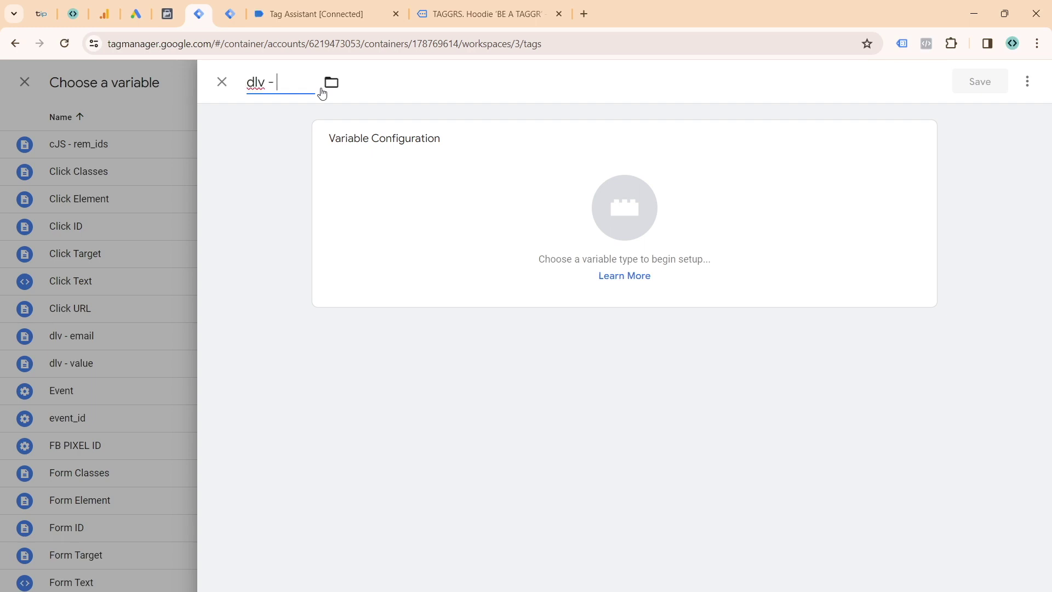
type(" currency")
left_click(441, 193)
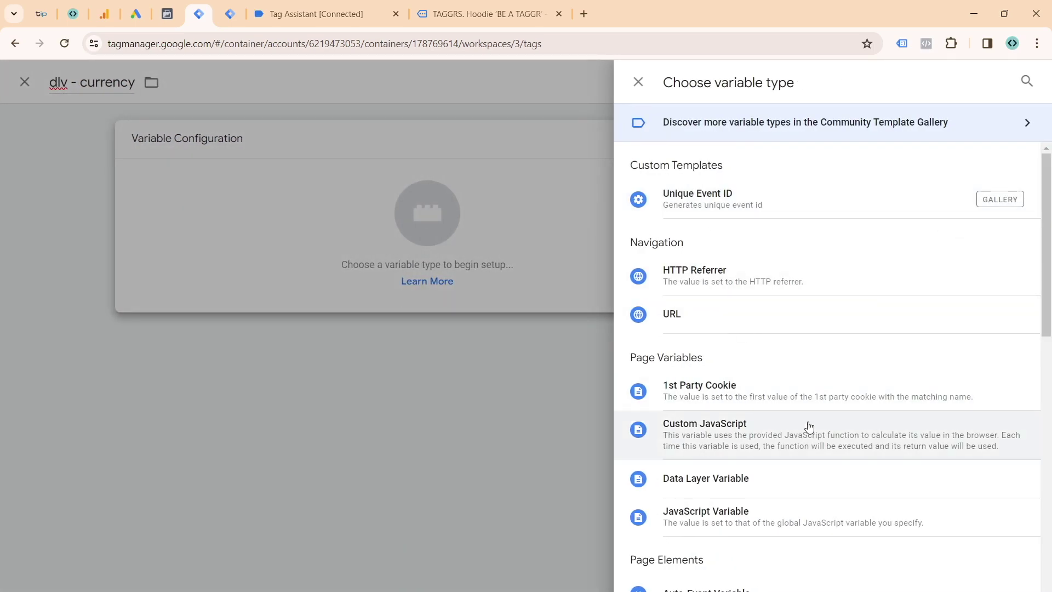
left_click(770, 465)
- Set the data layer variable name to ecommerce.currency and save the variable into the currency property
key("ctrl+v")
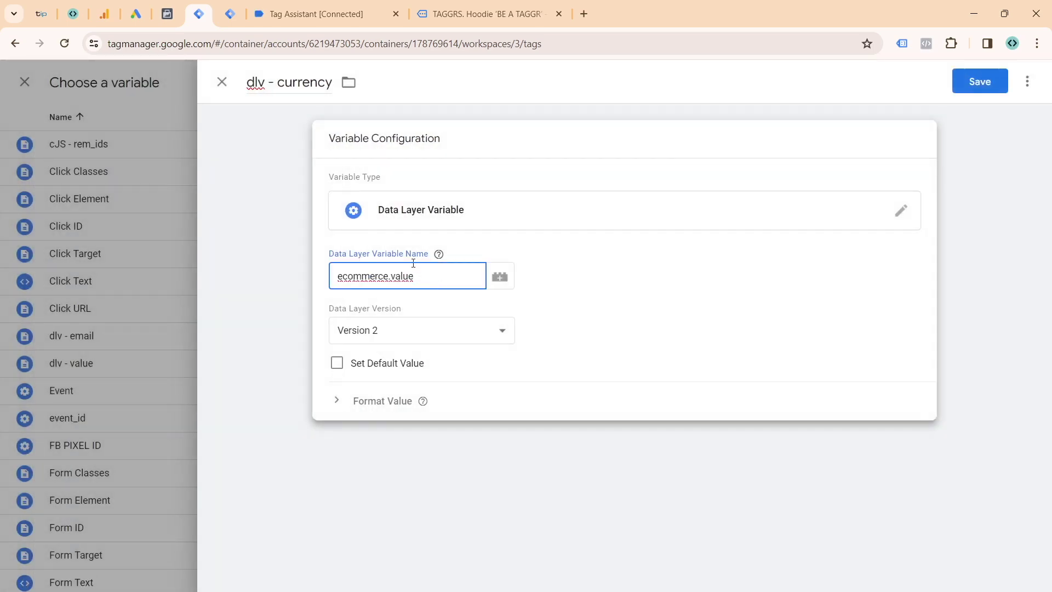
left_click_drag(391, 276, 416, 279)
type("currency")
left_click(960, 87)
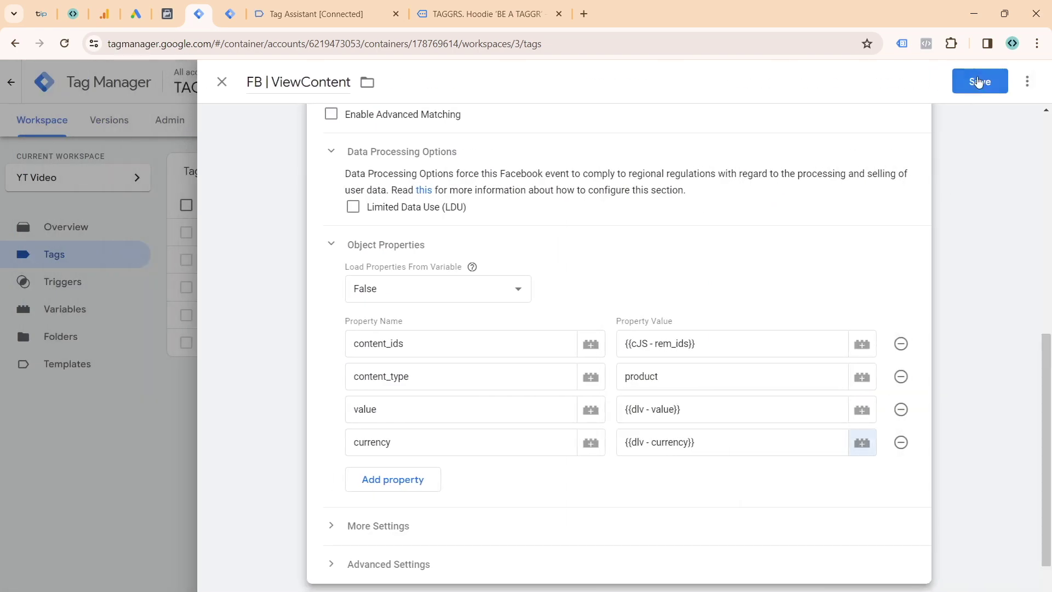
- Save the FB | ViewContent tag and start a connected preview session for the web container
left_click(977, 80)
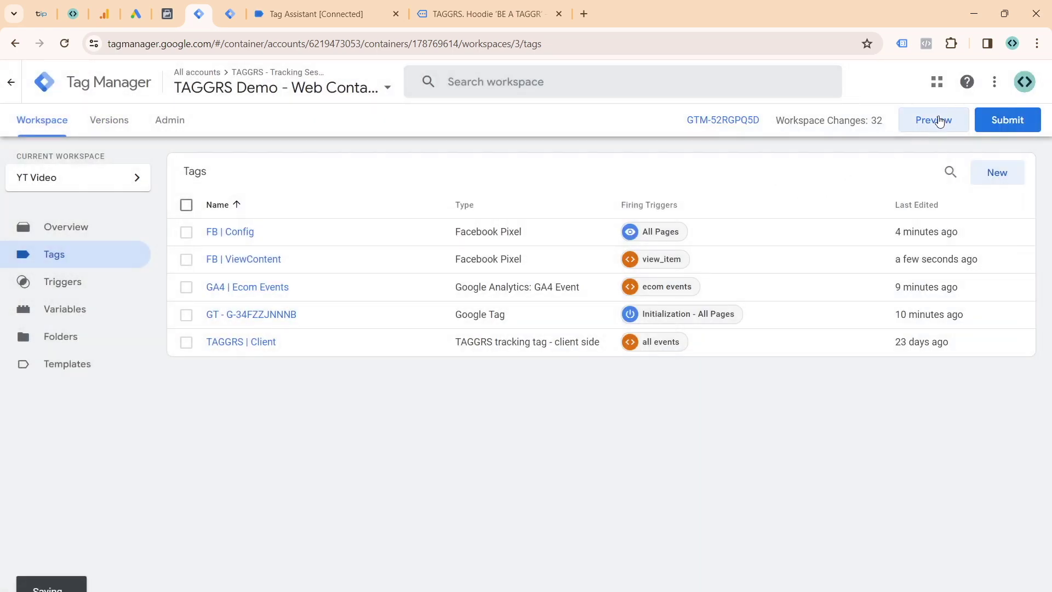
left_click(939, 122)
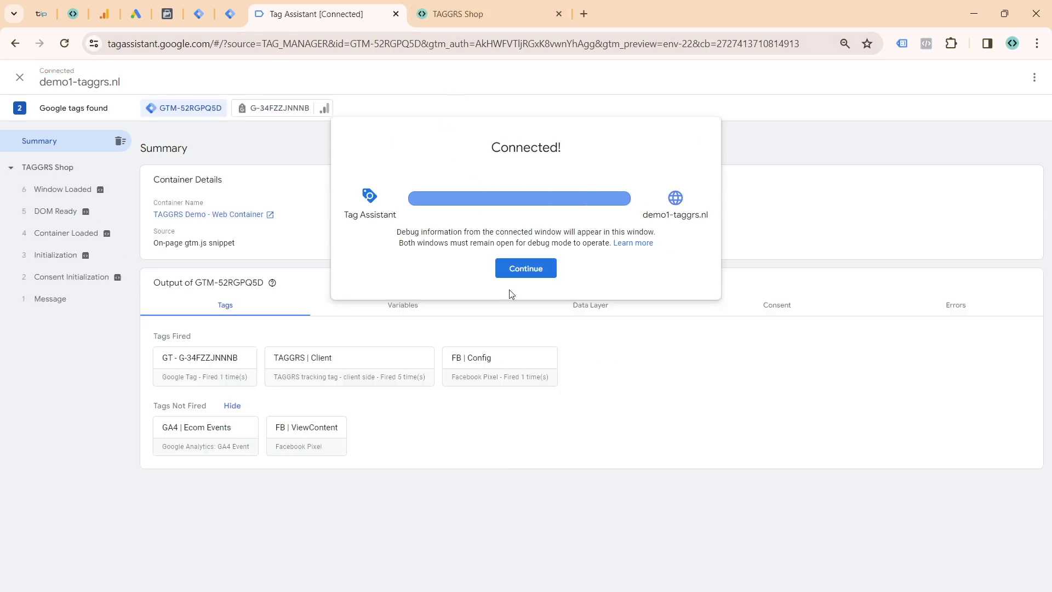
left_click(525, 270)
- In the previewed shop, open the product page of the TAGGRS. Hoodie 'BE A TAGGR'
left_click(489, 18)
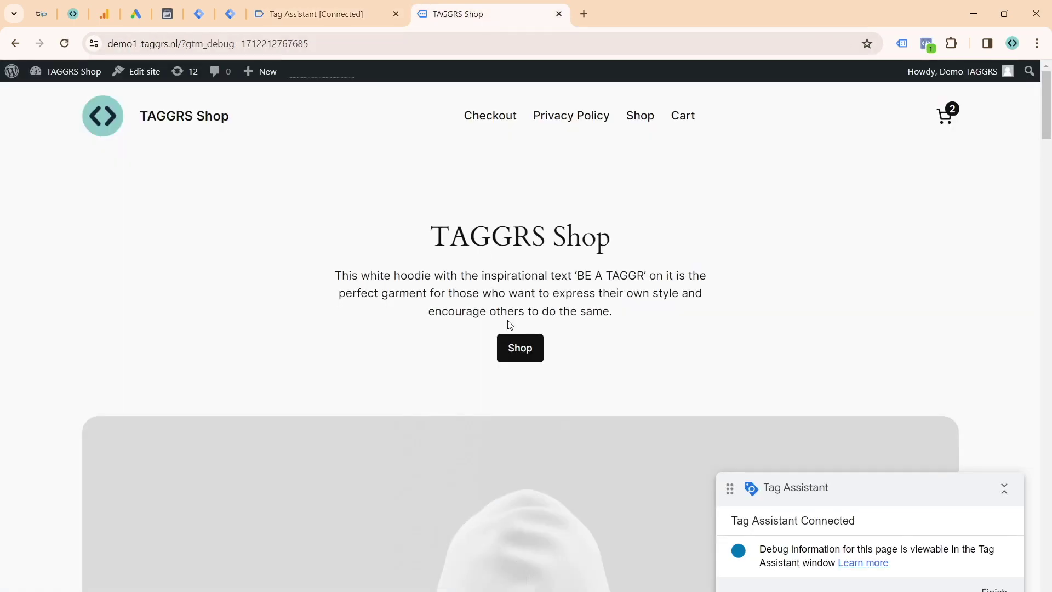
left_click(515, 342)
scroll(305, 228, "down", 5)
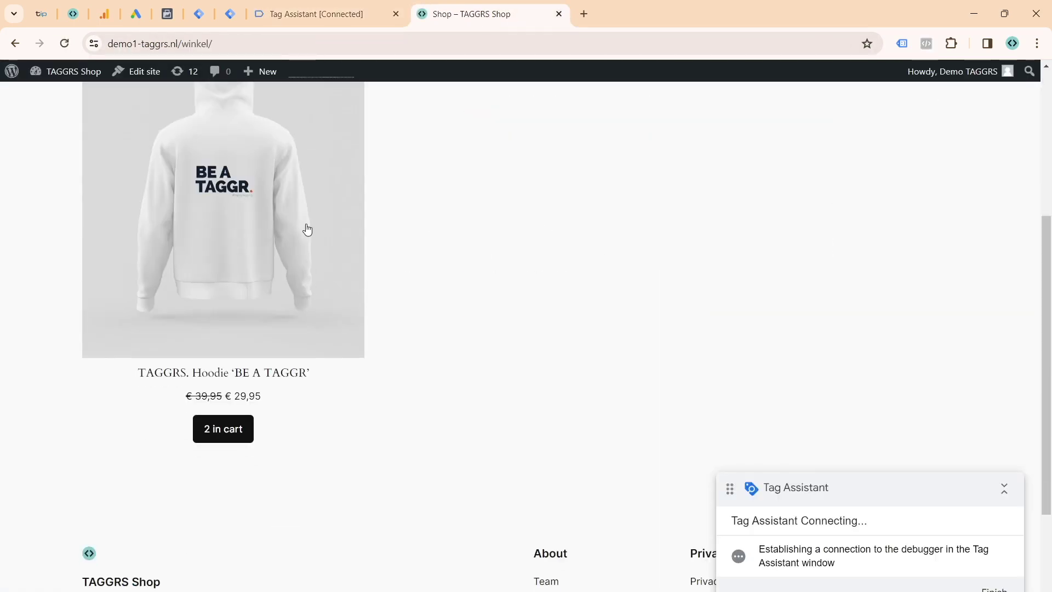
left_click(312, 129)
- Examine all properties of the FB | ViewContent tag fired on the view_item event in Tag Assistant
left_click(310, 16)
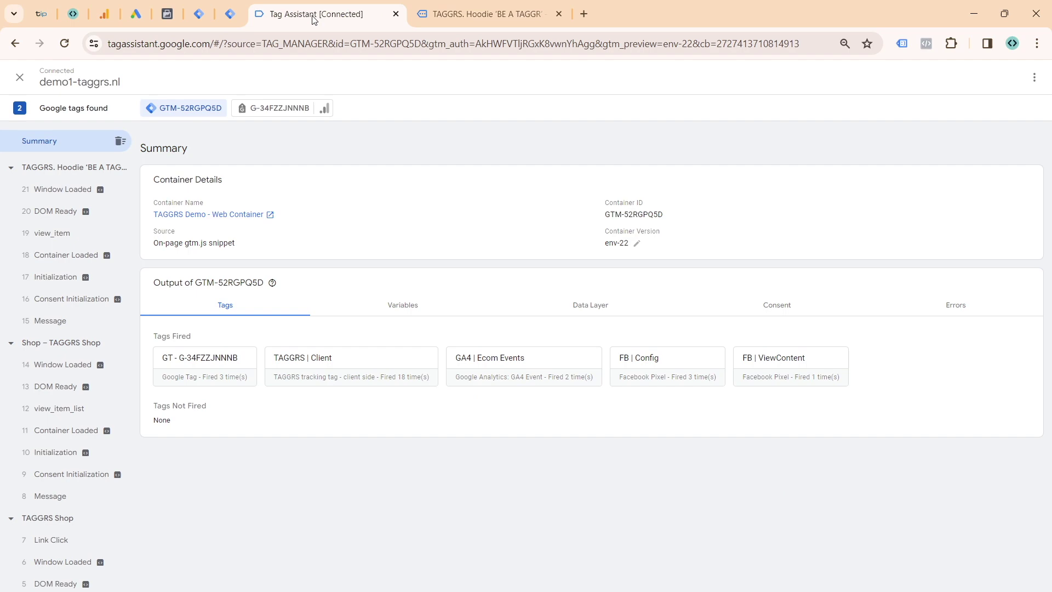
left_click(86, 234)
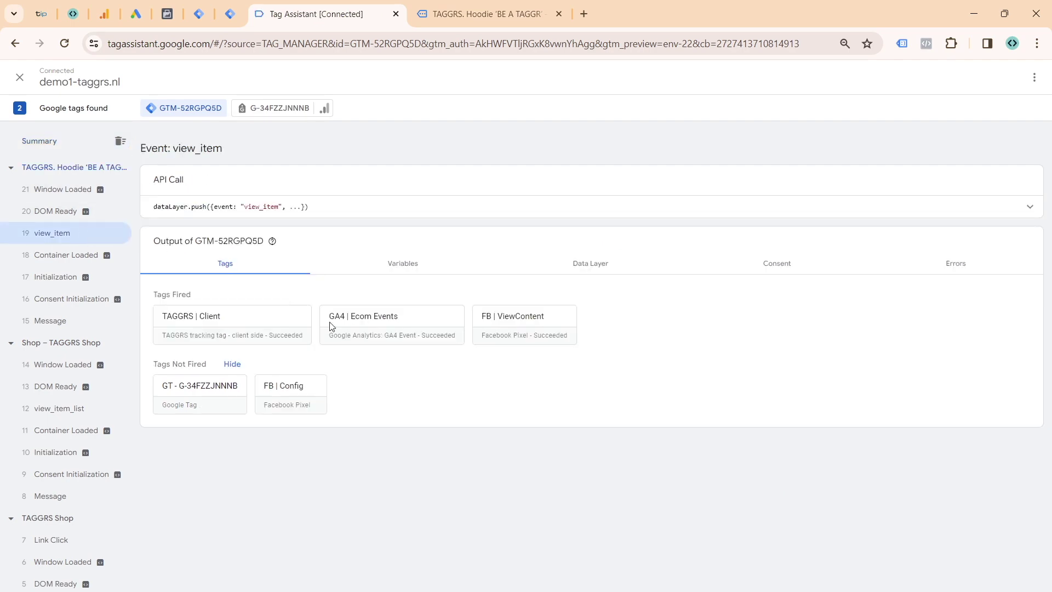
left_click(548, 334)
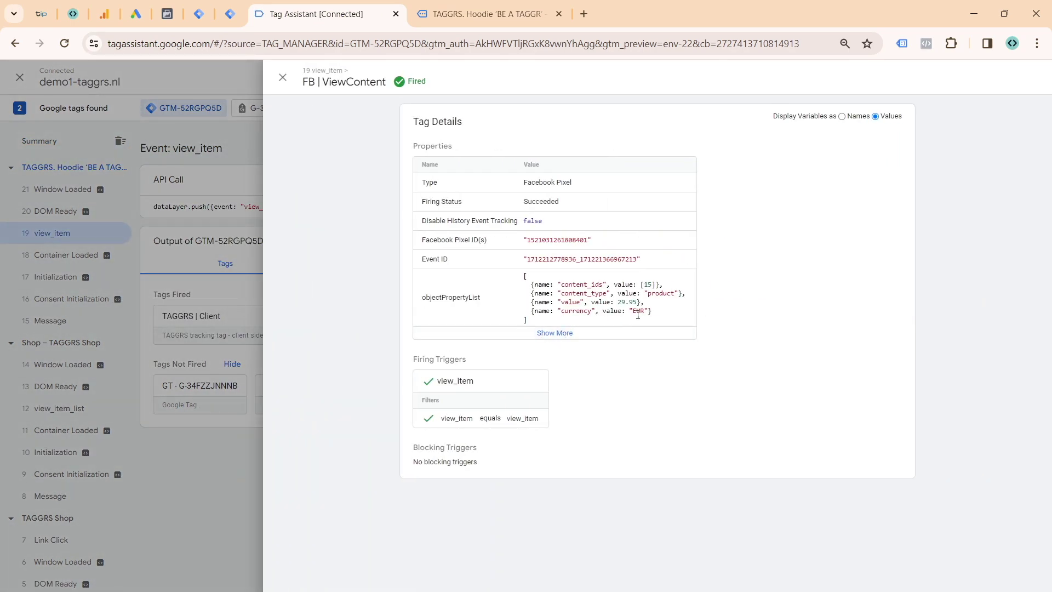
left_click(575, 335)
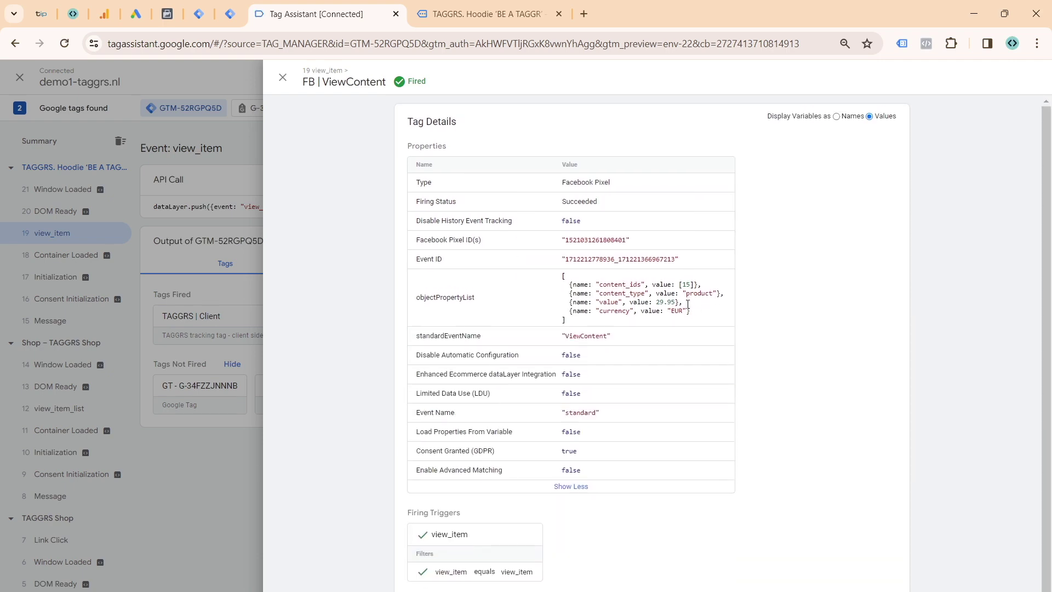
- Inspect the PageView and ViewContent event details on the product page with Meta Pixel Helper
left_click(496, 14)
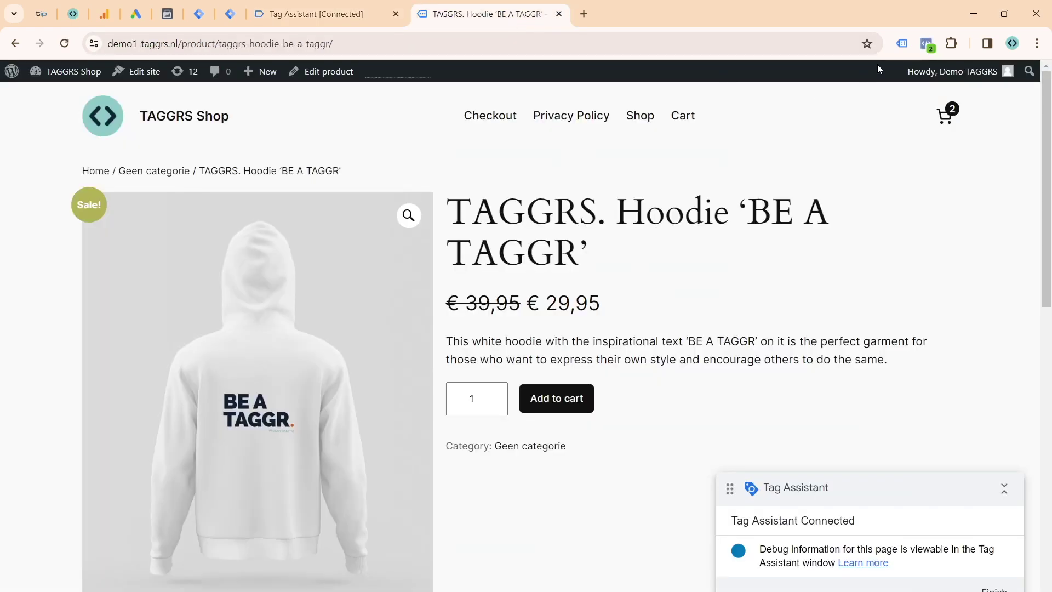
left_click(925, 43)
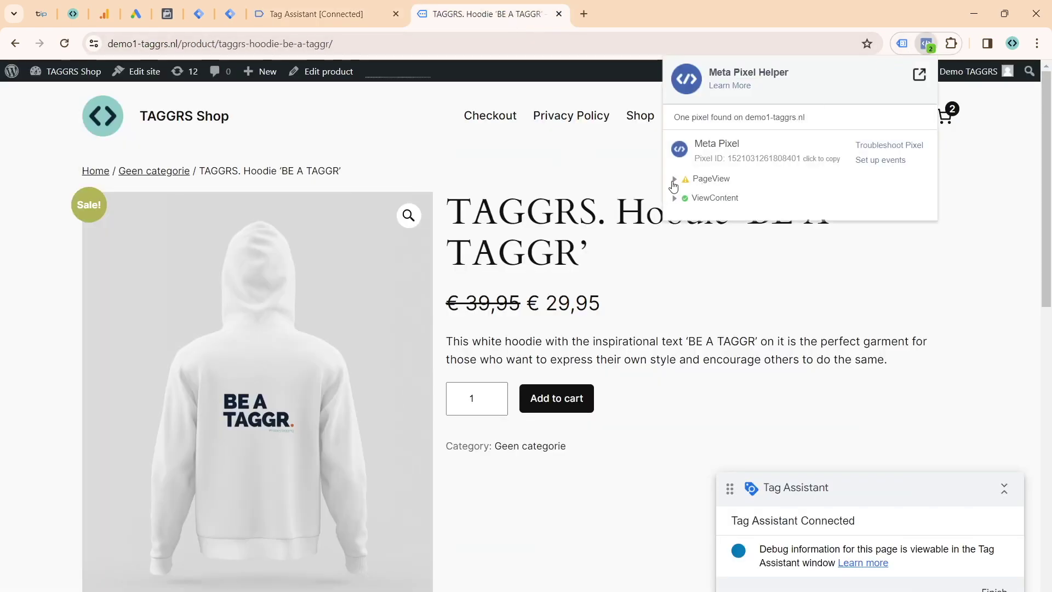
left_click(674, 180)
left_click(676, 323)
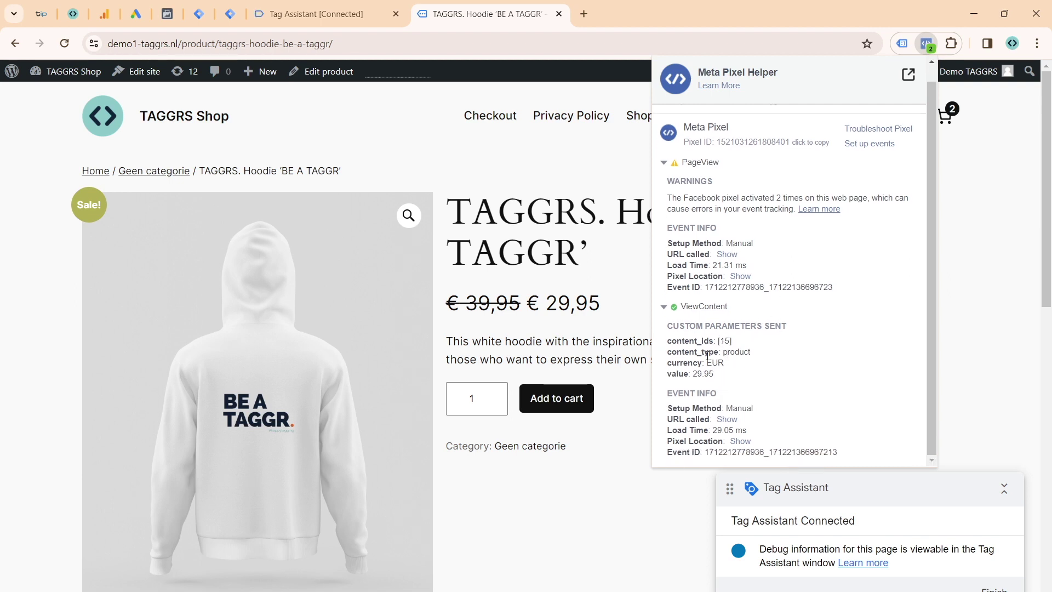
- Close the tag details, the Tag Assistant session and the shop page, and return to the web container's tags
left_click(312, 24)
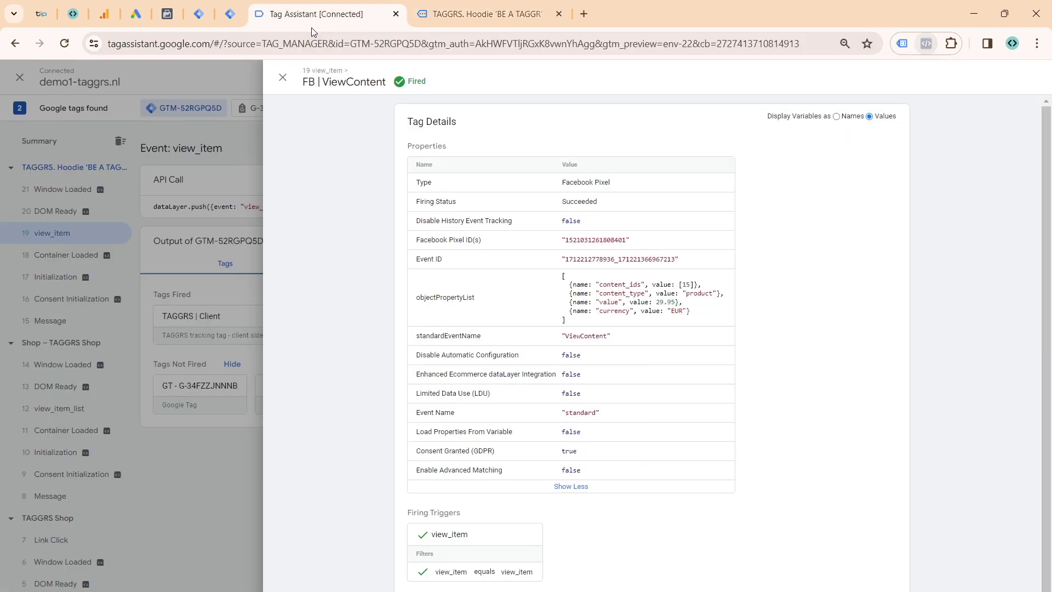
left_click(283, 78)
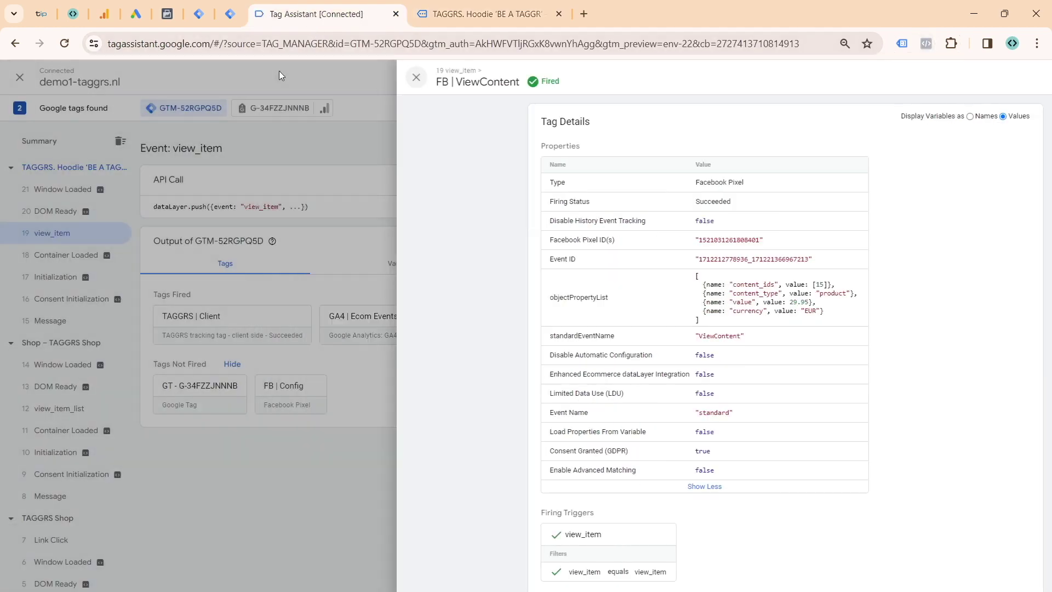
left_click(395, 15)
left_click(393, 14)
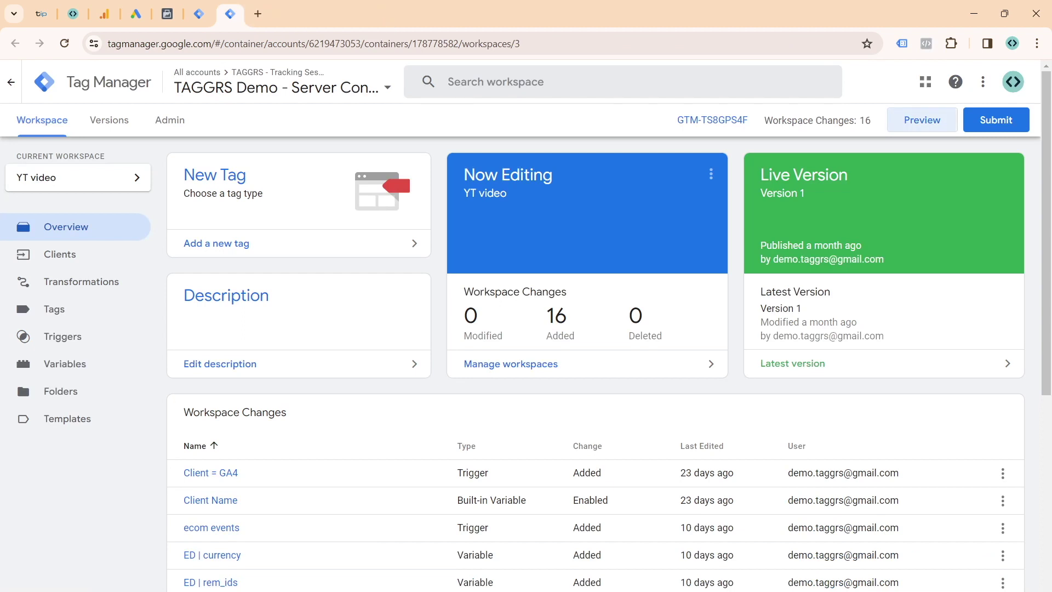
left_click(206, 25)
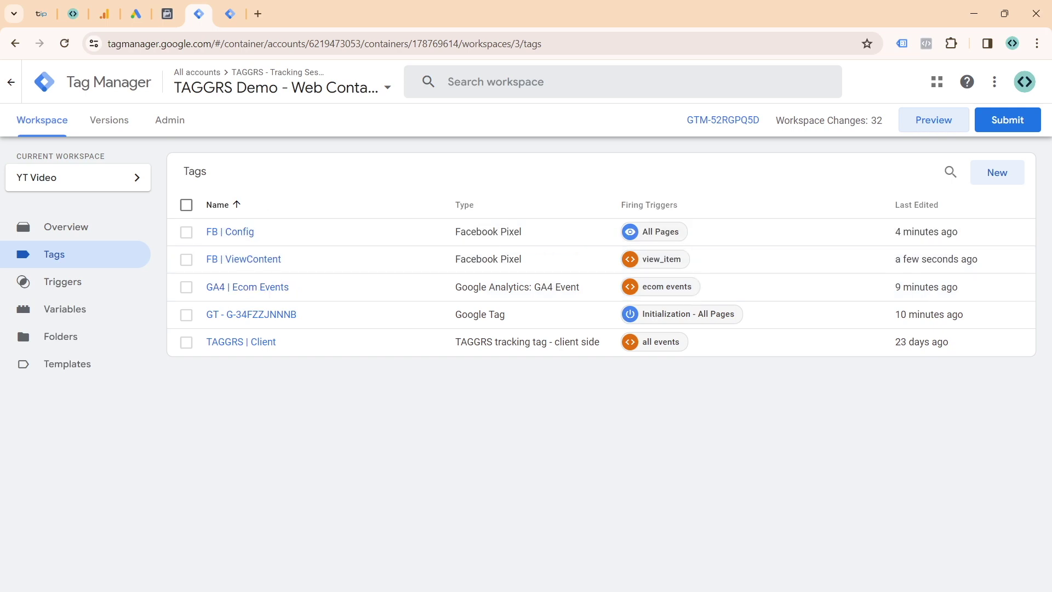
- Make a copy of the FB | ViewContent tag and name it "FB | AddToCart"
left_click(272, 261)
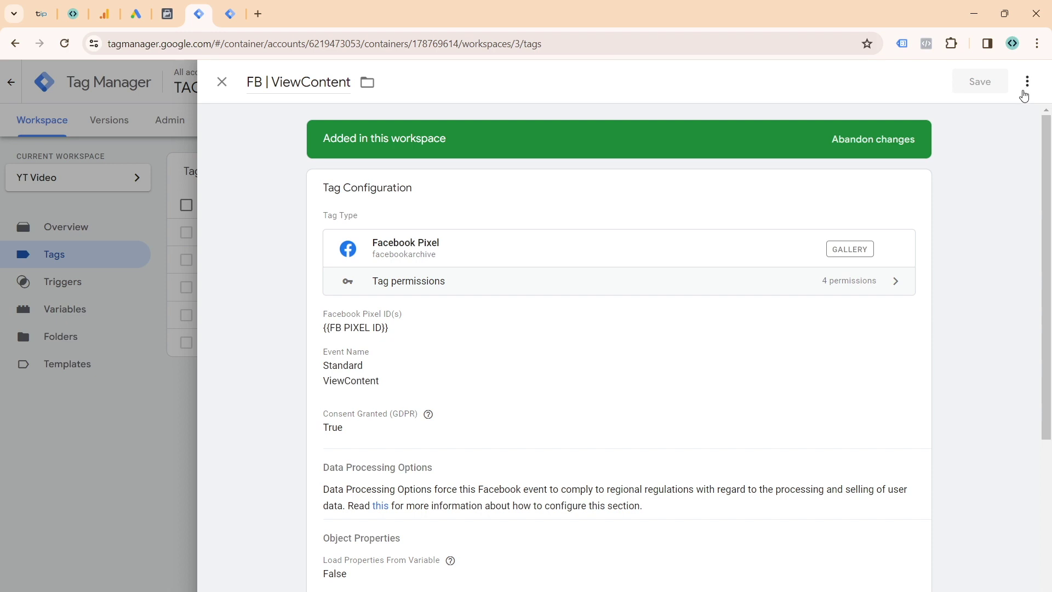
left_click(1026, 82)
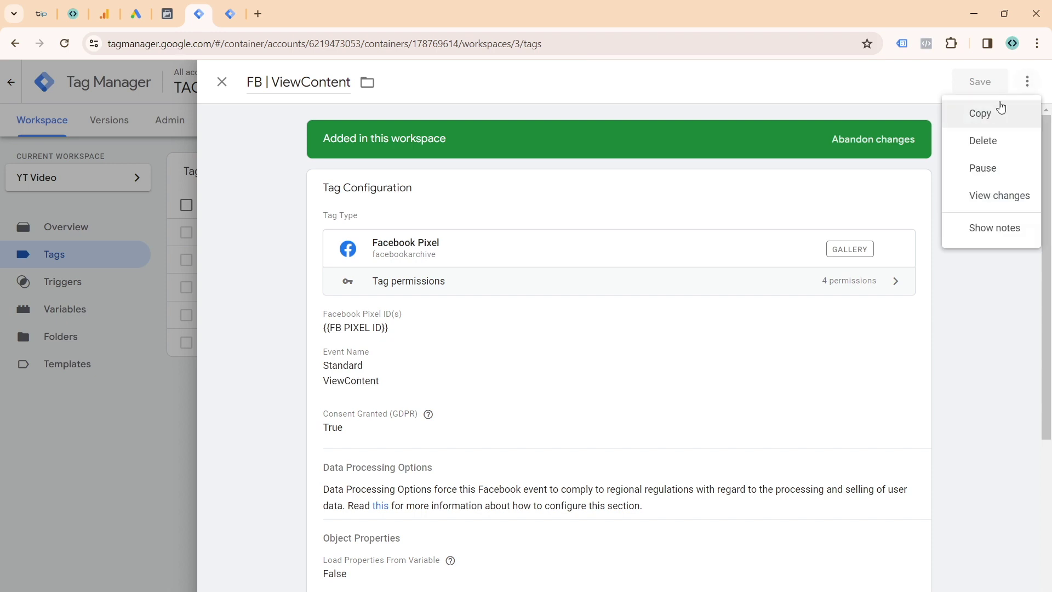
left_click(993, 111)
left_click_drag(302, 87, 352, 87)
key("BackSpace")
type("AddToCart")
- Set the standard event of the FB | AddToCart tag to AddToCart
left_click(463, 280)
scroll(464, 278, "down", 2)
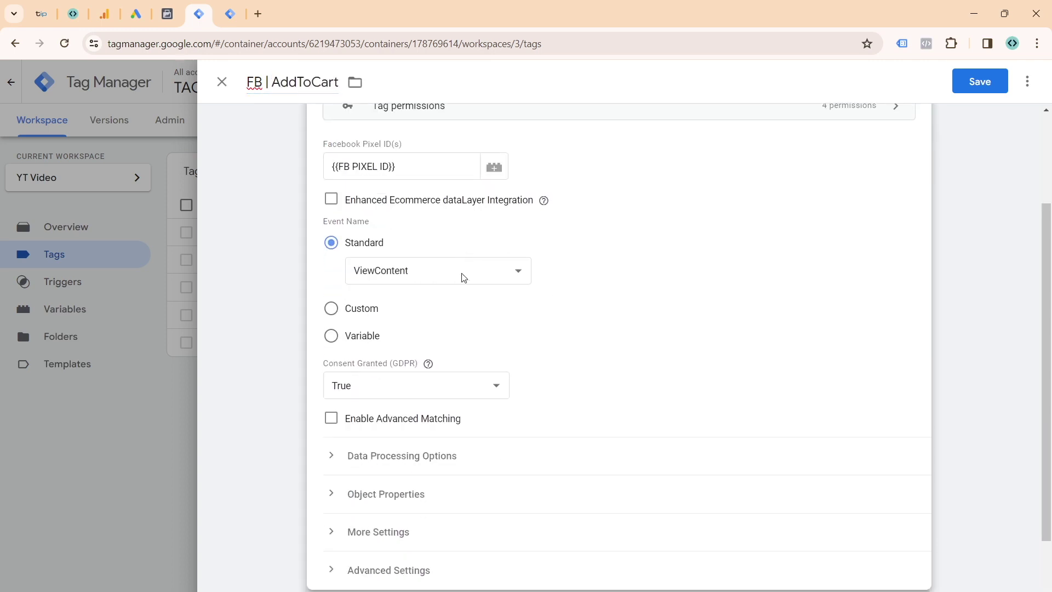
left_click(463, 278)
left_click(430, 315)
- Remove the view_item trigger from the tag and create a new trigger named "add_to_cart"
scroll(642, 335, "down", 2)
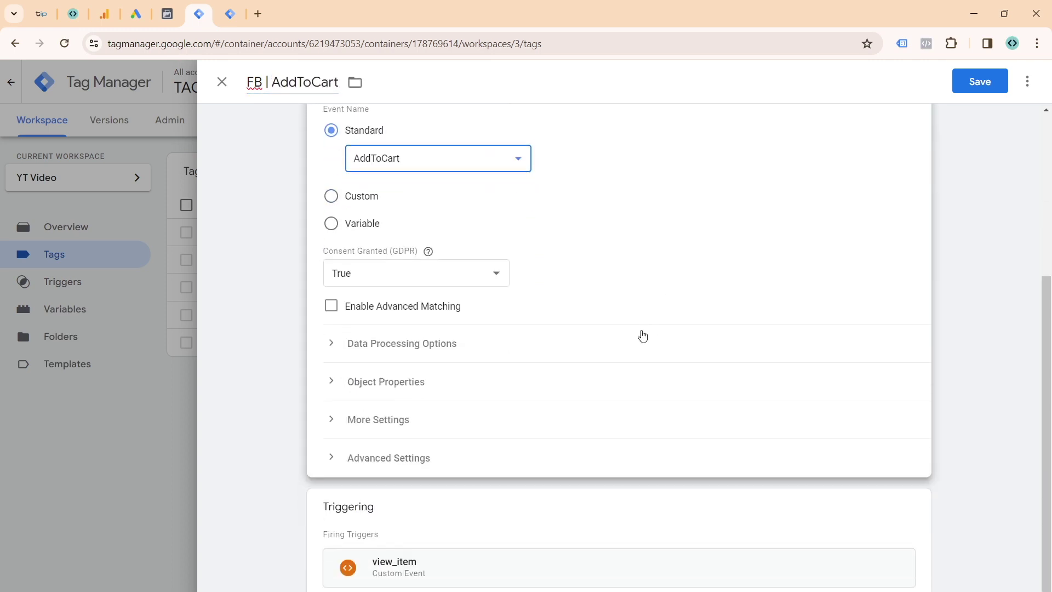
left_click(678, 495)
left_click(895, 537)
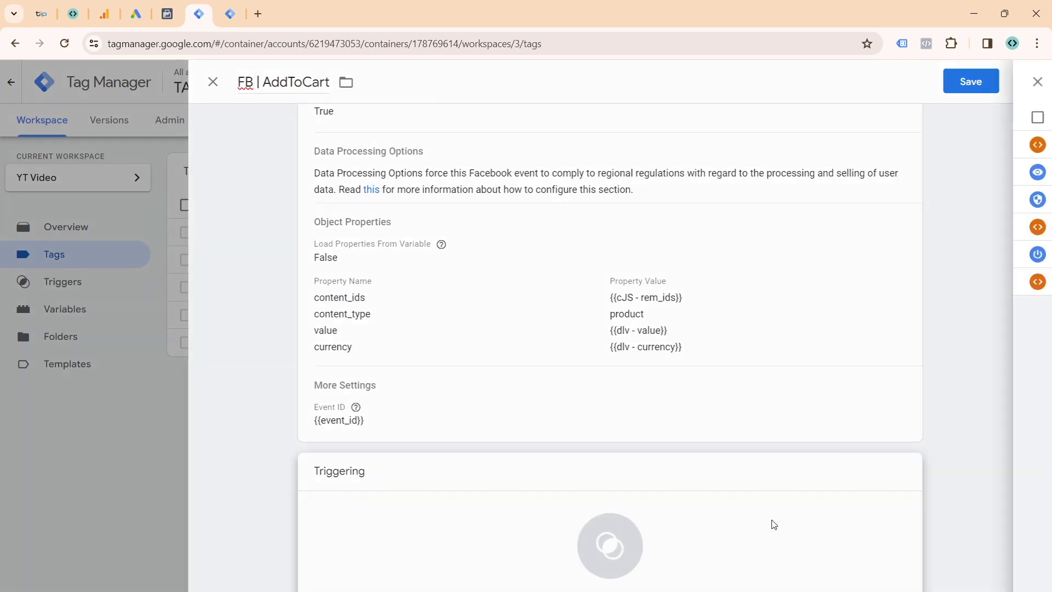
left_click(1016, 83)
double_click(316, 78)
key("ctrl+a")
type("a")
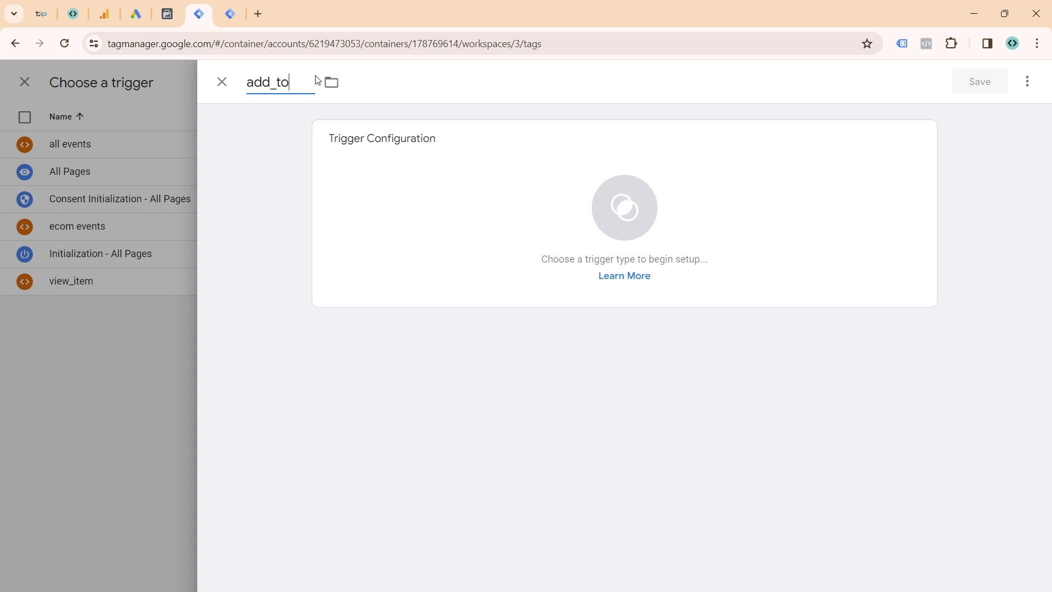
type("dd_to_cart")
- Configure the trigger as a Custom Event with event name add_to_cart, and save both the trigger and the tag
left_click(405, 138)
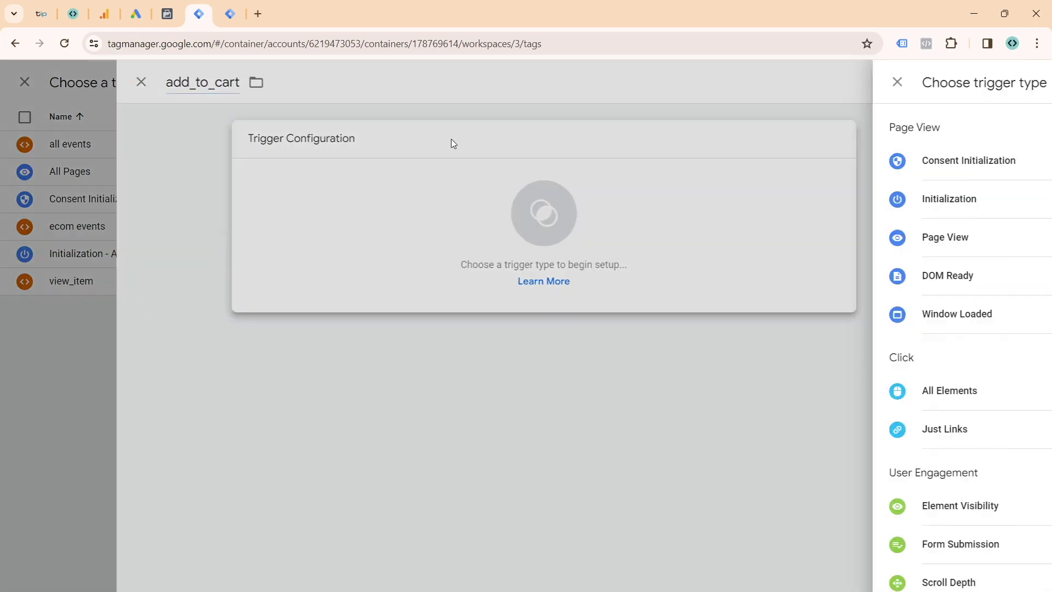
scroll(759, 462, "down", 5)
left_click(707, 450)
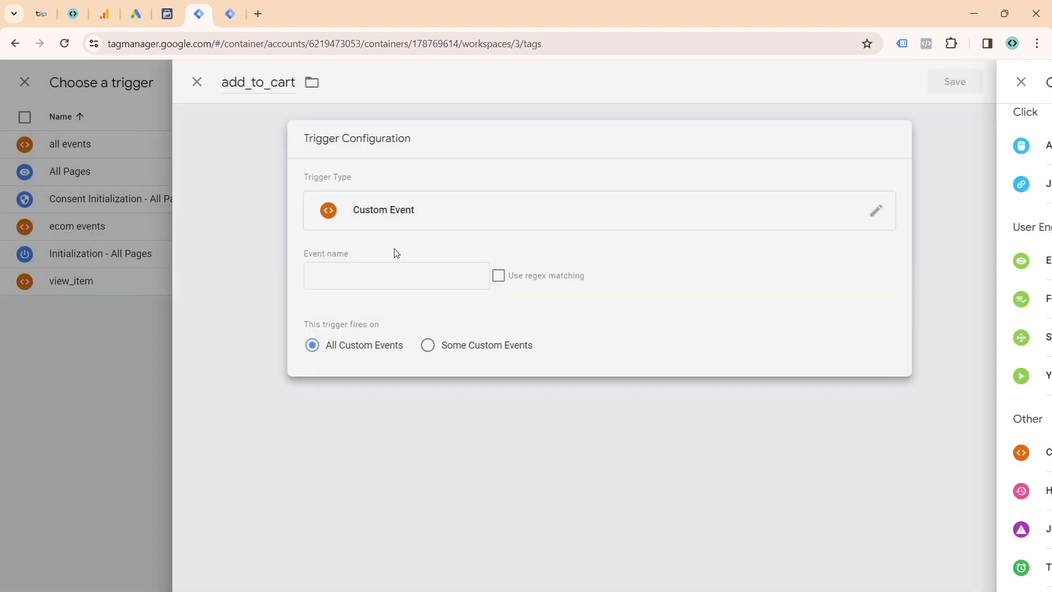
left_click(300, 93)
key("ctrl+a")
key("ctrl+c")
left_click(348, 155)
left_click(397, 272)
key("ctrl+v")
left_click(969, 81)
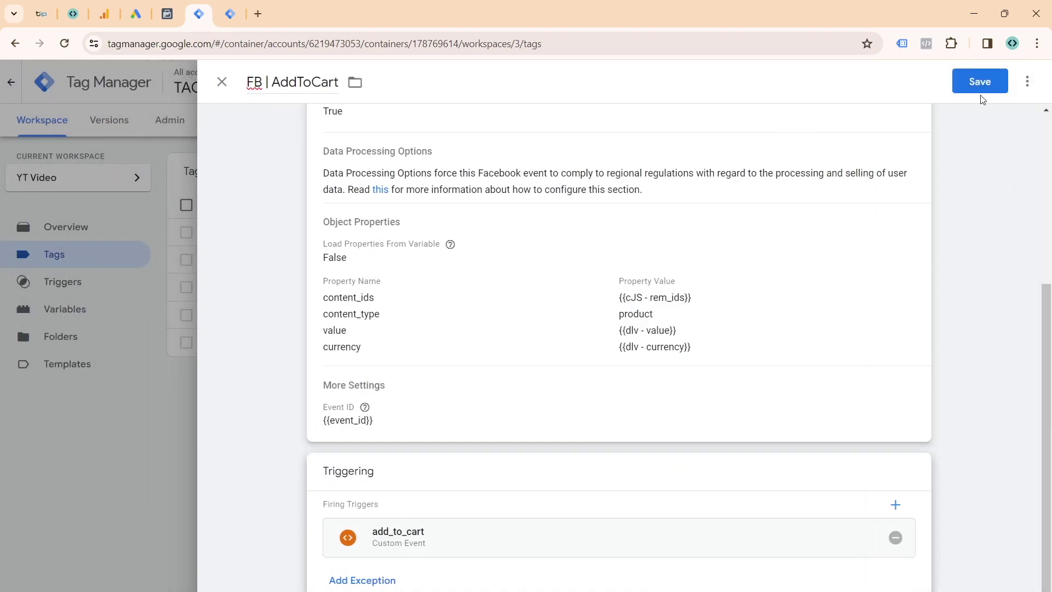
left_click(989, 82)
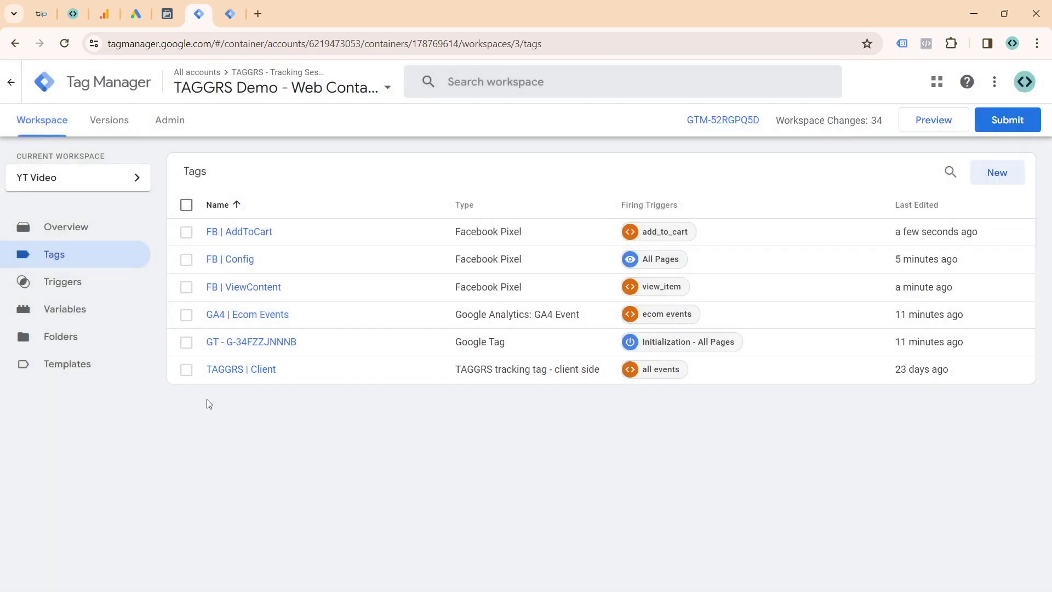
- Make a copy of the FB | AddToCart tag and name it "FB | InitiateCheckout"
left_click(254, 231)
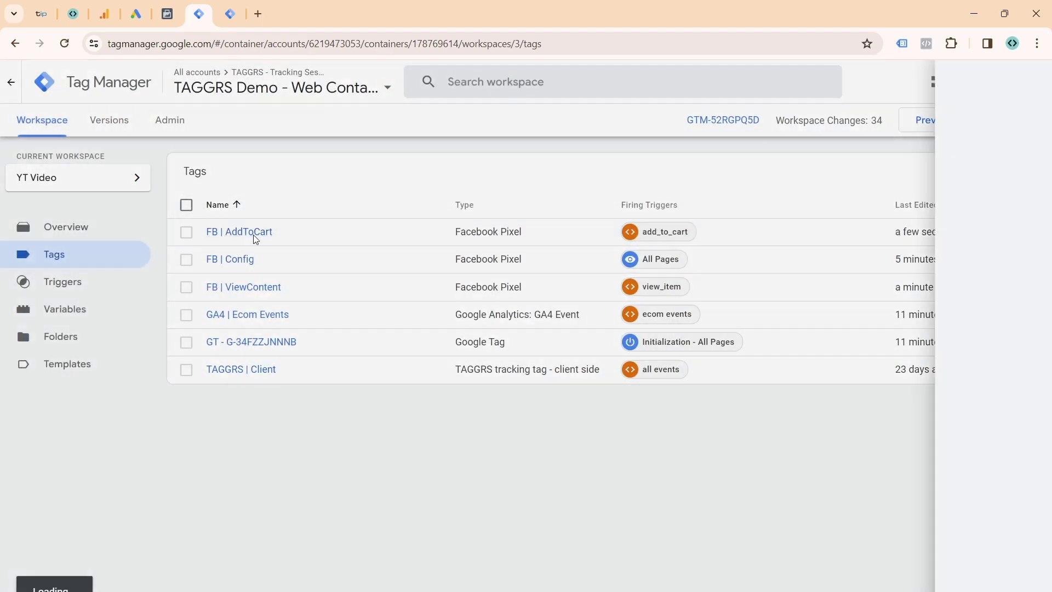
key("Escape")
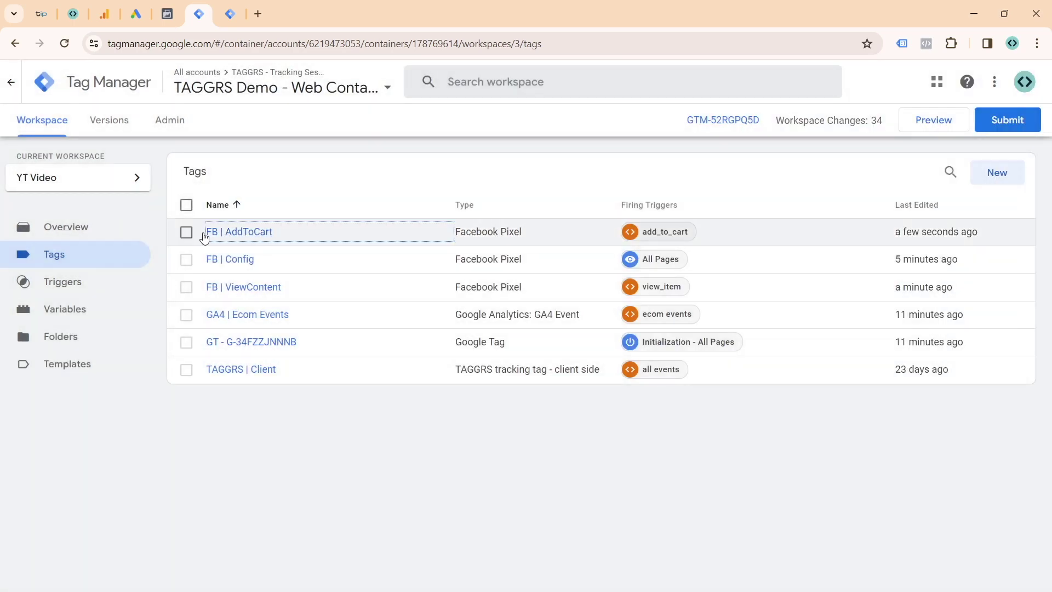
left_click(205, 233)
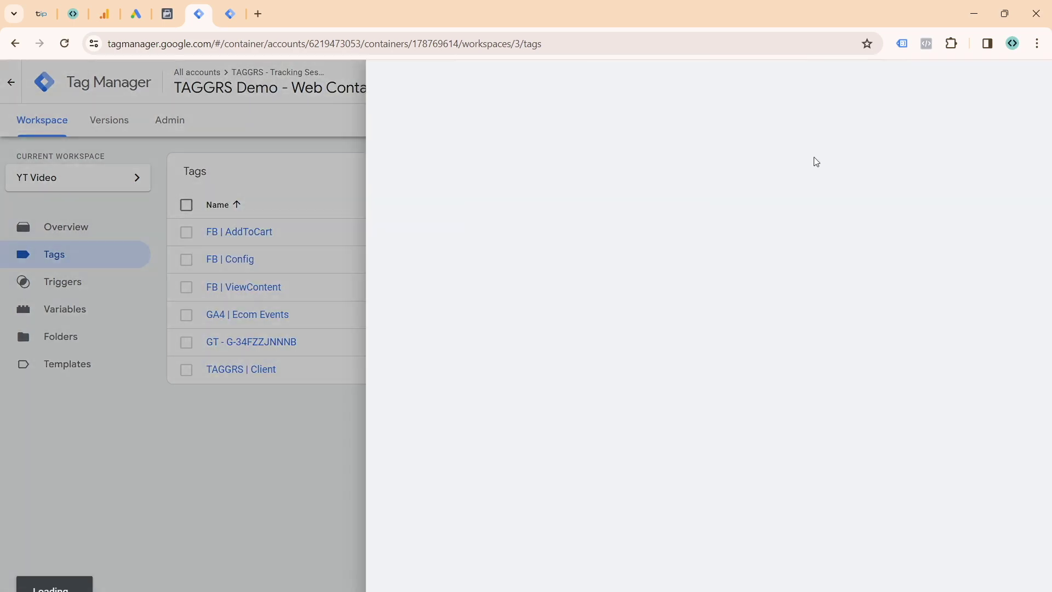
left_click(1027, 82)
left_click(994, 114)
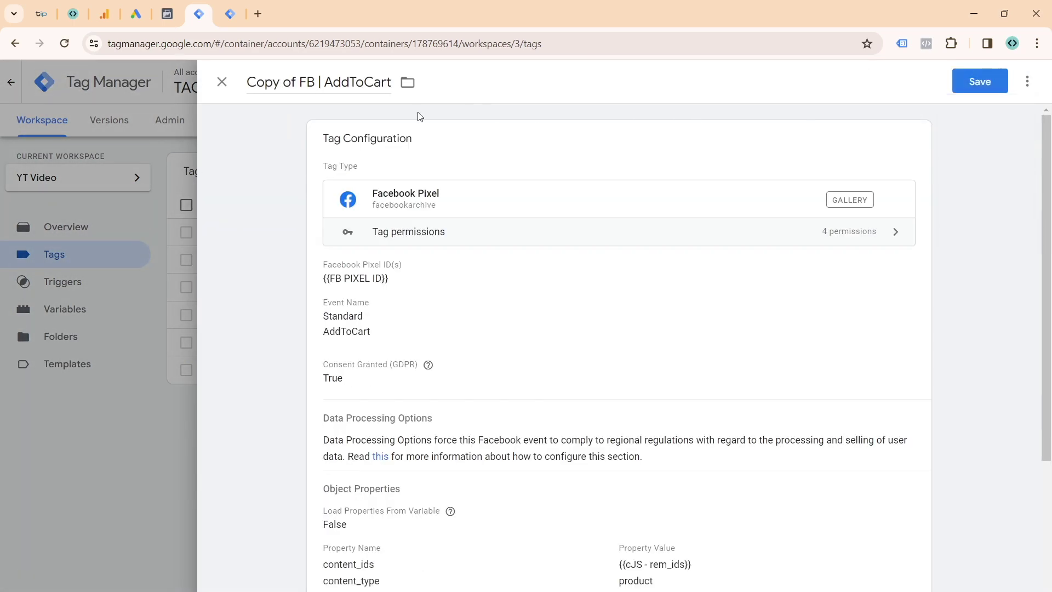
left_click_drag(299, 90, 336, 88)
key("BackSpace")
key("BackSpace")
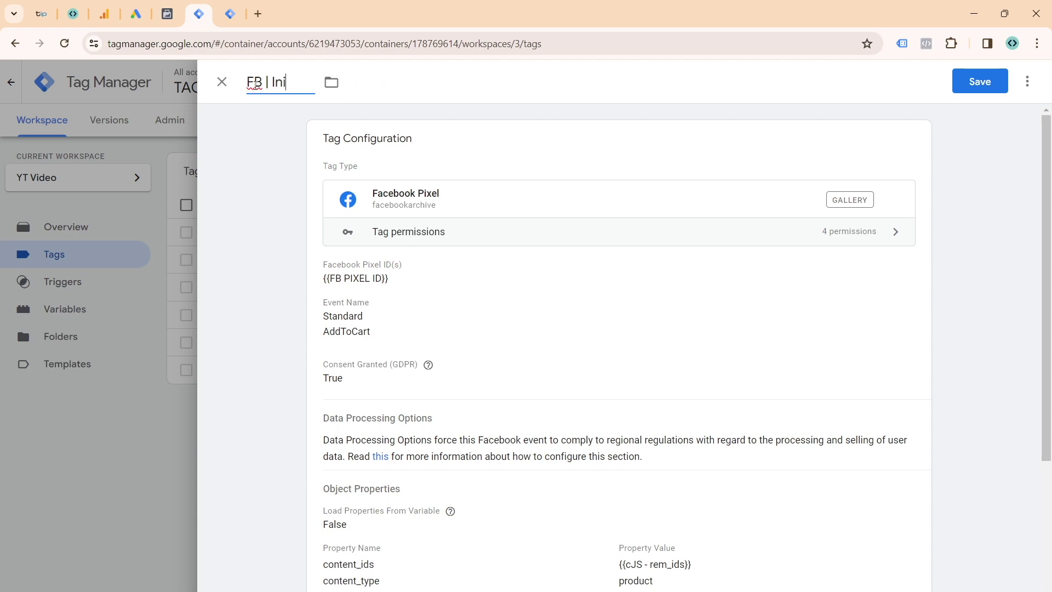
type("Checkout")
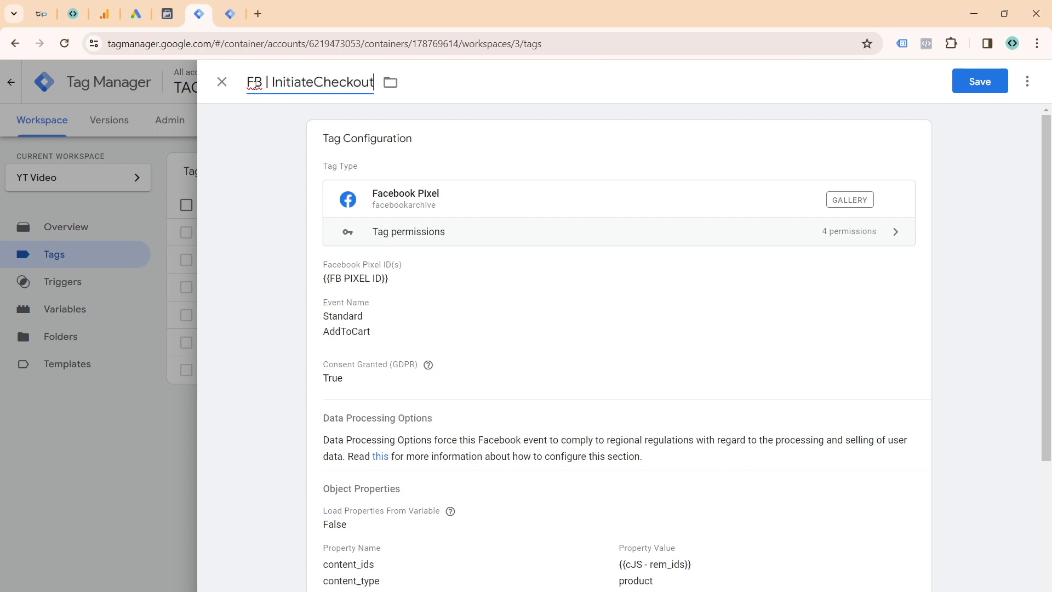
- Set the standard event of the FB | InitiateCheckout tag to InitiateCheckout
left_click(389, 296)
left_click(390, 405)
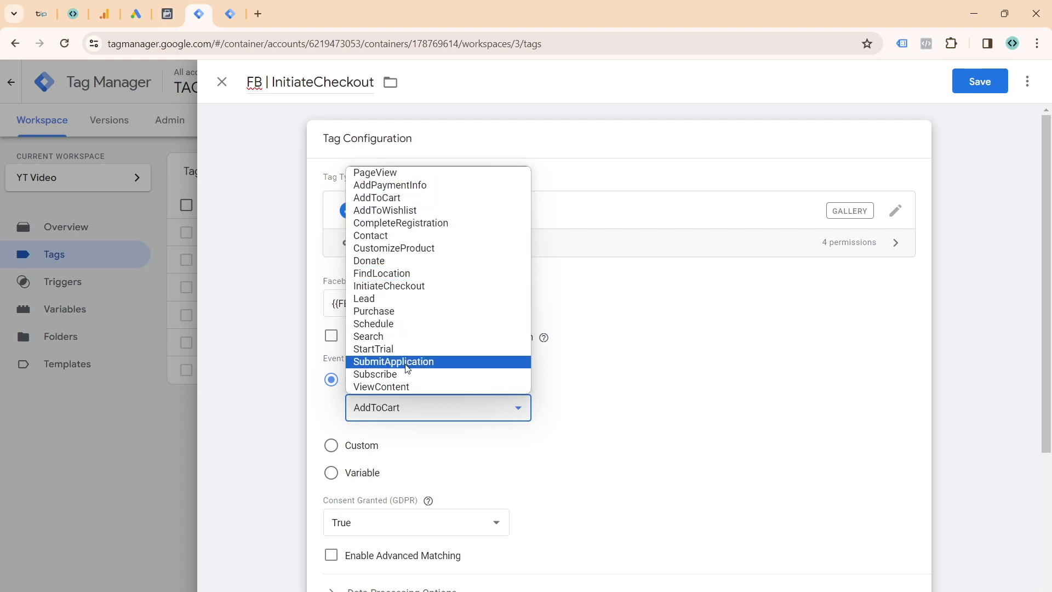
left_click(406, 286)
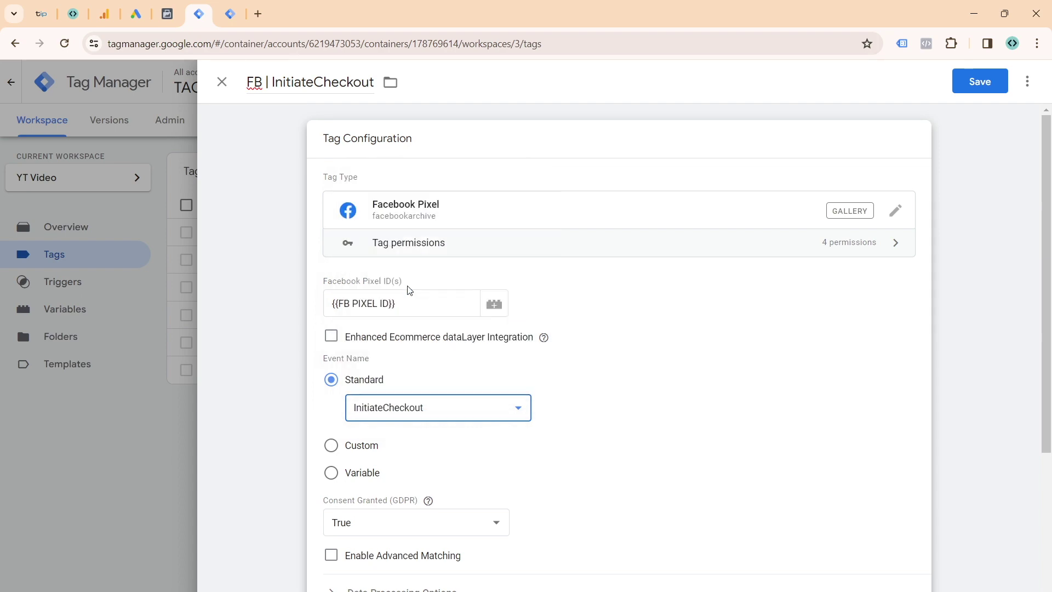
- Remove the add_to_cart trigger from the FB | InitiateCheckout tag and open the list of available triggers
scroll(469, 346, "down", 5)
left_click(455, 516)
left_click(899, 539)
left_click(735, 542)
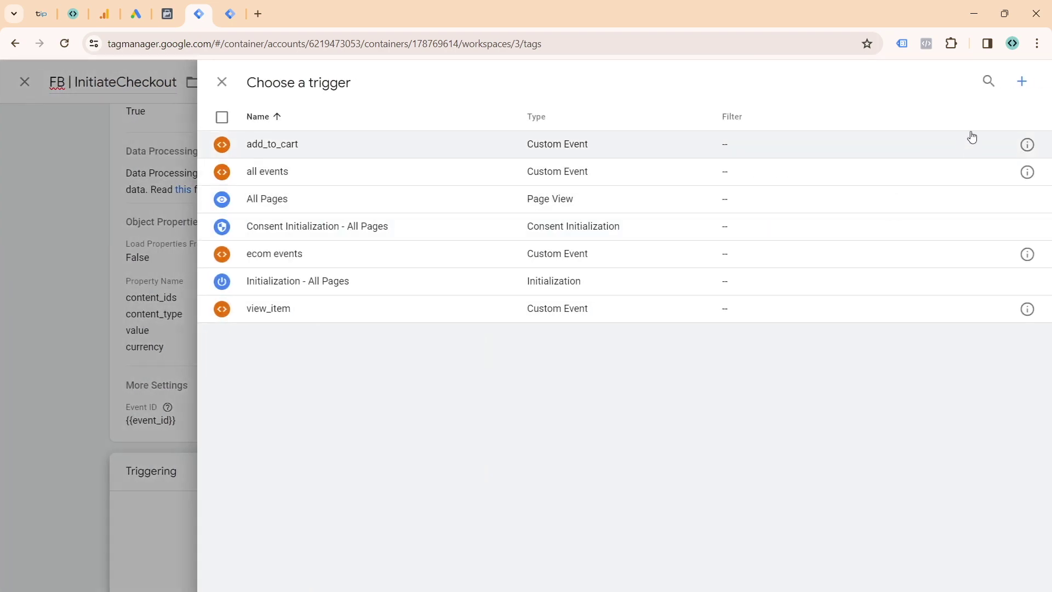
- Create a new Custom Event trigger for the FB | InitiateCheckout tag with event name begin_checkout
left_click(1021, 81)
left_click(700, 201)
left_click(1024, 90)
type("e")
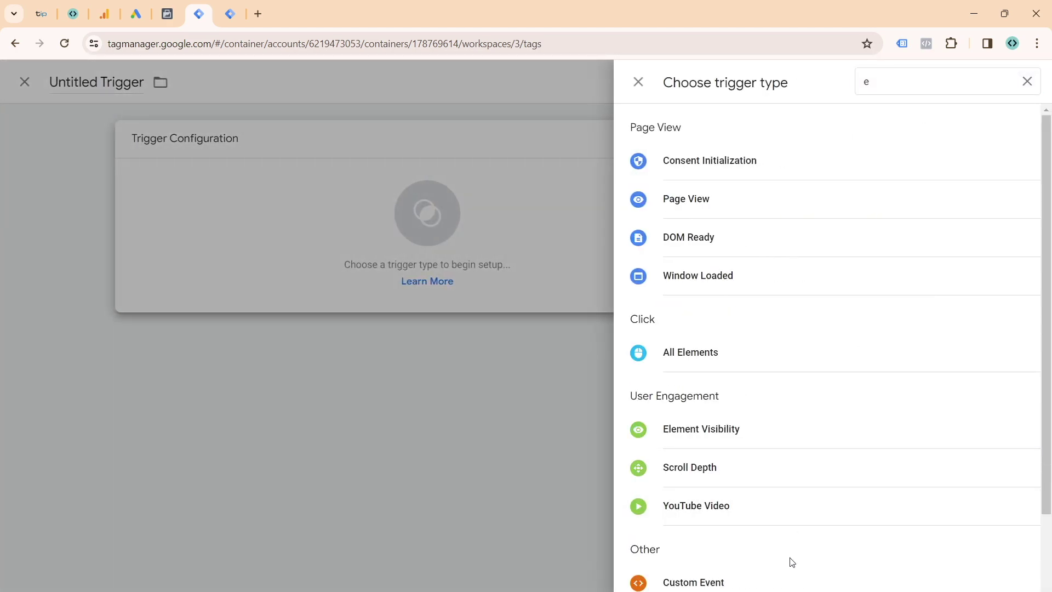
left_click(792, 565)
left_click(435, 268)
type("b")
left_click(438, 312)
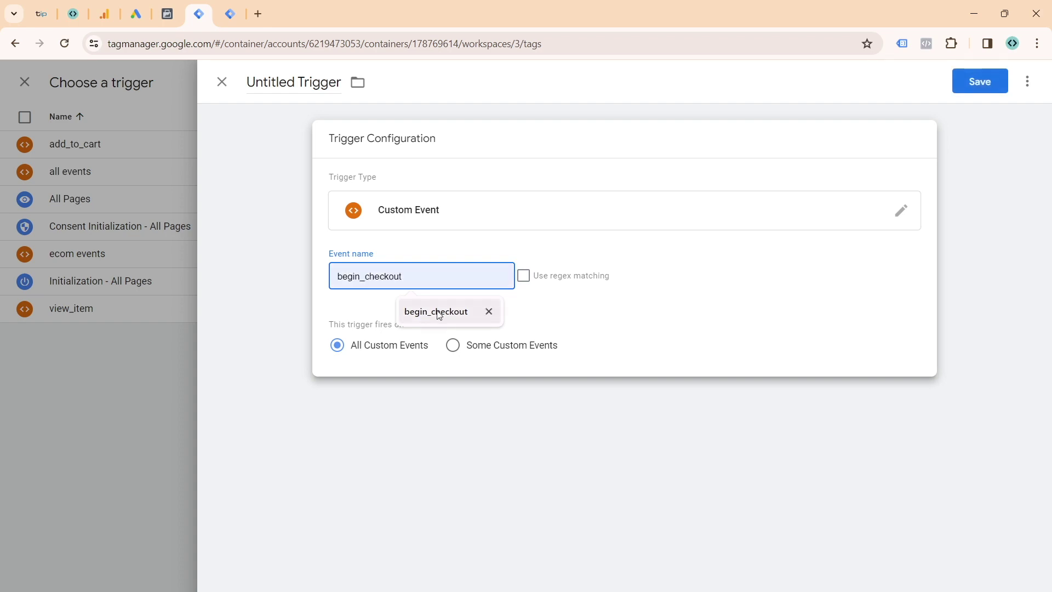
type("a")
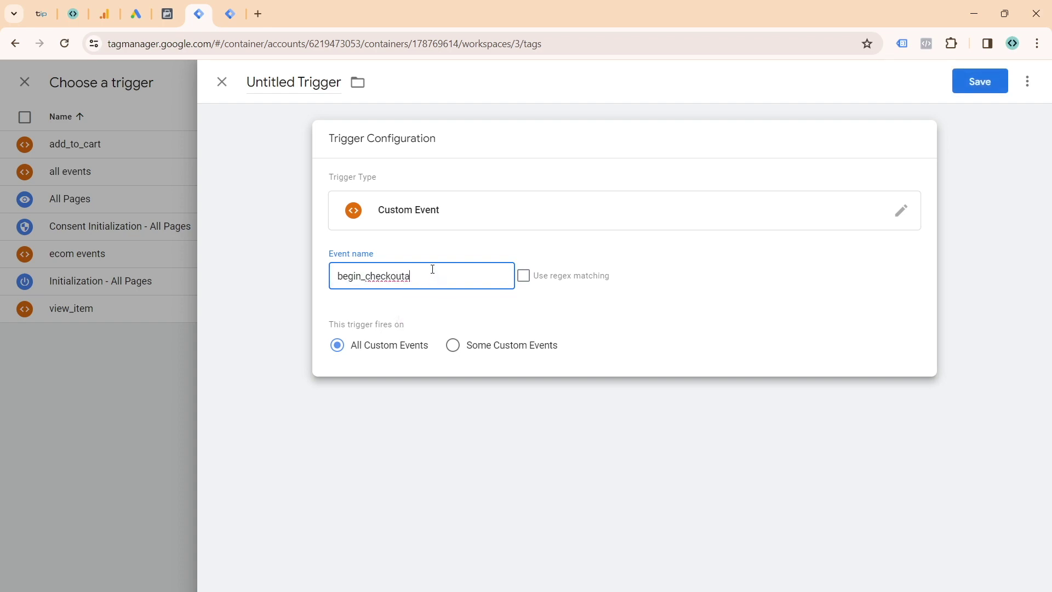
key("ctrl+a")
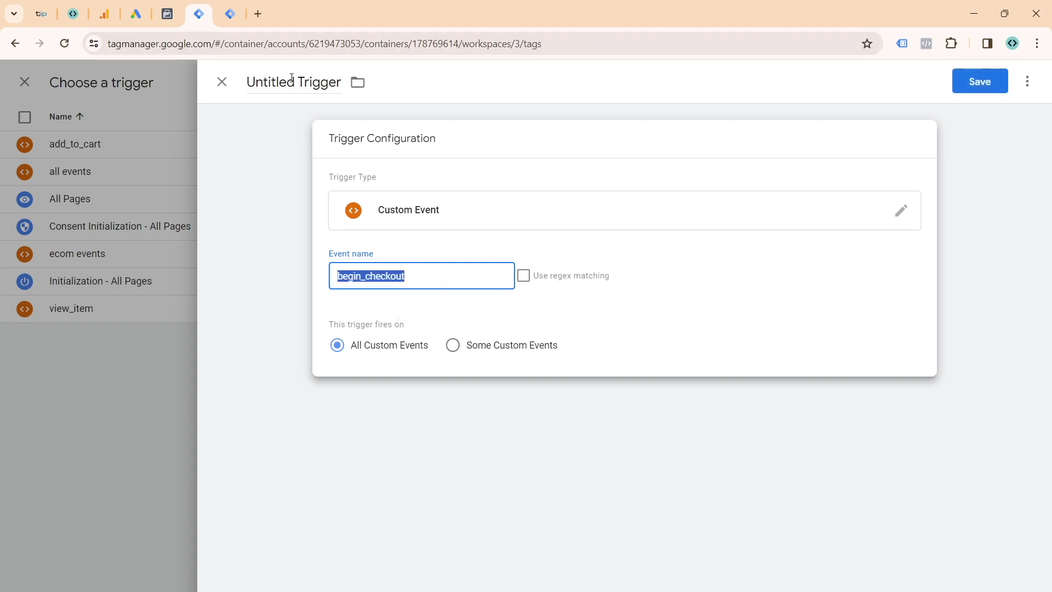
- Name the trigger begin_checkout, and save both the trigger and the FB | InitiateCheckout tag
left_click(292, 79)
key("ctrl+v")
left_click(959, 81)
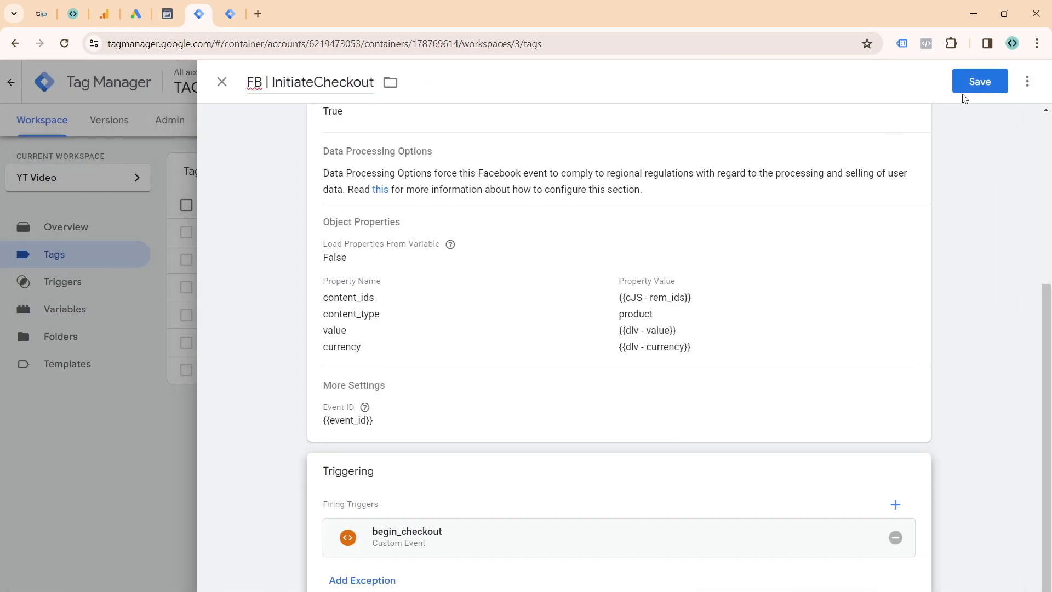
scroll(965, 165, "up", 4)
left_click(996, 88)
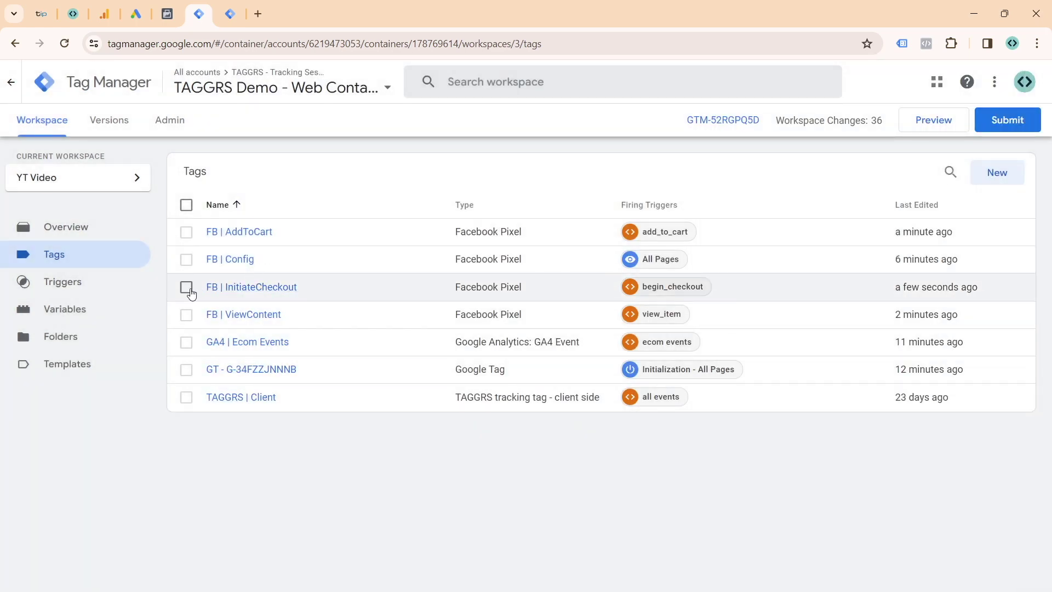
- Make a copy of the FB | InitiateCheckout tag and name it "FB | Purchase"
left_click(242, 288)
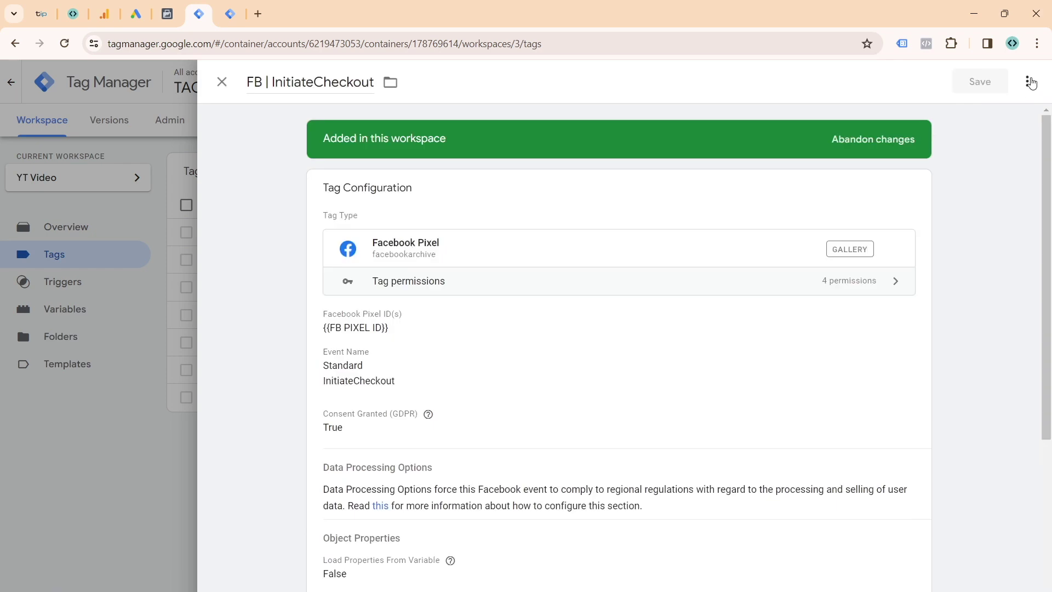
left_click(1027, 82)
left_click(957, 120)
left_click_drag(299, 82, 383, 70)
key("BackSpace")
type("Purchase")
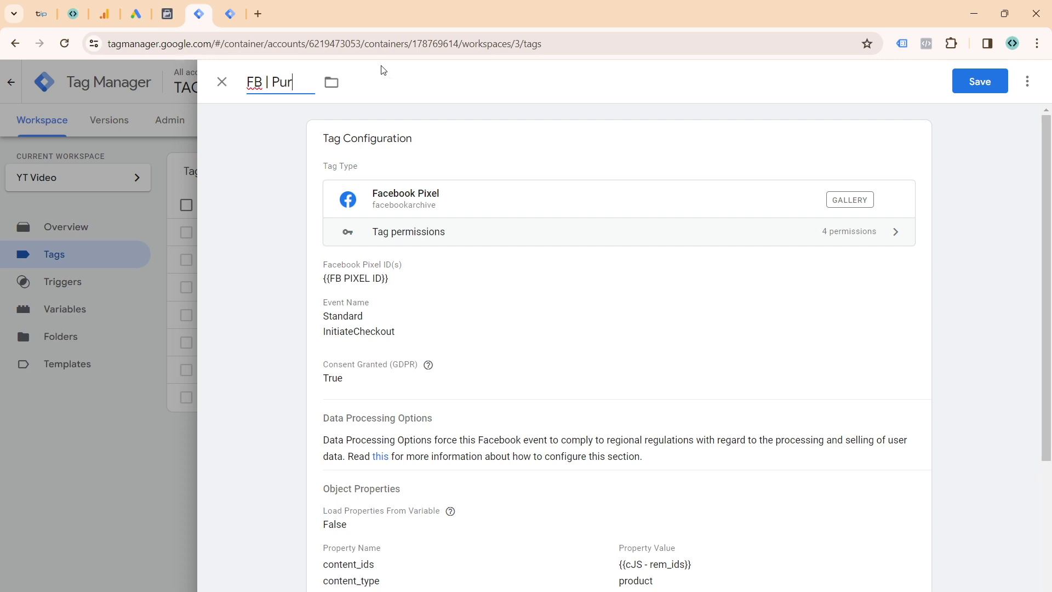
- Set the standard event of the FB | Purchase tag to Purchase
left_click(412, 285)
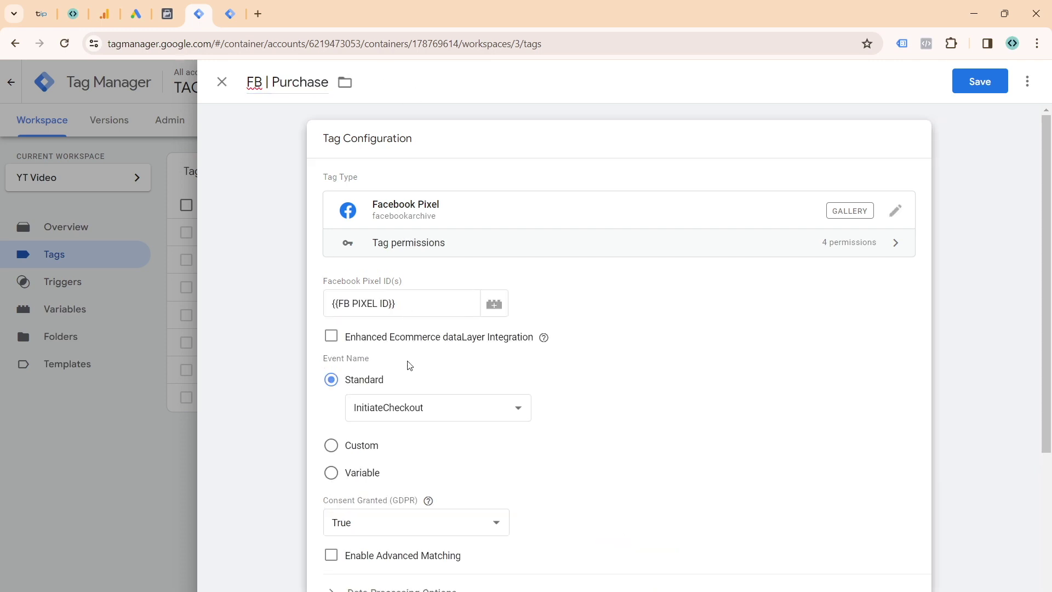
left_click(408, 408)
left_click(406, 312)
- Remove the begin_checkout trigger from the FB | Purchase tag and open the list of available triggers
scroll(454, 432, "down", 5)
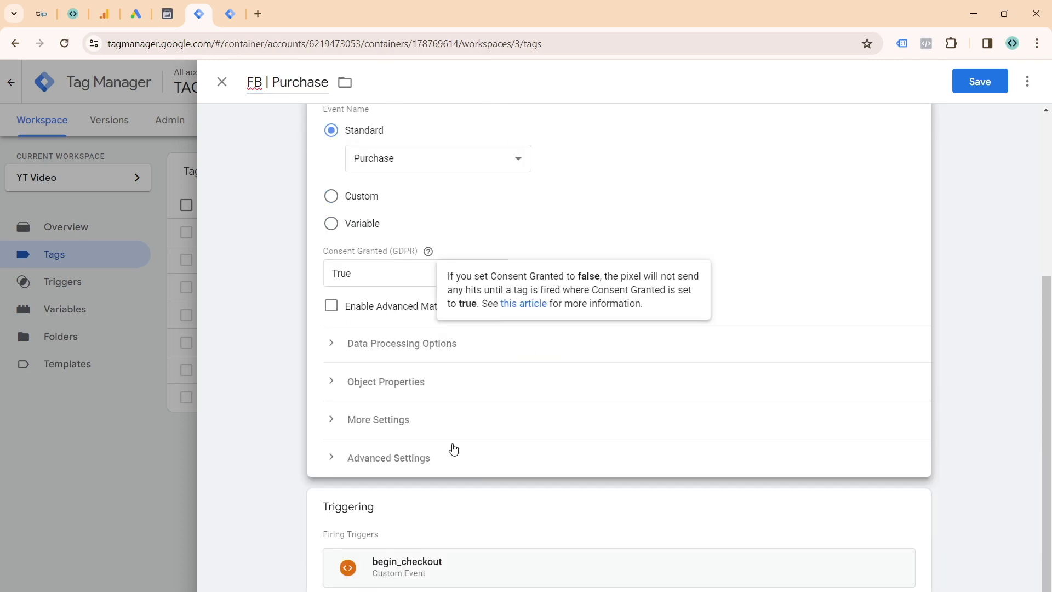
left_click(468, 485)
left_click(883, 555)
scroll(896, 553, "down", 2)
left_click(895, 540)
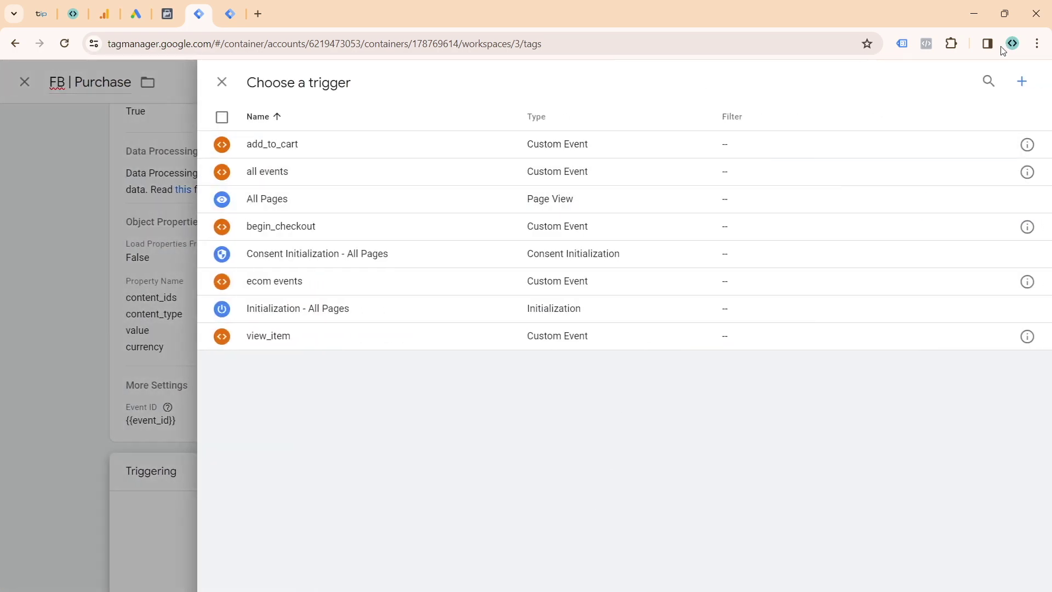
- Start a new trigger for the FB | Purchase tag and name it purchase
left_click(1020, 81)
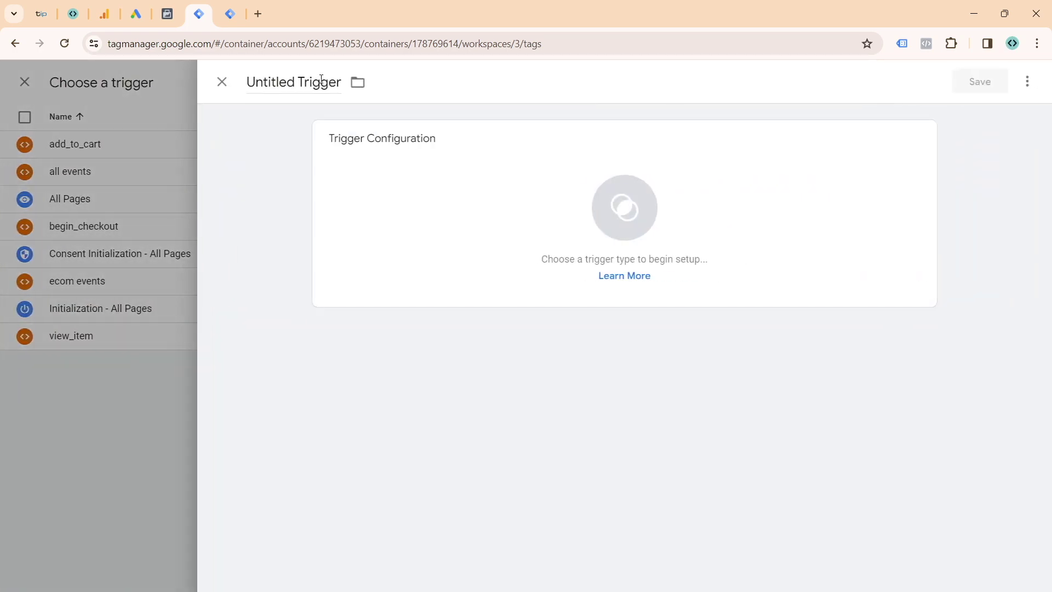
left_click(305, 82)
key("BackSpace")
type("purchase")
- Configure the trigger as a Custom Event with event name purchase, and save both the trigger and the FB | Purchase tag
left_click(369, 192)
scroll(714, 406, "down", 4)
left_click(694, 491)
left_click(414, 287)
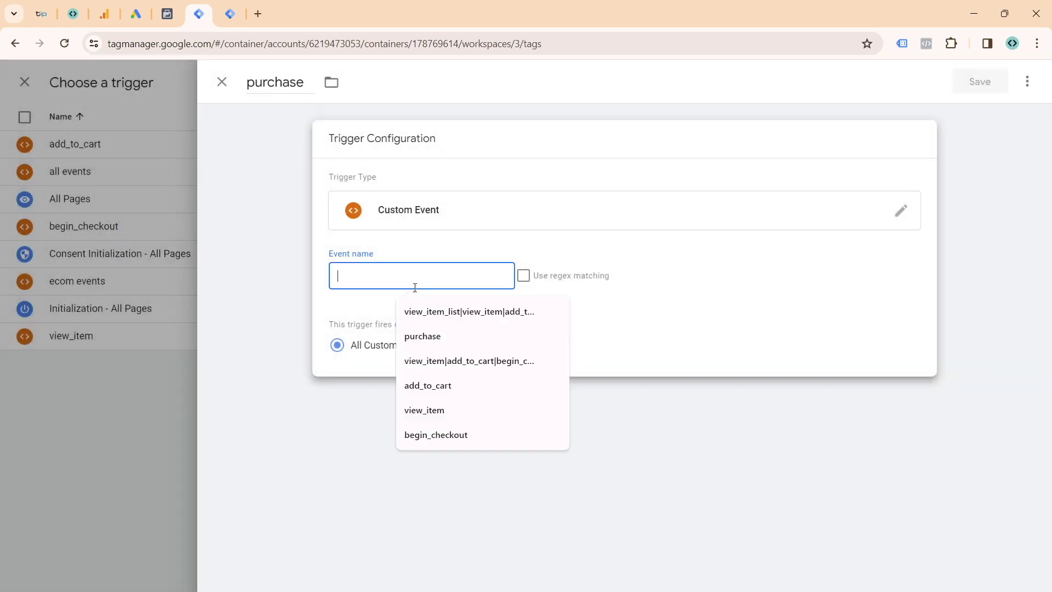
type("purchase")
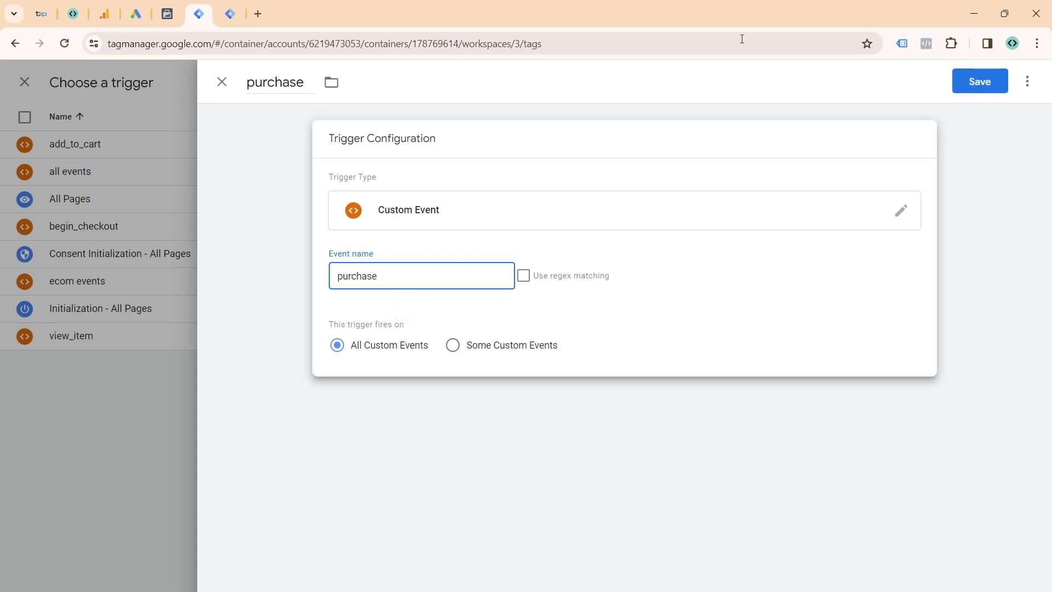
left_click(956, 90)
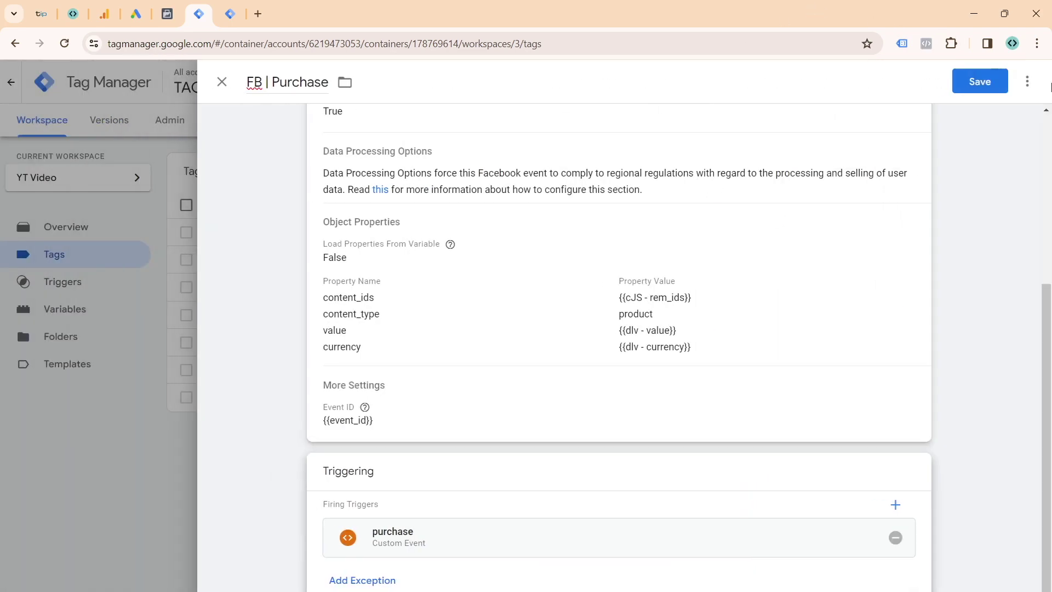
left_click(954, 81)
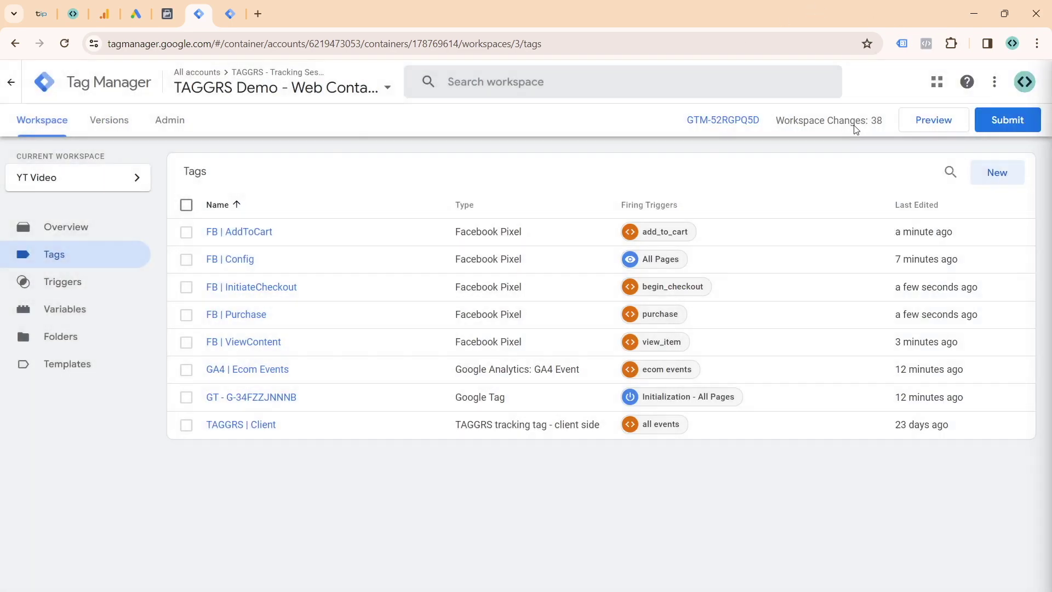
left_click(922, 123)
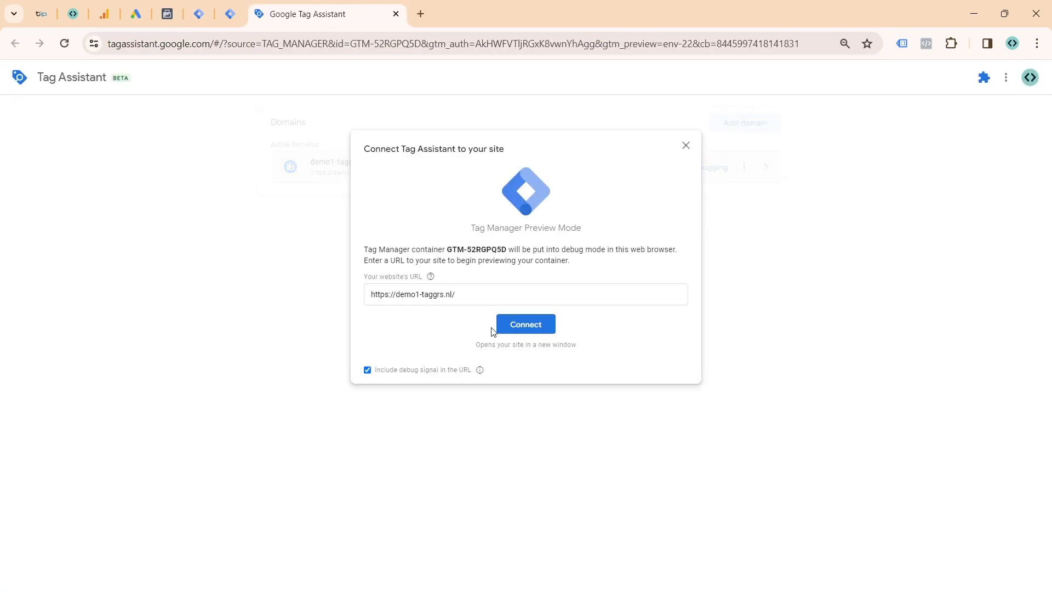
left_click(500, 323)
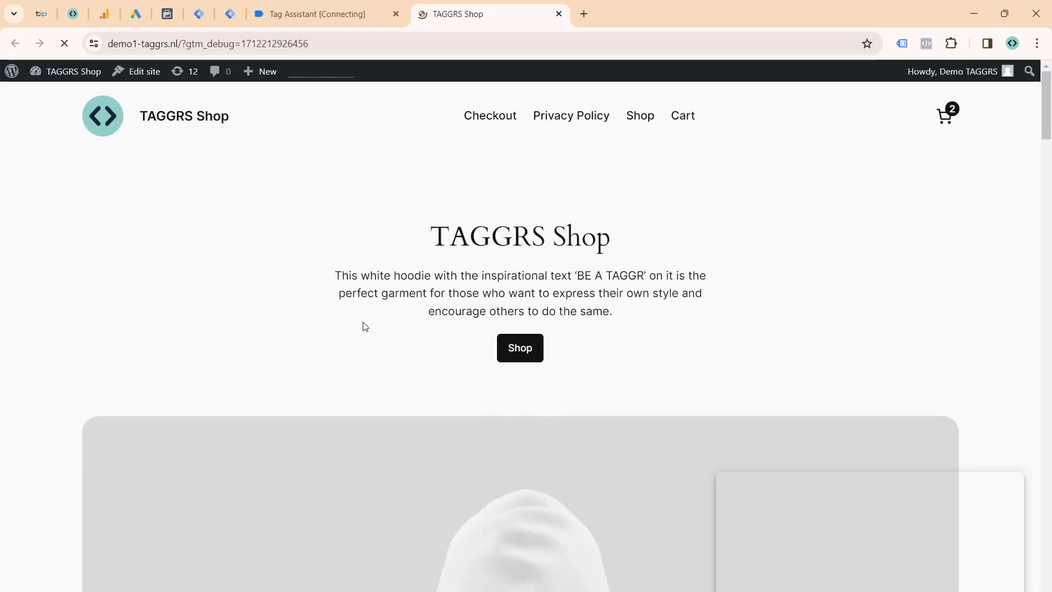
scroll(483, 338, "down", 3)
left_click(530, 147)
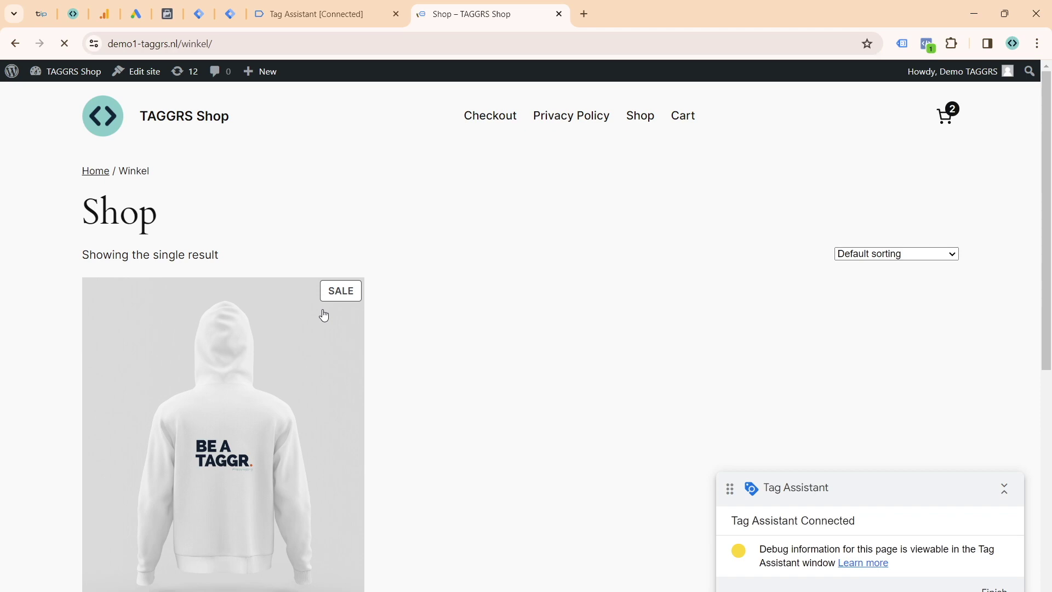
- Open the TAGGRS. Hoodie 'BE A TAGGR' product and add one to the cart
left_click(322, 312)
scroll(366, 174, "down", 1)
left_click(557, 329)
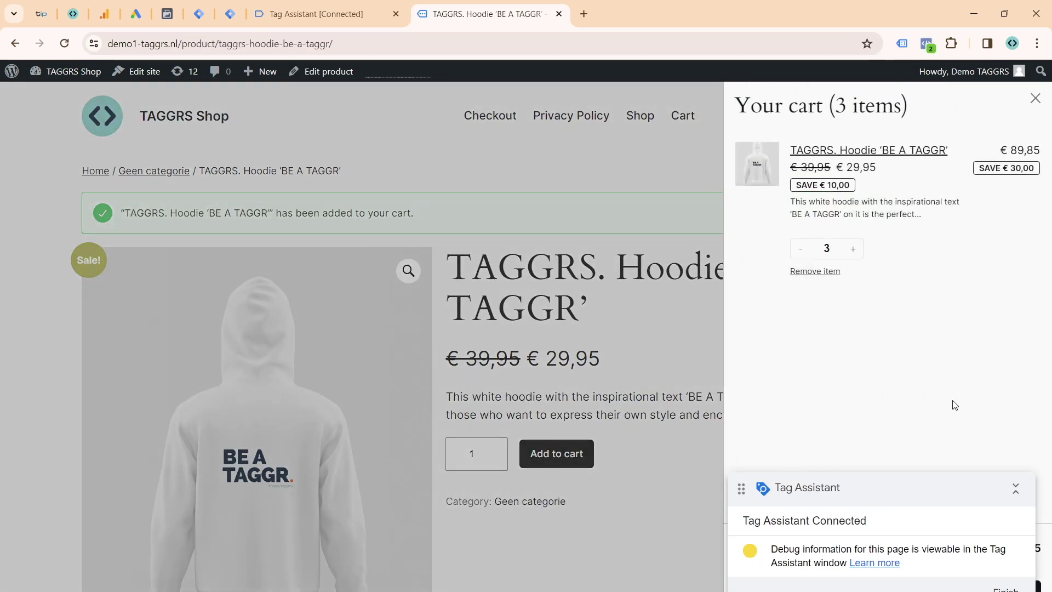
- Proceed to checkout from the cart and place the order with the prefilled billing details
left_click_drag(848, 477, 511, 423)
left_click(944, 584)
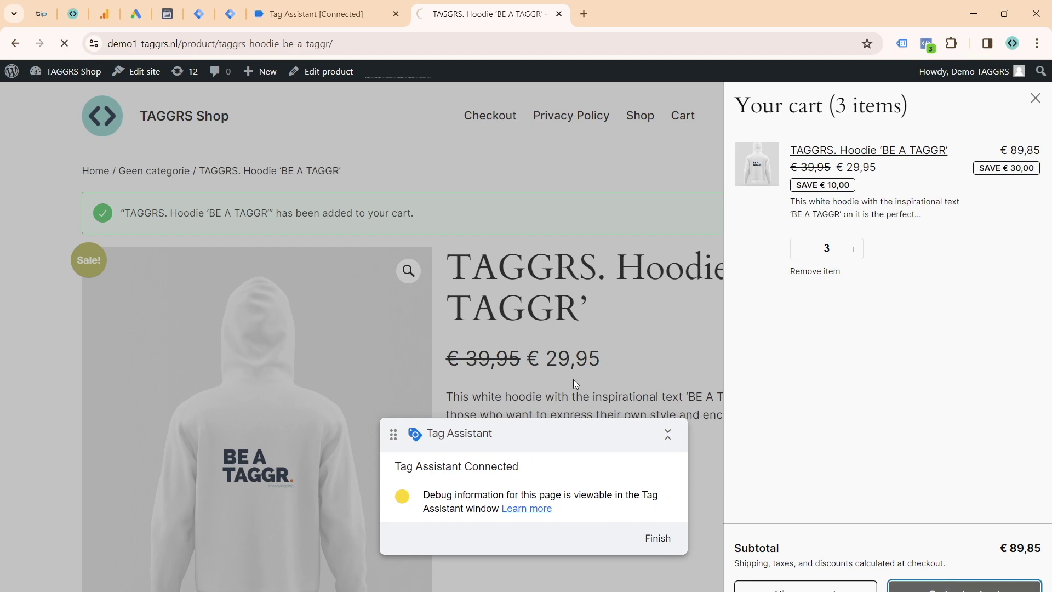
scroll(334, 322, "down", 3)
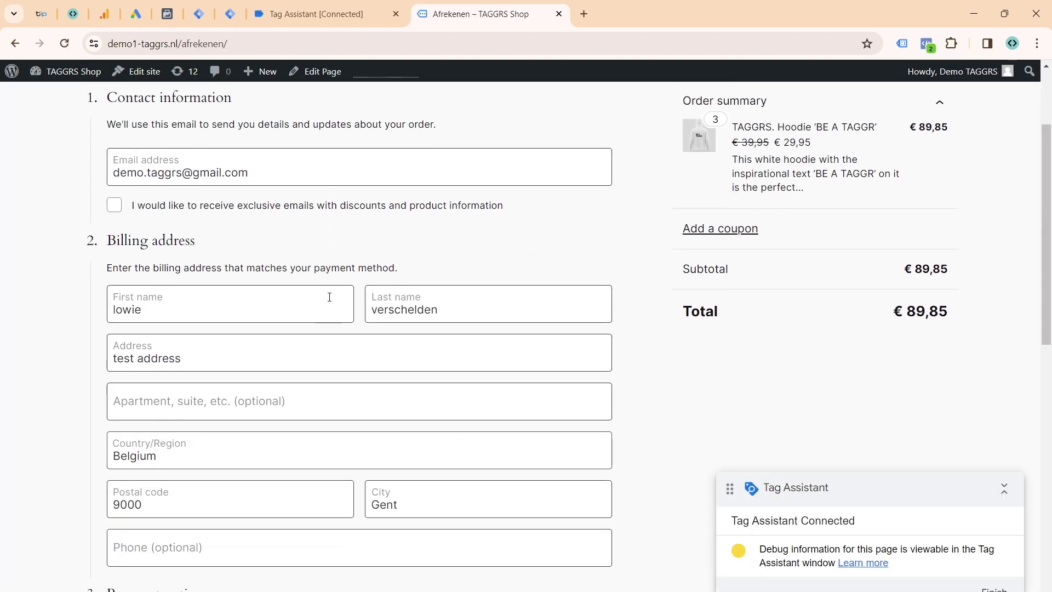
scroll(305, 293, "down", 6)
scroll(293, 298, "down", 2)
left_click(459, 519)
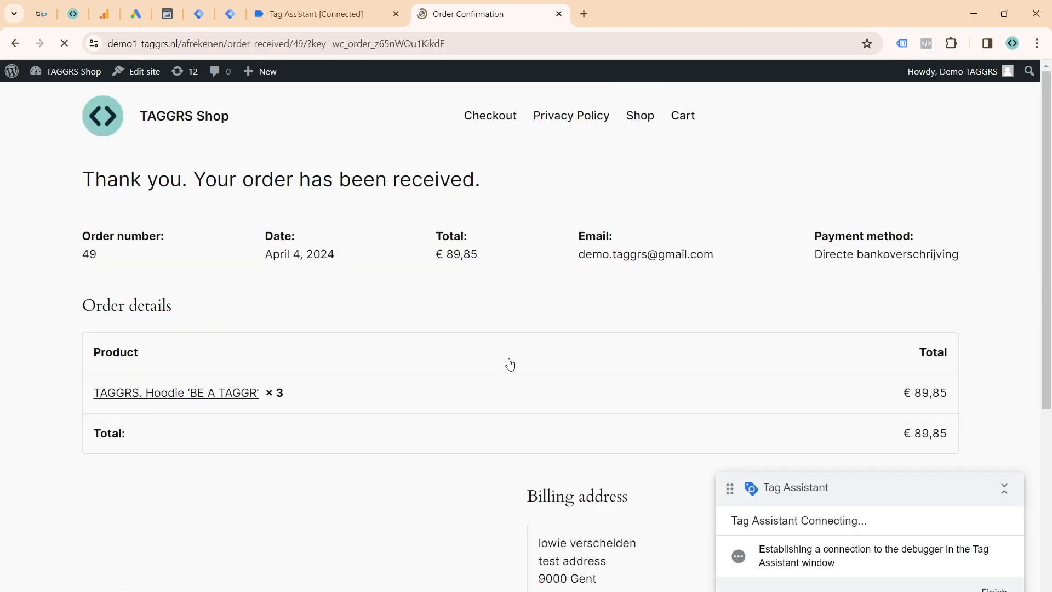
- Return to Tag Assistant and review the fired tags summary and the list of recorded events
left_click(282, 22)
left_click(526, 270)
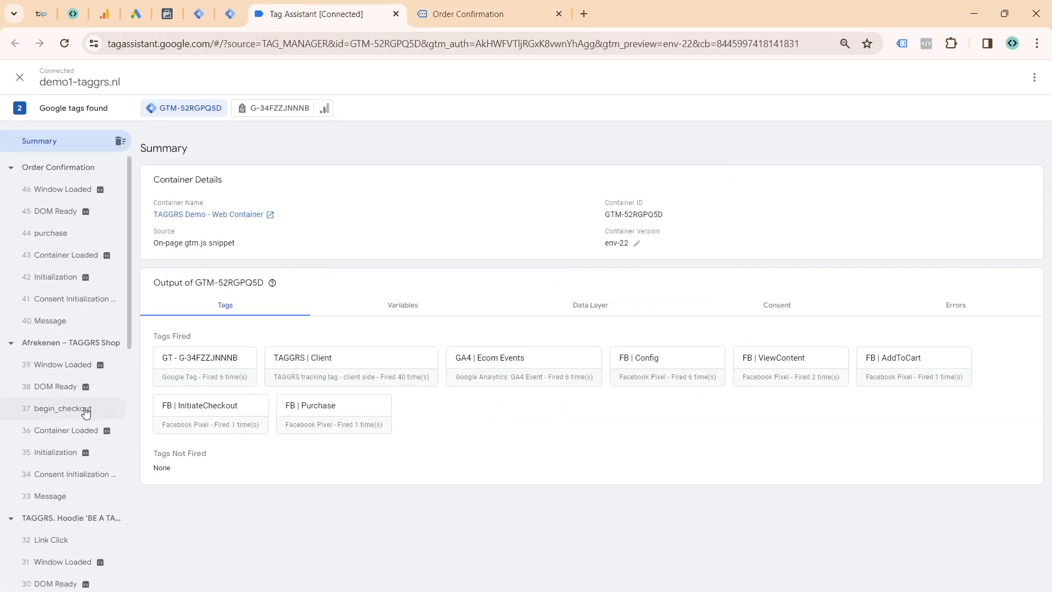
scroll(84, 413, "down", 4)
scroll(70, 545, "down", 5)
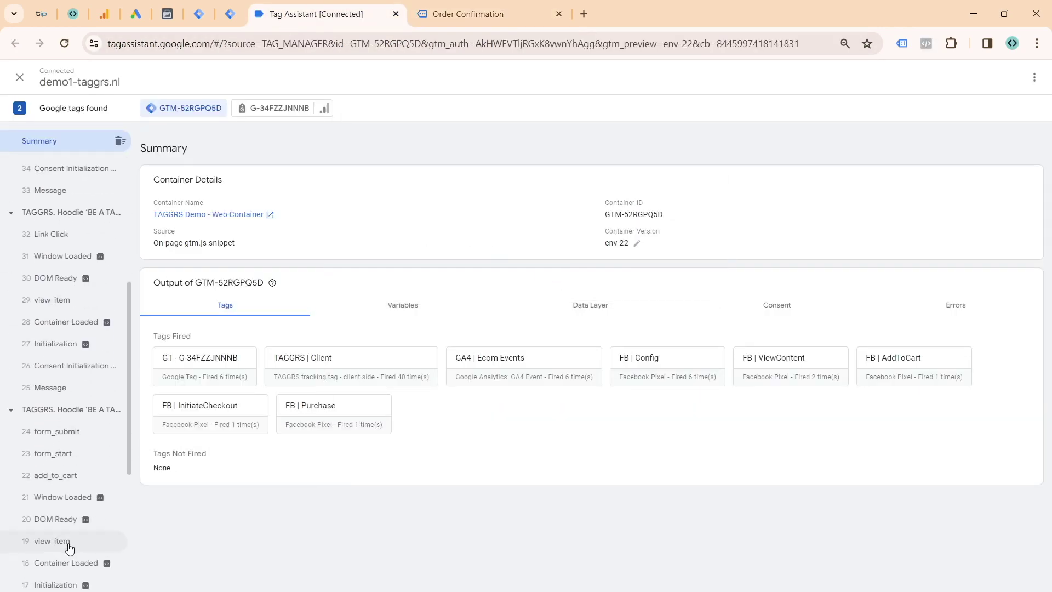
scroll(79, 556, "down", 3)
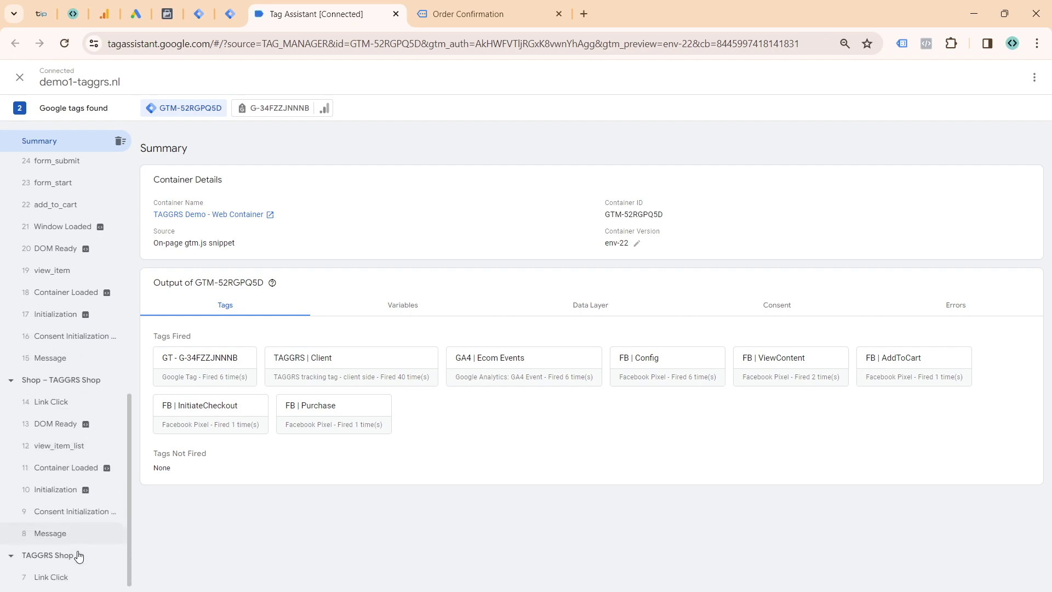
scroll(95, 345, "up", 4)
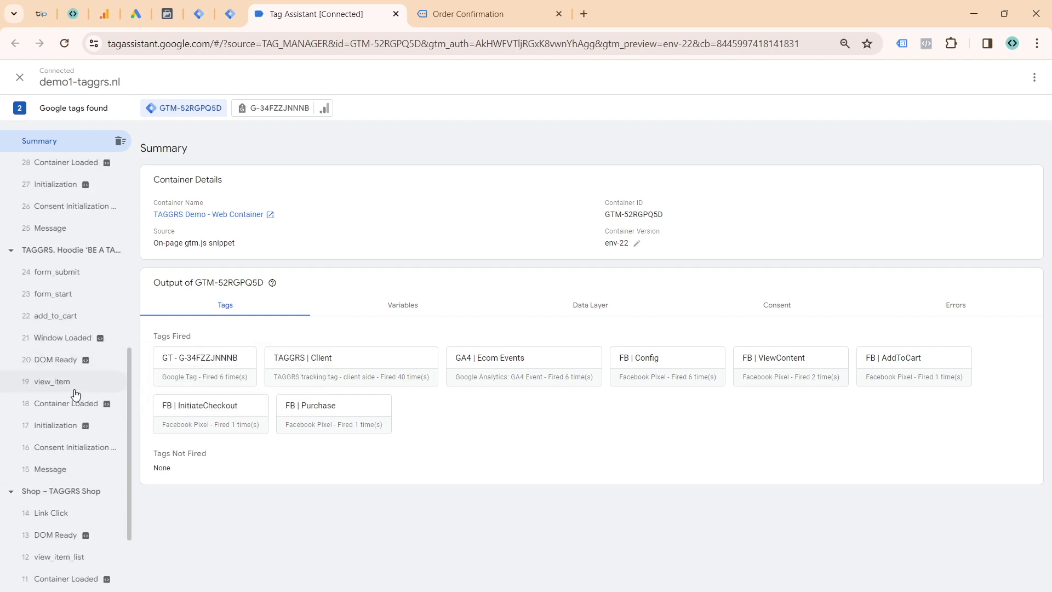
- Inspect the details of the FB | ViewContent tag on the view_item event and the FB | AddToCart tag on add_to_cart
left_click(76, 388)
left_click(531, 329)
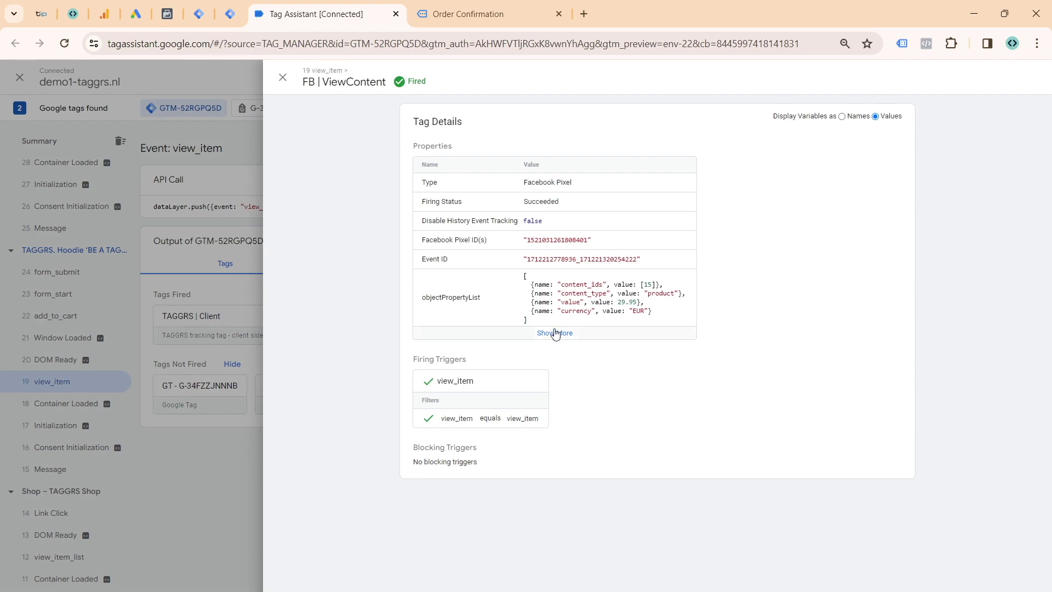
left_click(82, 312)
left_click(57, 313)
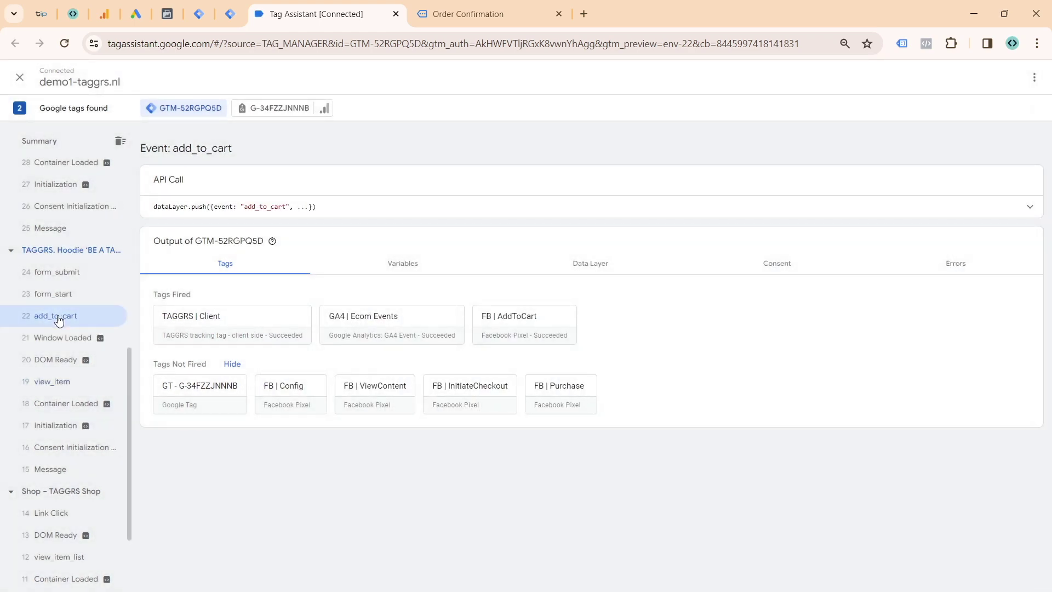
left_click(515, 336)
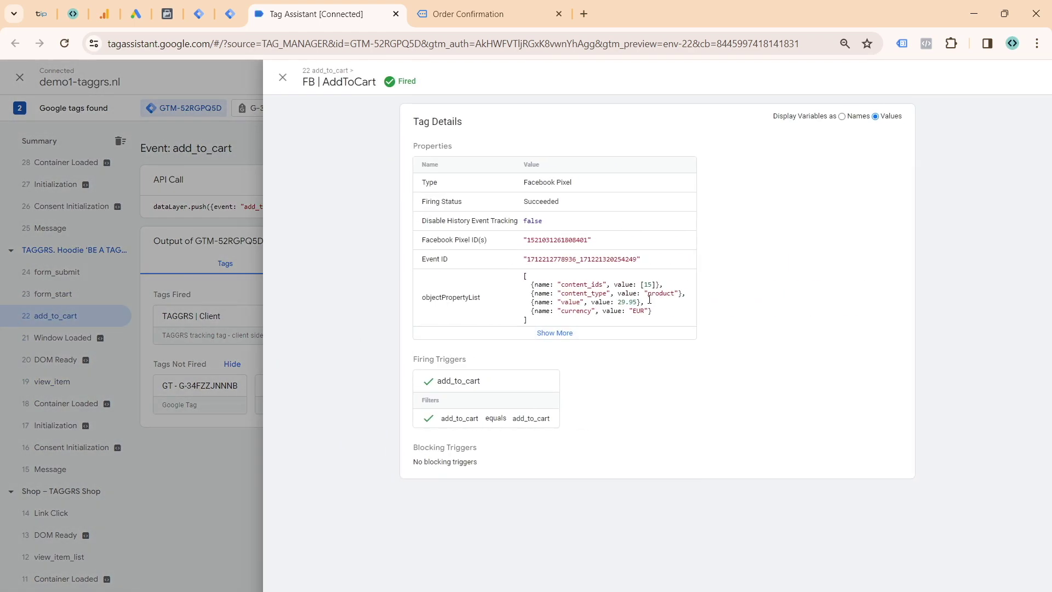
- Check the tags on the second product page's view_item event and inspect the FB | InitiateCheckout tag details on begin_checkout
left_click(44, 310)
scroll(82, 328, "up", 3)
left_click(75, 285)
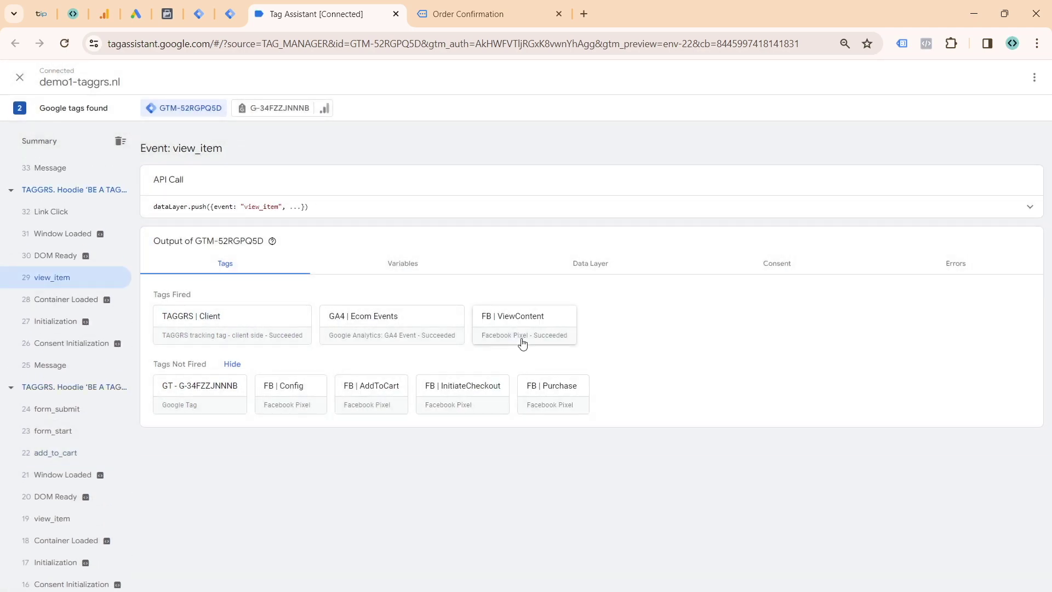
left_click_drag(523, 338, 114, 329)
scroll(109, 324, "up", 4)
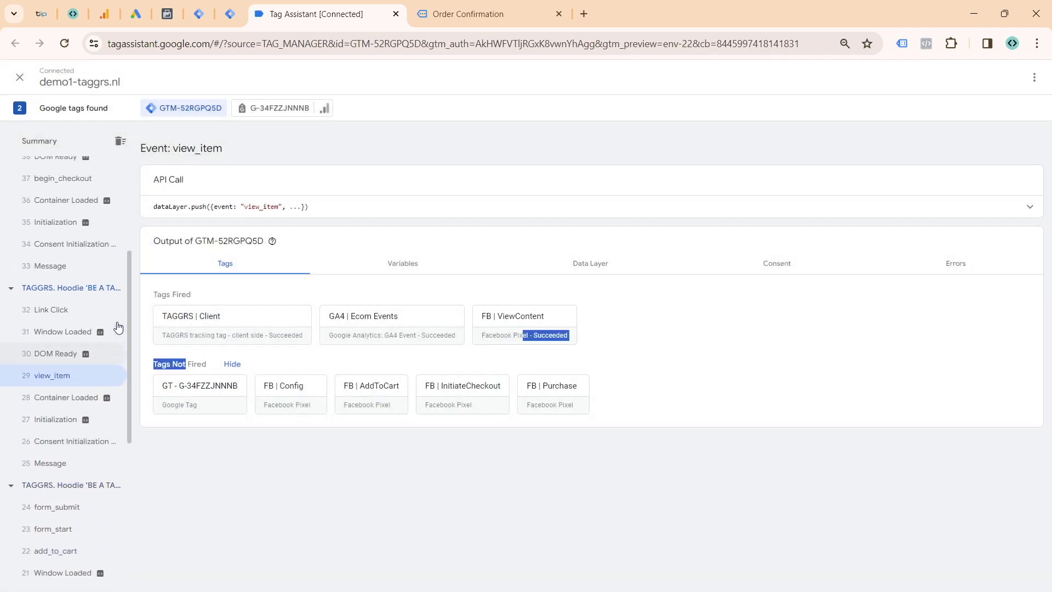
left_click(87, 285)
left_click(529, 325)
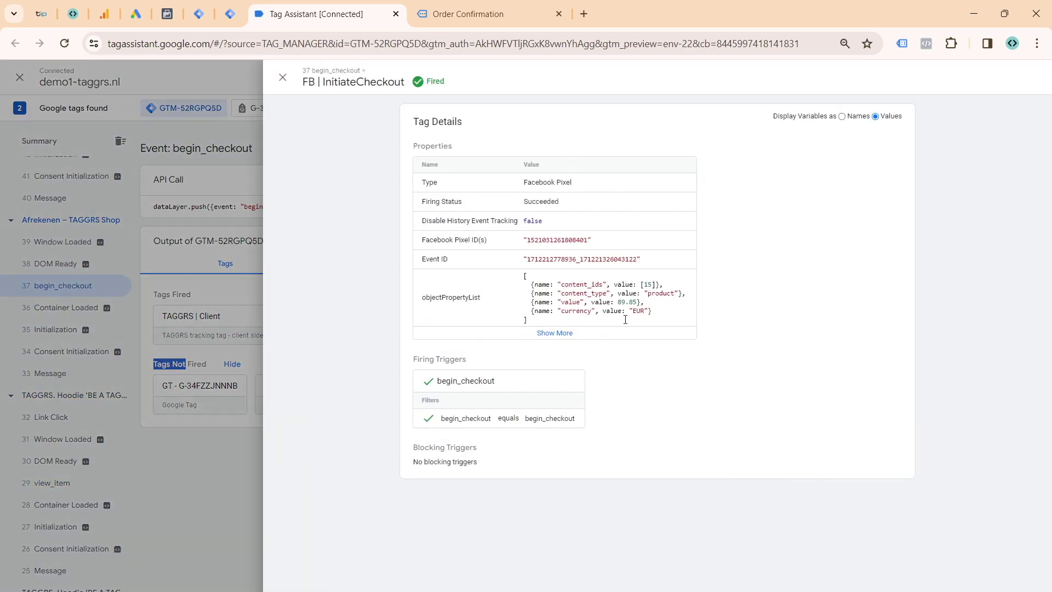
- Inspect the details of the FB | Purchase tag on the purchase event
left_click(137, 332)
scroll(93, 290, "up", 3)
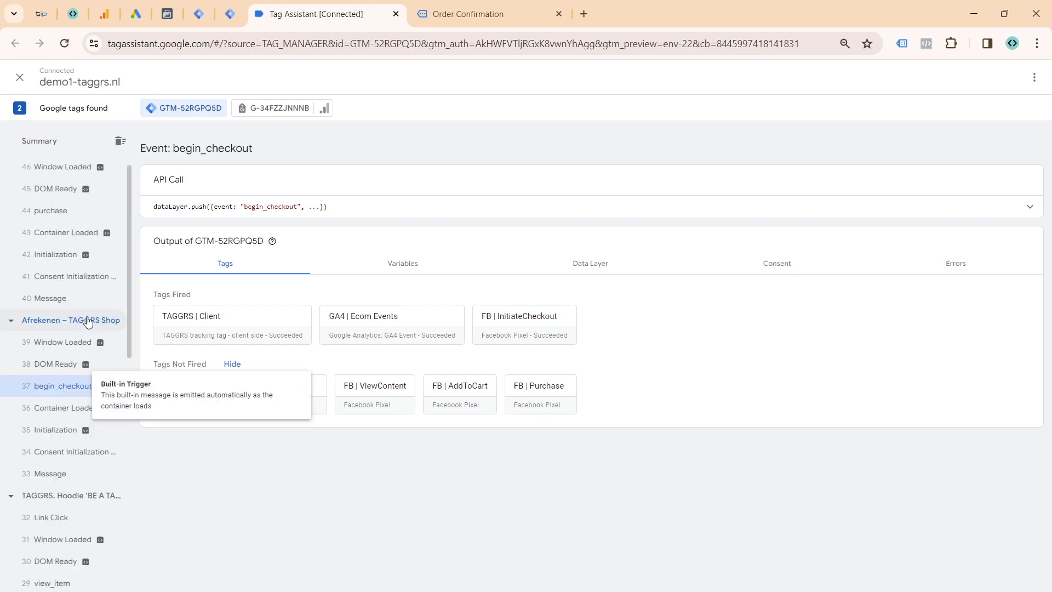
left_click(73, 228)
left_click(556, 331)
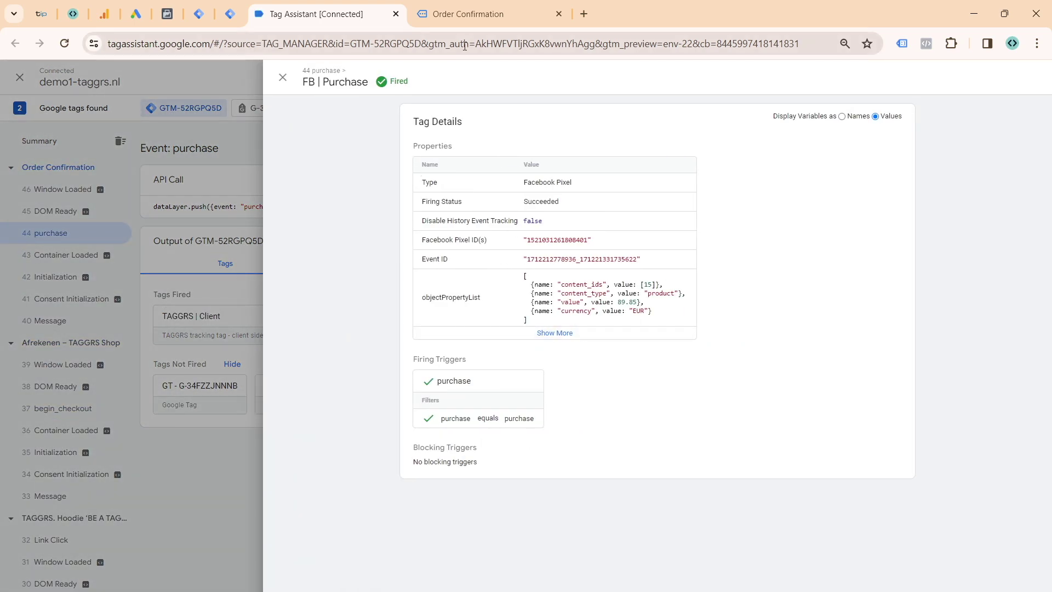
- Switch to the order confirmation page and inspect the Purchase event's parameters and event ID in Meta Pixel Helper
left_click(468, 13)
left_click(925, 44)
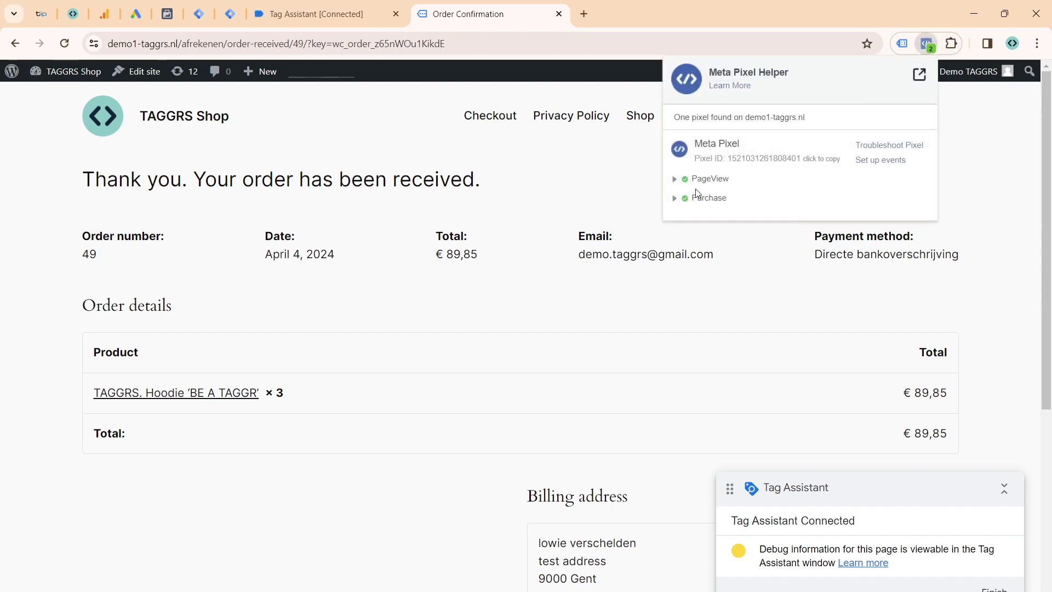
left_click(682, 198)
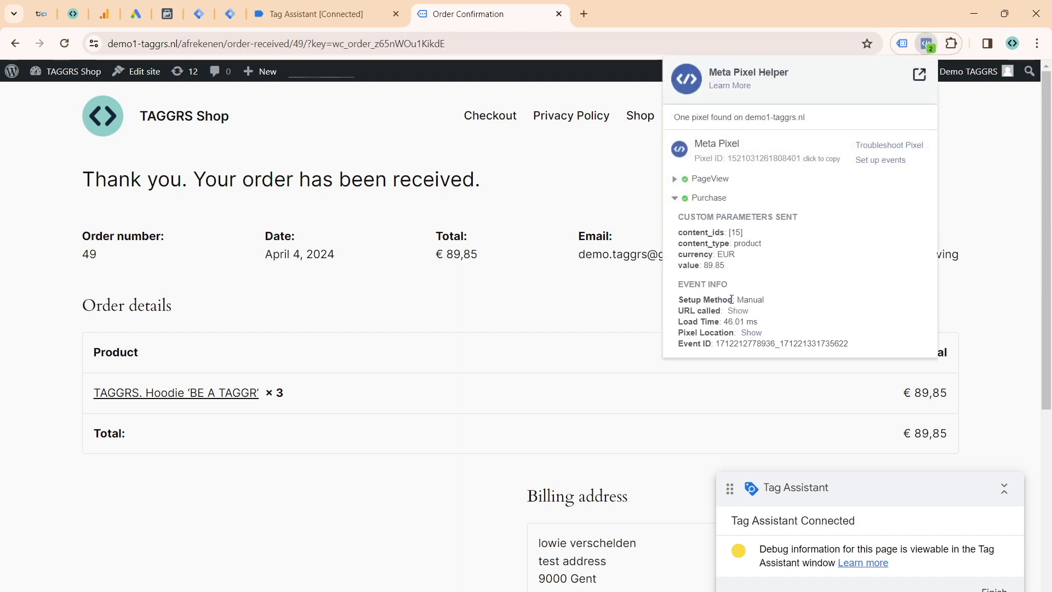
- Return to Tag Assistant and examine the customer billing data in the purchase event's API call
left_click(321, 13)
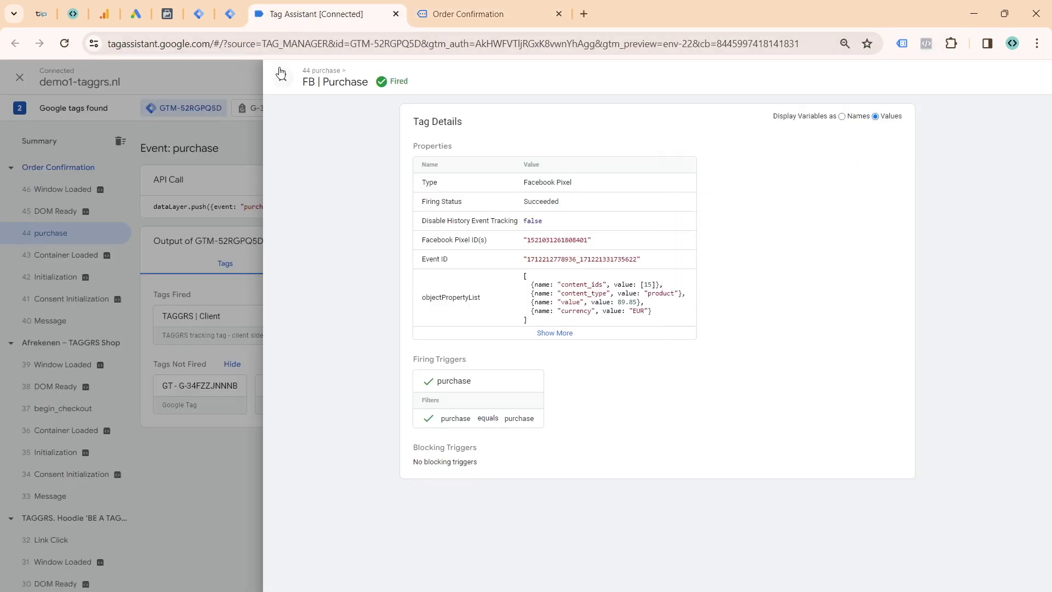
left_click(278, 76)
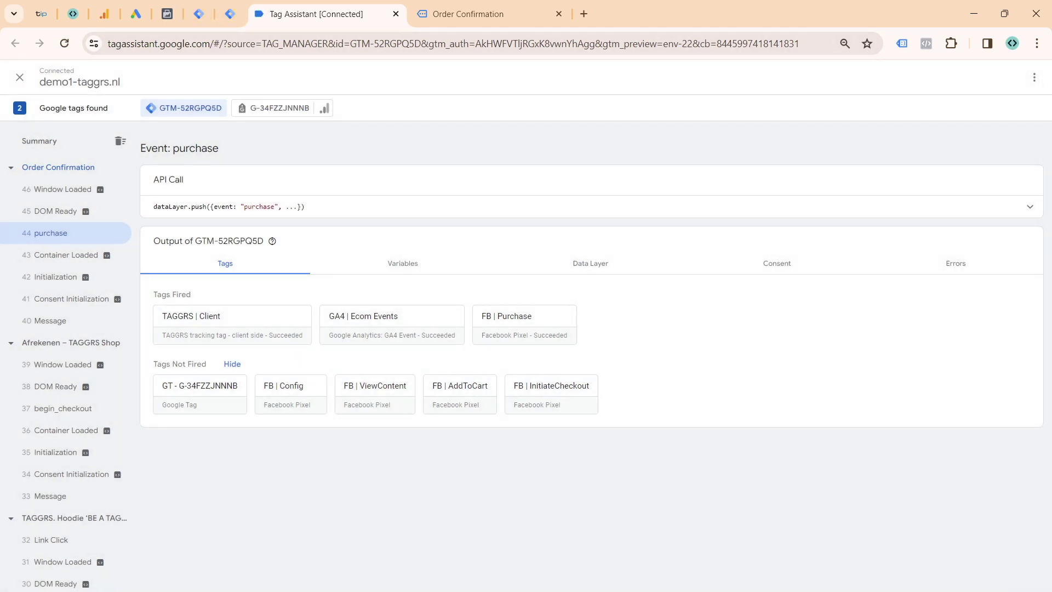
left_click(232, 15)
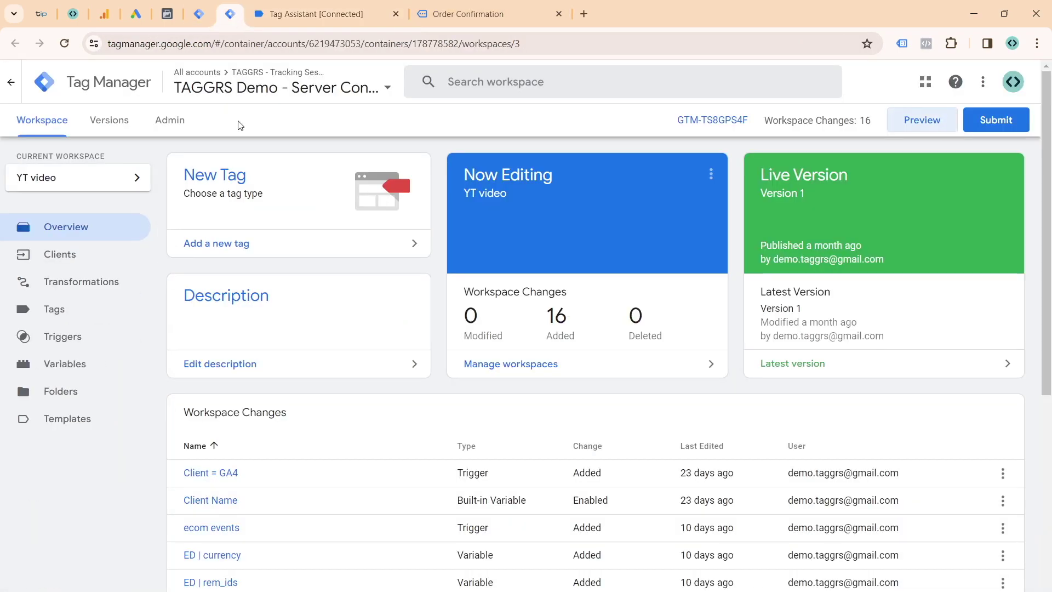
left_click(307, 18)
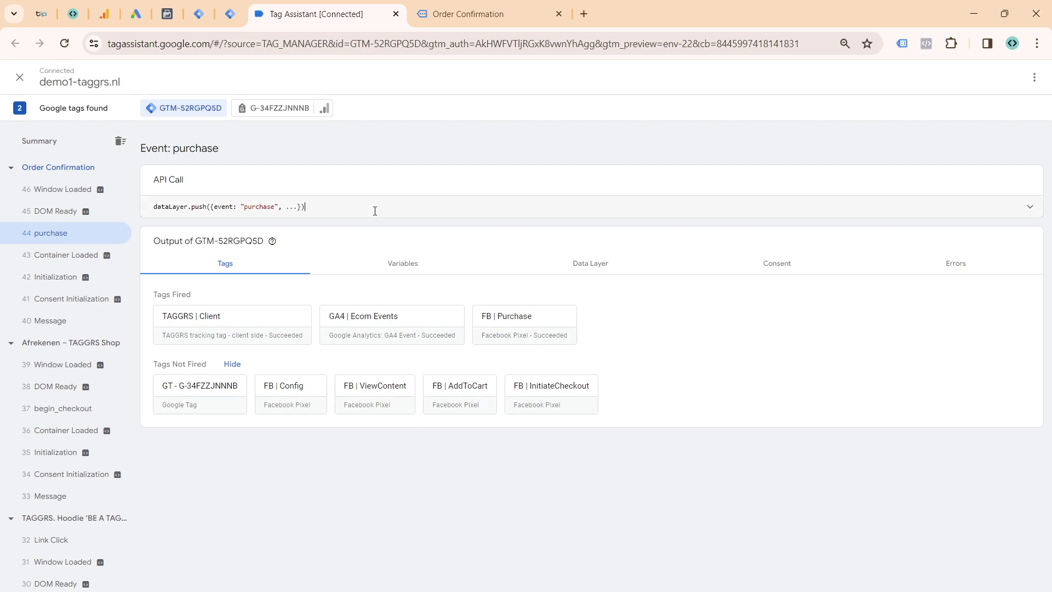
left_click(375, 211)
scroll(270, 270, "down", 3)
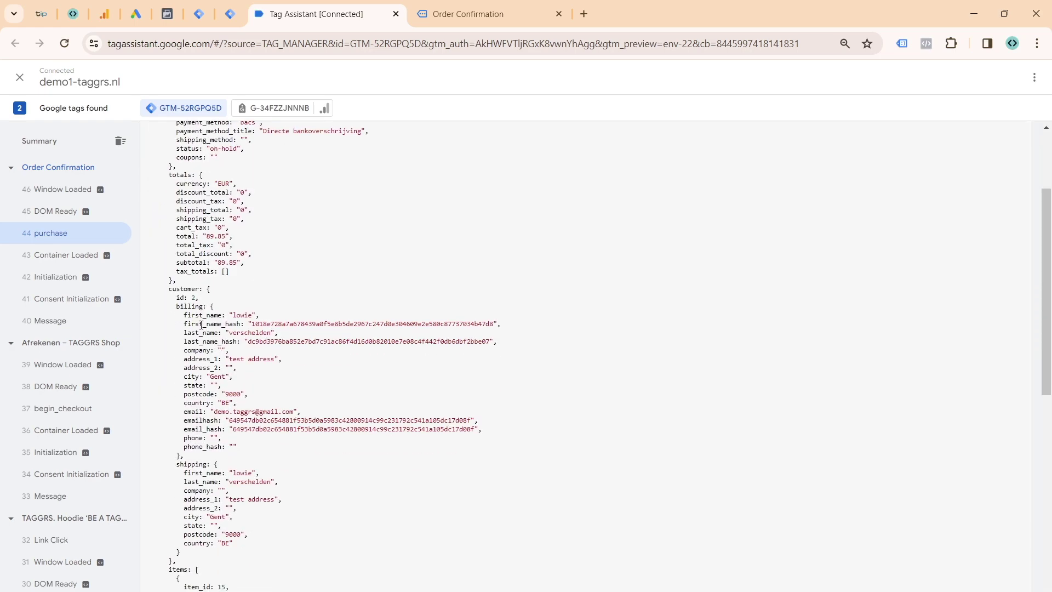
scroll(201, 325, "up", 2)
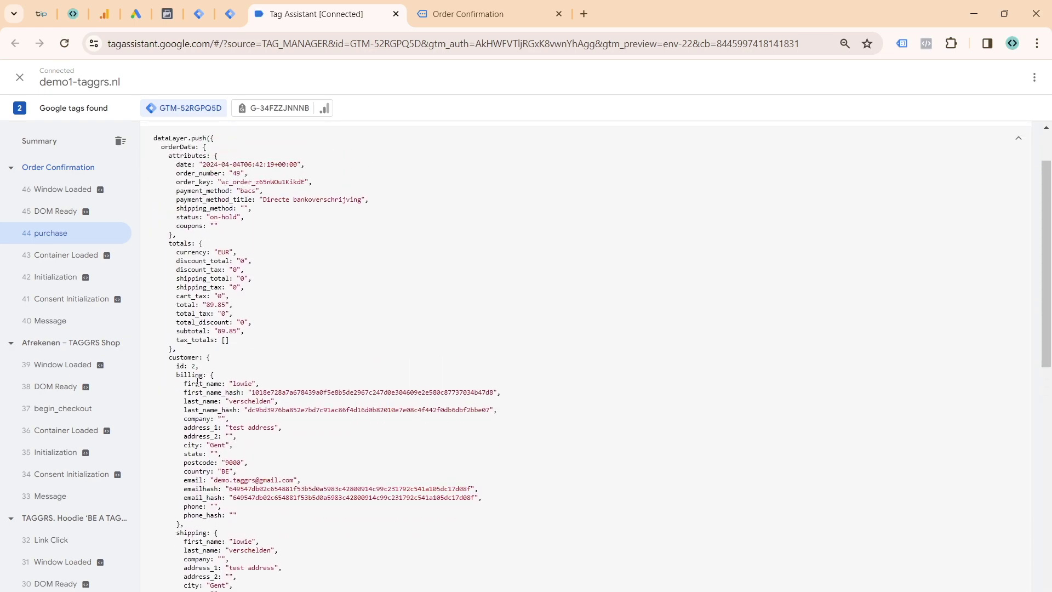
scroll(207, 361, "up", 2)
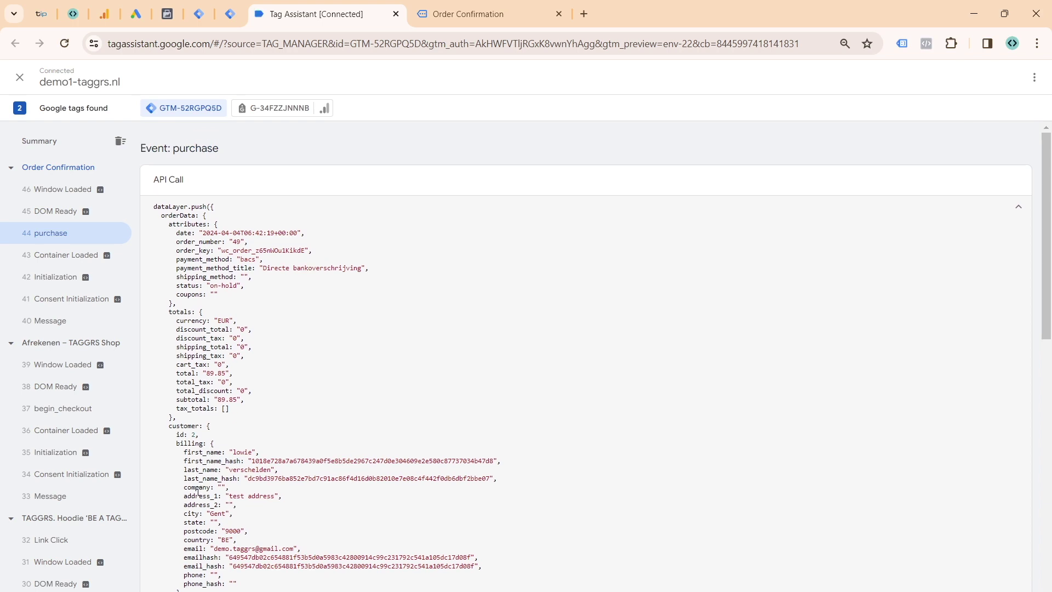
scroll(202, 526, "down", 2)
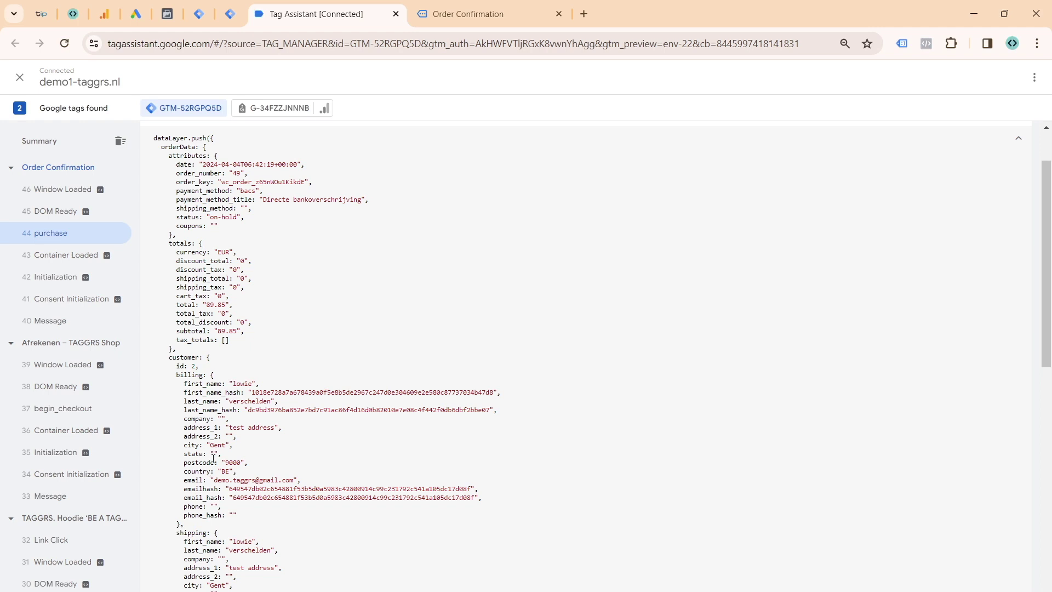
- Open the FB | Purchase tag in the web container and enable Advanced Matching
left_click(207, 18)
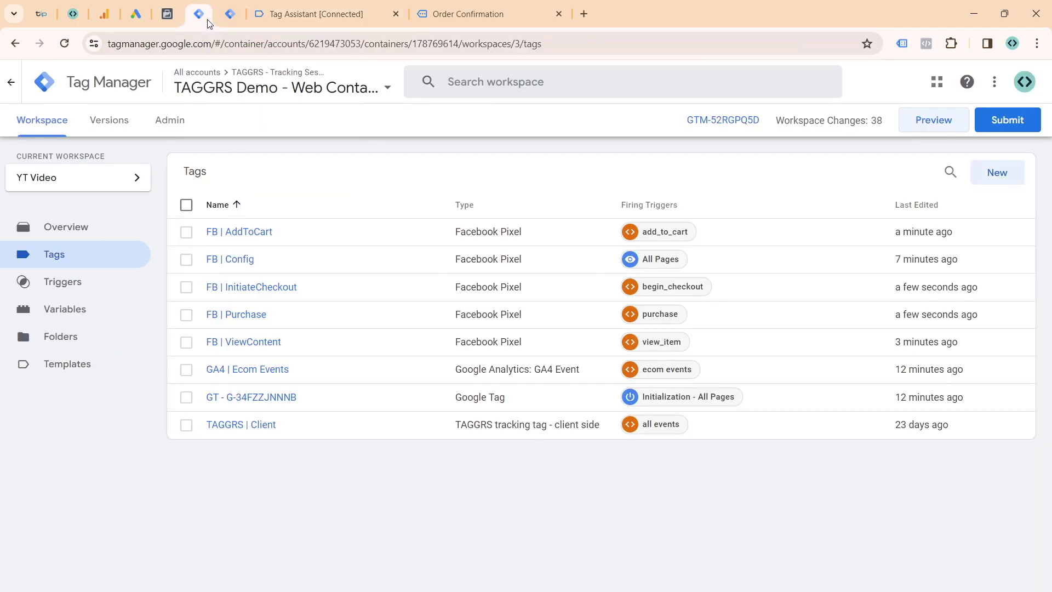
left_click(233, 318)
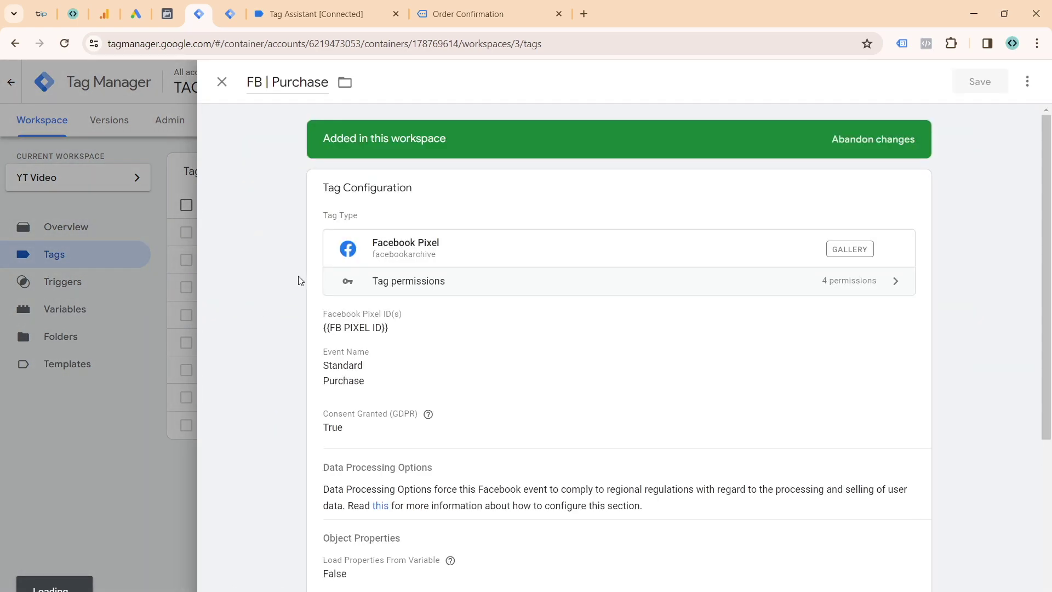
scroll(404, 329, "down", 5)
left_click(392, 386)
scroll(392, 350, "down", 1)
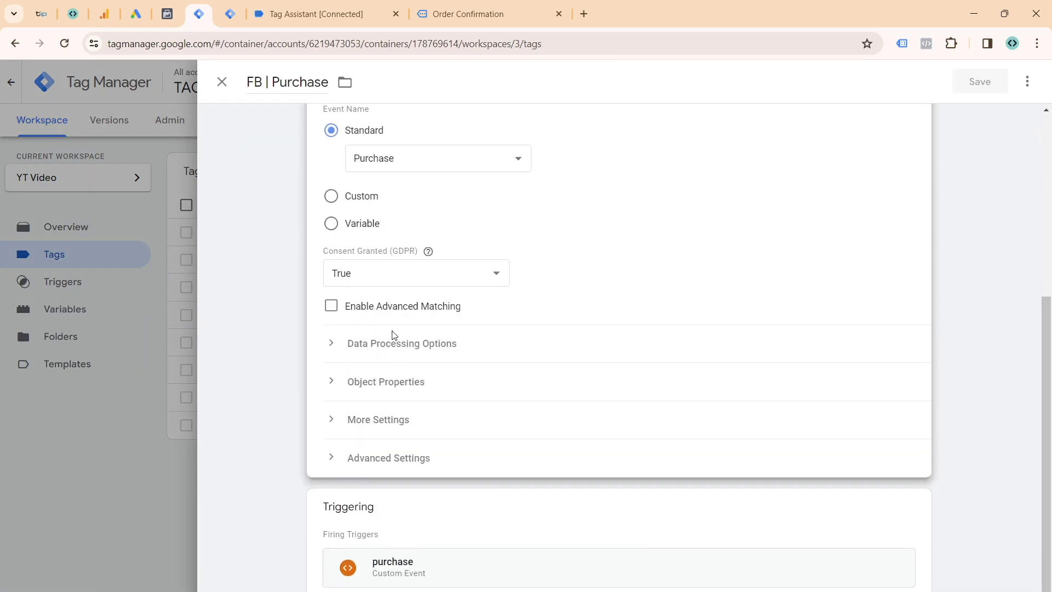
left_click(341, 306)
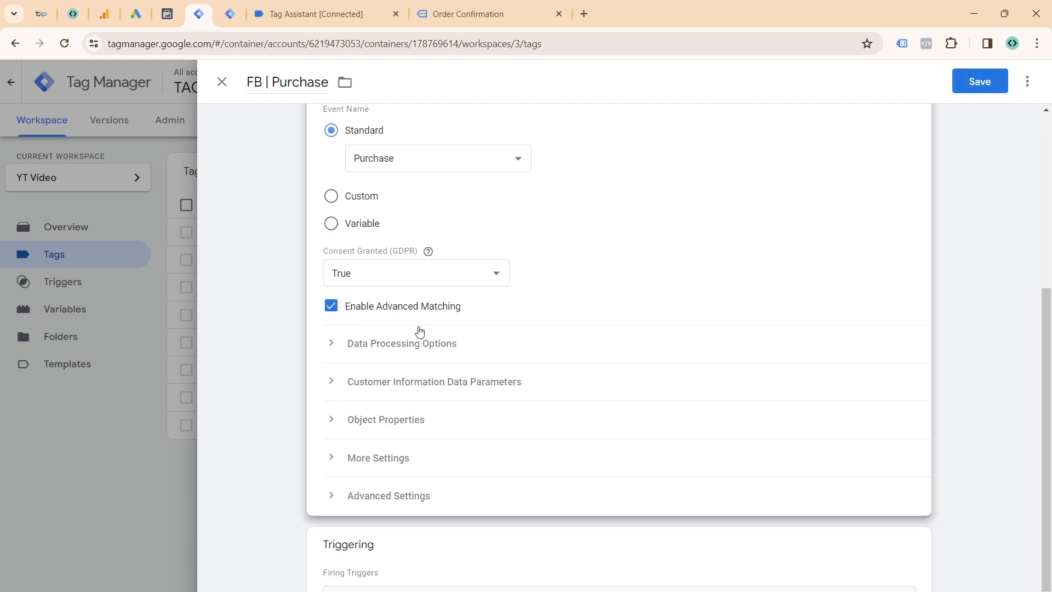
- Add a City parameter to the tag's Customer Information Data Parameters
left_click(344, 388)
scroll(383, 338, "down", 2)
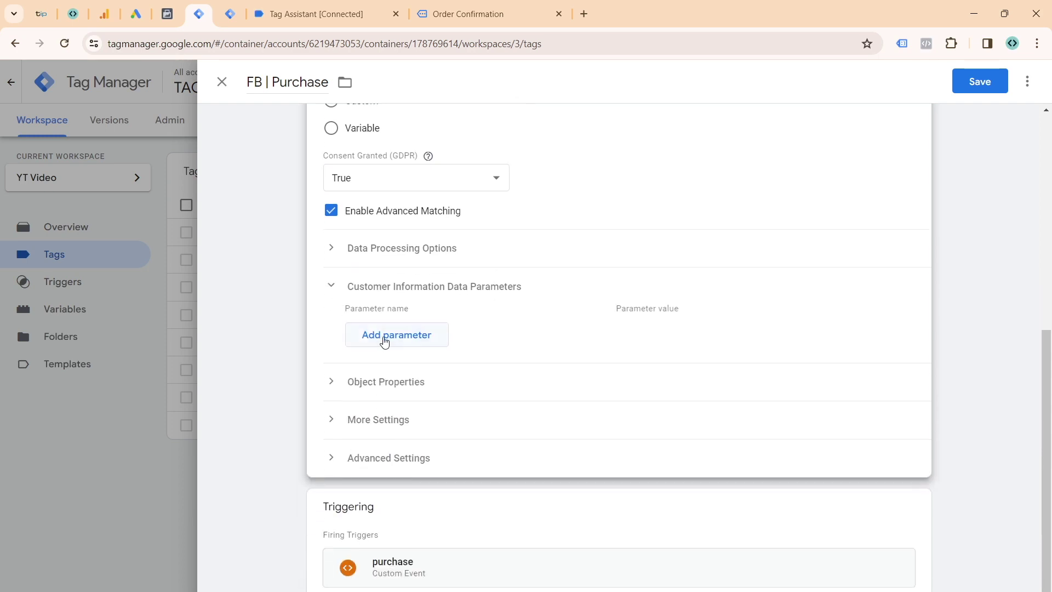
left_click(384, 338)
left_click(412, 337)
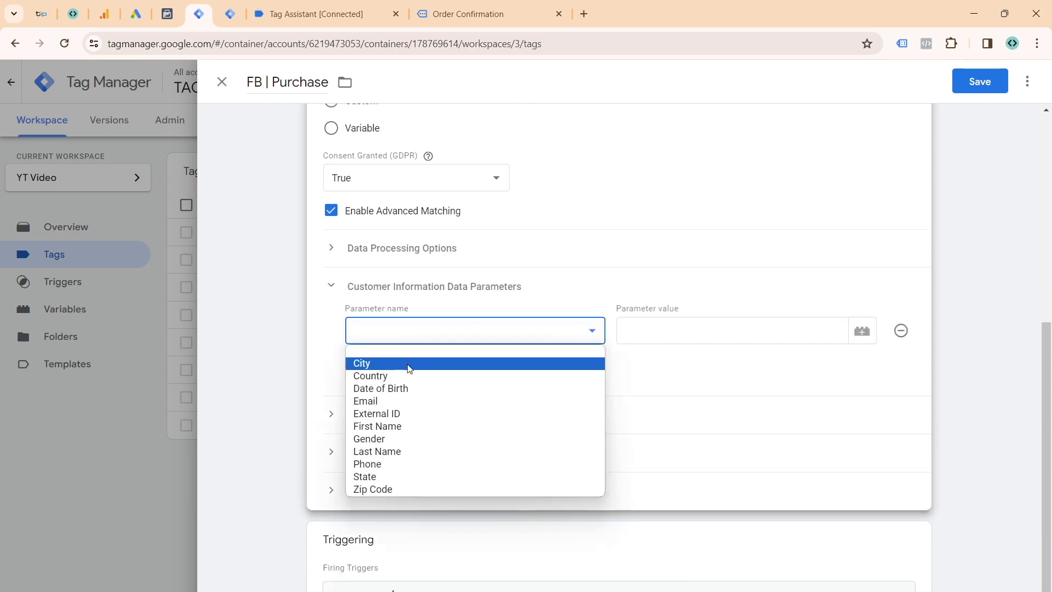
left_click(410, 364)
- Create the Data Layer Variable "dlv - city" reading customer.billing.city and use it as the City parameter's value
left_click(297, 22)
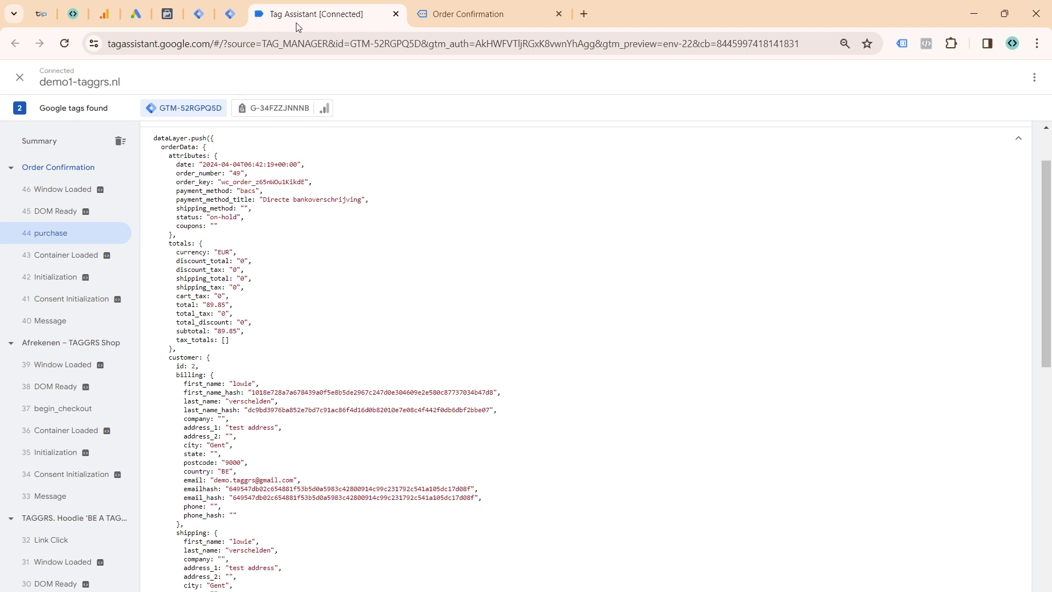
double_click(188, 383)
left_click(199, 14)
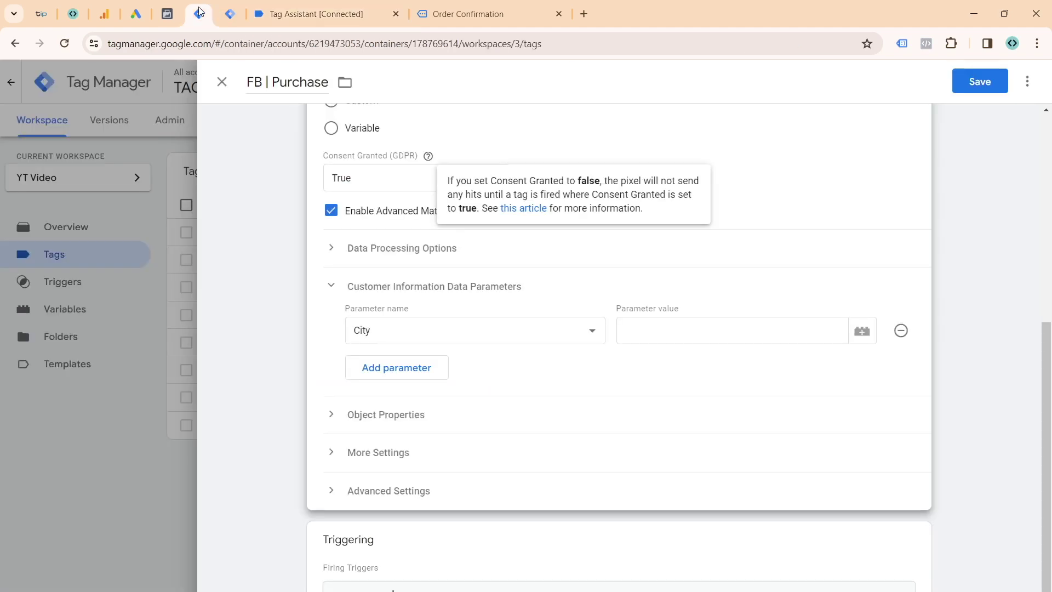
left_click(860, 333)
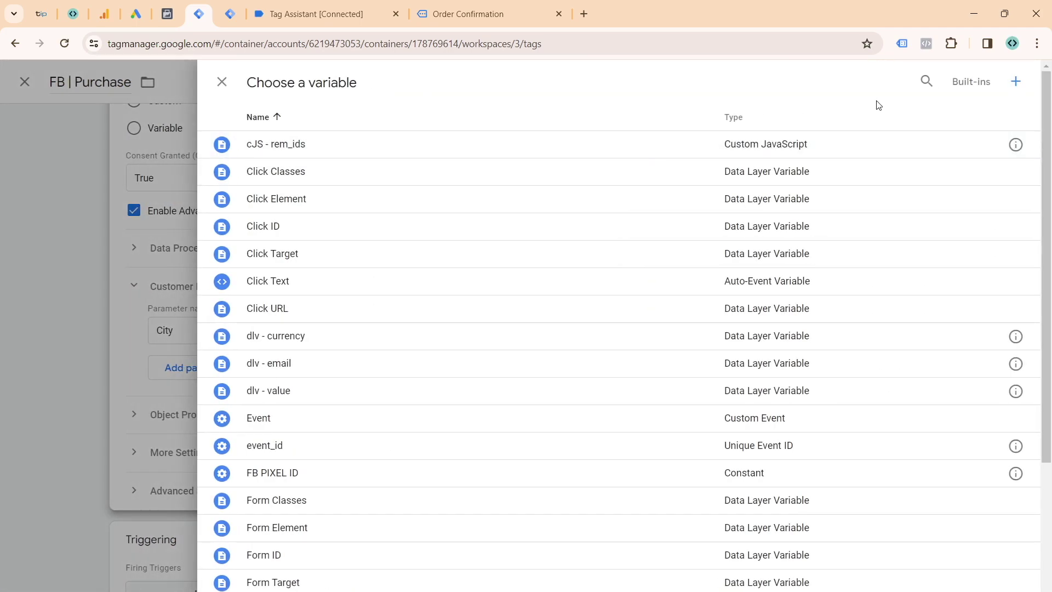
left_click(1014, 82)
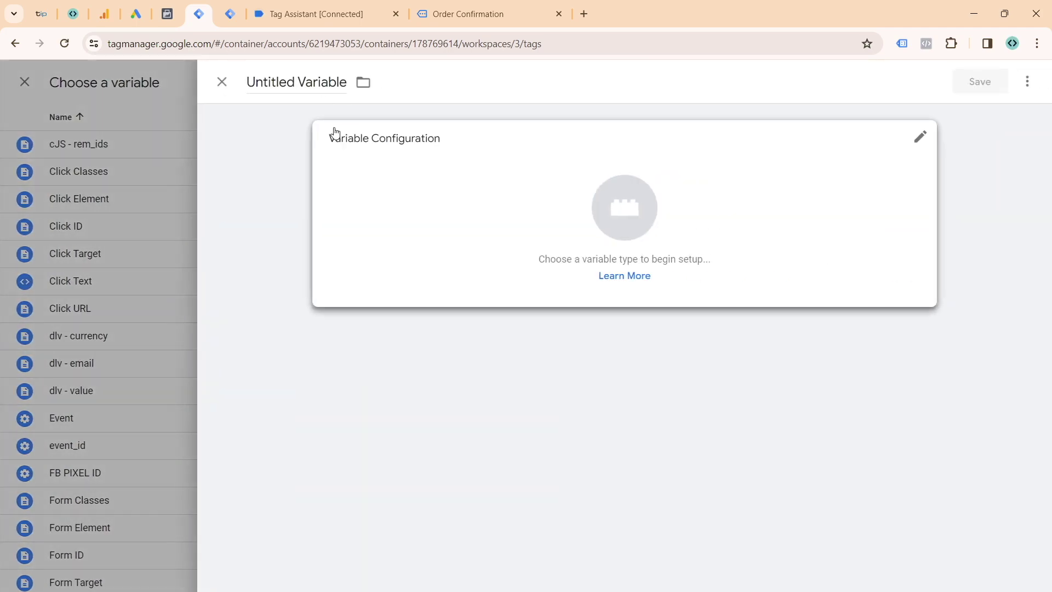
left_click(298, 84)
type("dlv - city")
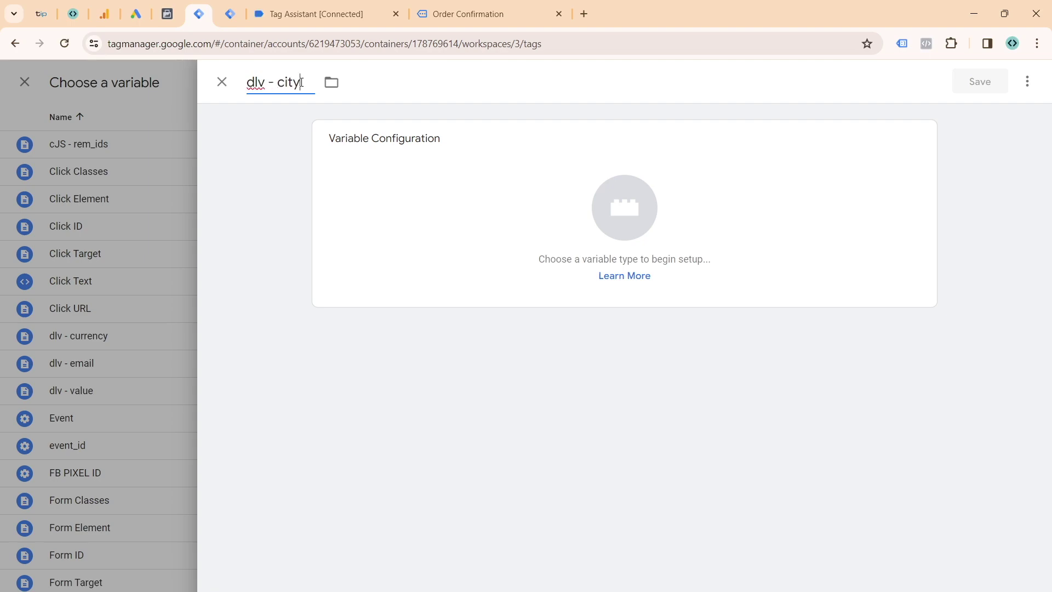
left_click(382, 183)
left_click(1026, 82)
type("dat")
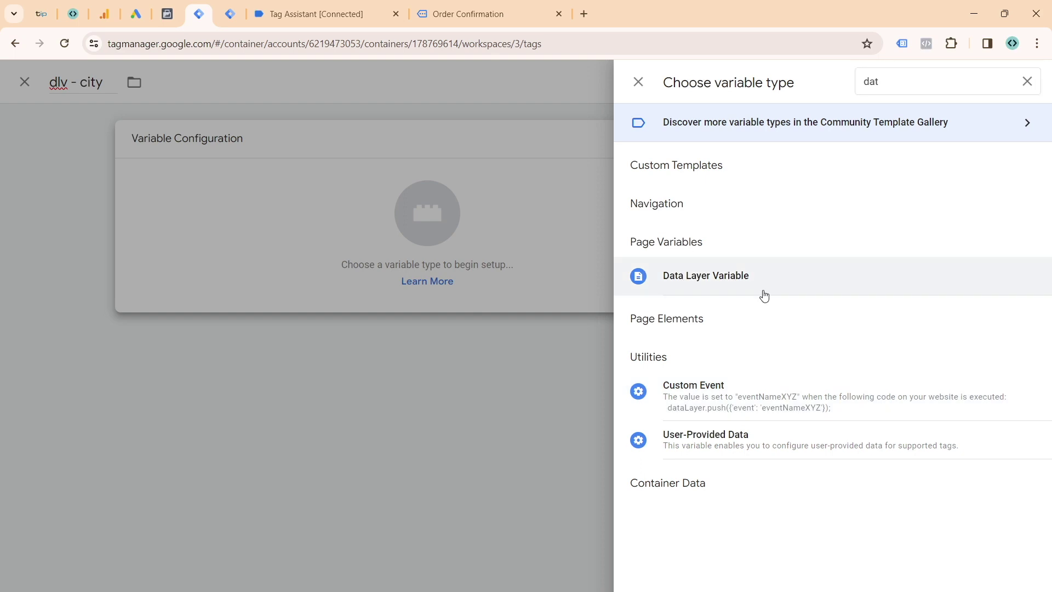
left_click(762, 282)
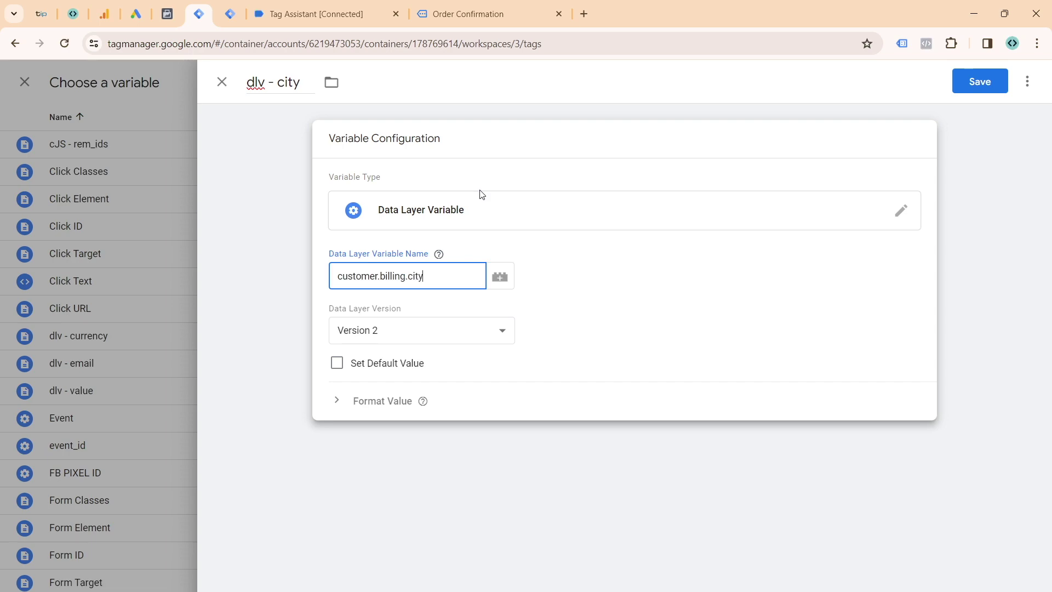
left_click(979, 81)
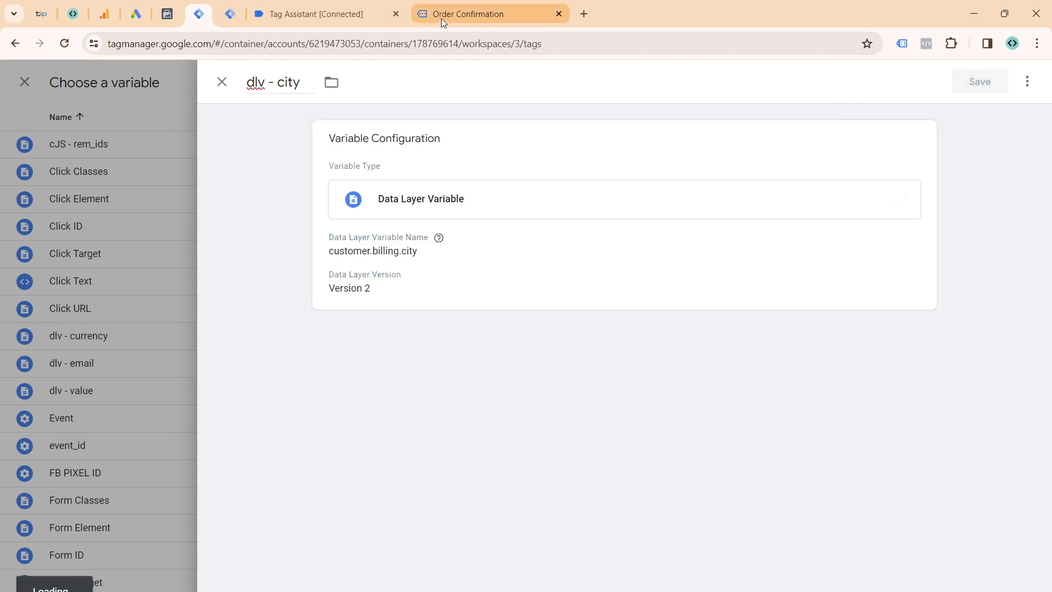
- Check the email field in the purchase data layer, and add an Email parameter with the value {{dlv - email}}
left_click(316, 14)
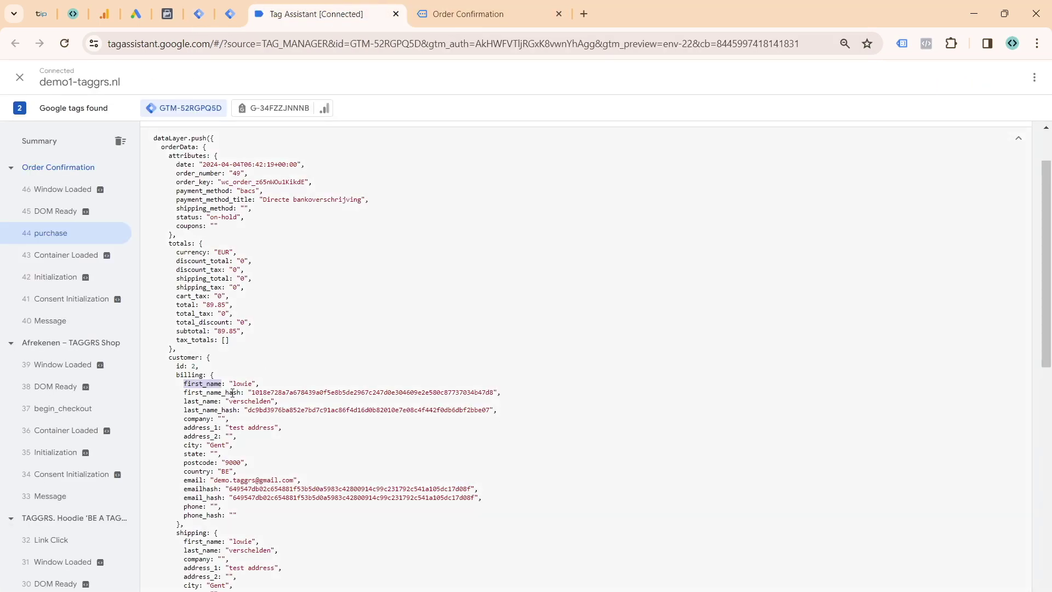
double_click(187, 480)
left_click(197, 15)
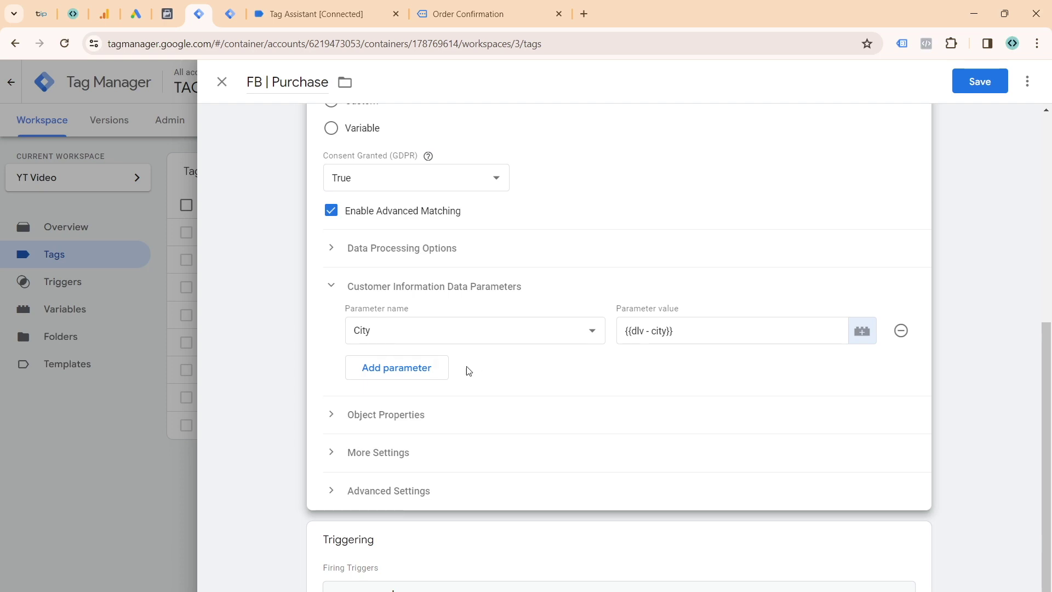
left_click(391, 368)
left_click(390, 370)
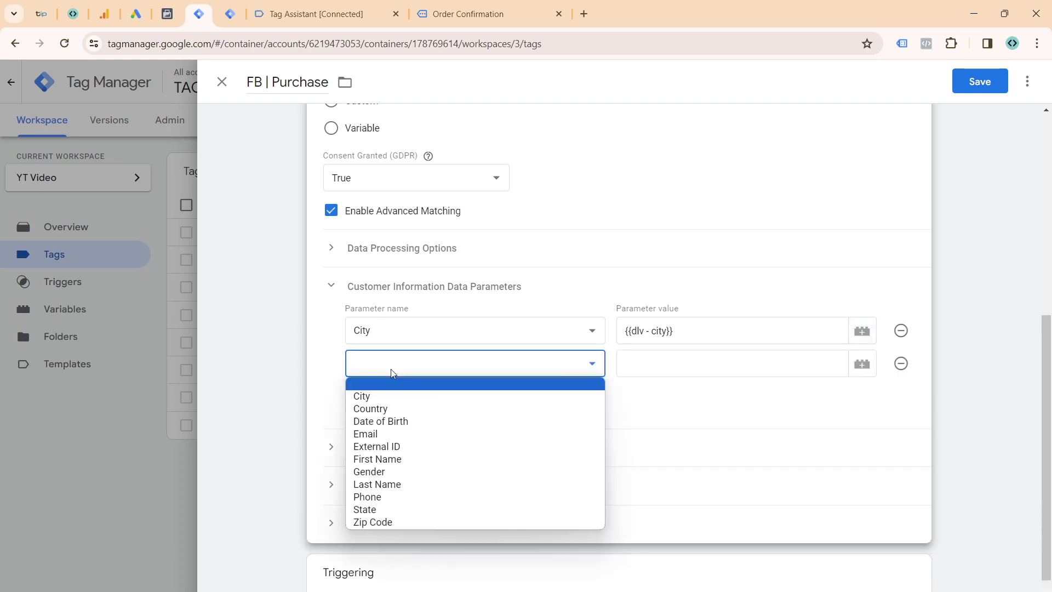
left_click(366, 433)
key("Tab")
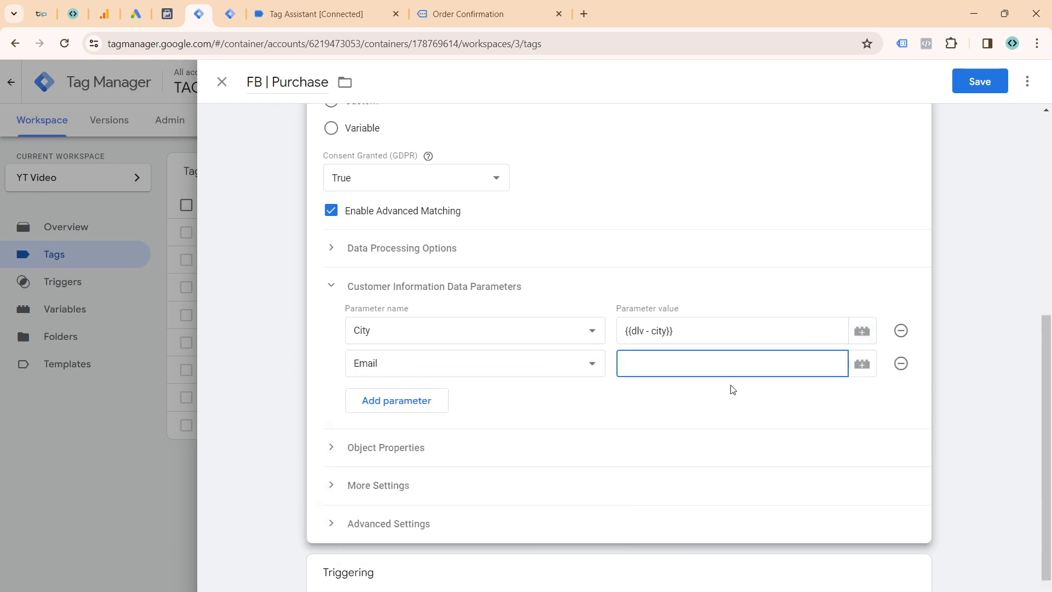
type("{{emai")
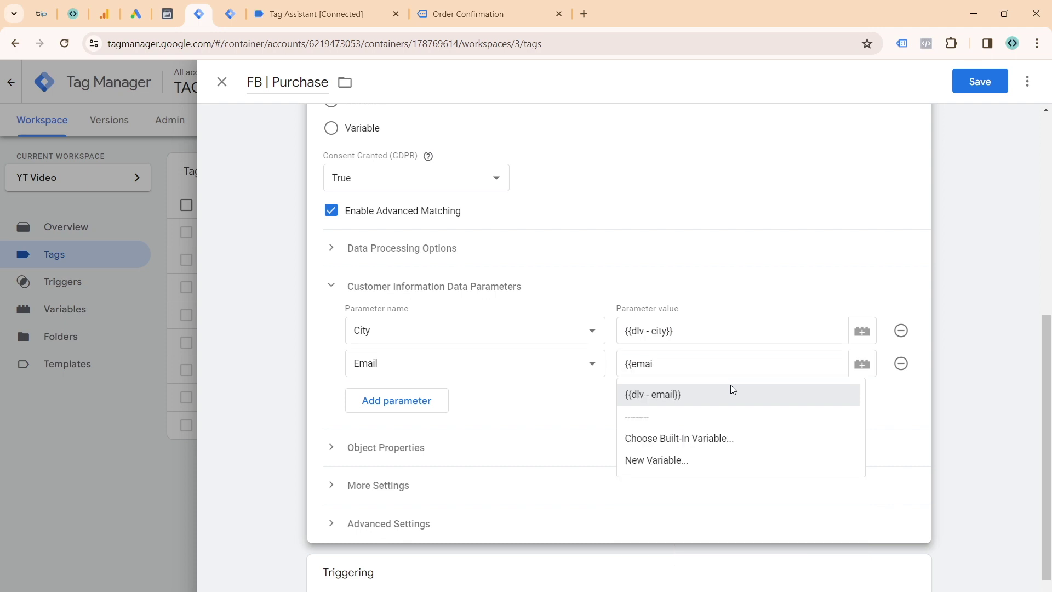
left_click(731, 387)
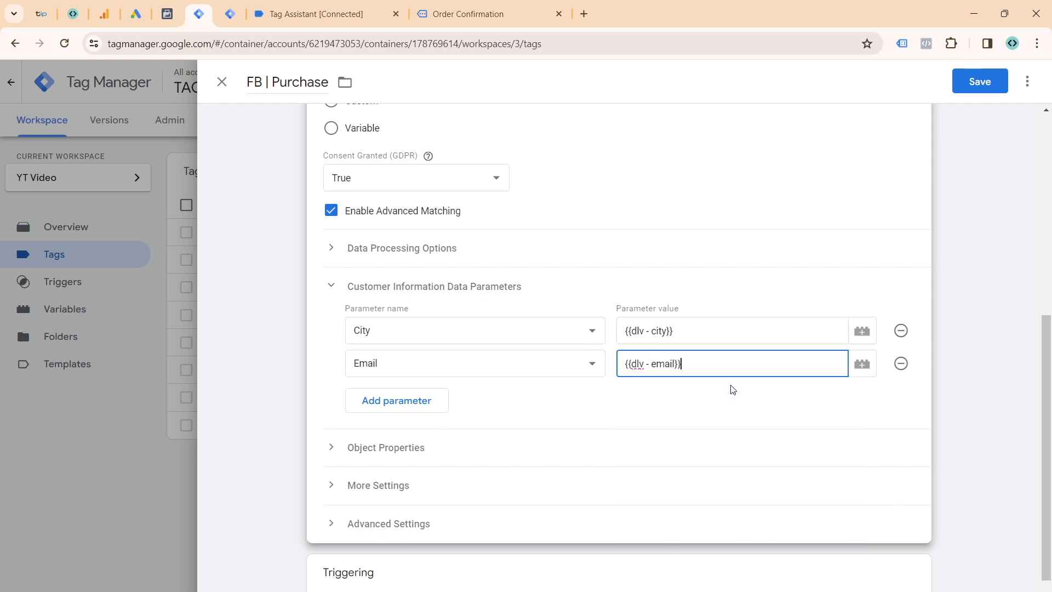
left_click(316, 27)
left_click_drag(195, 324, 204, 403)
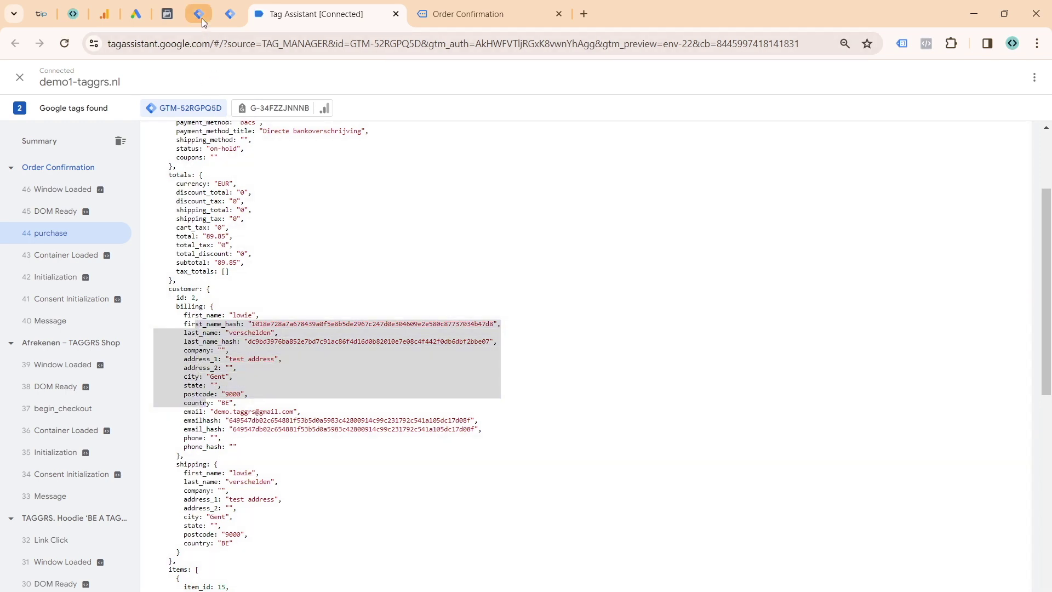
left_click(200, 16)
left_click(355, 403)
left_click(364, 396)
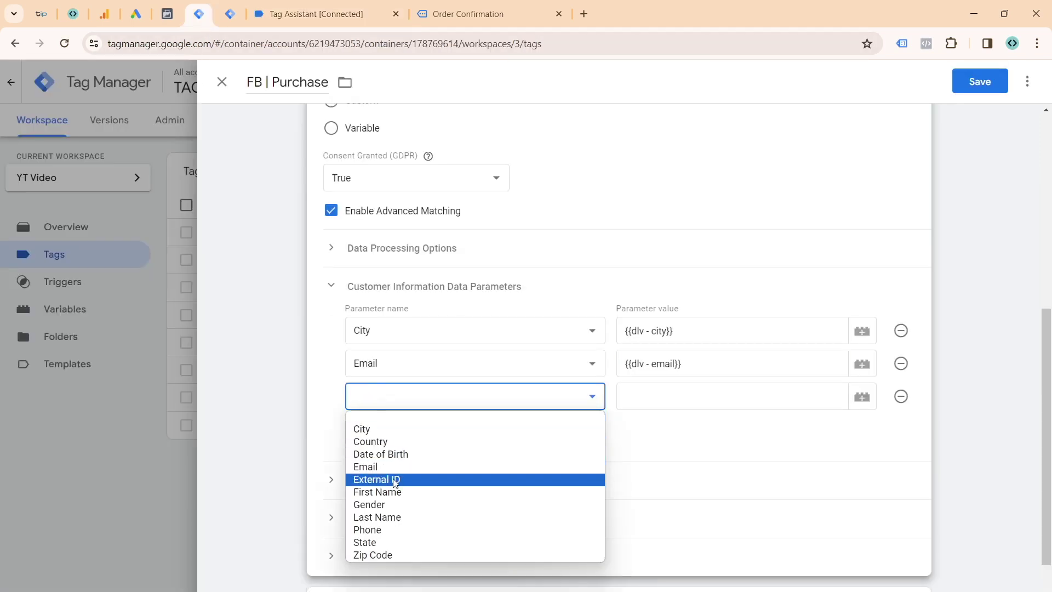
left_click(753, 436)
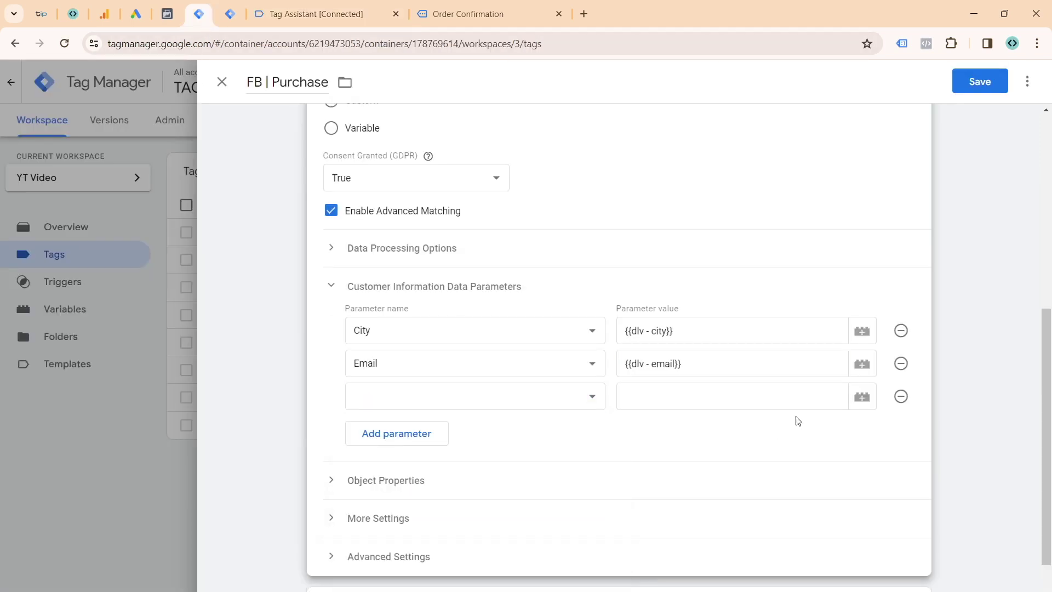
left_click(900, 397)
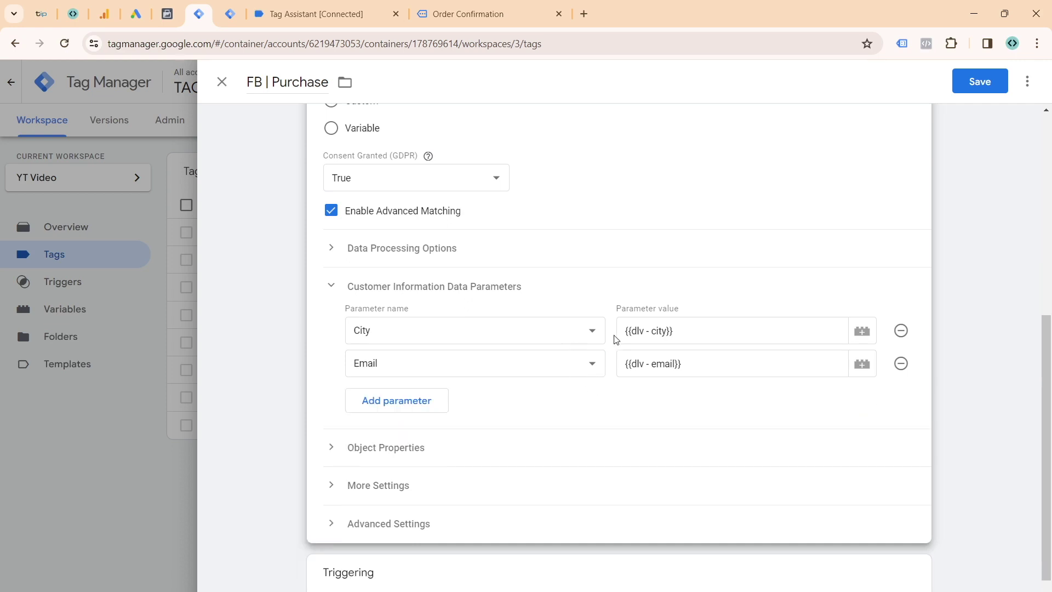
- Review the Object Properties and Customer Information Data Parameters of the FB | Purchase tag, and save the tag
left_click(419, 457)
scroll(410, 438, "down", 5)
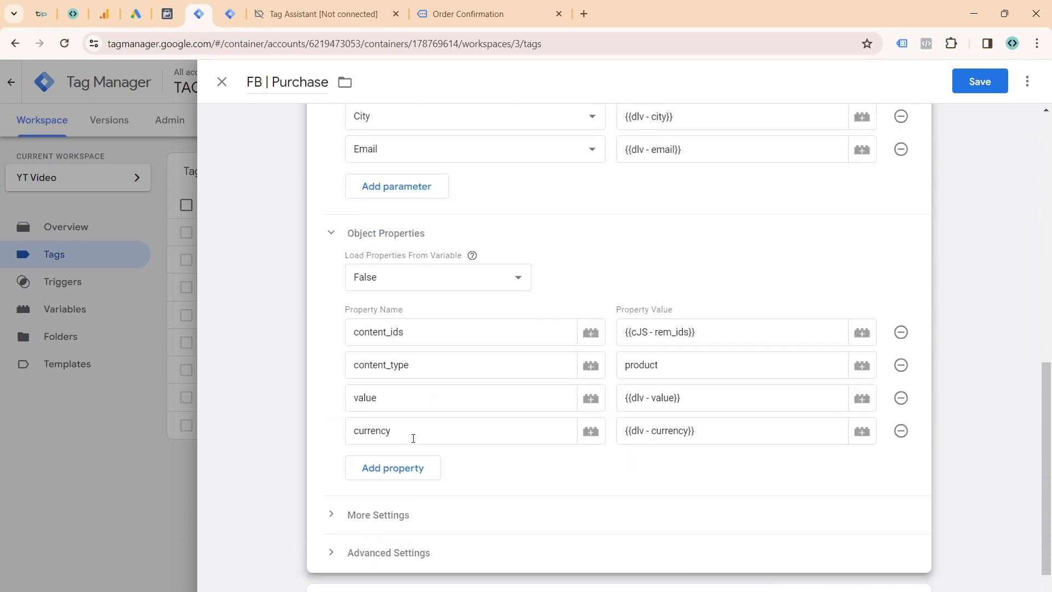
left_click(400, 436)
scroll(412, 416, "up", 10)
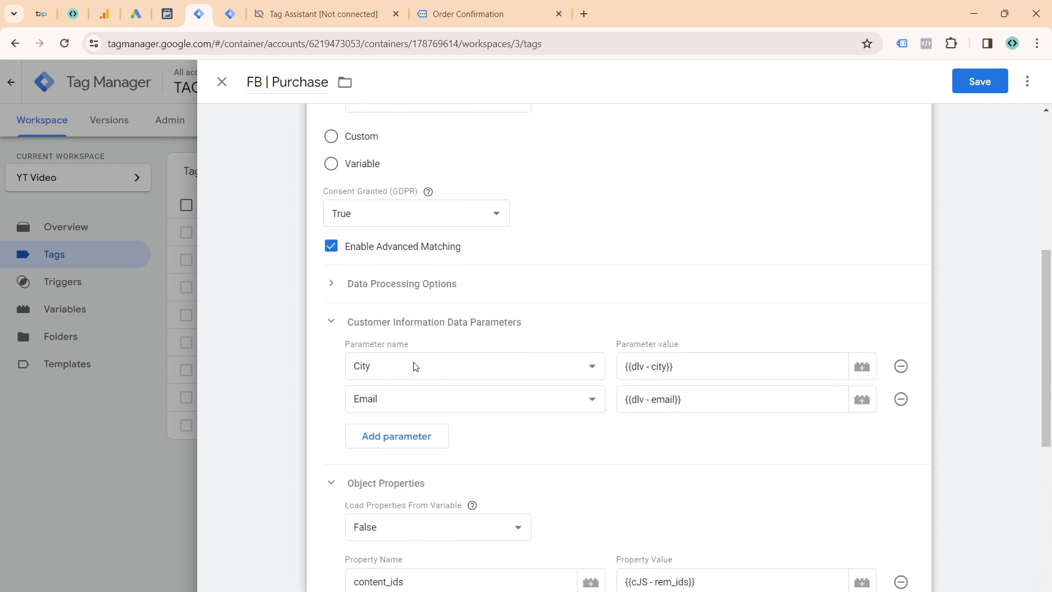
scroll(898, 262, "down", 4)
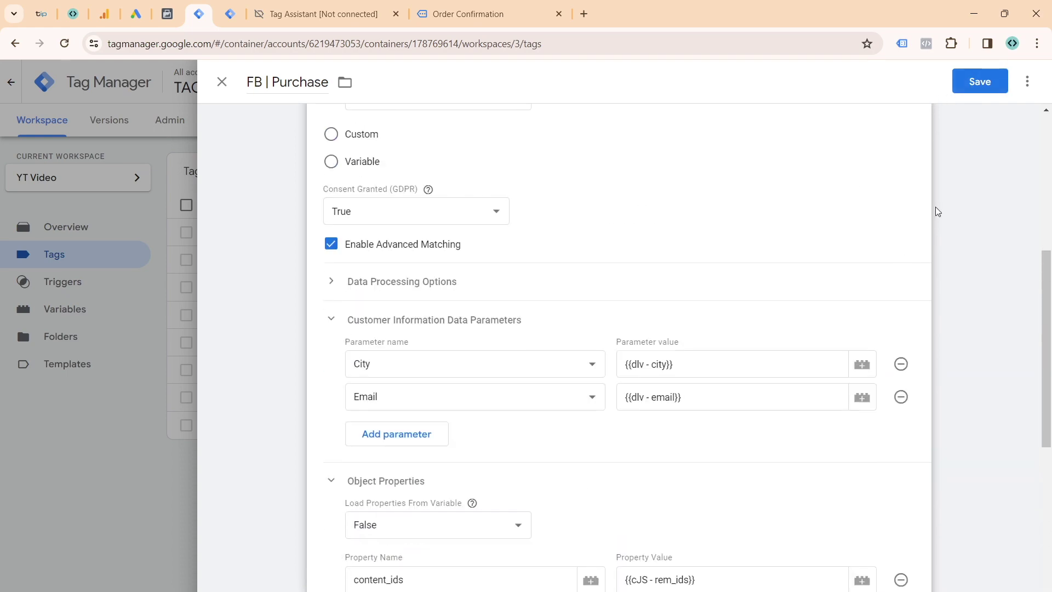
scroll(928, 216, "up", 7)
left_click(979, 81)
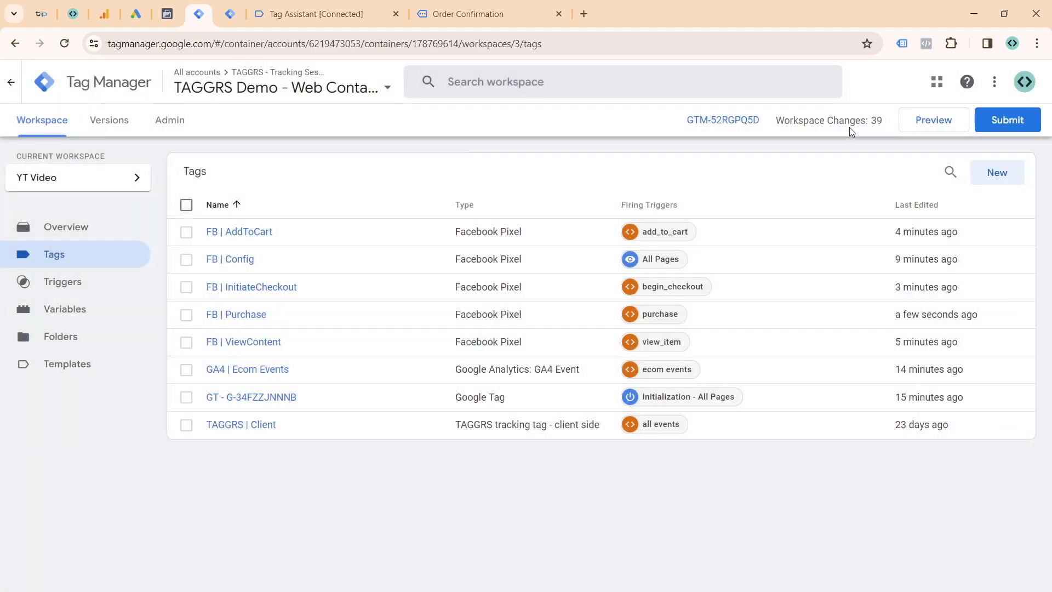
- Start preview mode for the web container and switch to the connected demo shop page
left_click(911, 119)
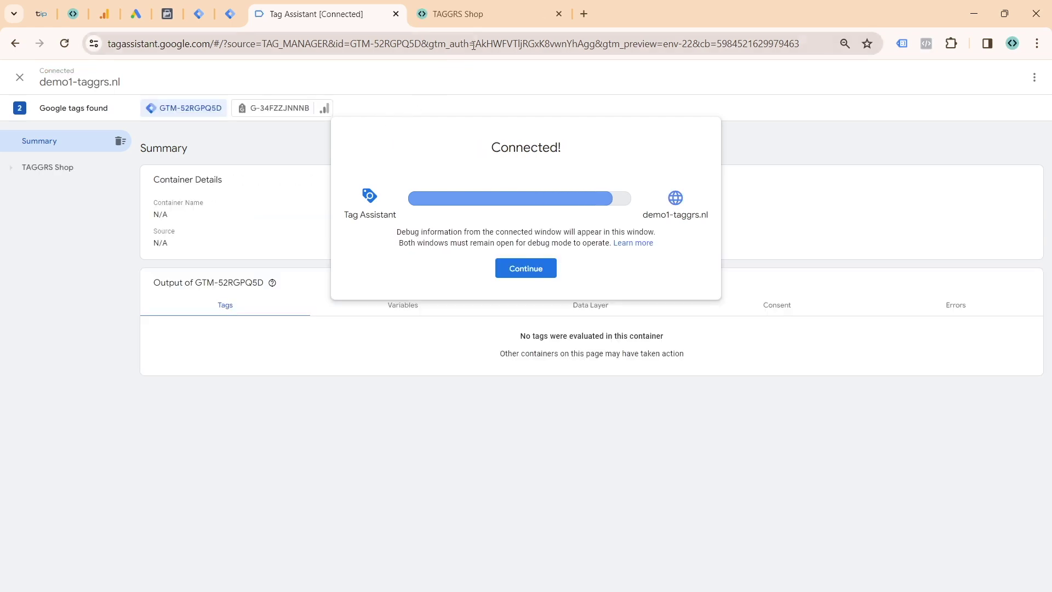
left_click(526, 268)
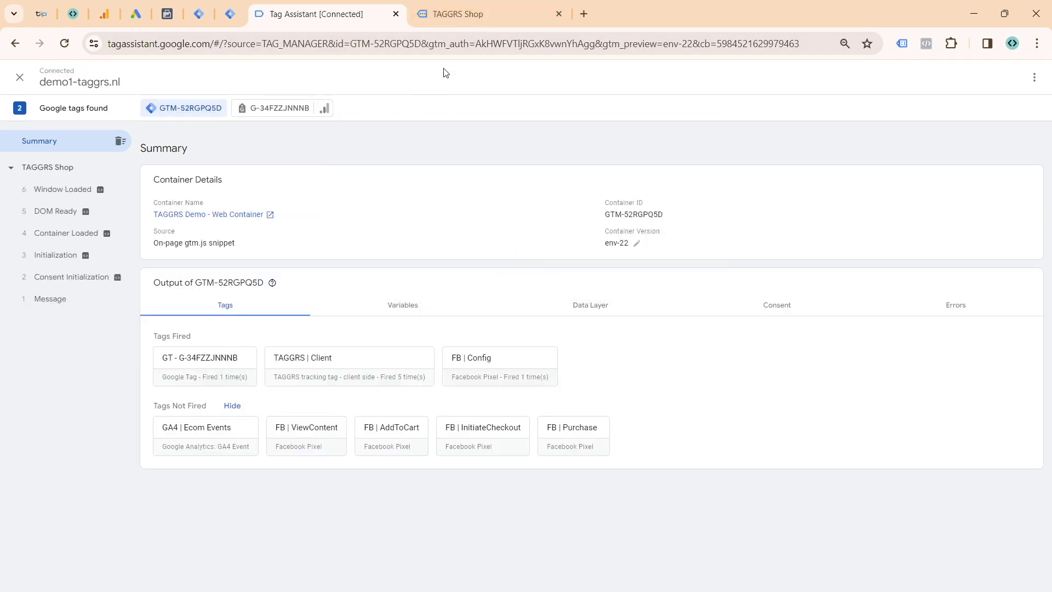
left_click(453, 25)
- Place a test order in the shop for one TAGGRS. Hoodie 'BE A TAGGR', paid by Directe bankoverschrijving
left_click(509, 345)
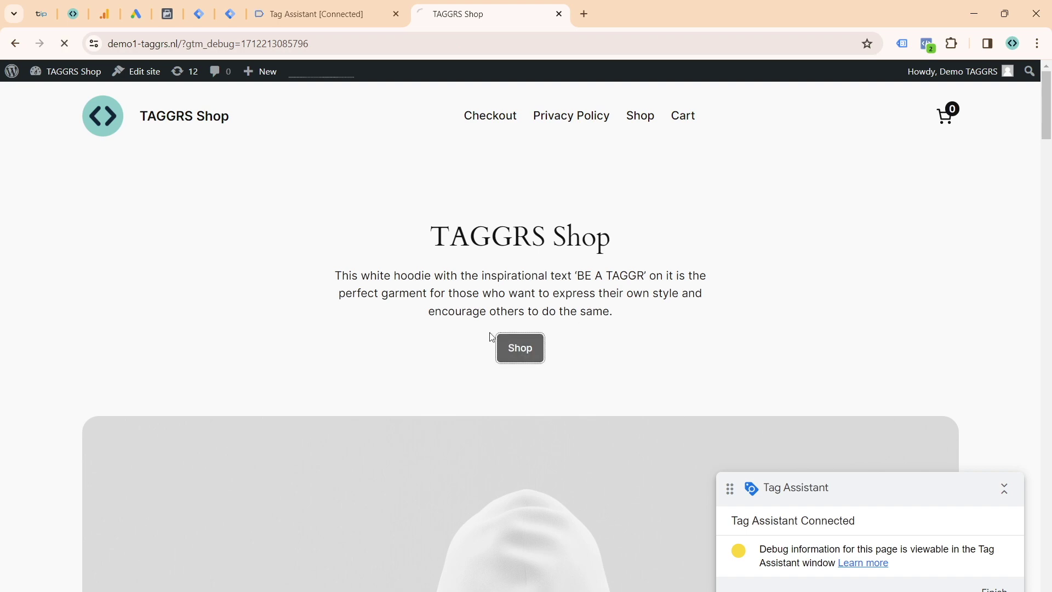
left_click(285, 336)
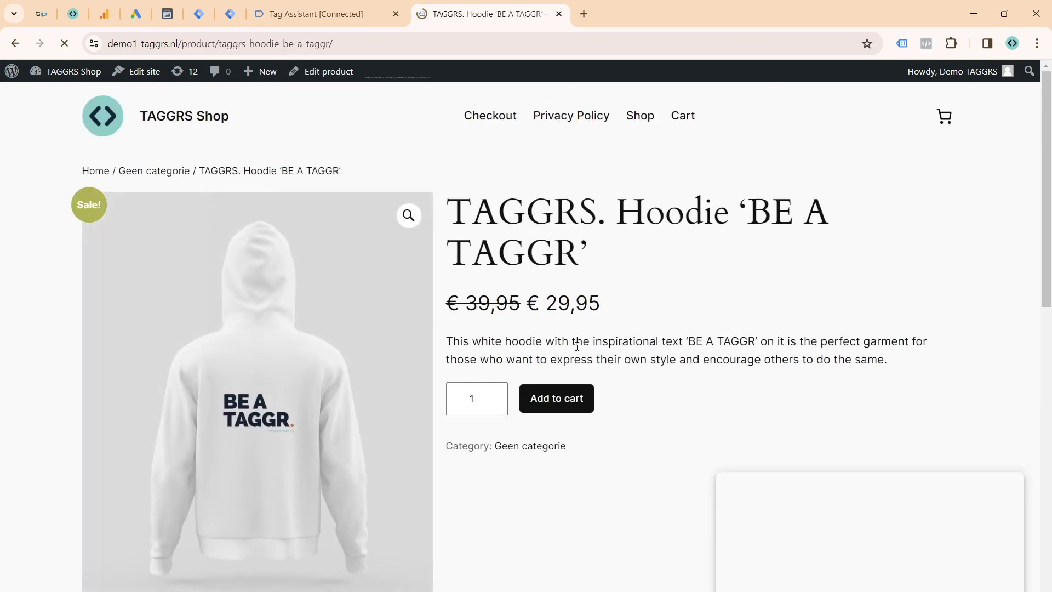
left_click(564, 398)
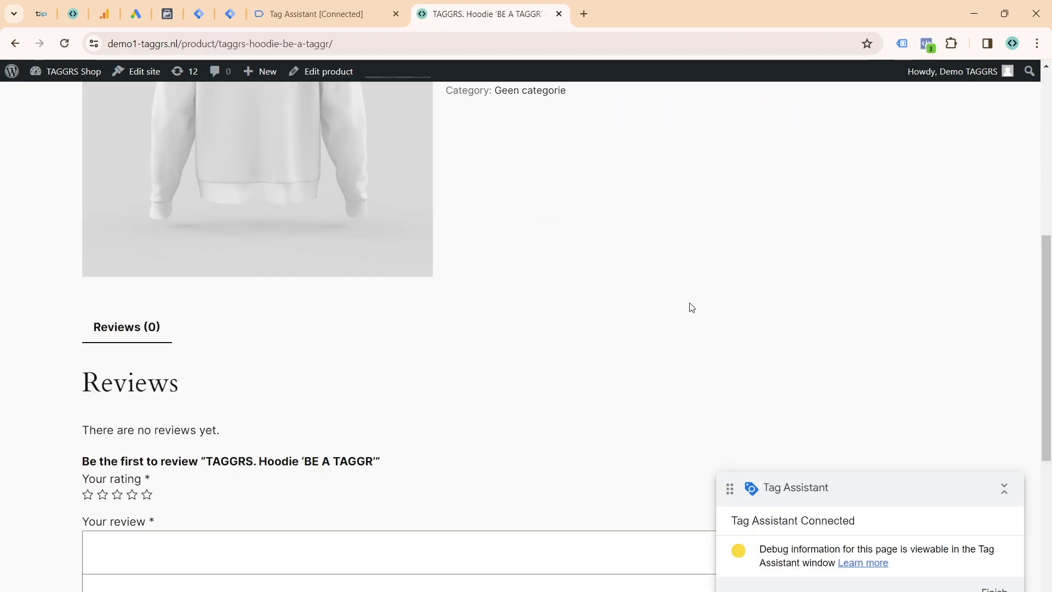
left_click(942, 115)
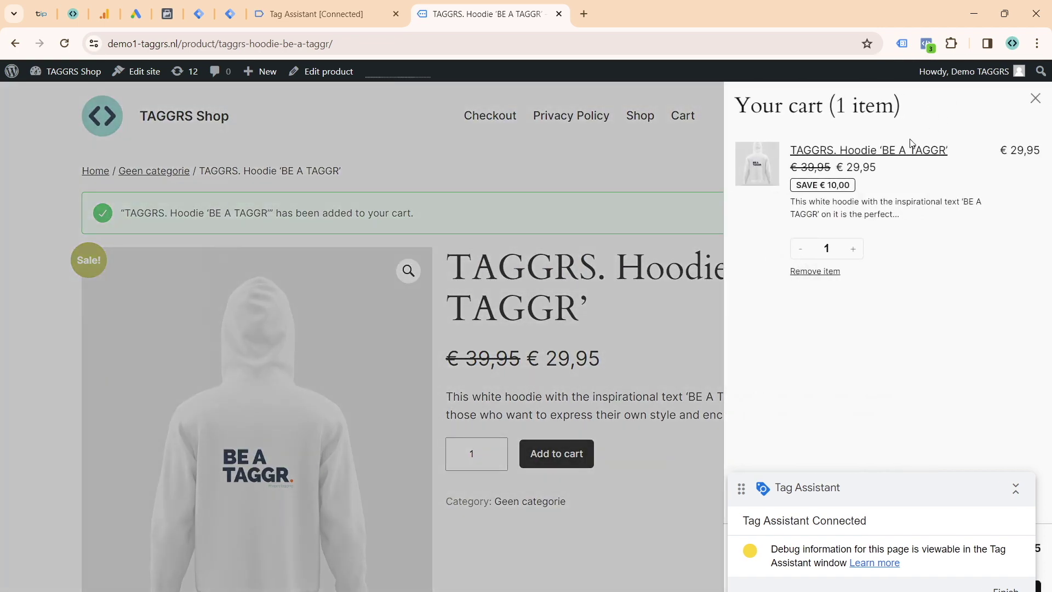
left_click_drag(898, 486, 438, 412)
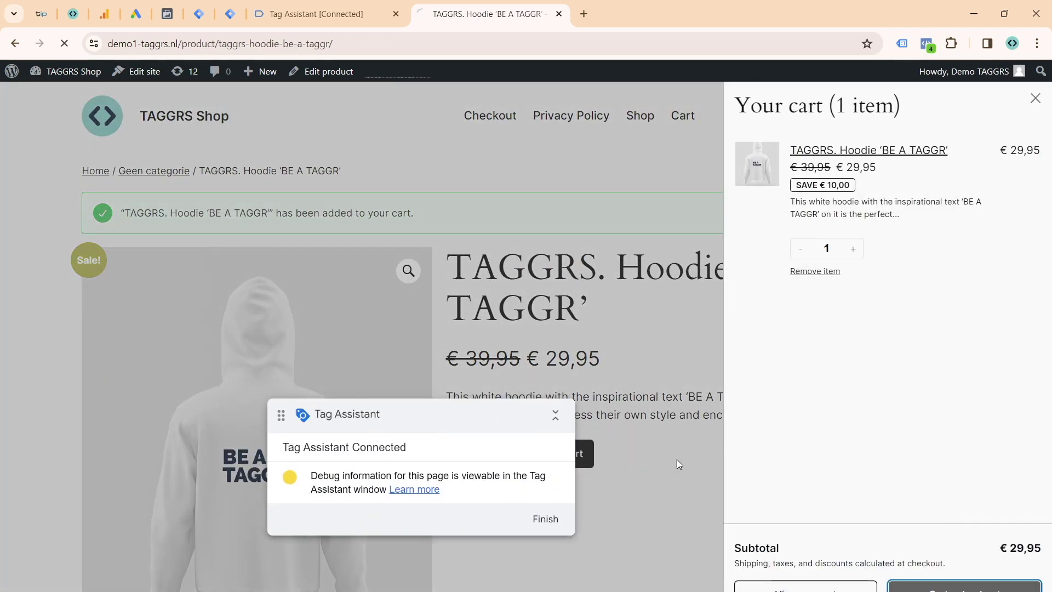
scroll(477, 422, "down", 10)
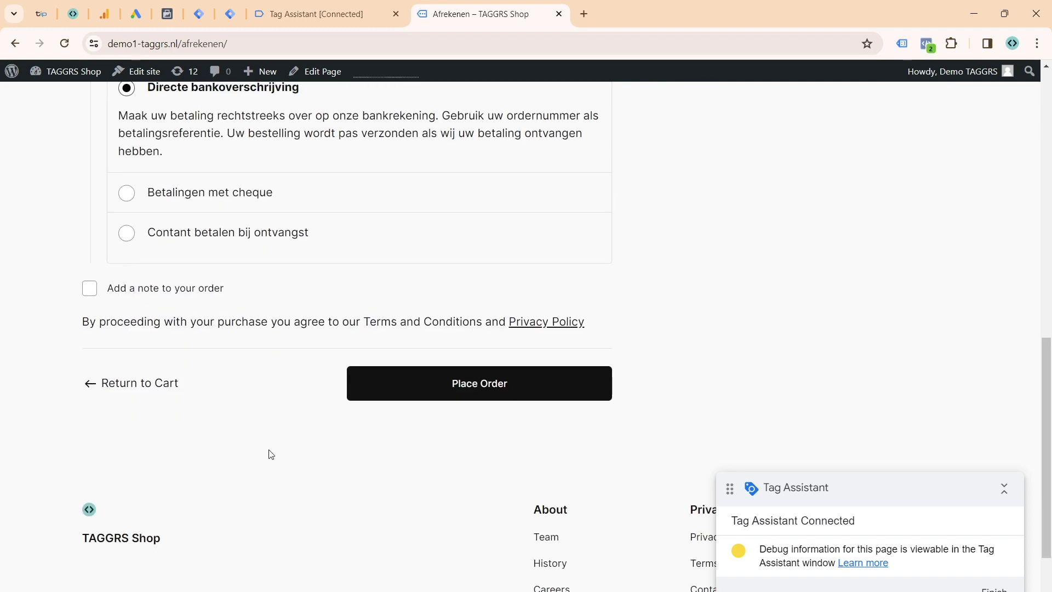
left_click(493, 395)
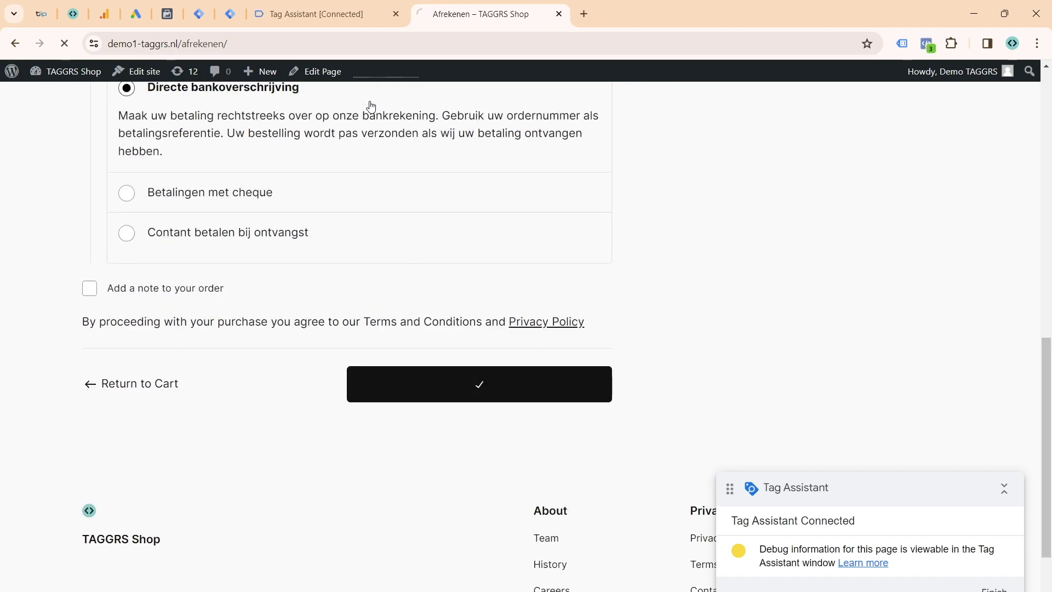
- Switch to Tag Assistant and examine the FB | Purchase tag's advancedMatchingList for the purchase event, checking the order confirmation page too
left_click(305, 6)
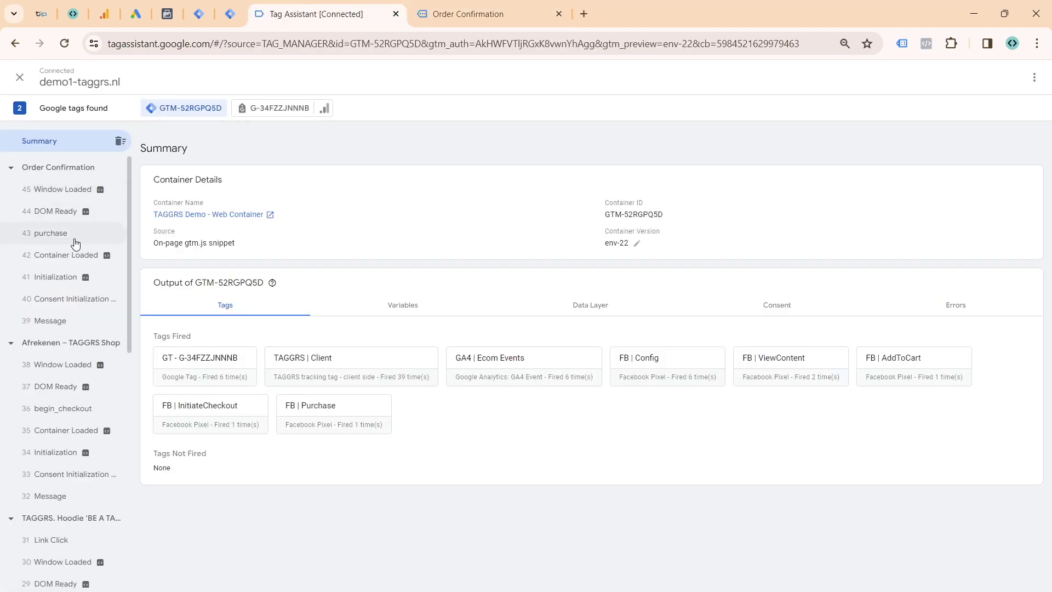
left_click(77, 237)
left_click(504, 326)
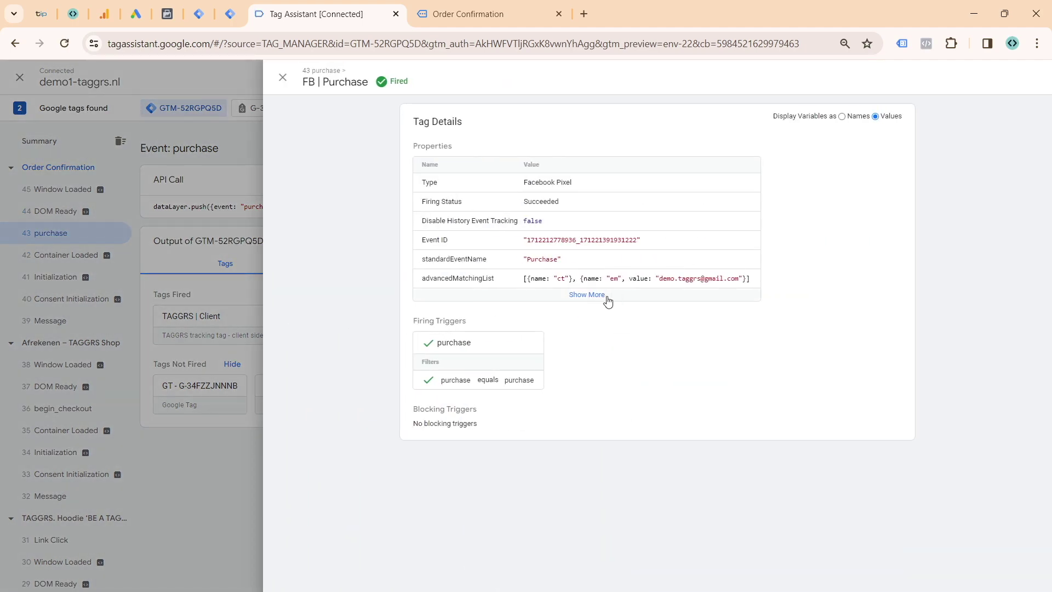
left_click(596, 295)
triple_click(602, 283)
left_click(602, 287)
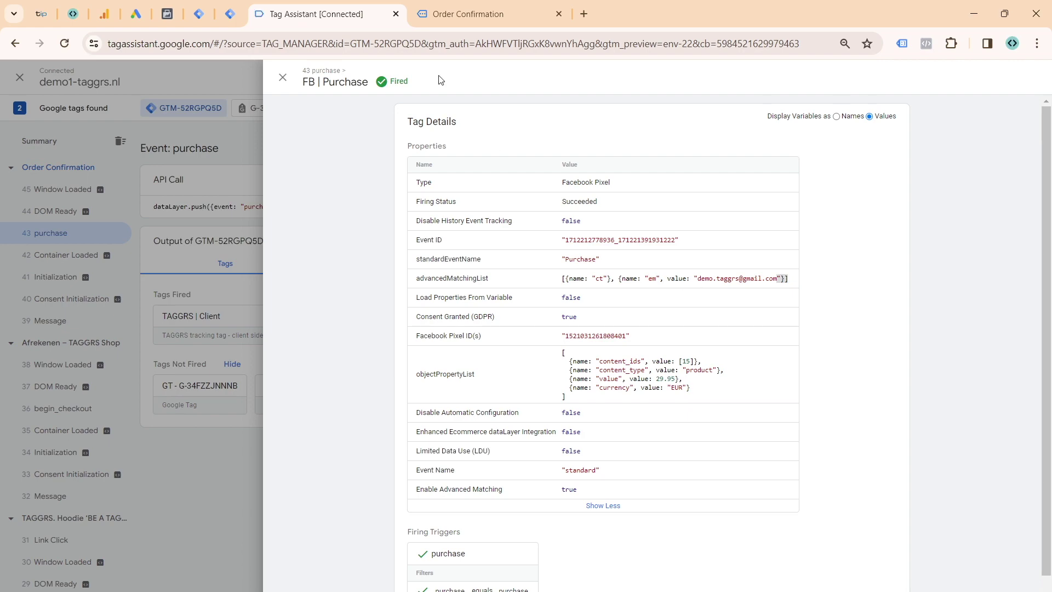
left_click(449, 22)
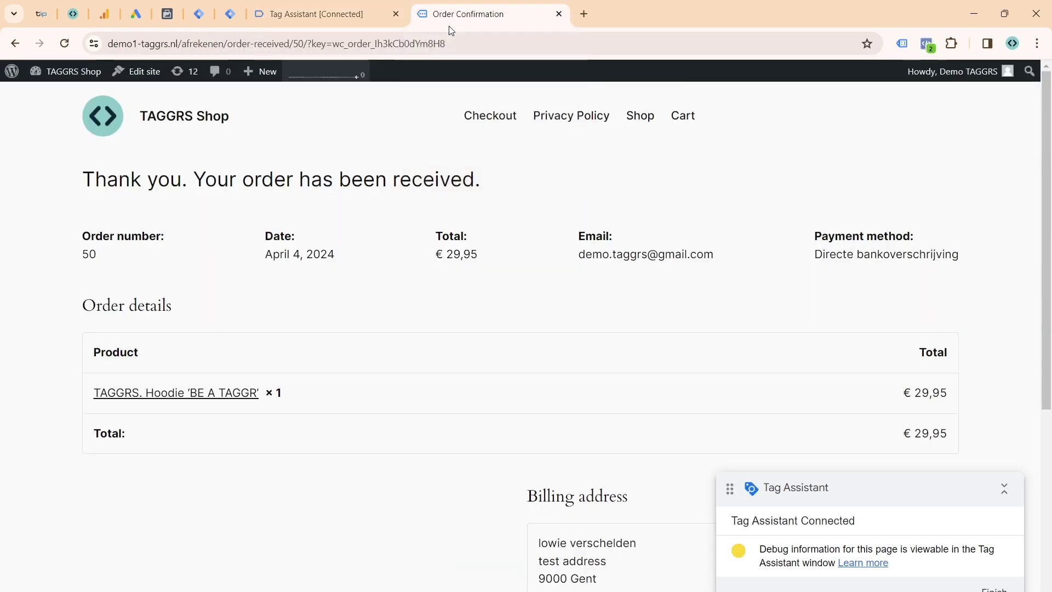
left_click(346, 13)
- Search the purchase event's variables for "city", and expand the dataLayer.push call to examine the customer billing fields
left_click(284, 72)
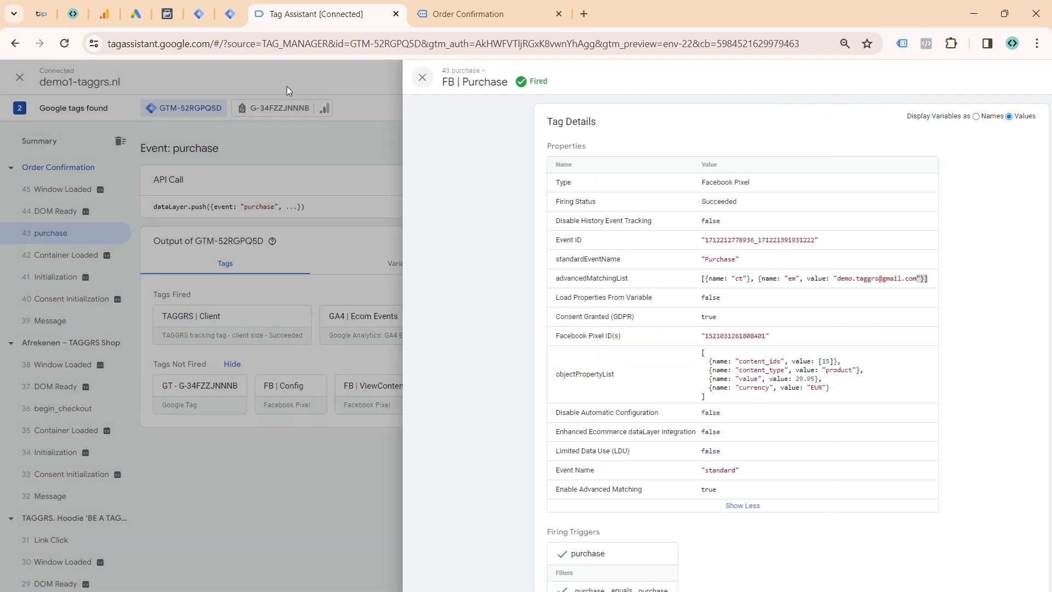
left_click(405, 261)
key("ctrl+f")
type("city")
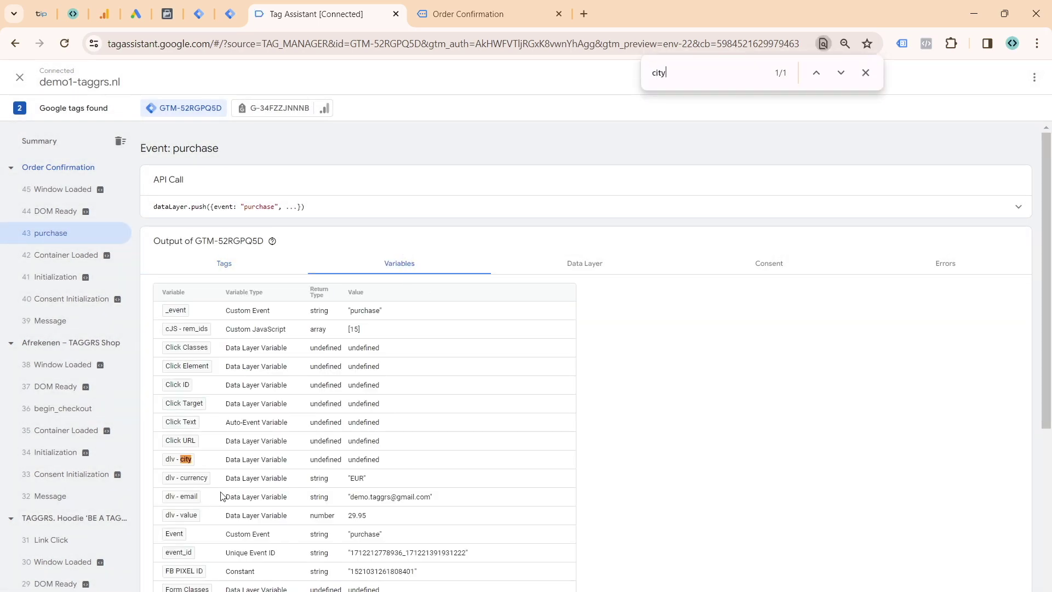
double_click(361, 461)
left_click(343, 213)
scroll(185, 361, "down", 1)
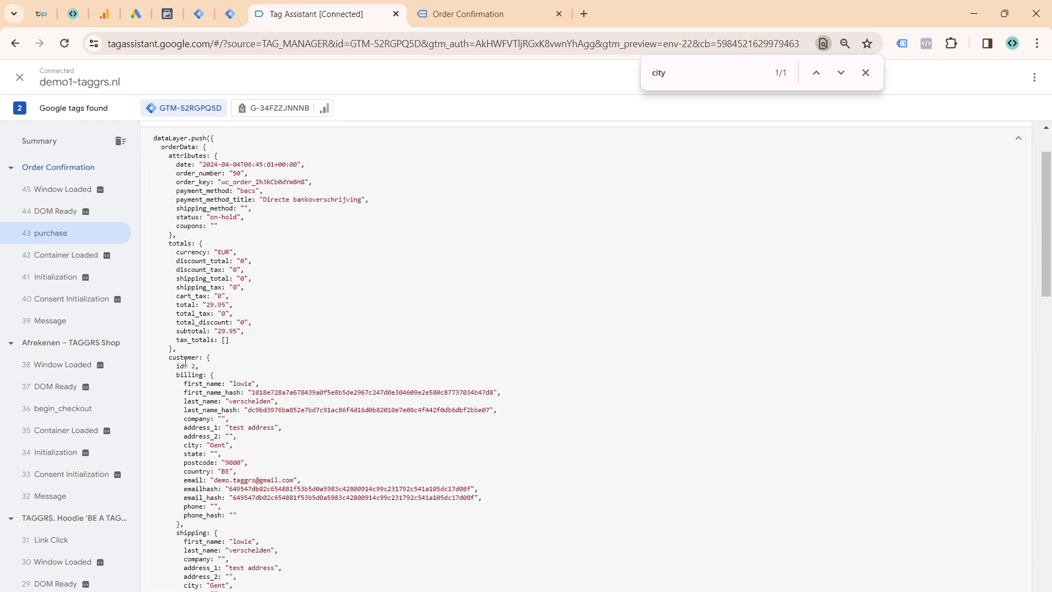
- Examine how orderData, customer and billing are nested in the purchase event's data layer push
double_click(181, 357)
double_click(188, 375)
scroll(207, 230, "up", 1)
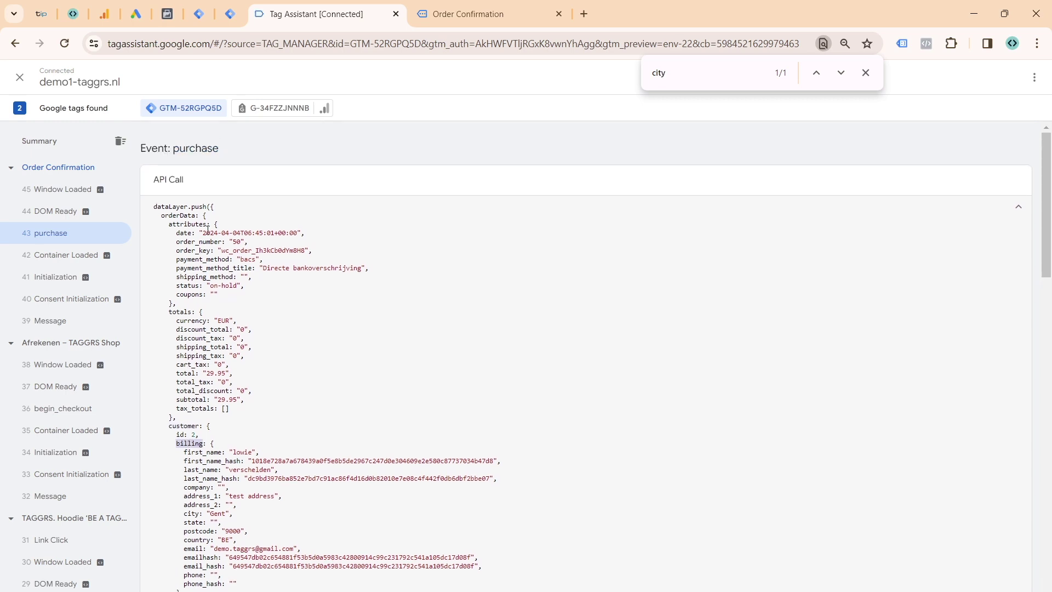
double_click(178, 215)
left_click_drag(162, 212, 173, 428)
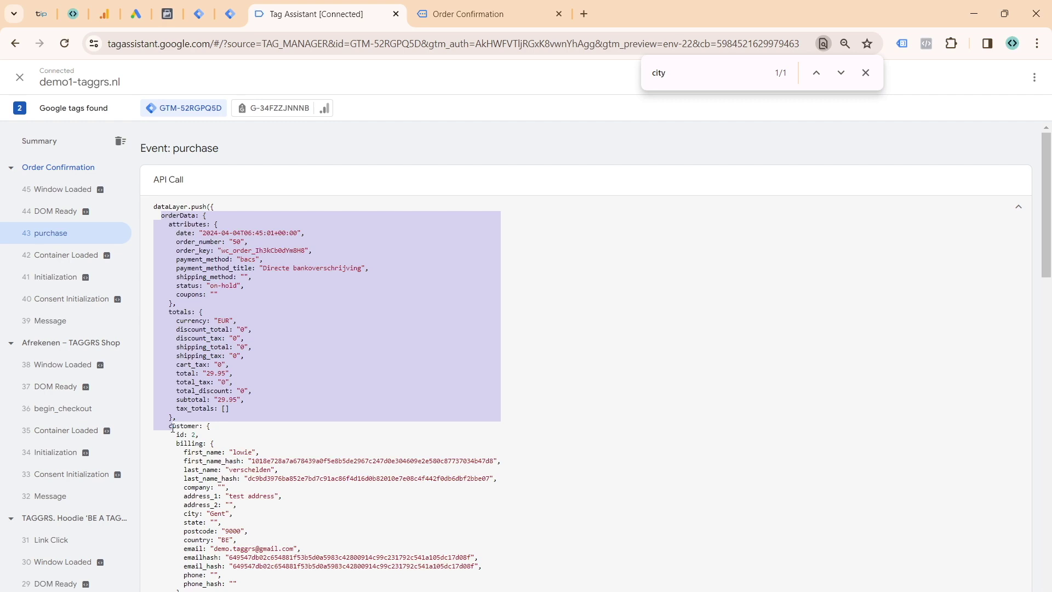
left_click(178, 428)
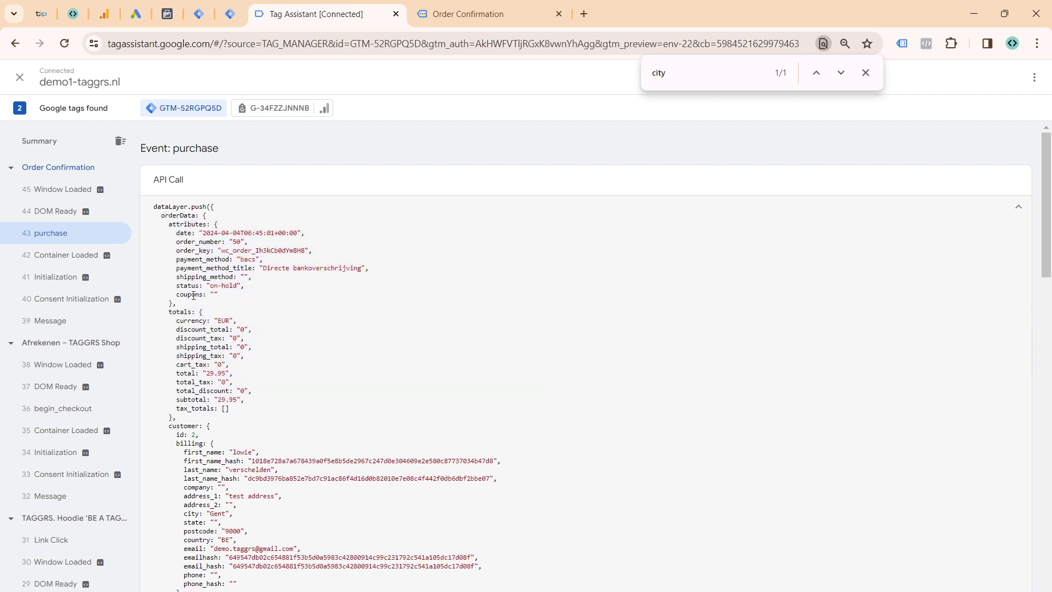
- Switch to the web container in Tag Manager and check the data layer path used by the dlv - email variable
key("ctrl+shift+Tab")
key("ctrl+shift+Tab")
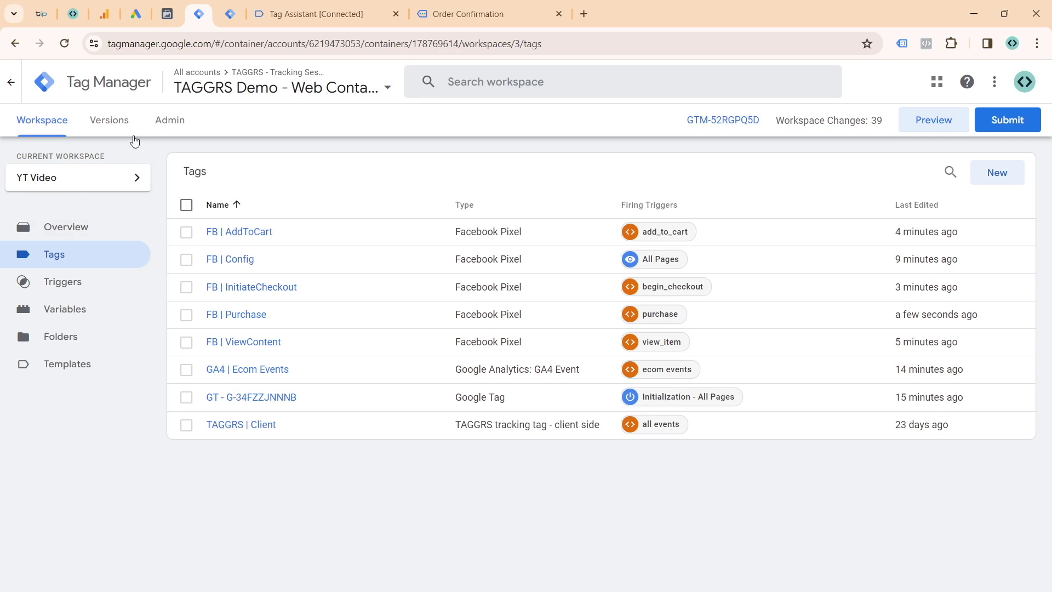
left_click(97, 320)
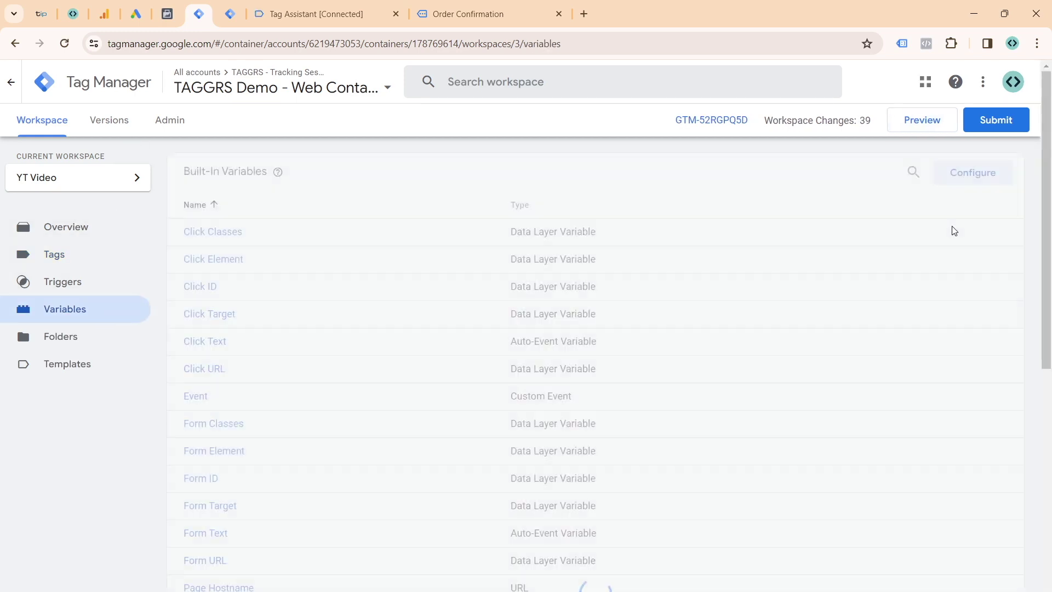
left_click(912, 172)
type("cit")
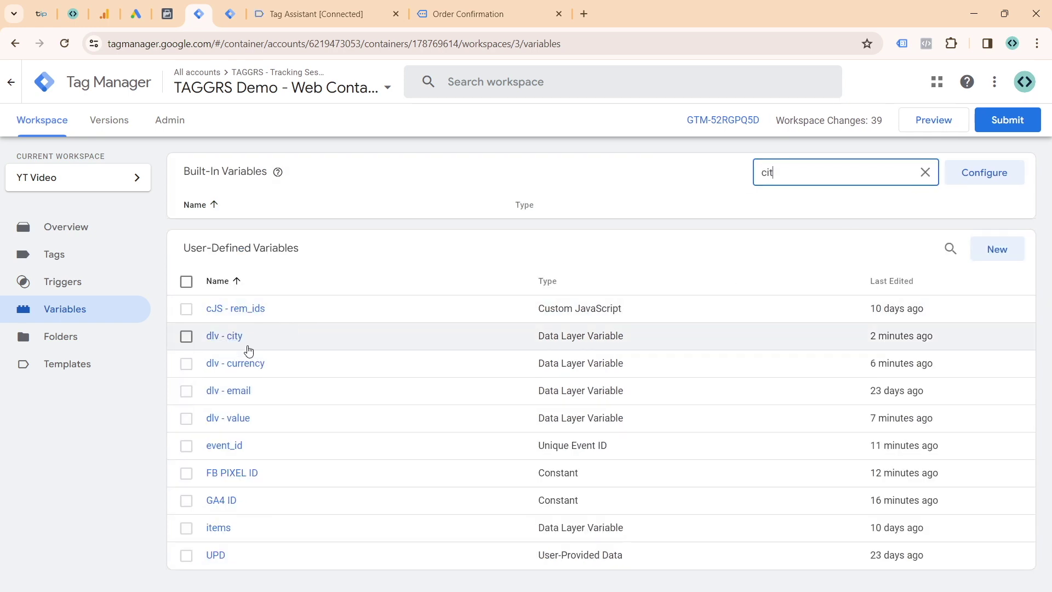
left_click(244, 391)
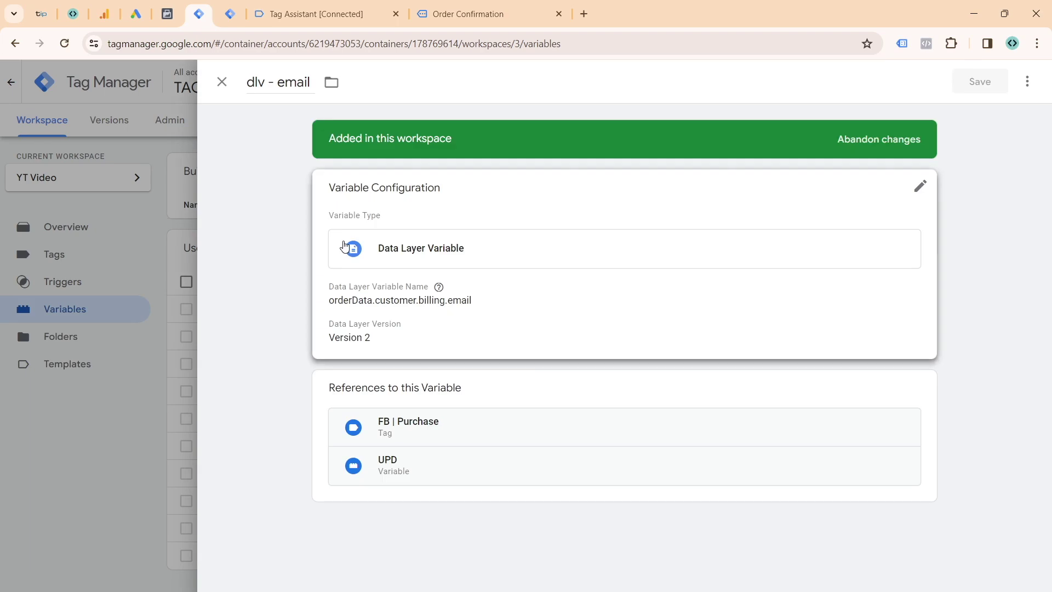
left_click(91, 414)
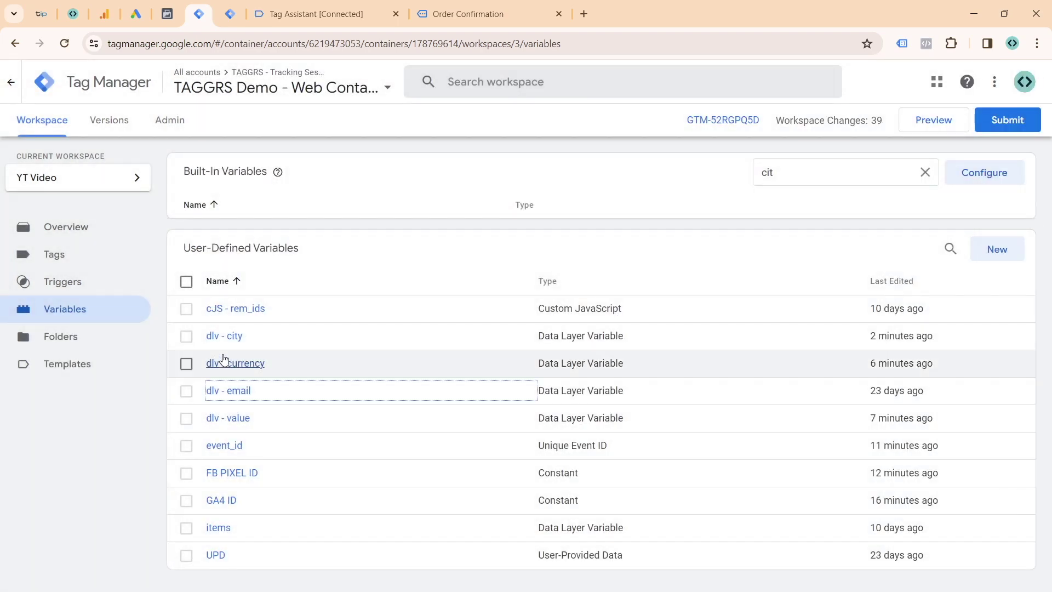
- Set the data layer variable name of dlv - city to orderData.customer.billing.city and save the variable
left_click(224, 336)
left_click(362, 278)
left_click(337, 328)
type("orderData.customer.billing.city")
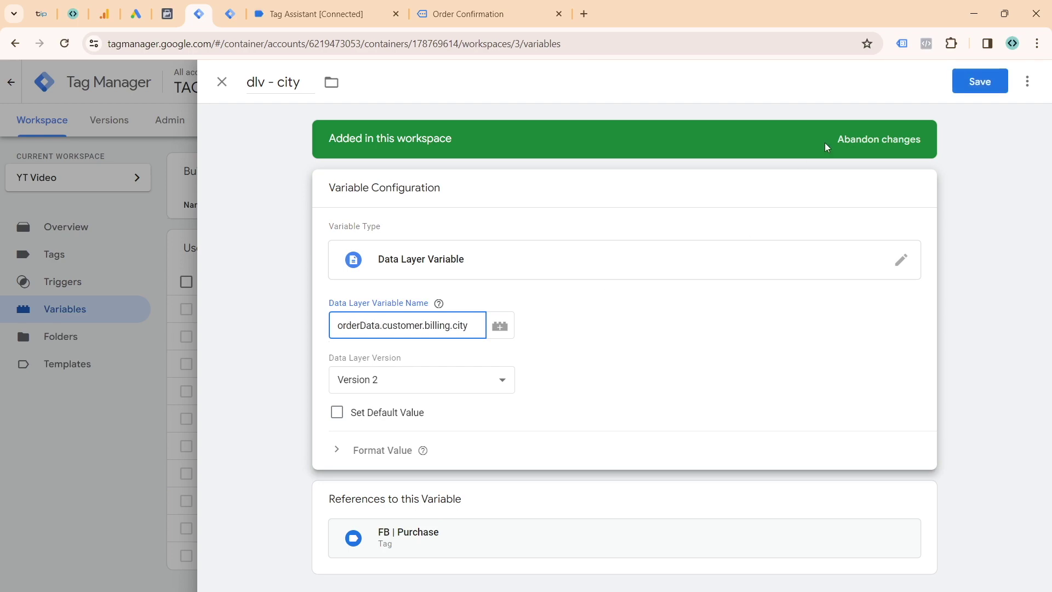
left_click(959, 81)
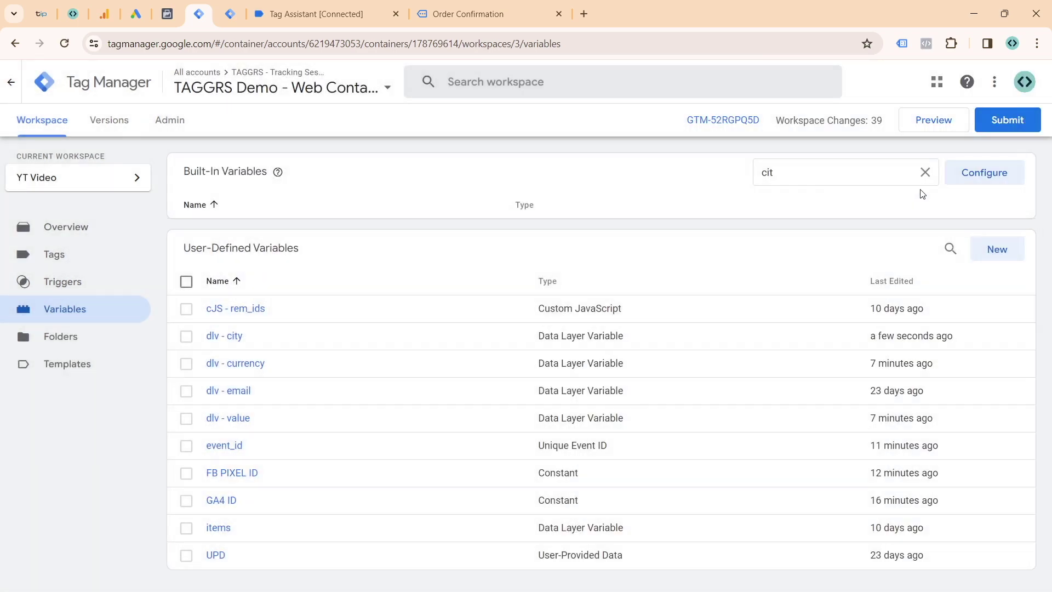
- Restart preview mode for the web container and add the 'BE A TAGGR' hoodie to the cart in the connected shop
left_click(934, 120)
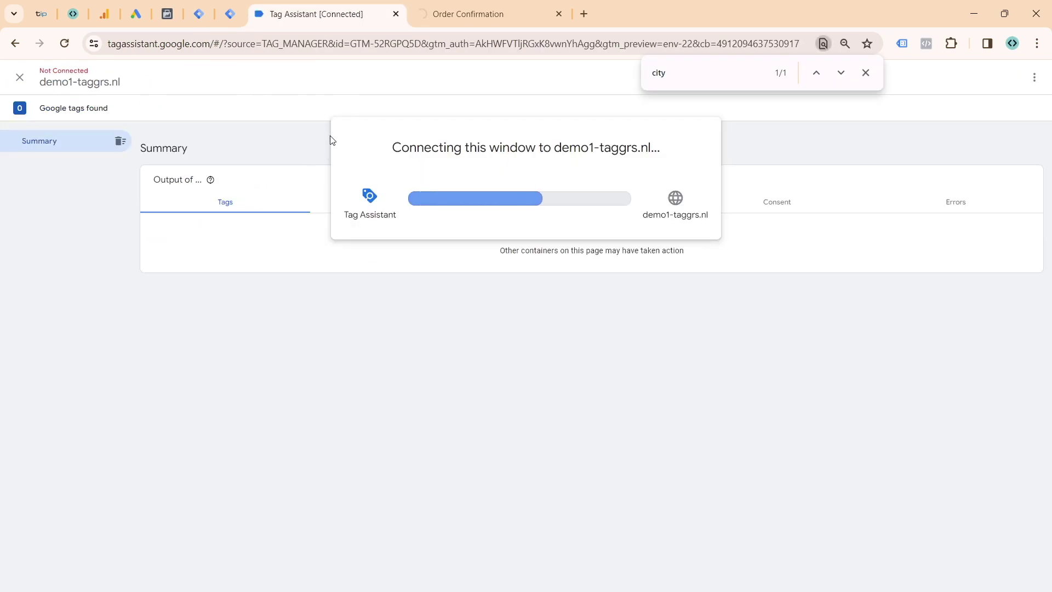
left_click(450, 19)
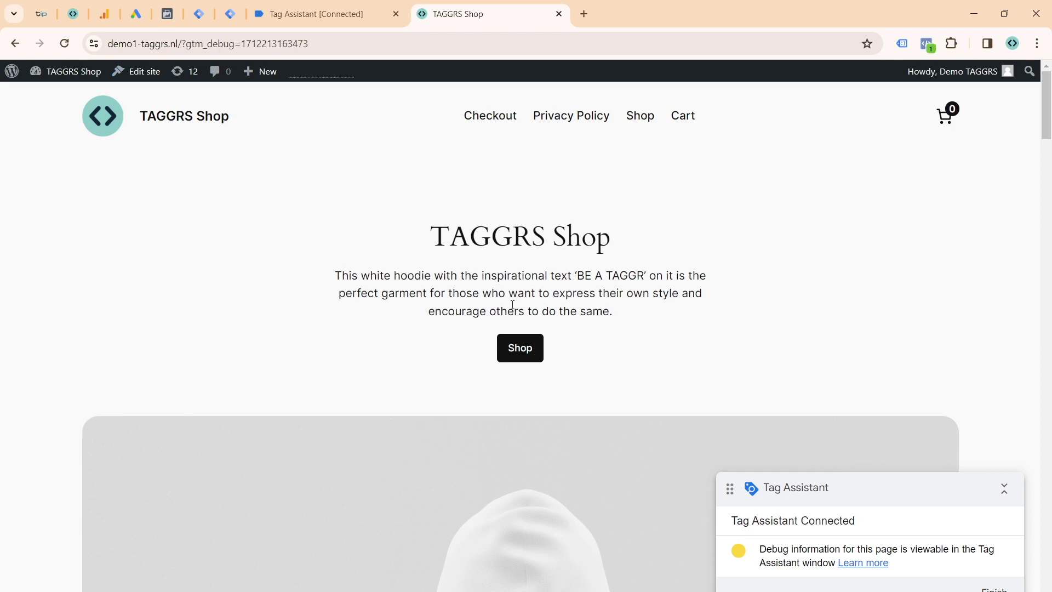
scroll(561, 272, "down", 3)
left_click(307, 356)
left_click(575, 390)
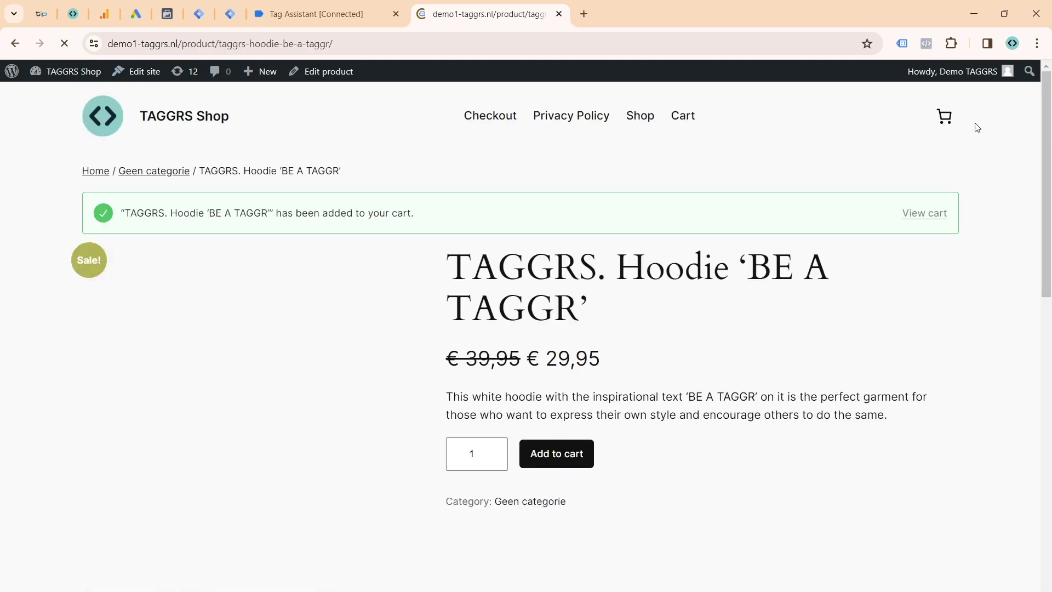
- Proceed from the cart to checkout and place the order using the prefilled details
left_click(940, 120)
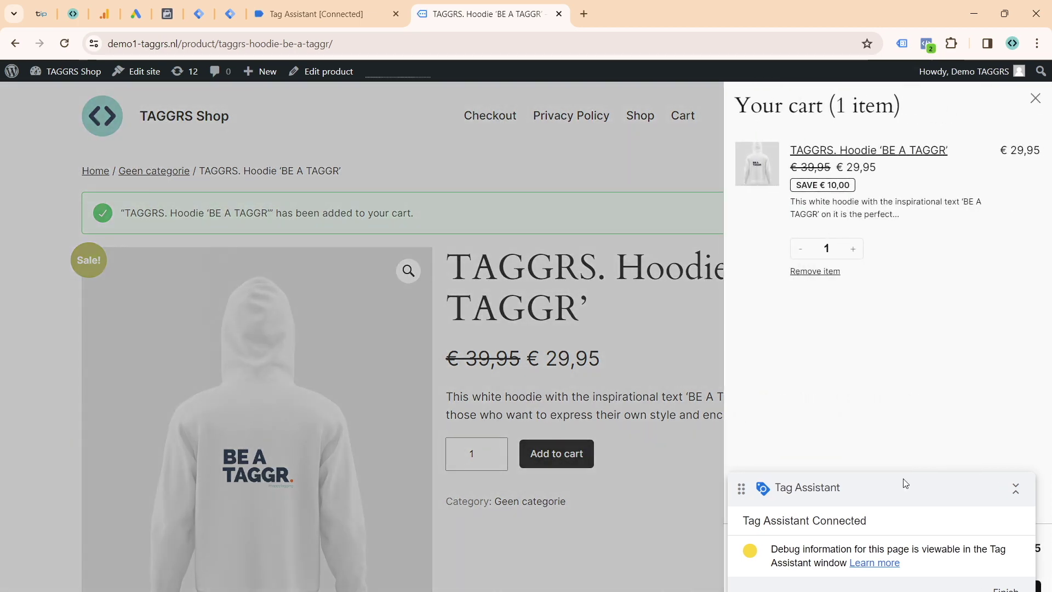
left_click(964, 586)
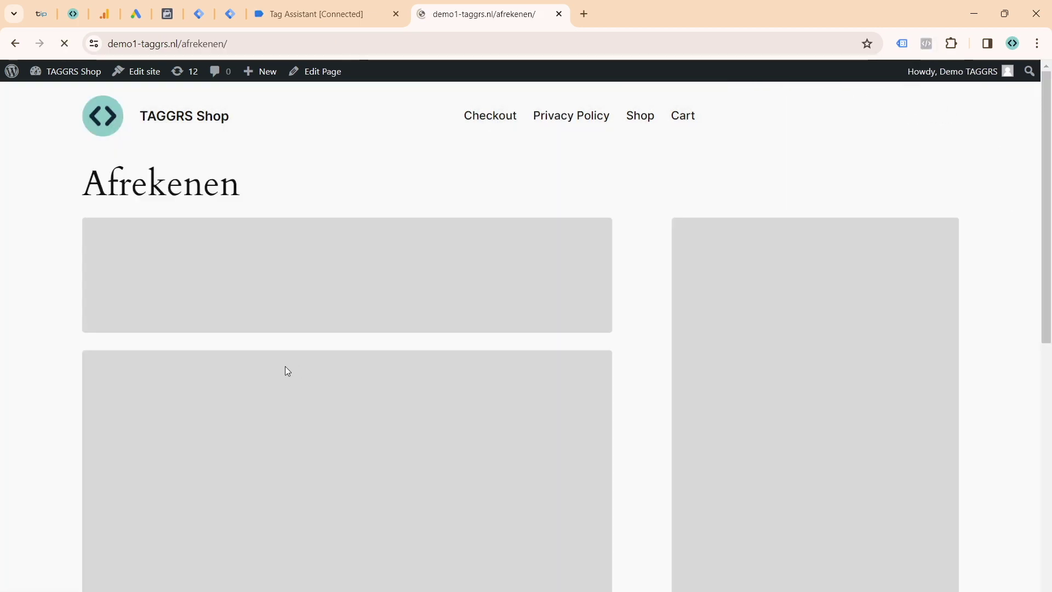
scroll(296, 371, "down", 10)
left_click(403, 582)
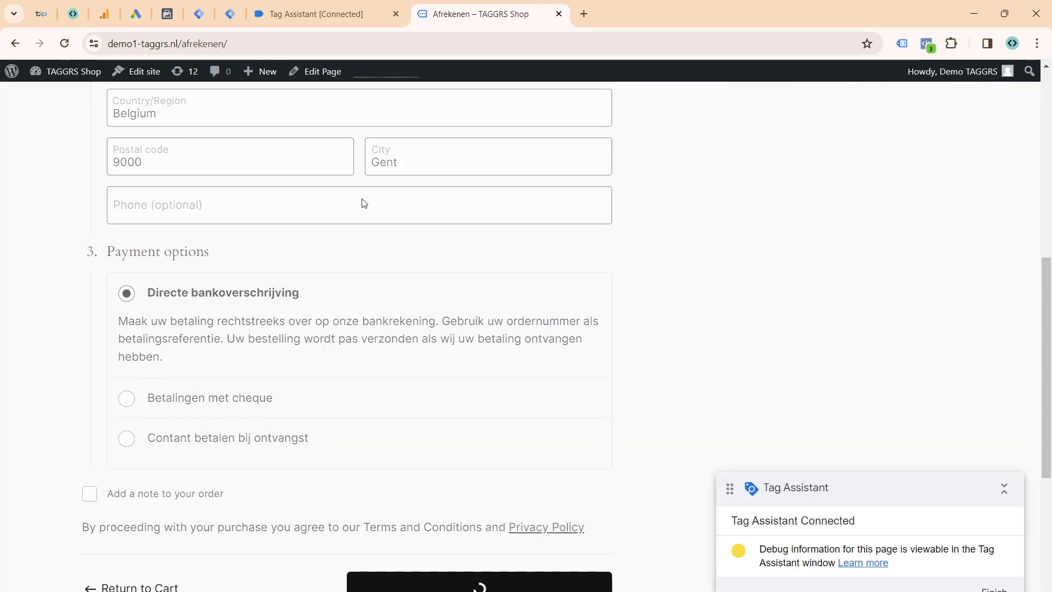
- Return to Tag Assistant and inspect the FB | InitiateCheckout tag's details on the begin_checkout event
left_click(328, 14)
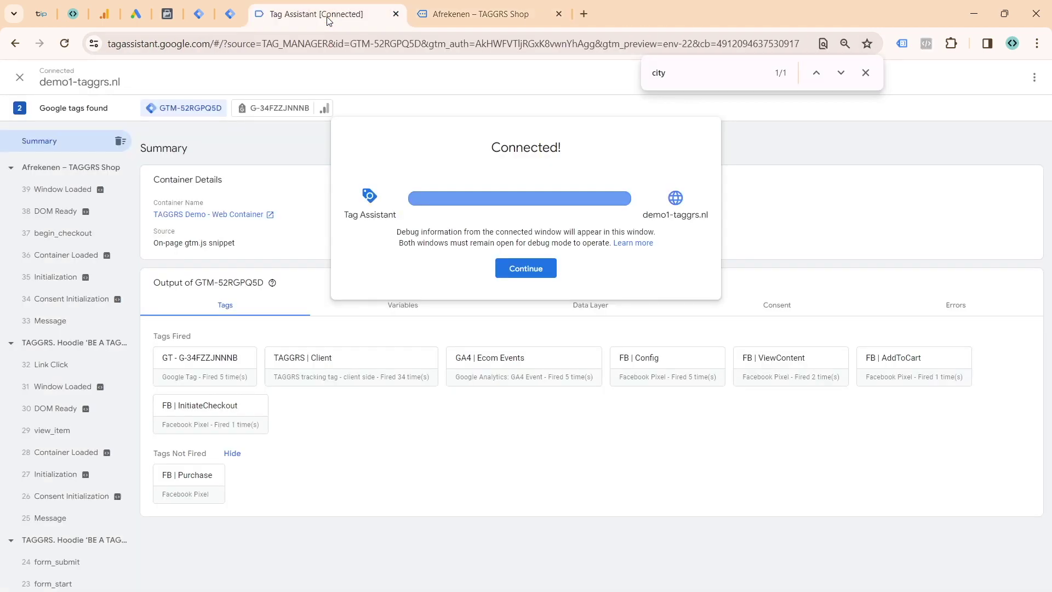
left_click(534, 268)
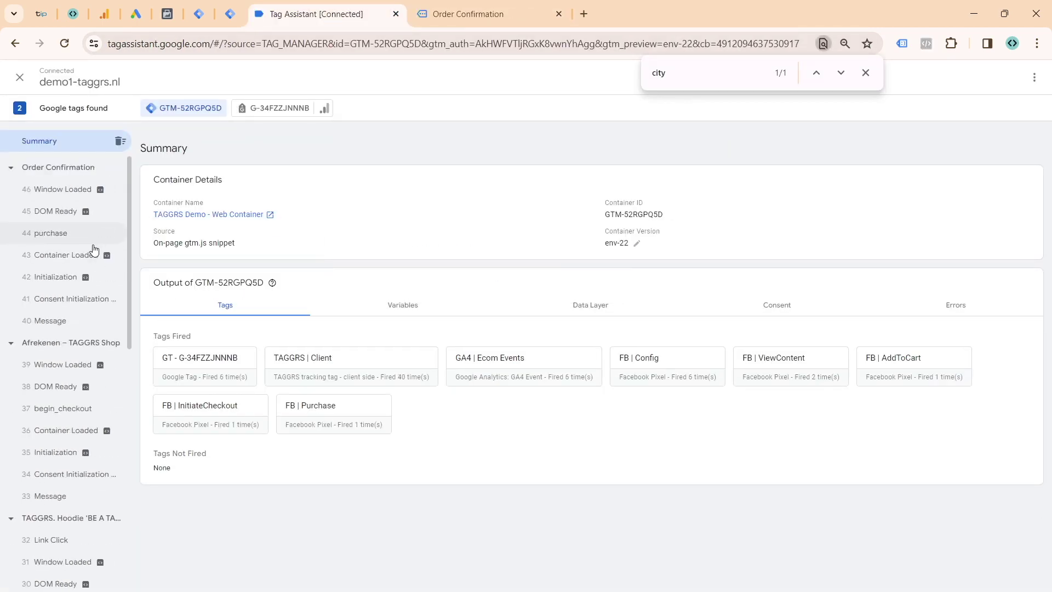
left_click(80, 412)
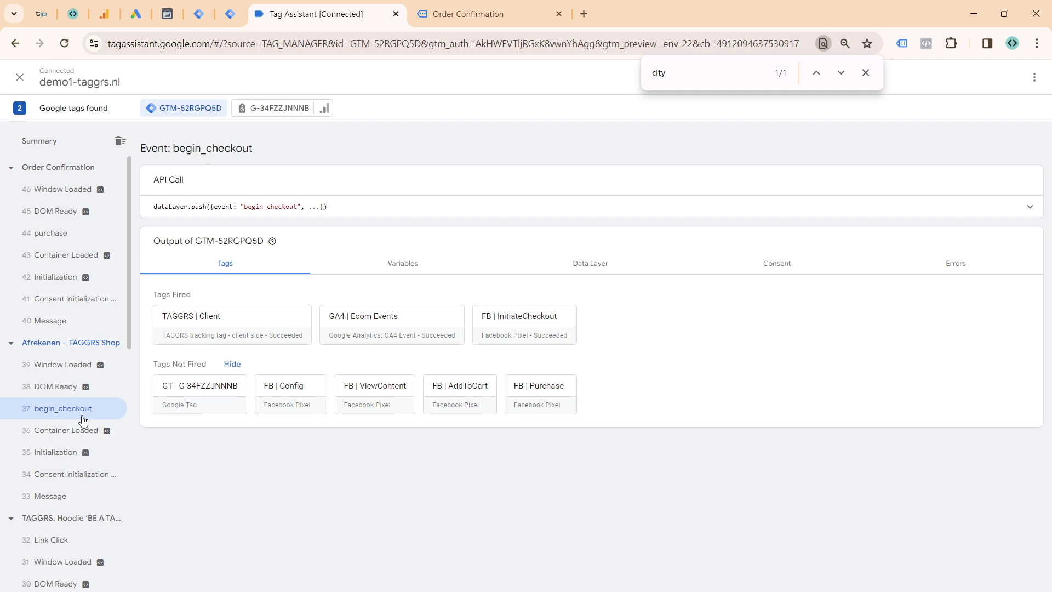
left_click(551, 342)
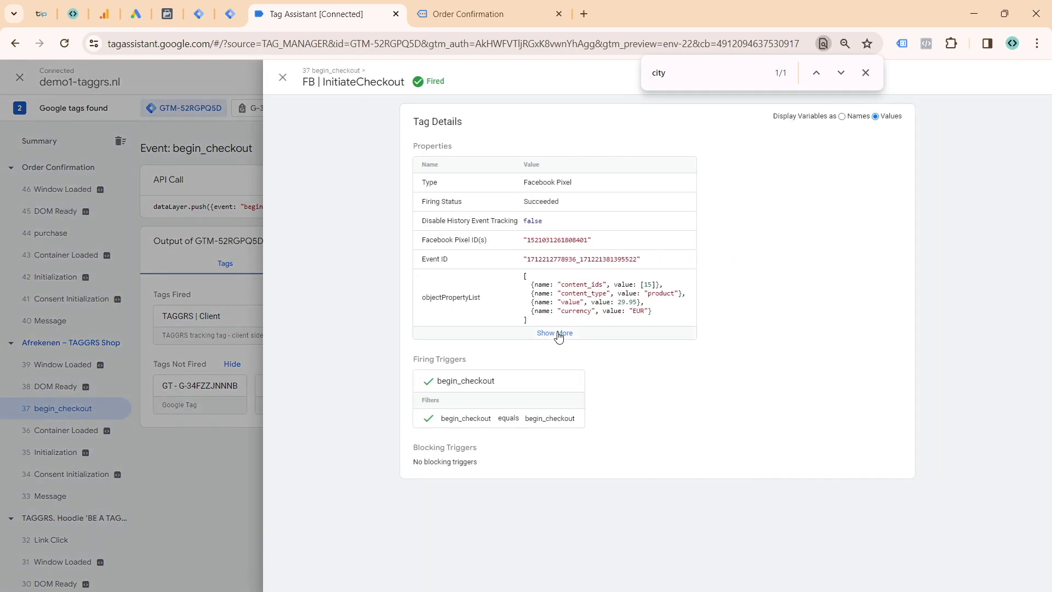
left_click(558, 333)
left_click(189, 377)
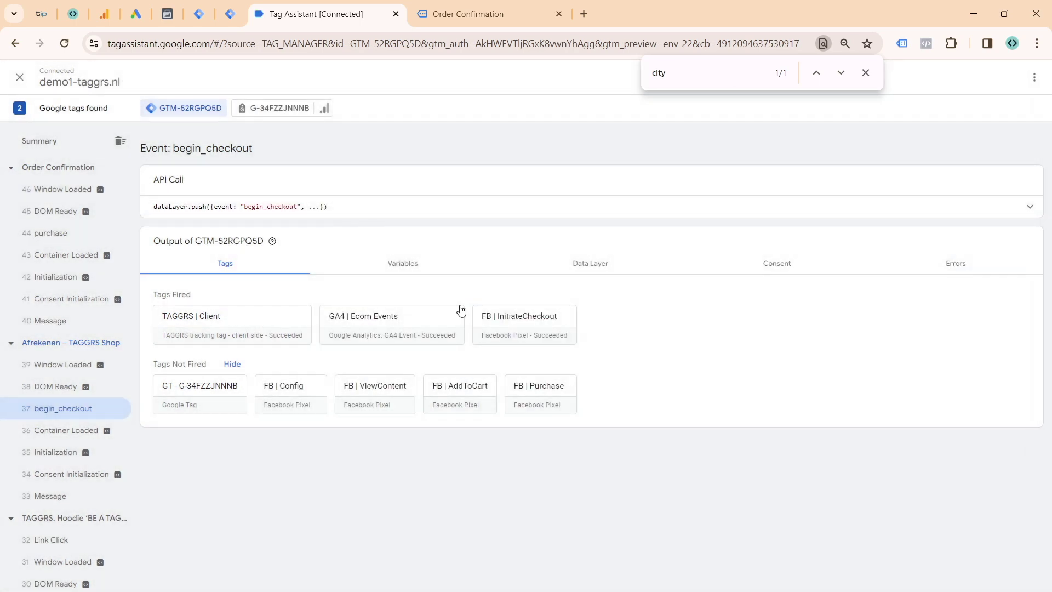
left_click(526, 334)
left_click(323, 342)
- Inspect the full properties of the FB | Purchase tag on the purchase event, including its advanced matching list
left_click(52, 233)
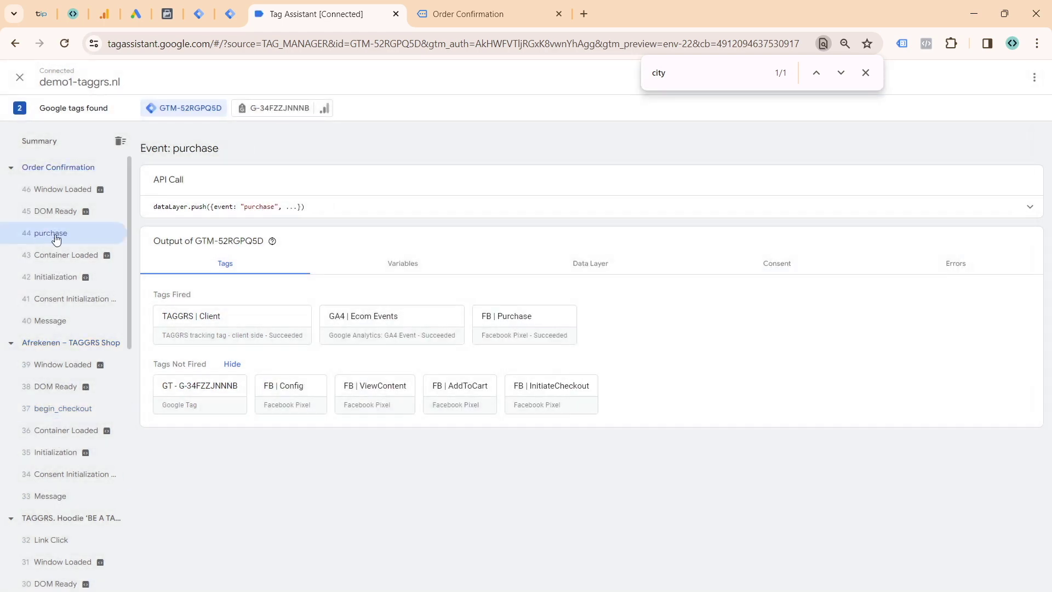
left_click(553, 349)
left_click(575, 317)
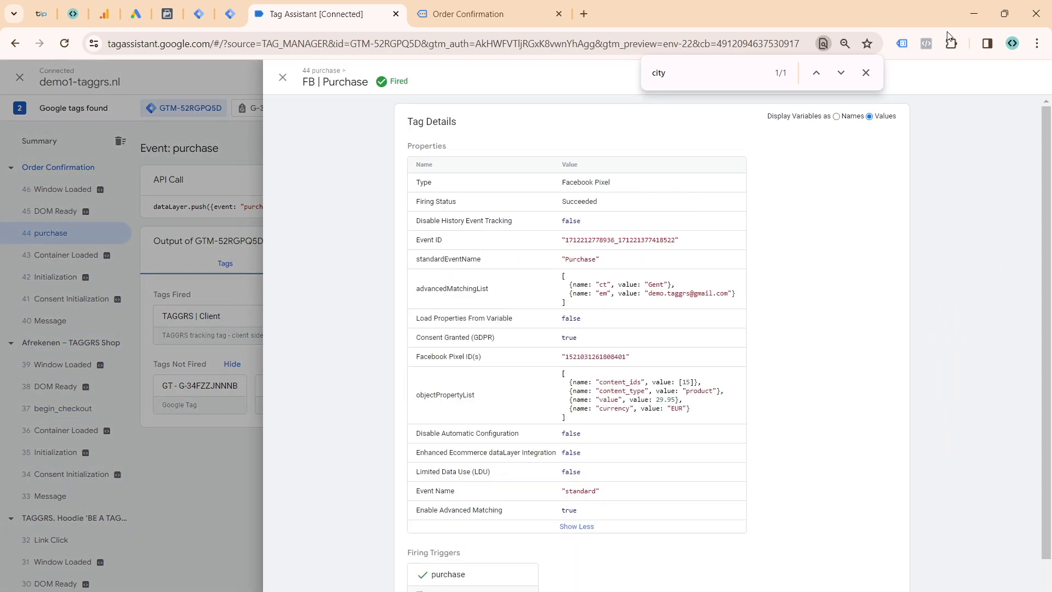
left_click(866, 72)
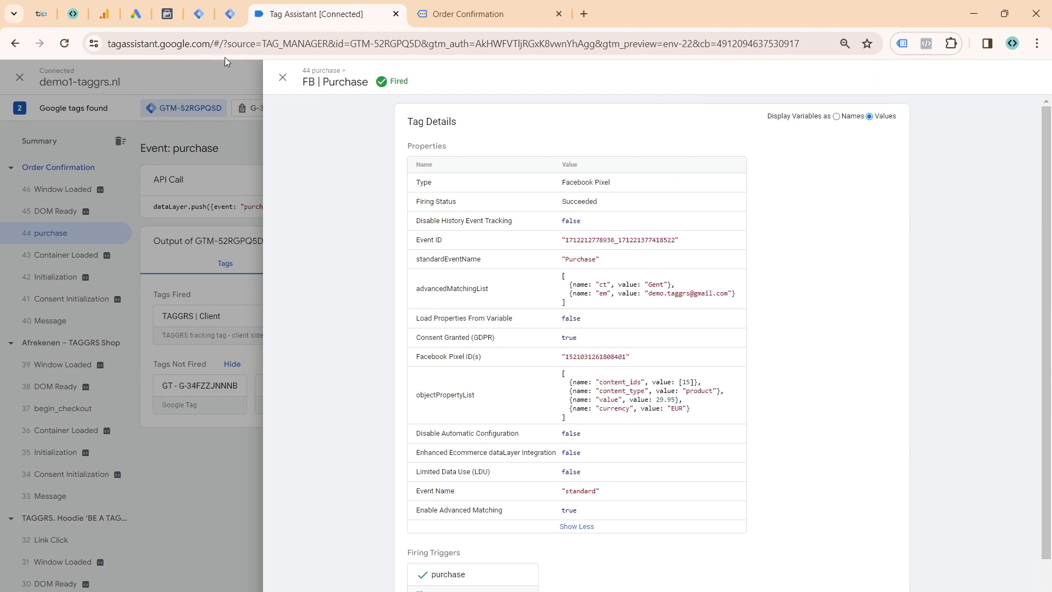
- Open the GA4 | Ecom Events tag in the Tag Manager web container and expand its event parameters
left_click(198, 26)
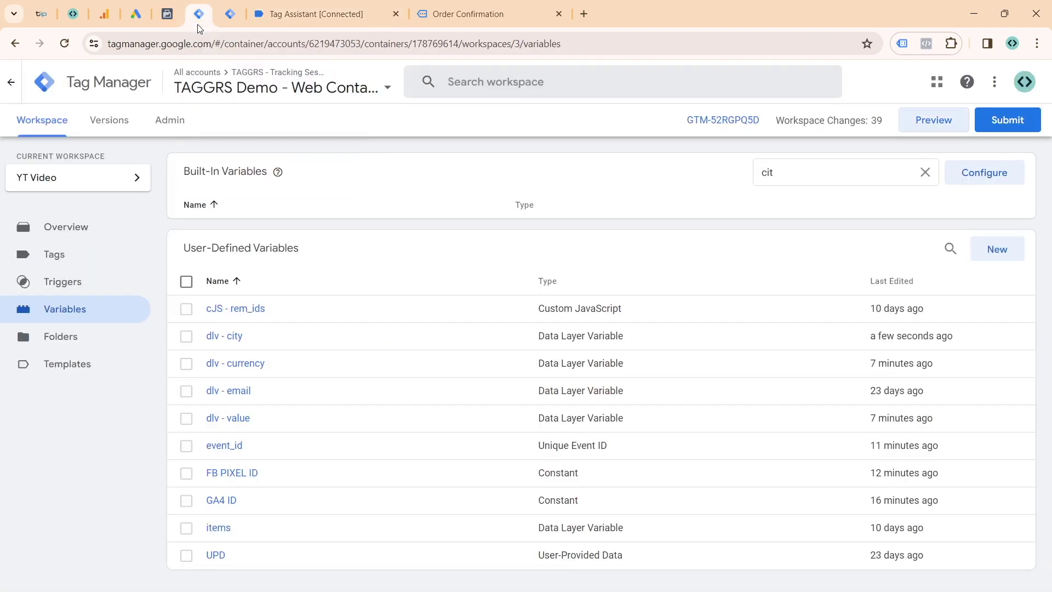
left_click(91, 254)
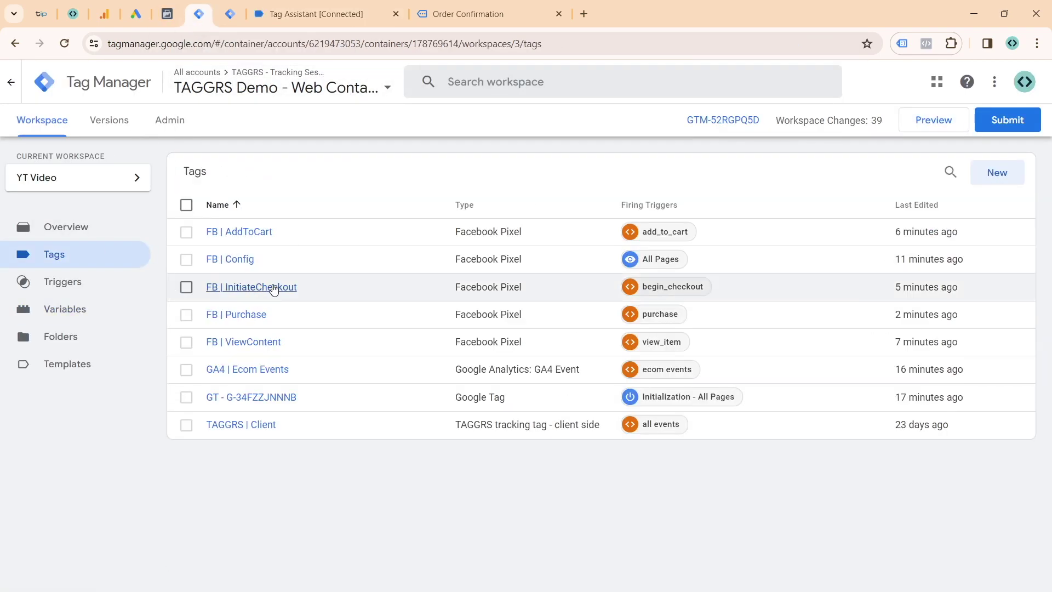
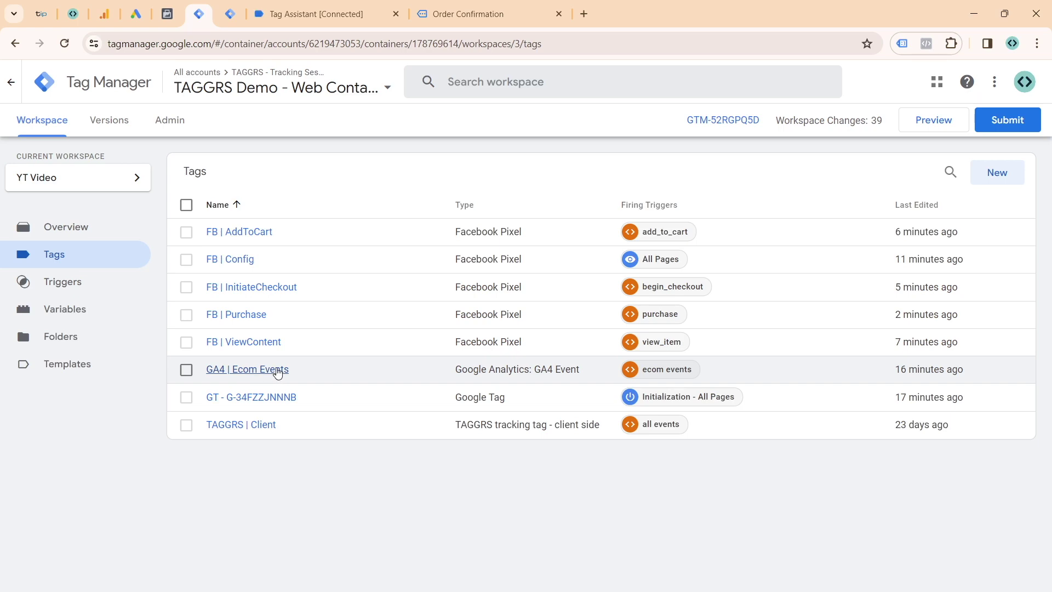
left_click(277, 371)
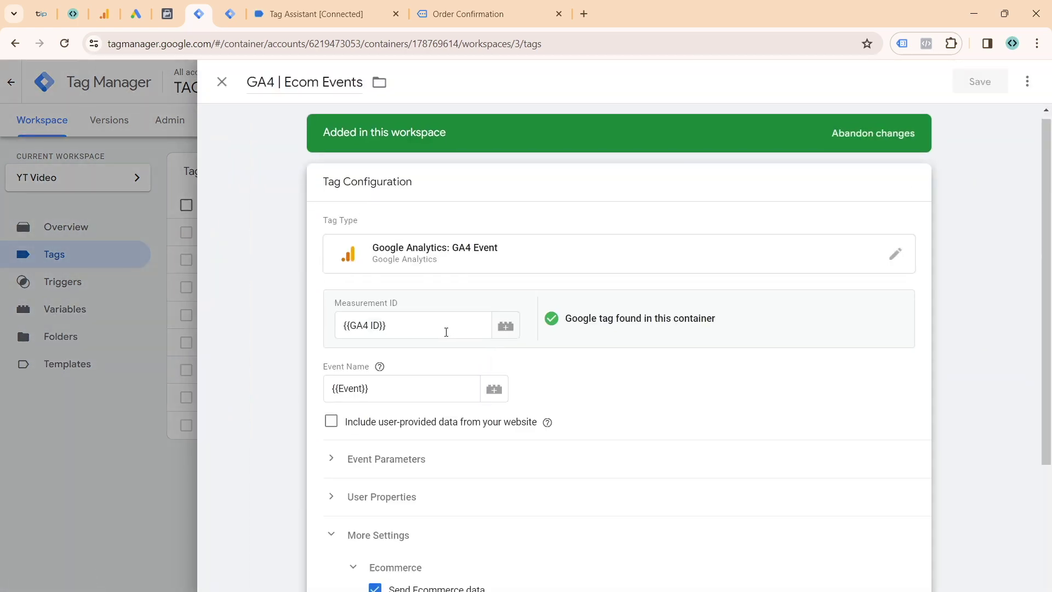
scroll(446, 331, "down", 3)
left_click(380, 265)
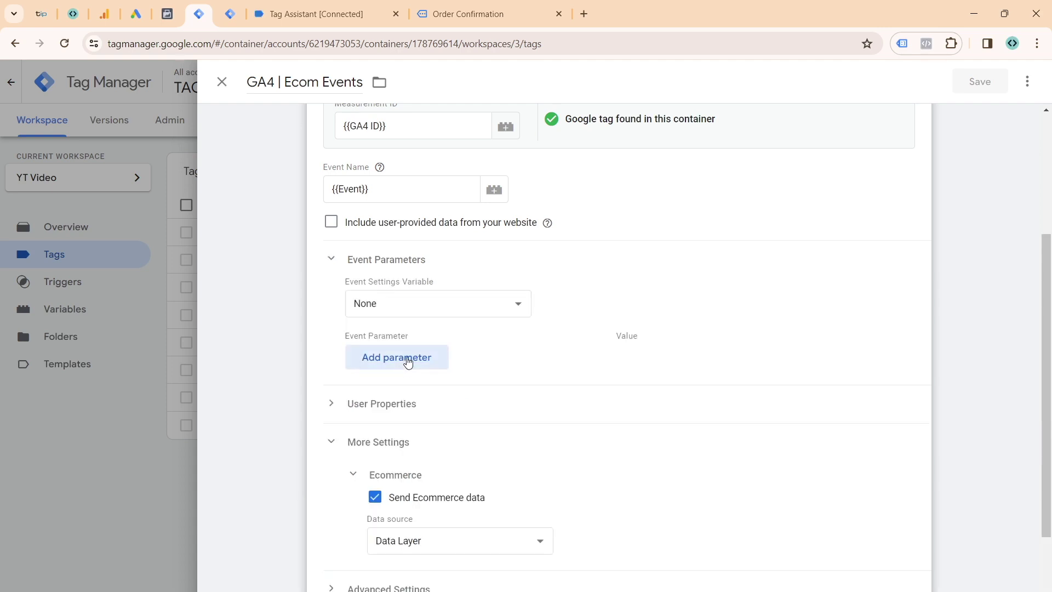
- Add an event parameter named event_id to the GA4 | Ecom Events tag
left_click(407, 361)
type("evenet")
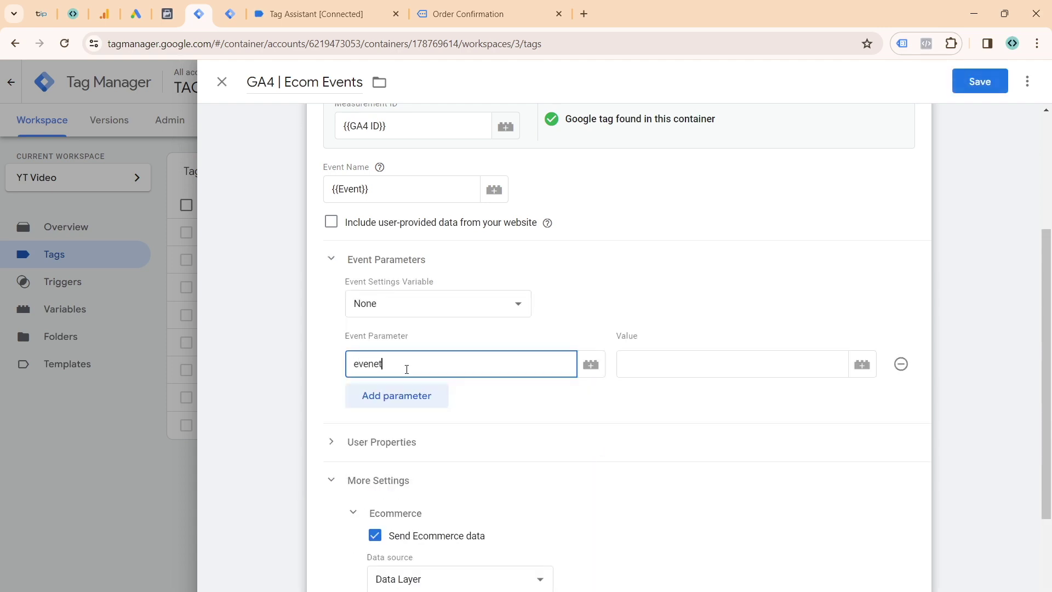
key("BackSpace")
type("jt")
key("BackSpace")
type("nt")
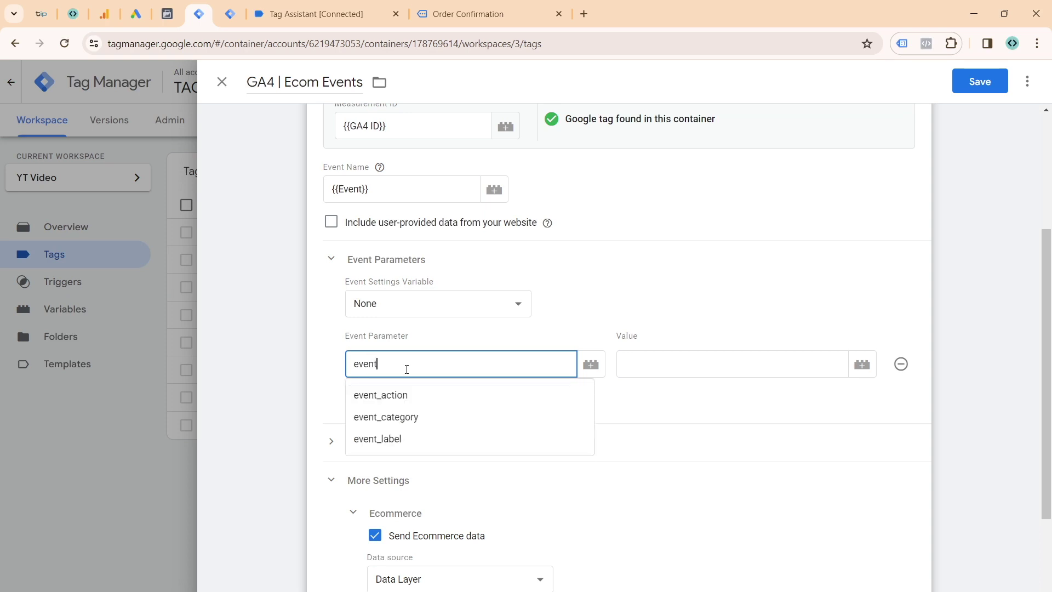
type("_id")
- Set the event_id parameter's value to the {{event_id}} variable
key("Tab")
type("{{uni")
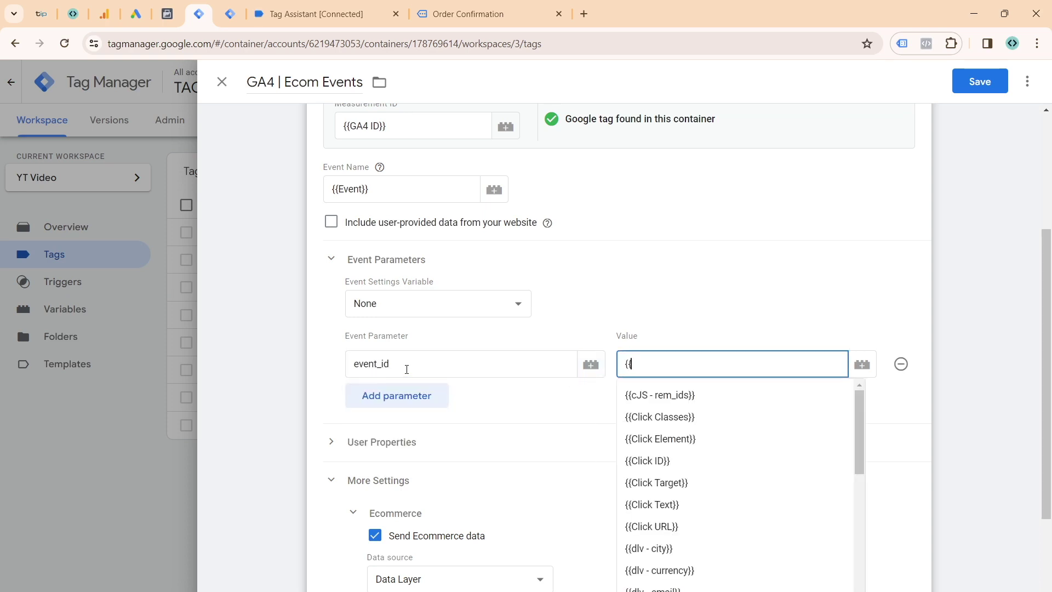
key("BackSpace")
type("eve")
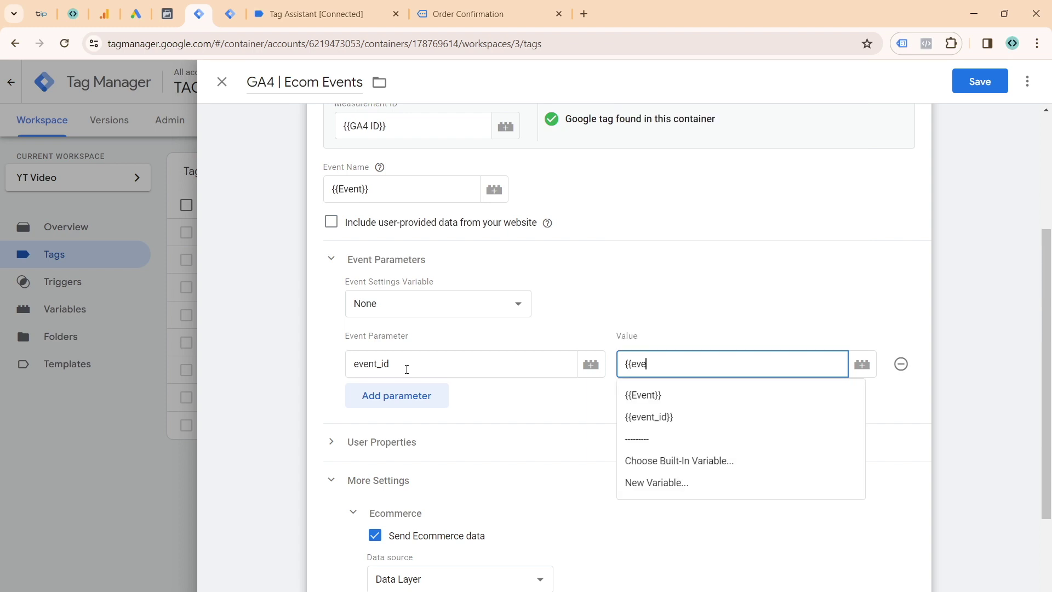
type("nt")
key("Down")
key("Down")
key("Return")
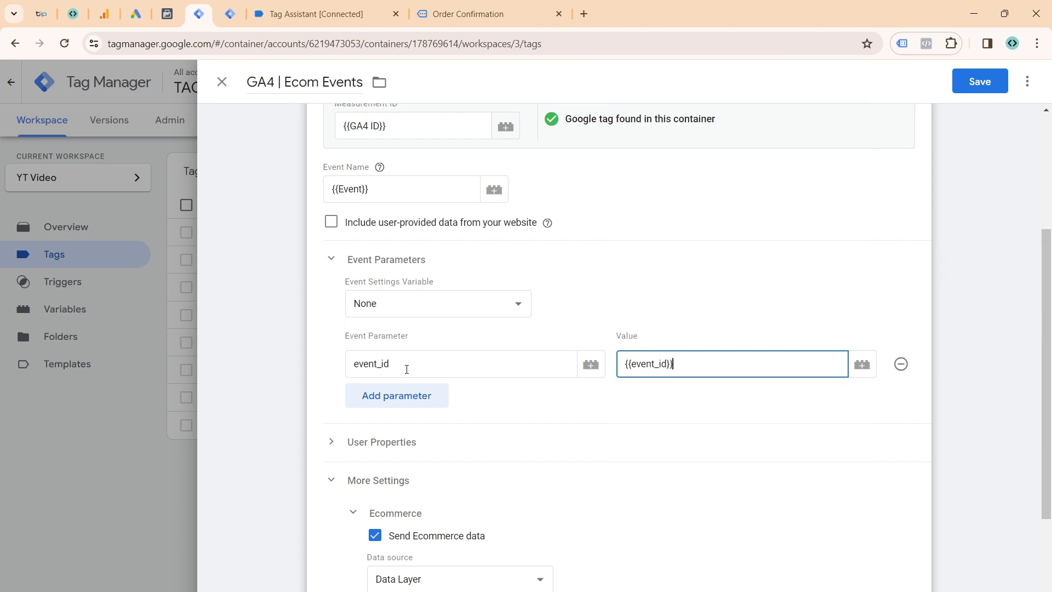
- Add an event parameter named city to the GA4 | Ecom Events tag with the value {{dlv - city}}
left_click(385, 397)
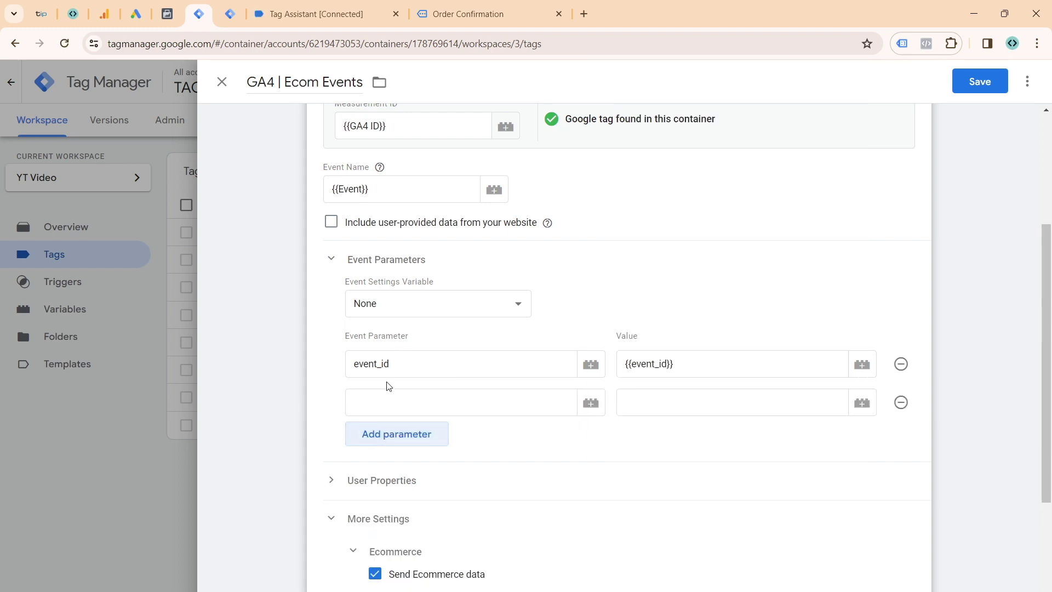
left_click(393, 396)
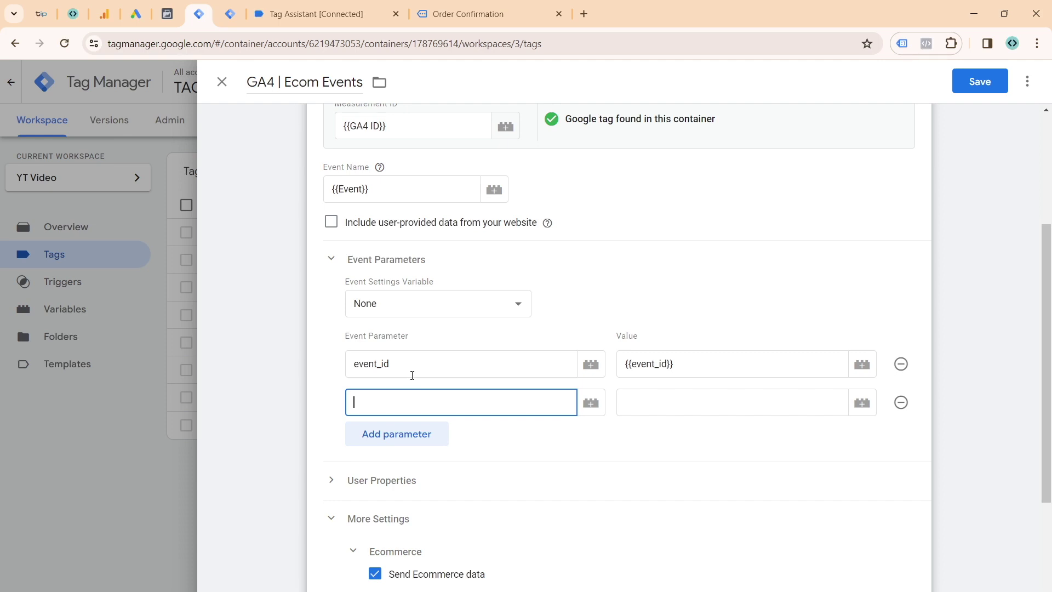
type("cit")
key("BackSpace")
key("Tab")
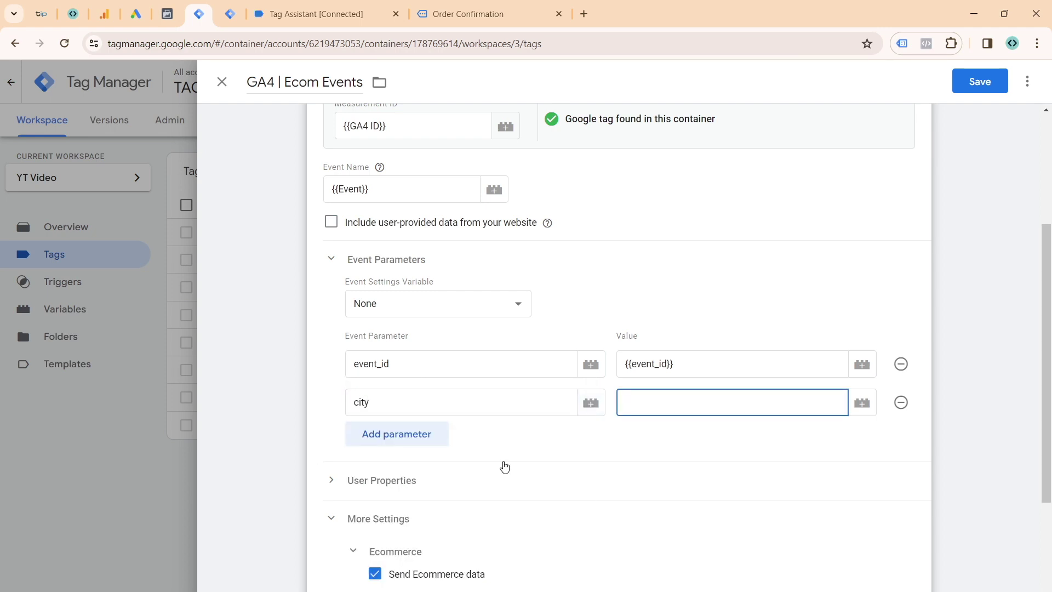
type("{{cit")
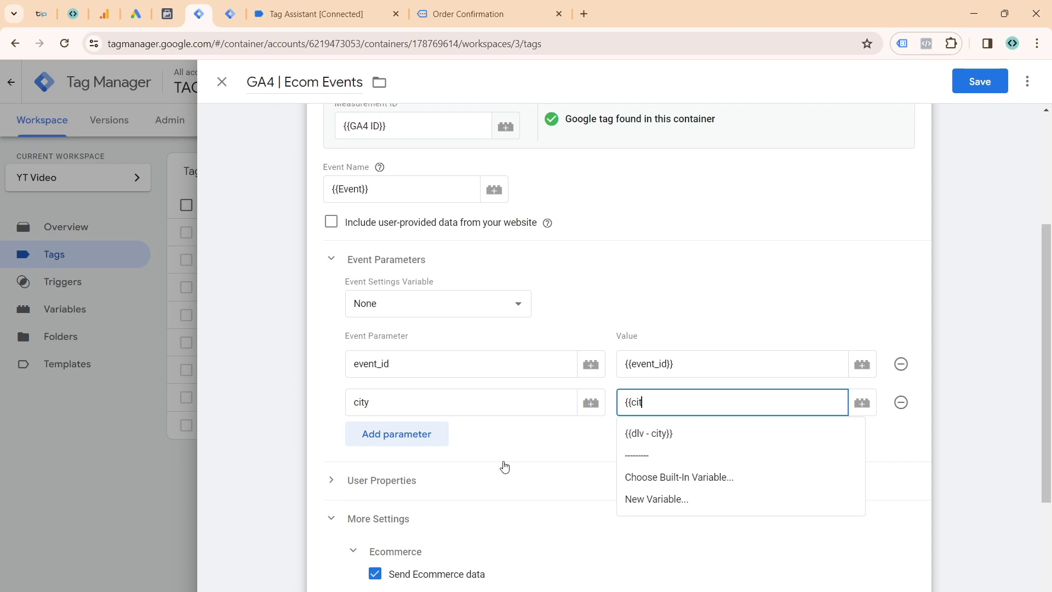
key("Return")
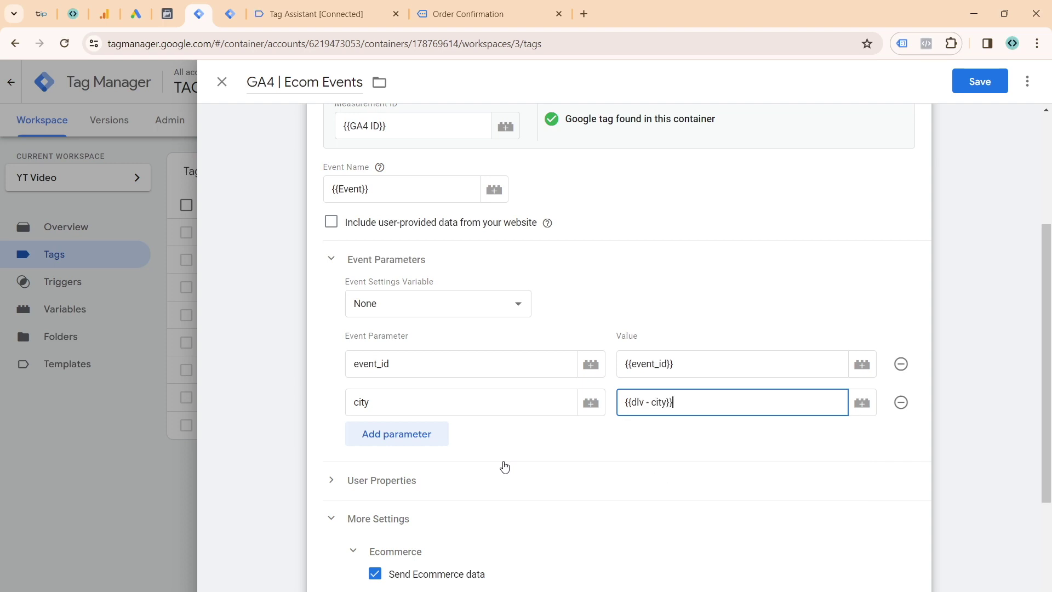
- Add an event parameter named email with the value {{dlv - email}}
left_click(421, 435)
type("email")
key("Tab")
type("{{emai")
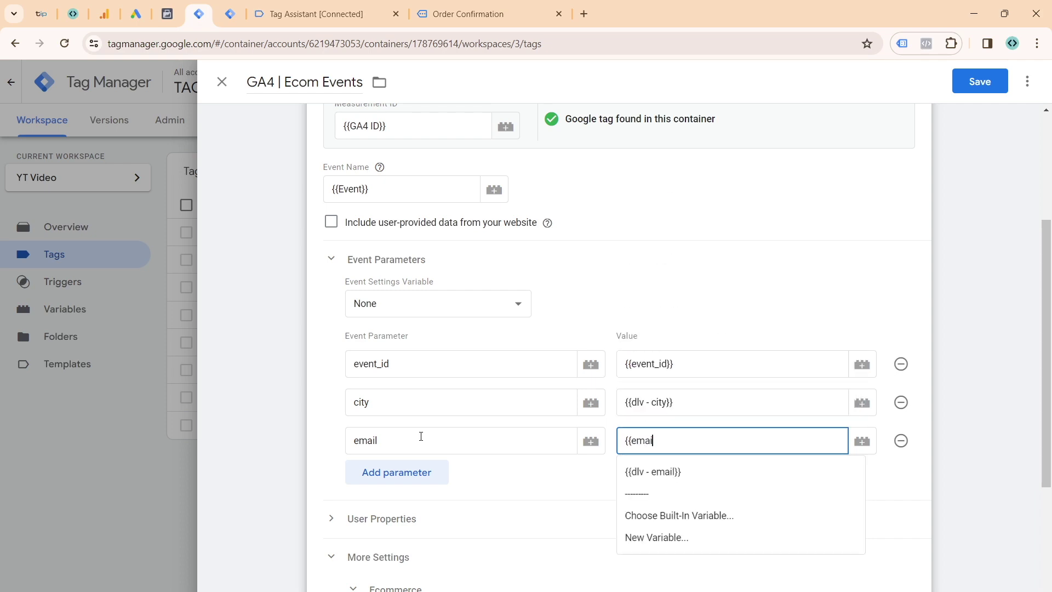
key("Return")
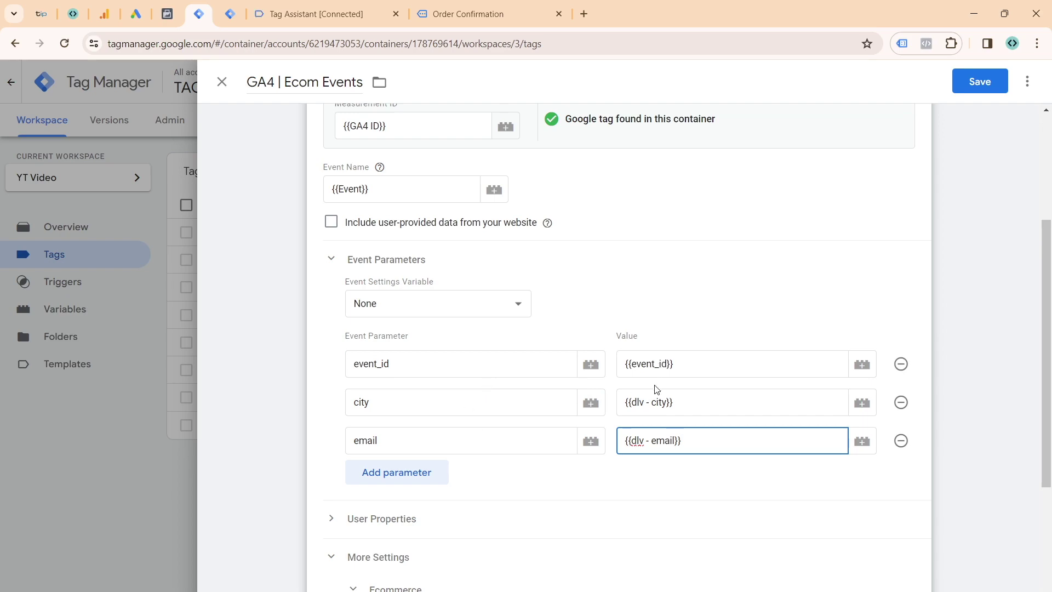
- Review the remaining settings of the GA4 | Ecom Events tag and save it
scroll(655, 386, "down", 4)
scroll(653, 382, "up", 3)
scroll(649, 362, "down", 4)
scroll(658, 290, "up", 3)
scroll(669, 279, "down", 3)
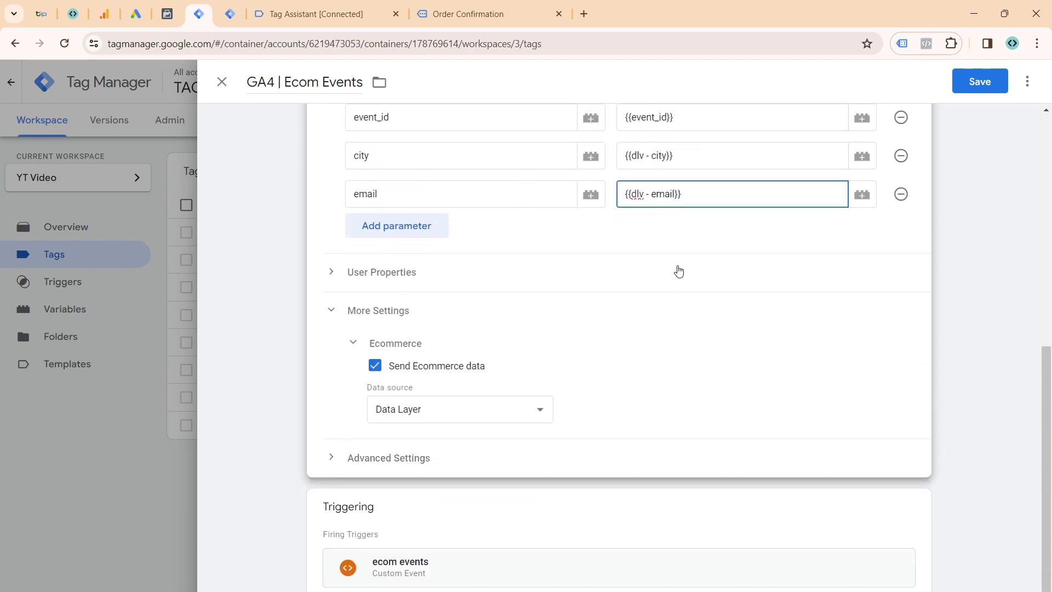
scroll(697, 277, "up", 5)
left_click(980, 82)
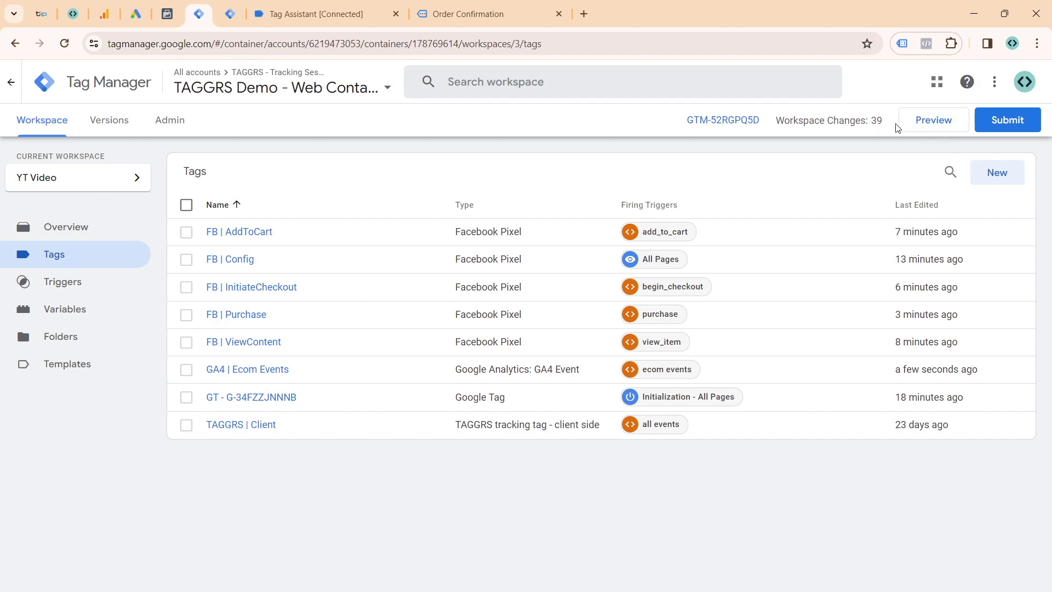
- Start a preview of the web container, open the Shop page in the connected store and check Tag Assistant
left_click(921, 121)
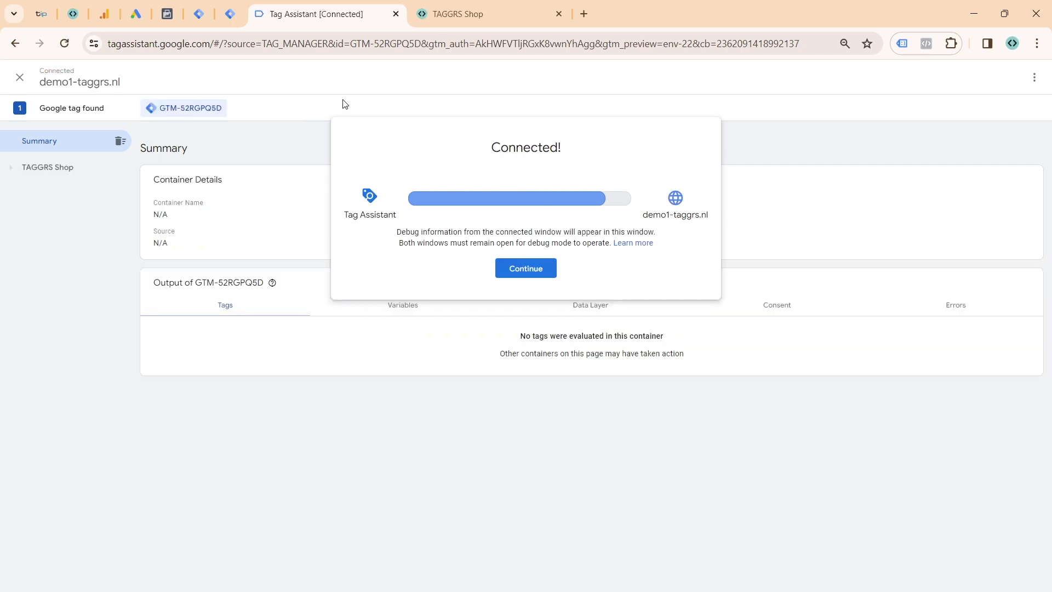
left_click(511, 268)
left_click(450, 12)
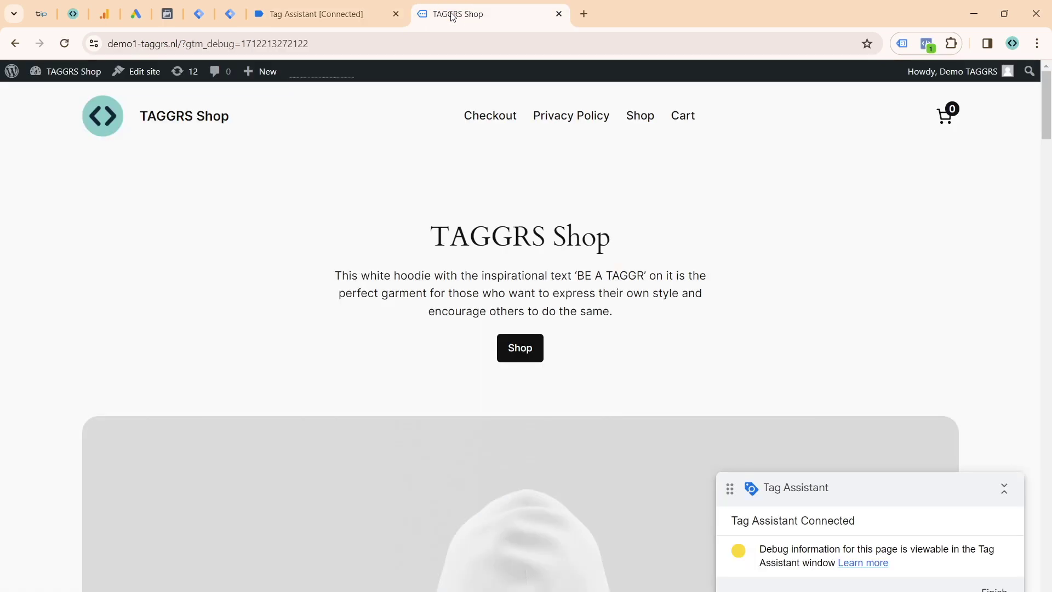
left_click(530, 349)
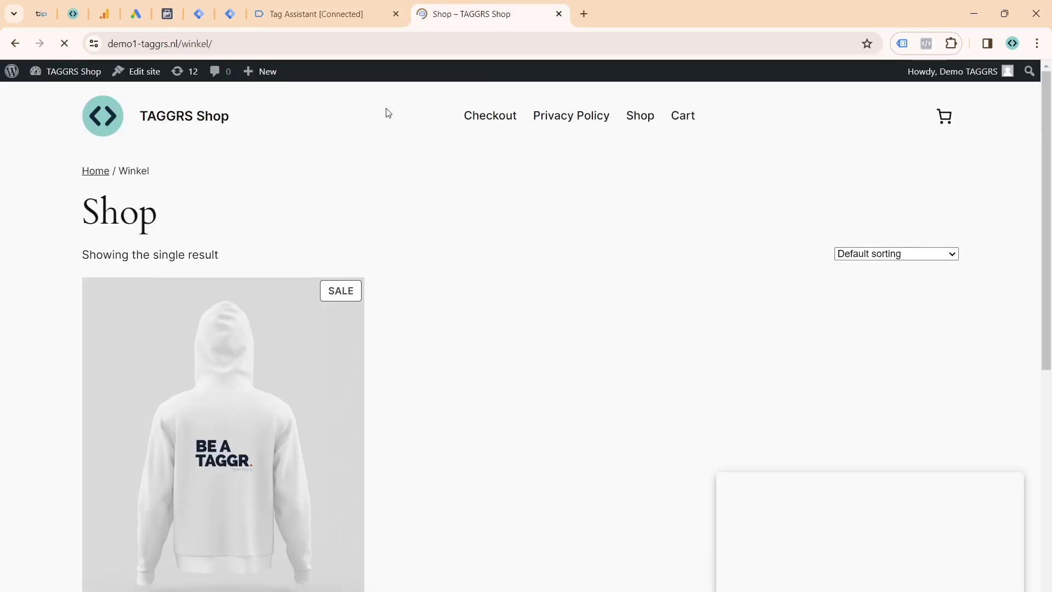
left_click(340, 17)
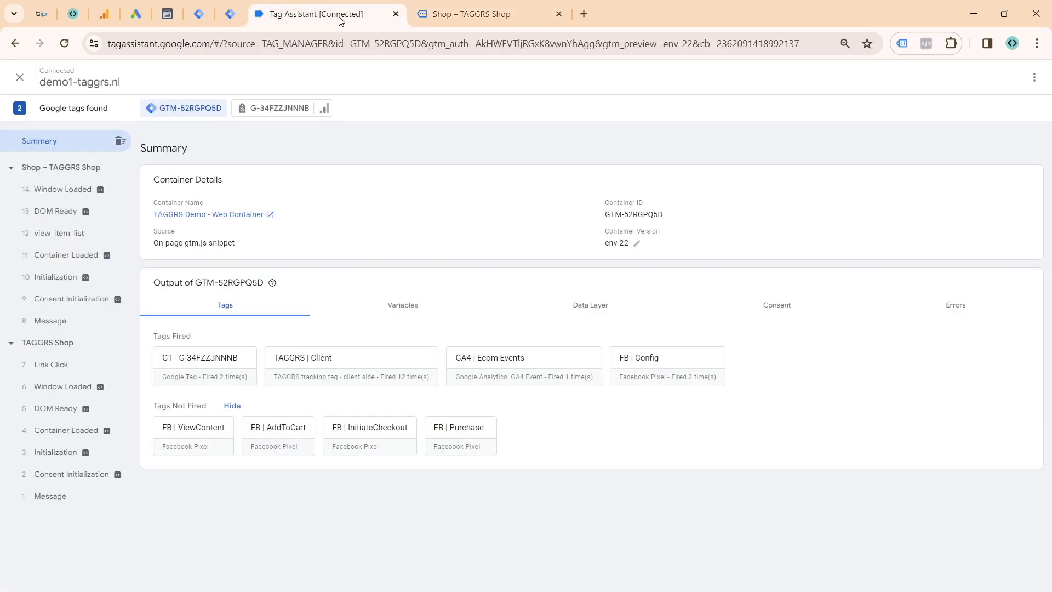
- Open the TAGGRS. Hoodie 'BE A TAGGR' product page in the store and check its tags in Tag Assistant
left_click(477, 15)
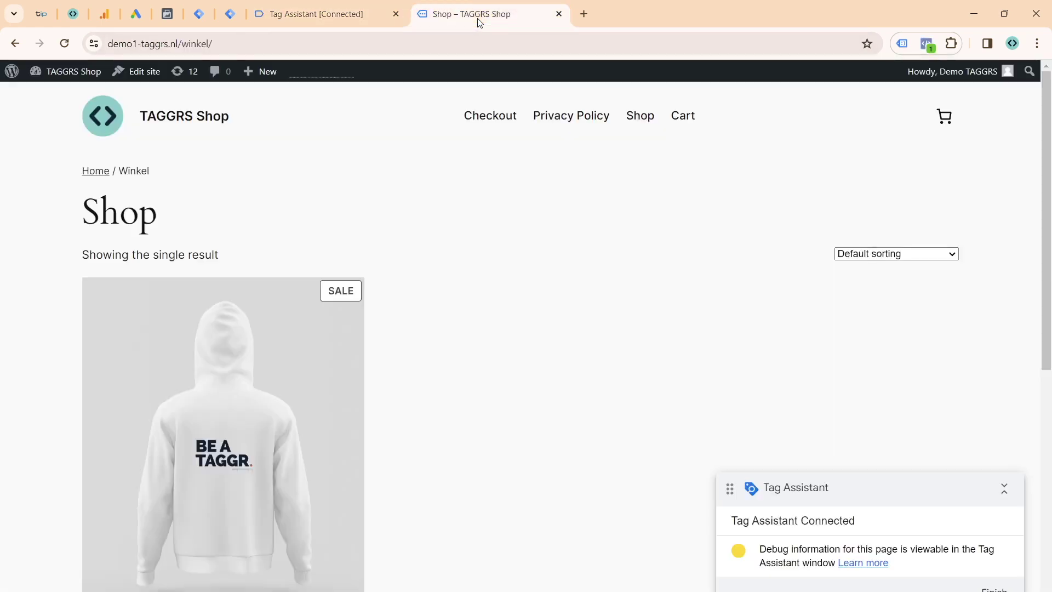
scroll(340, 302, "down", 2)
left_click(307, 307)
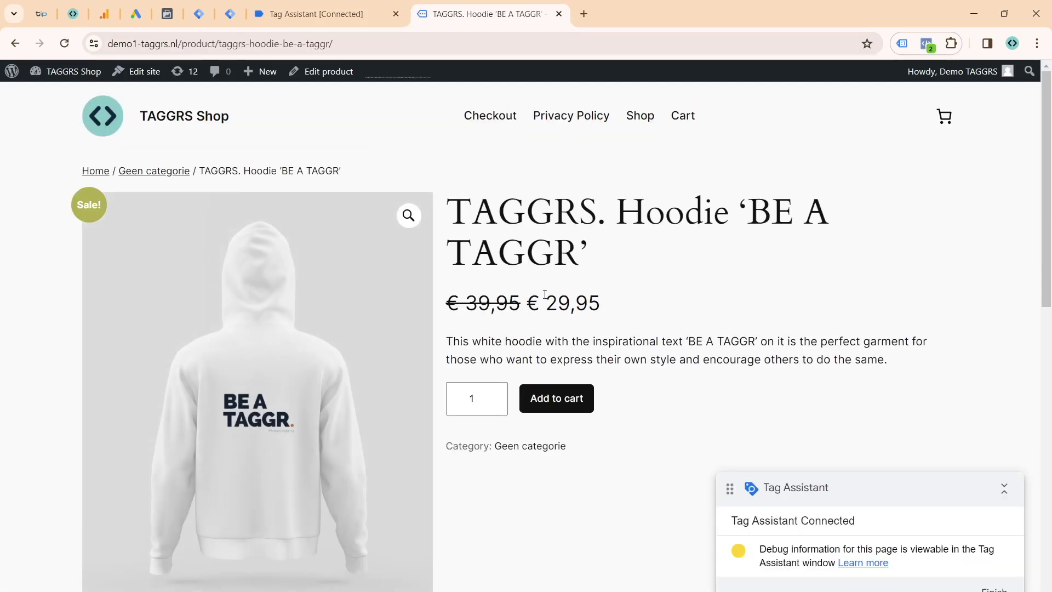
scroll(373, 117, "down", 2)
left_click(338, 22)
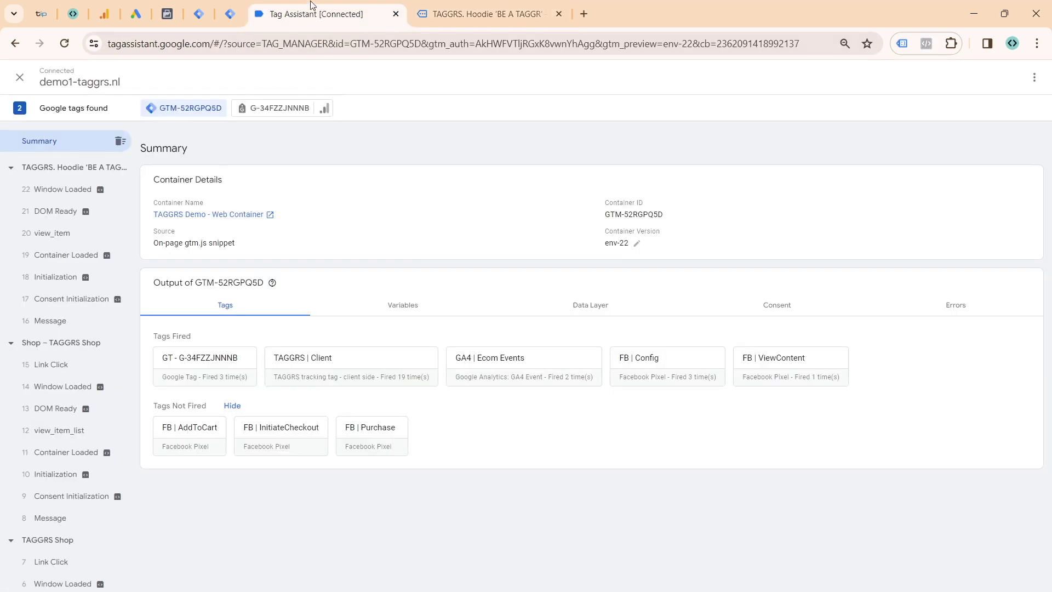
- Start a preview of the server container and place its debug tab after the Tag Assistant tab
left_click(230, 14)
left_click(916, 121)
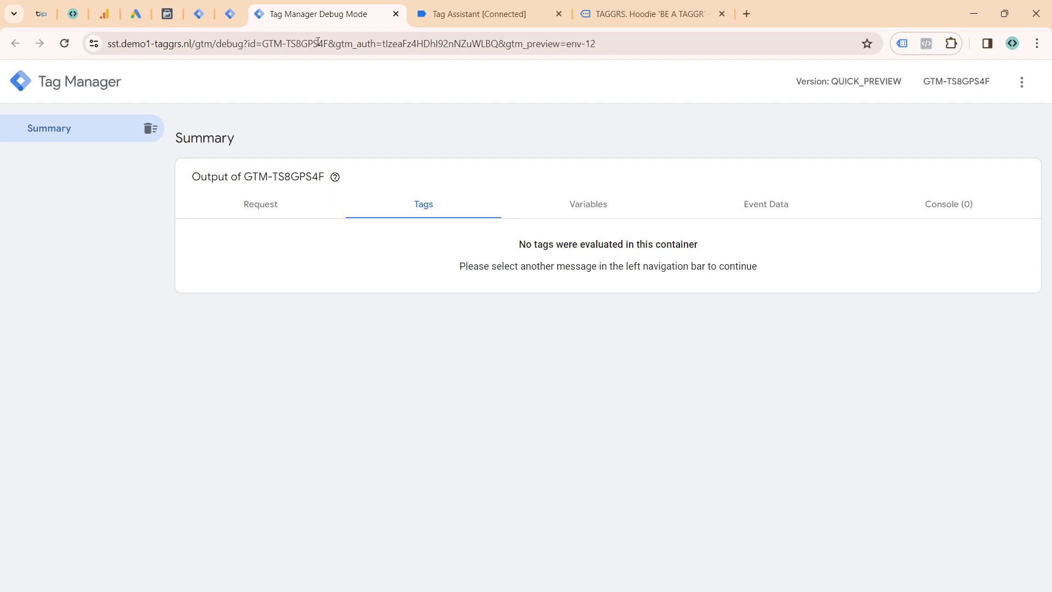
left_click_drag(356, 25, 511, 19)
- Add one 'BE A TAGGR' hoodie to the cart from its product page in the store
left_click(607, 28)
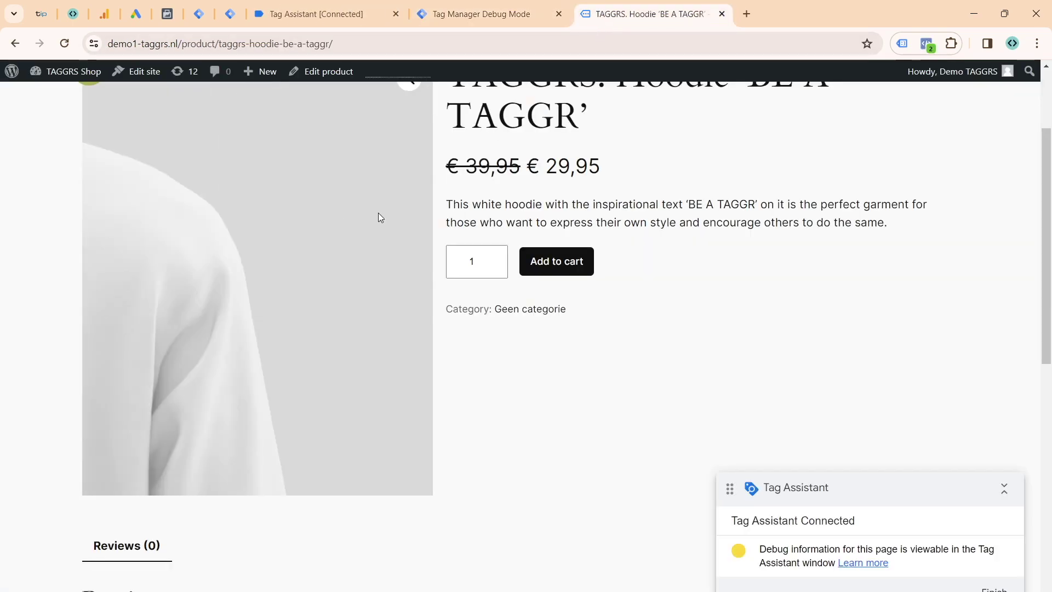
scroll(277, 134, "up", 3)
left_click(577, 406)
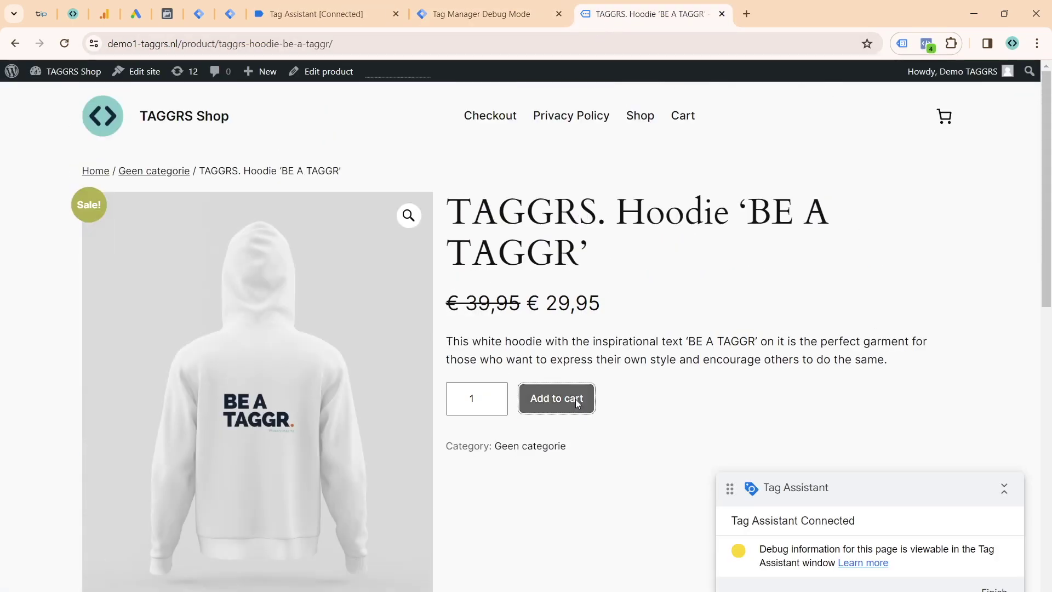
- Inspect the event data of the add_to_cart event in the server container's debug mode, including its event_id
left_click(510, 21)
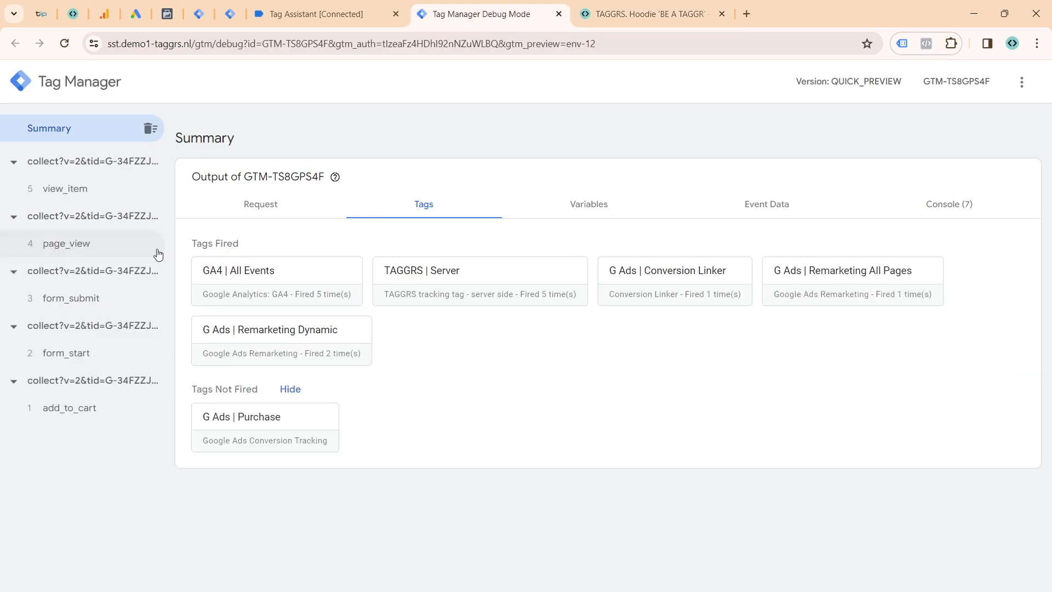
left_click(96, 406)
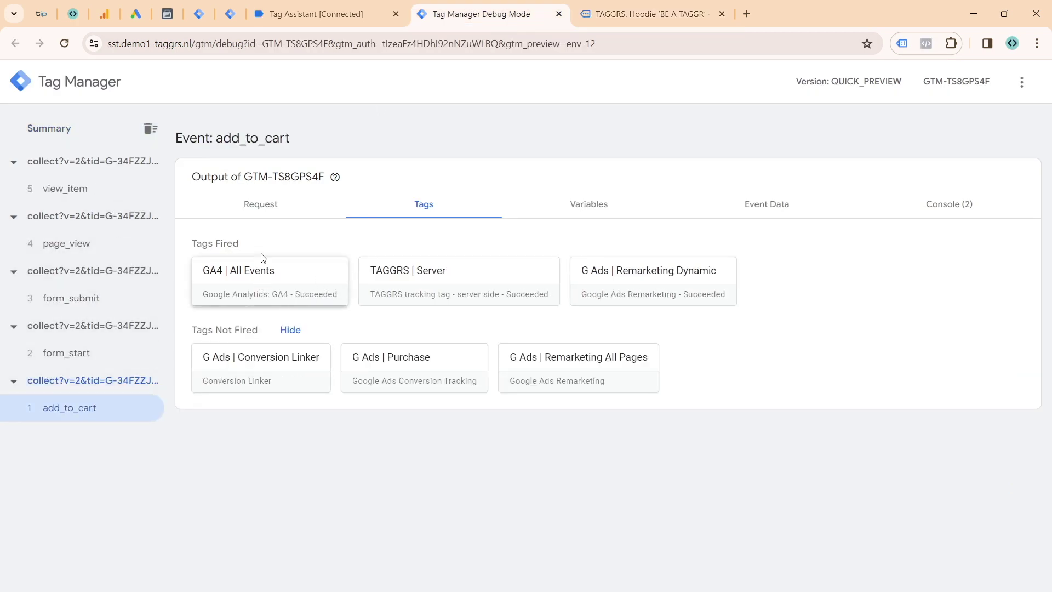
left_click(622, 206)
left_click(763, 207)
scroll(512, 358, "down", 1)
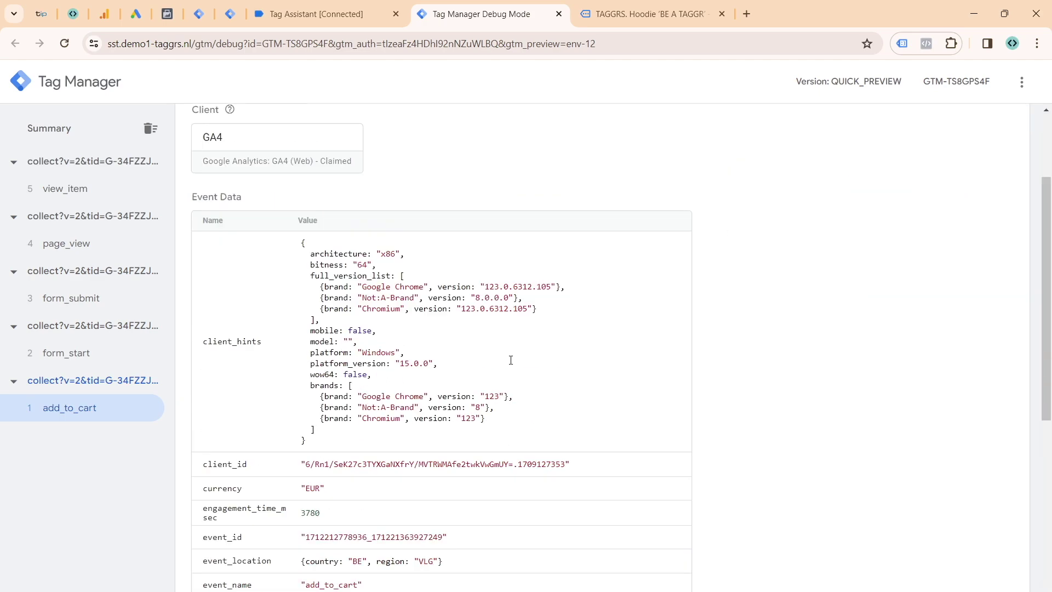
scroll(512, 359, "down", 8)
scroll(357, 219, "up", 1)
scroll(346, 216, "down", 1)
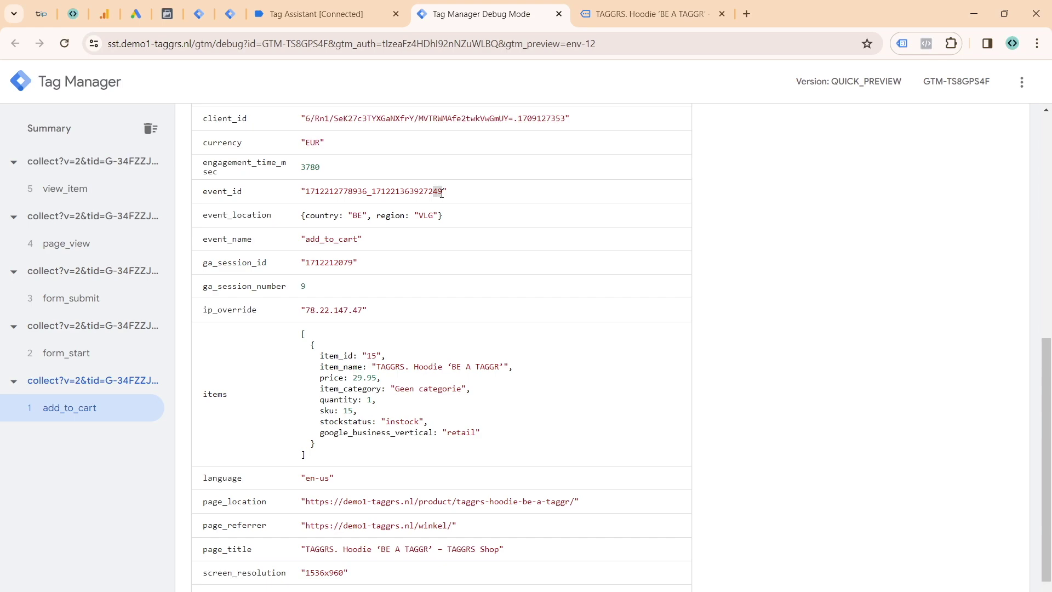
- Compare the Event ID of the FB | AddToCart tag on the web add_to_cart event with the server event's event_id
left_click(318, 13)
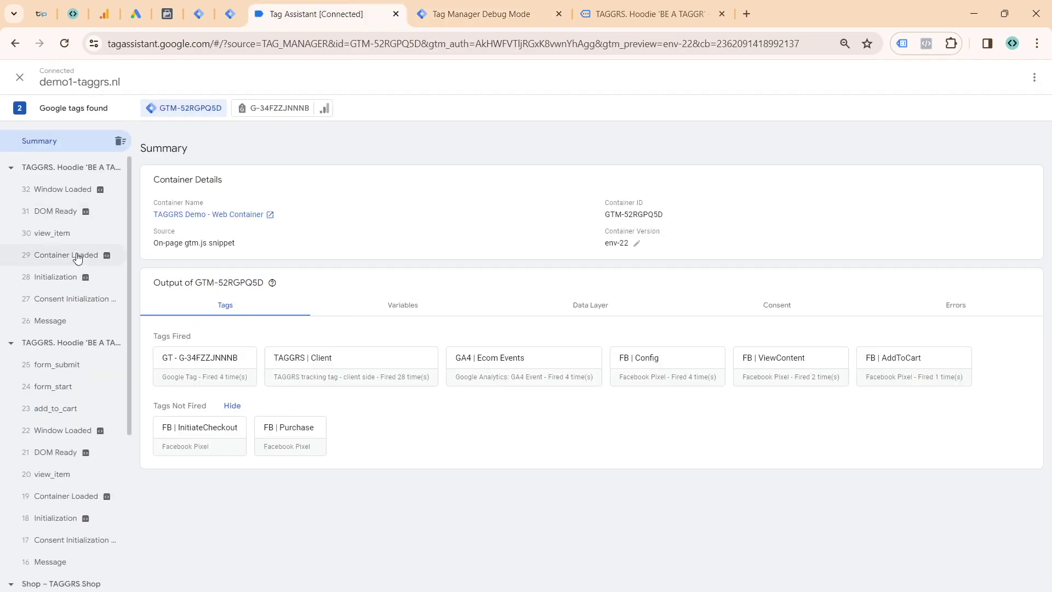
left_click(77, 406)
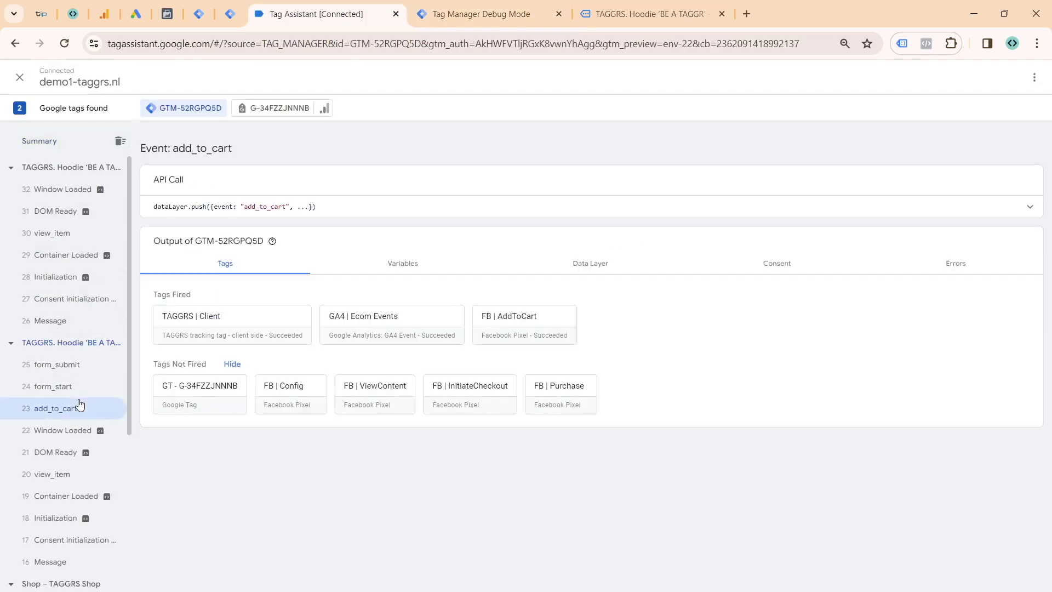
left_click(510, 335)
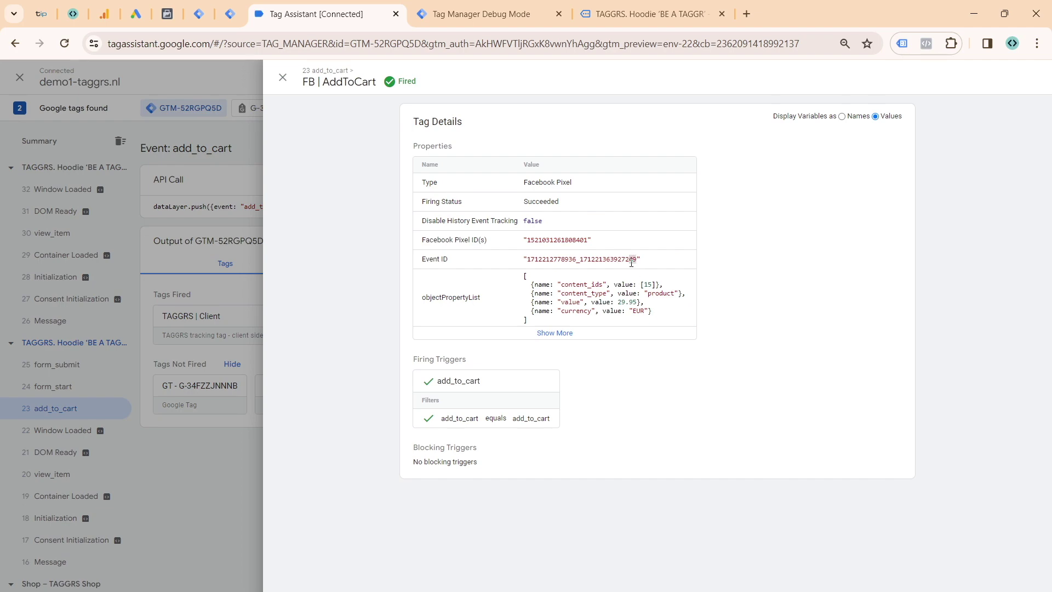
left_click(636, 13)
left_click(445, 17)
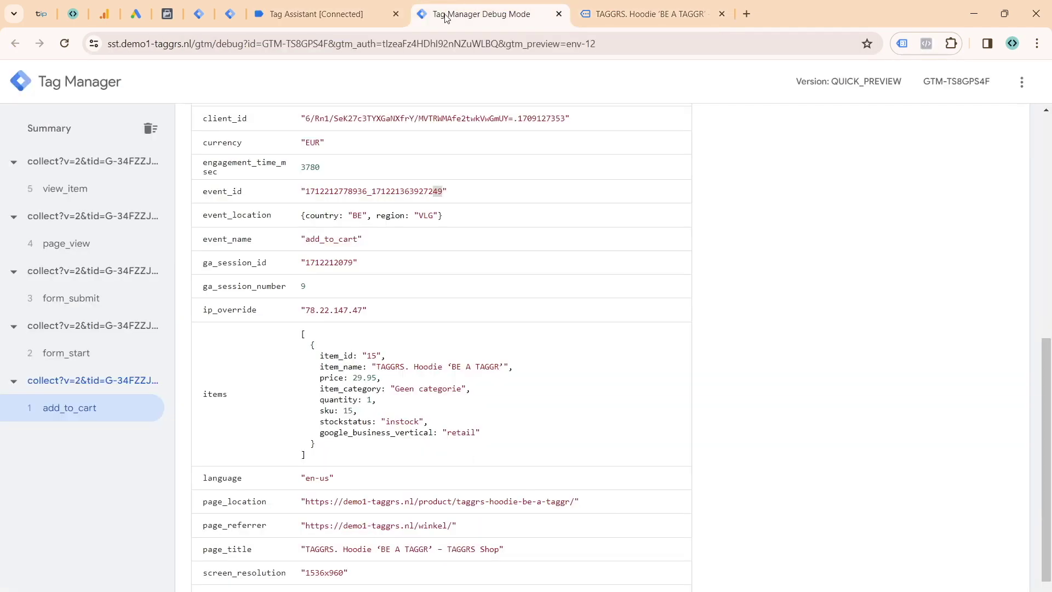
left_click(602, 16)
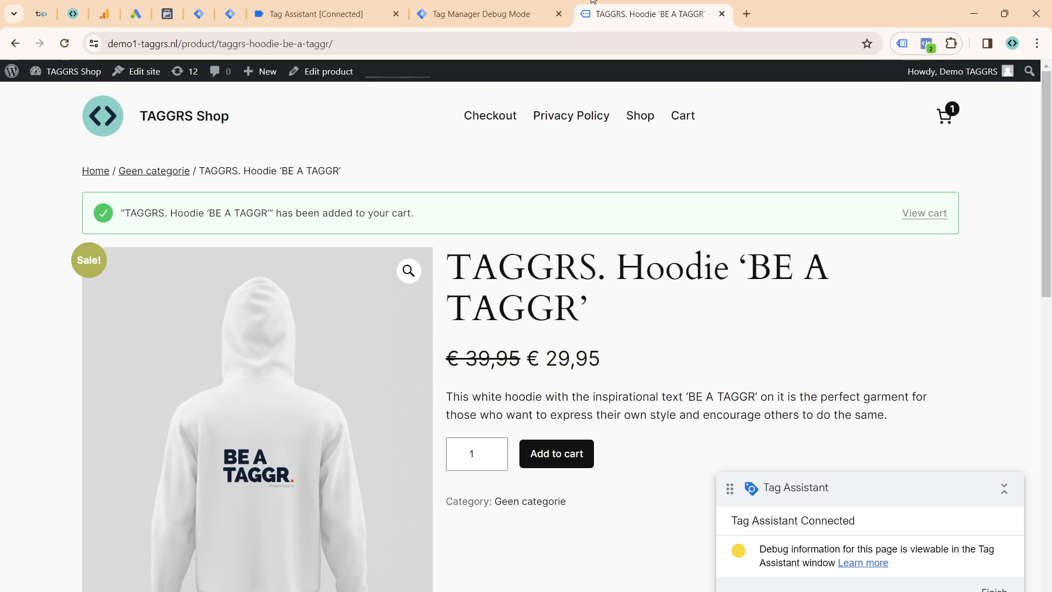
left_click(477, 14)
left_click(341, 21)
- Create a new user-defined variable in the server container and name it ED | event_id
left_click(235, 18)
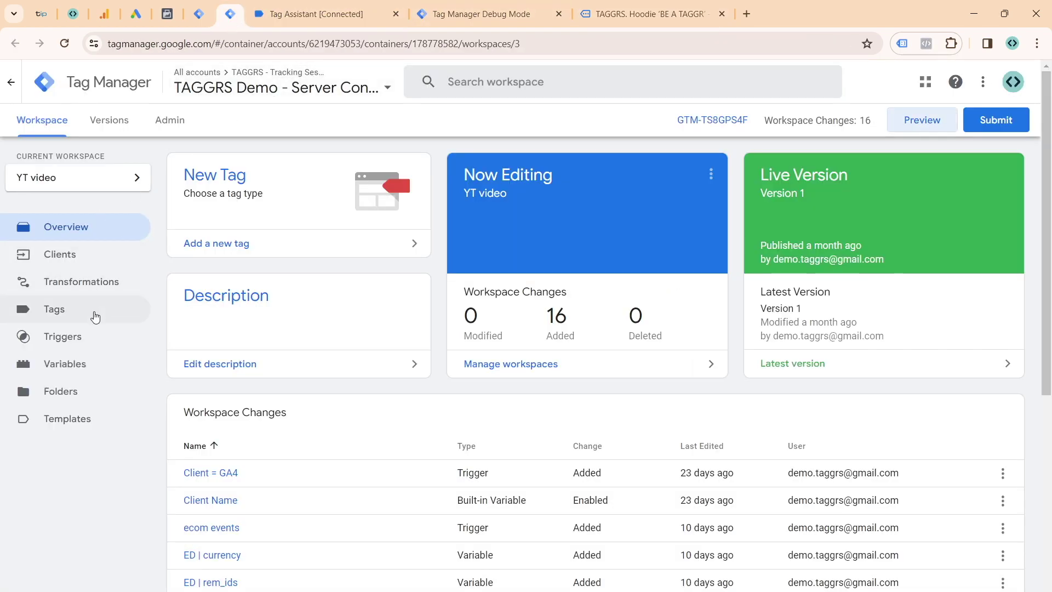
left_click(94, 362)
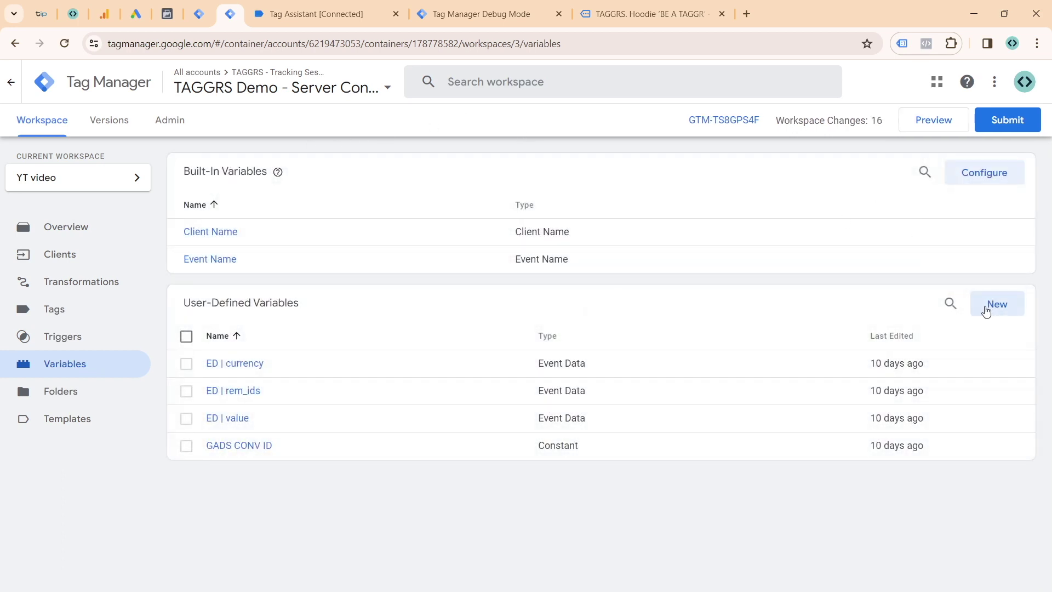
left_click(997, 304)
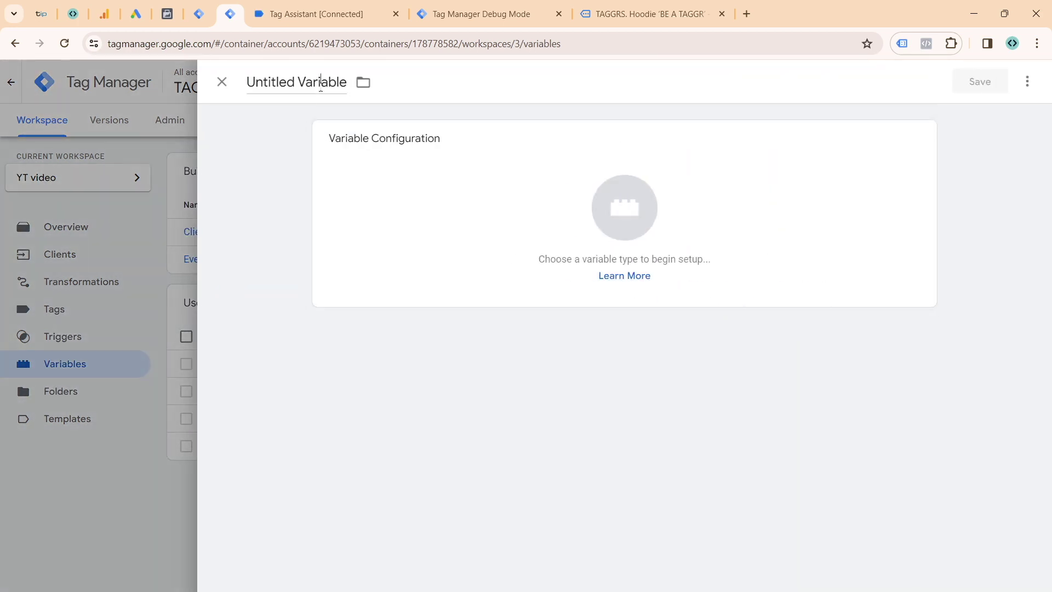
left_click(320, 87)
type("ED")
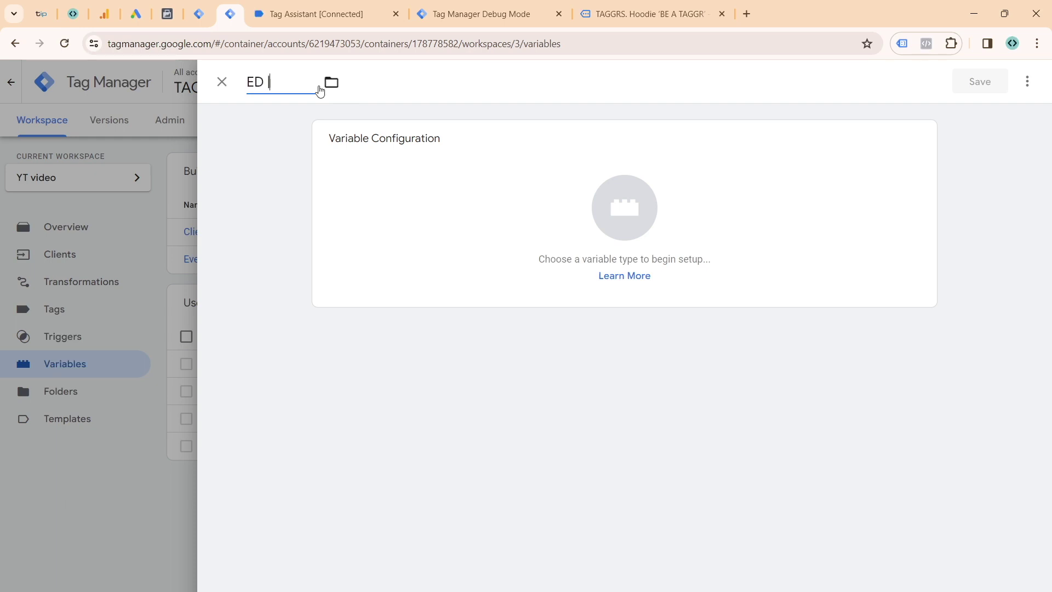
type(" | event_id")
- Configure the ED | event_id variable as Event Data with the key path event_id and save it
left_click(332, 204)
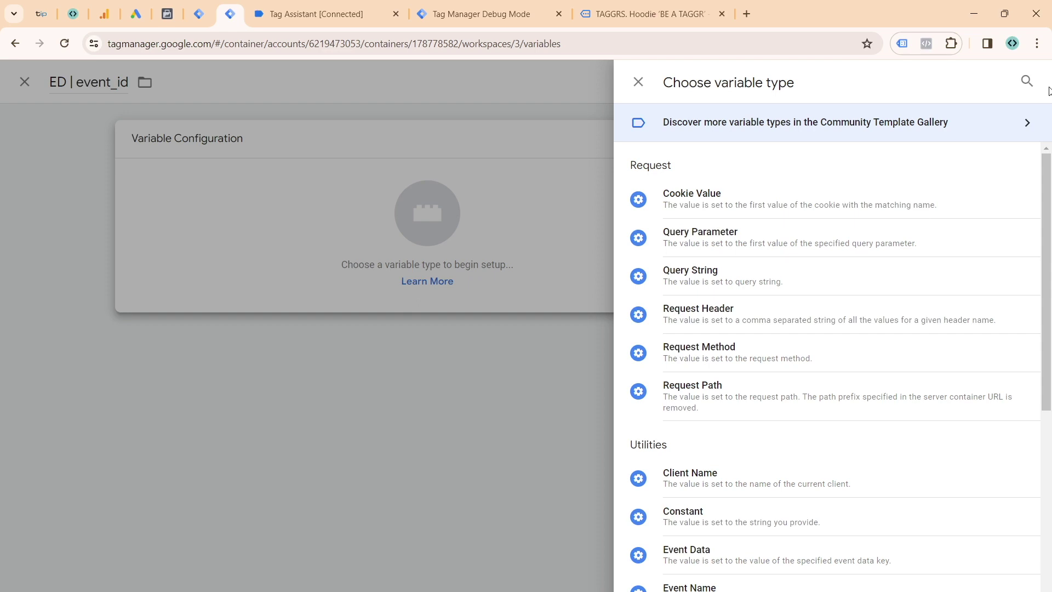
left_click(1029, 80)
type("eve")
left_click(798, 237)
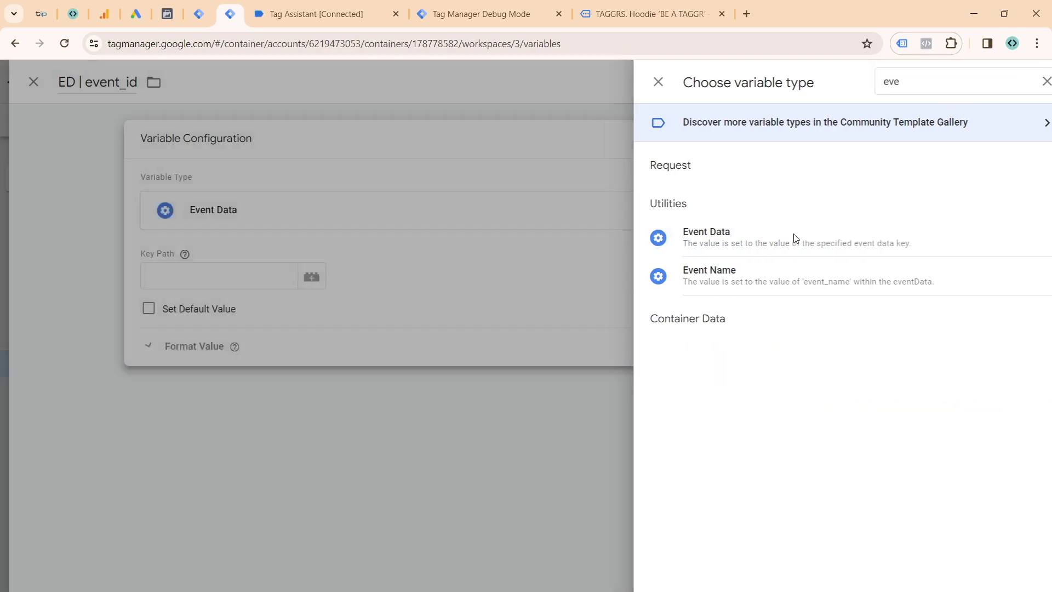
left_click(449, 289)
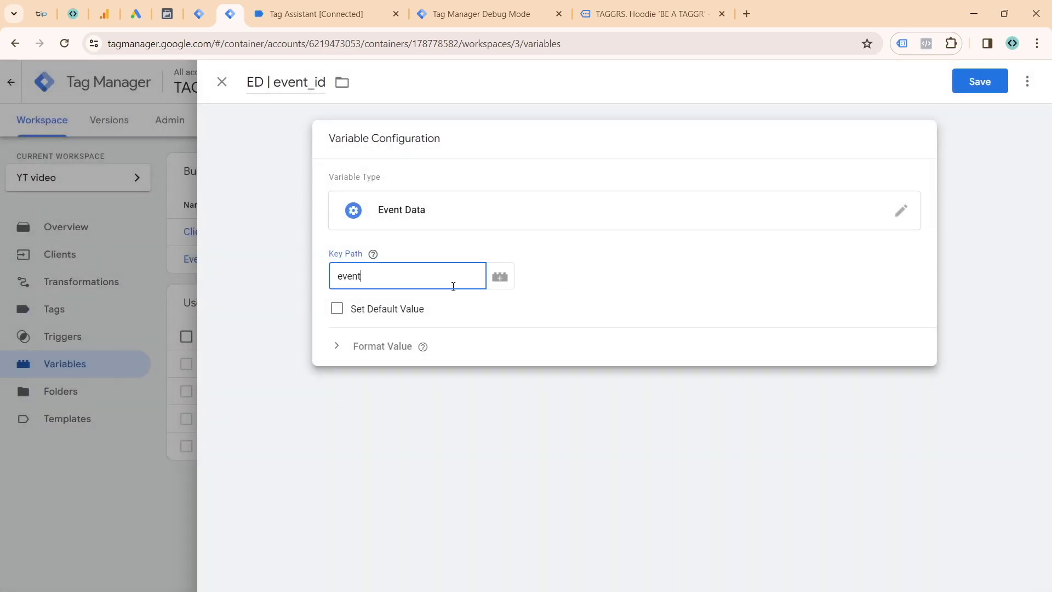
left_click(963, 74)
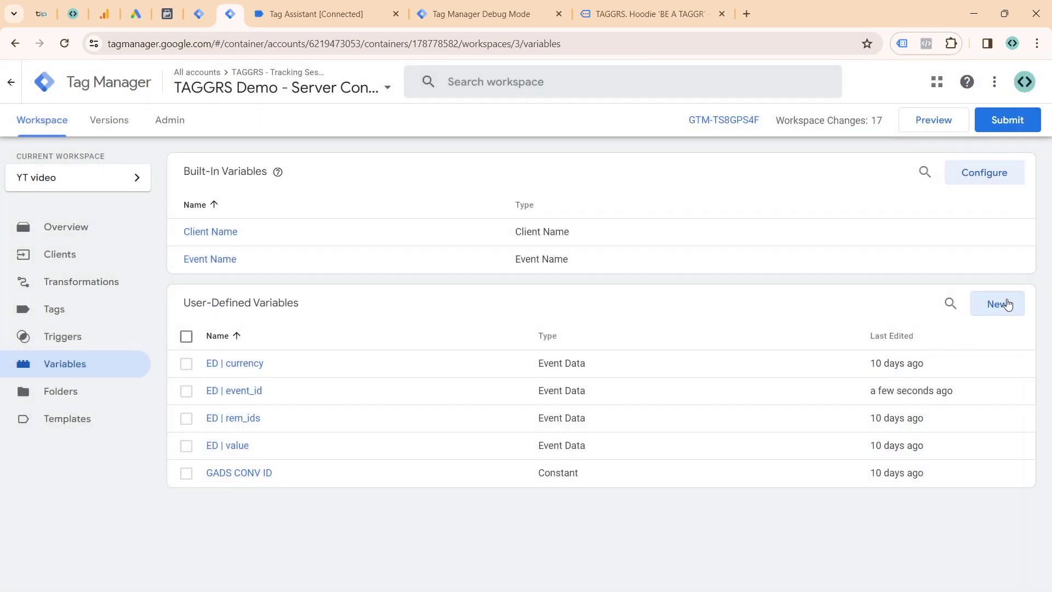
- Create and save an Event Data variable named ED | email with the key path email
left_click(1008, 304)
left_click(326, 83)
type("ED | email")
left_click(392, 156)
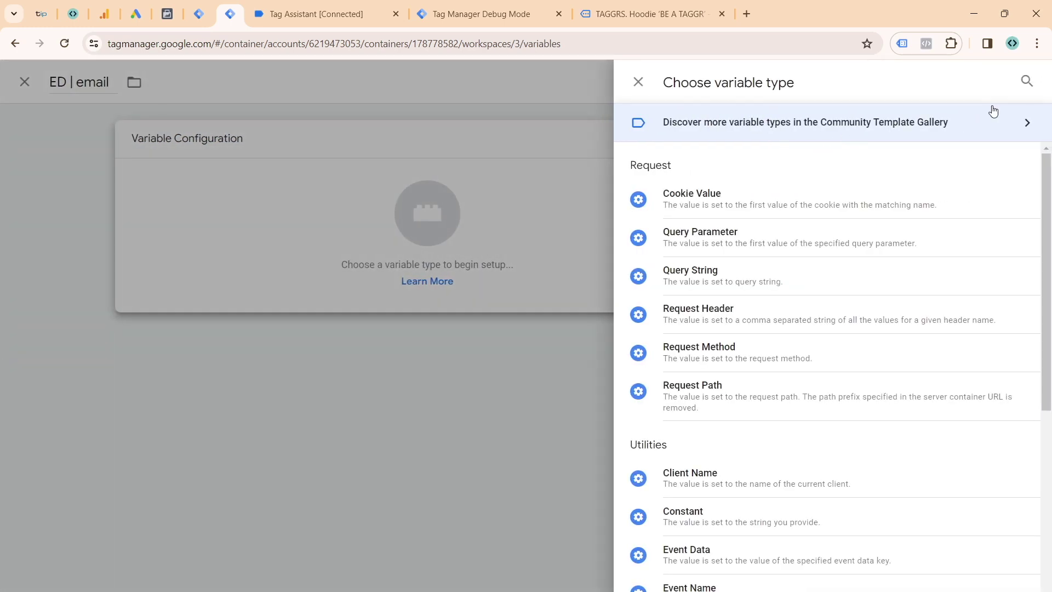
left_click(1026, 82)
type("eve")
left_click(761, 241)
left_click(392, 269)
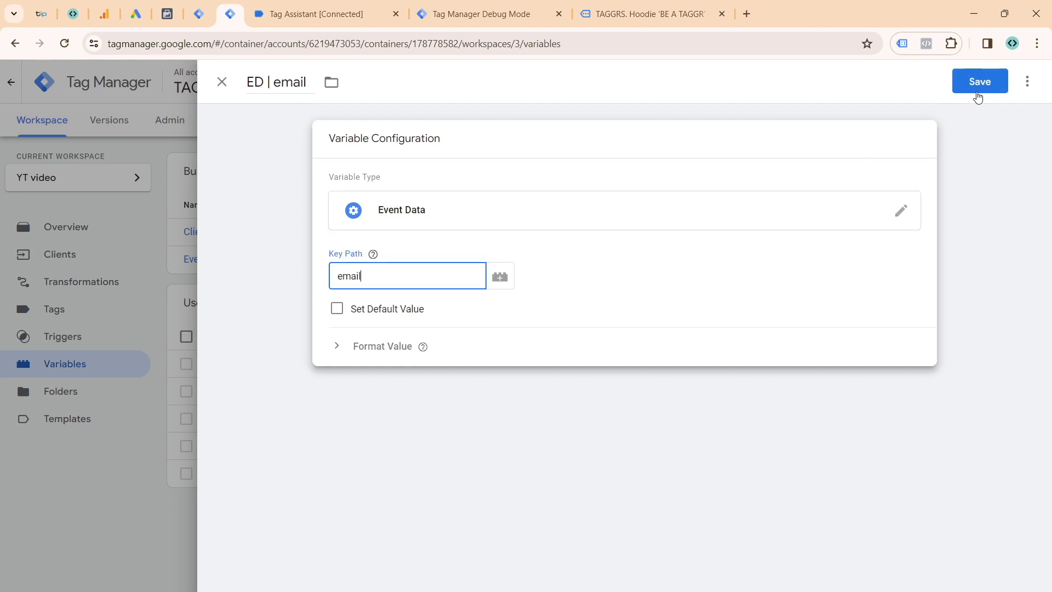
left_click(979, 81)
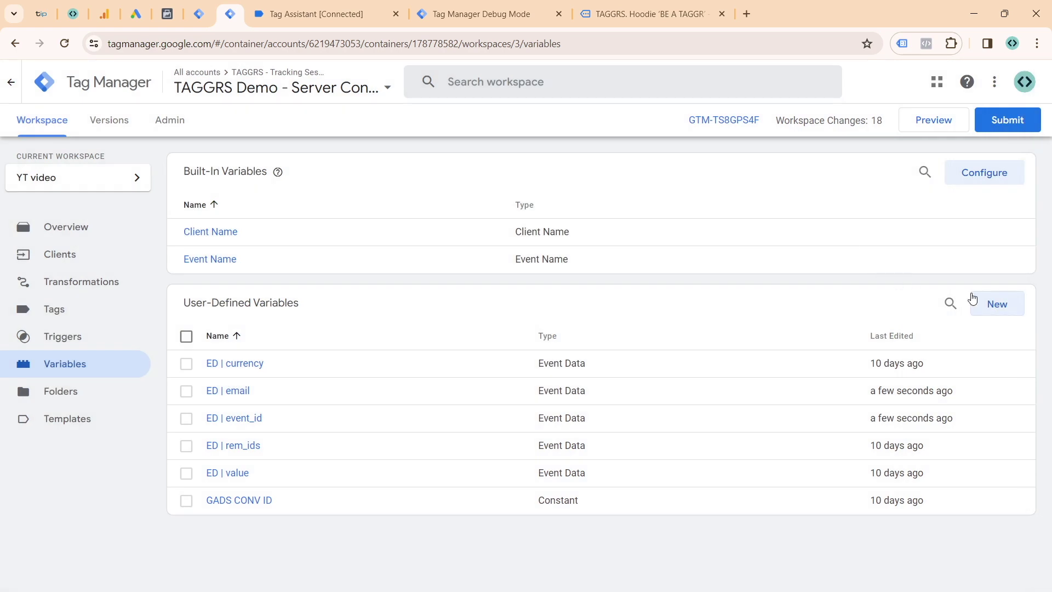
- Create and save an Event Data variable named ED | city with the key path city
left_click(972, 298)
left_click(311, 83)
type("ED | city")
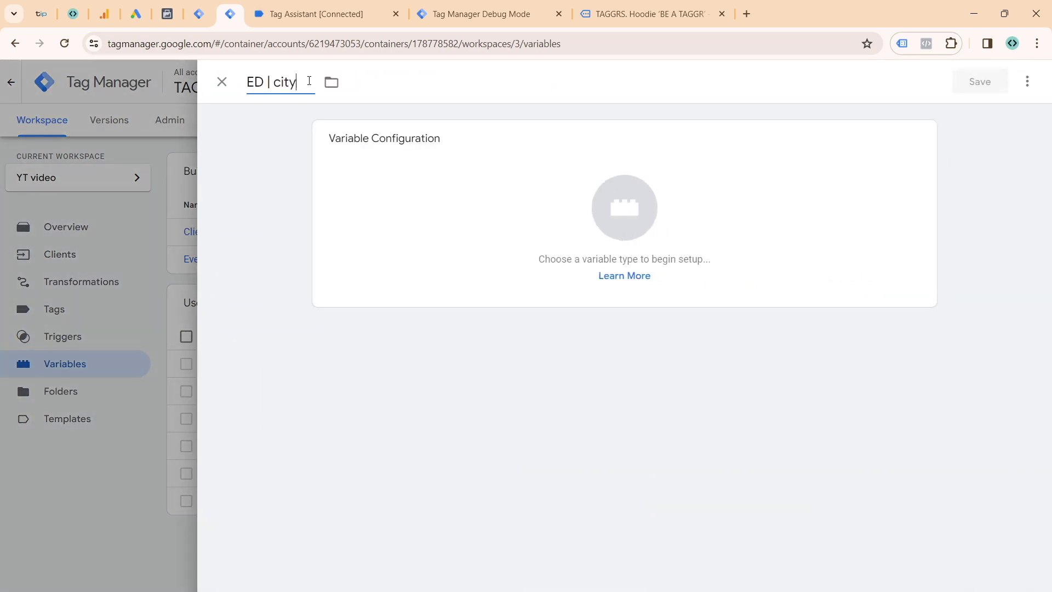
left_click(652, 164)
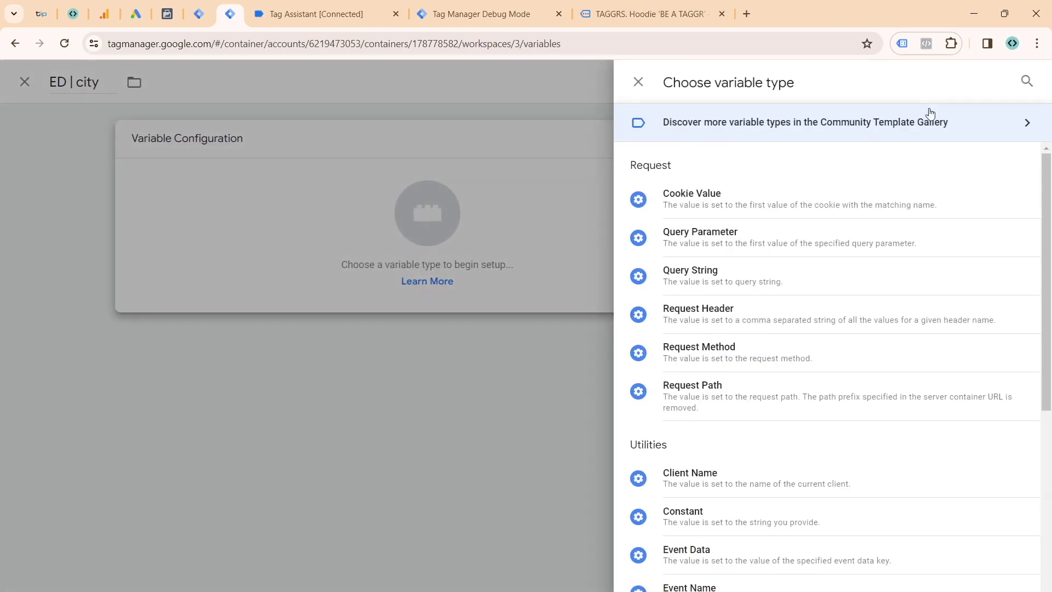
left_click(1026, 81)
type("city")
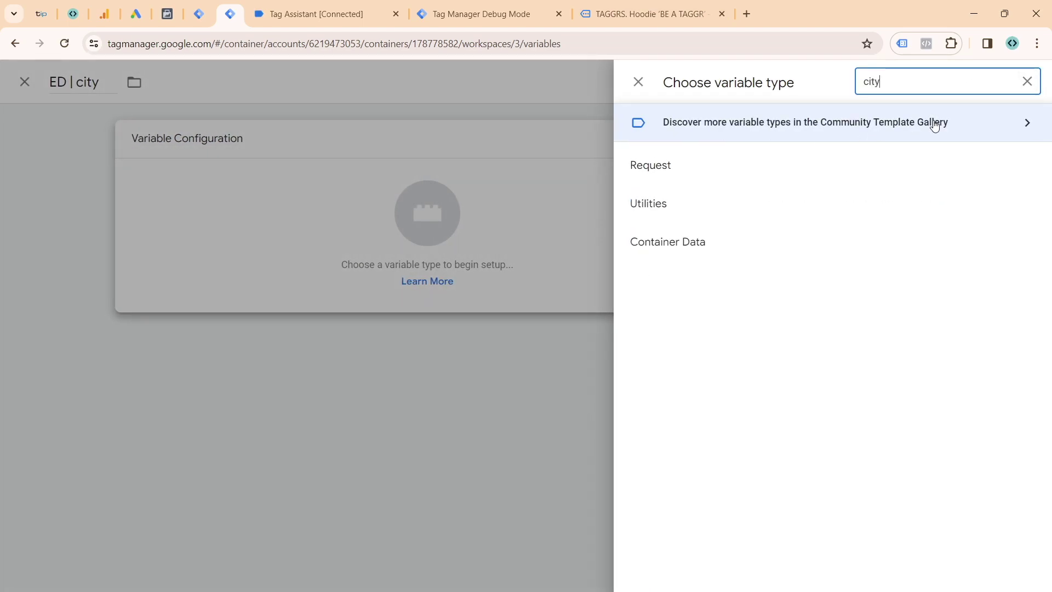
key("BackSpace")
key("BackSpace")
key("BackSpace")
type("even")
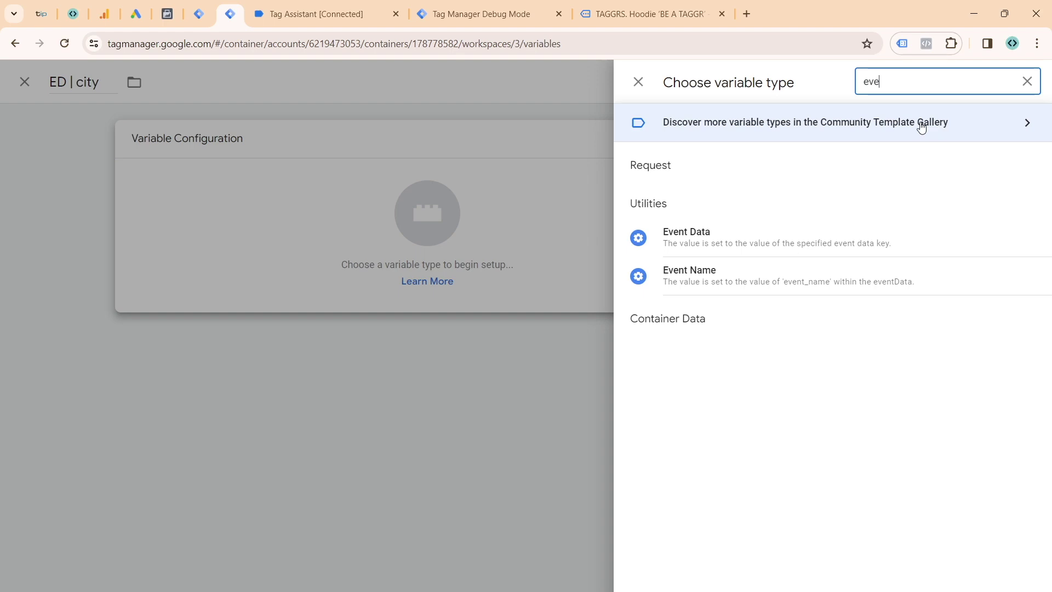
left_click(805, 230)
left_click(459, 282)
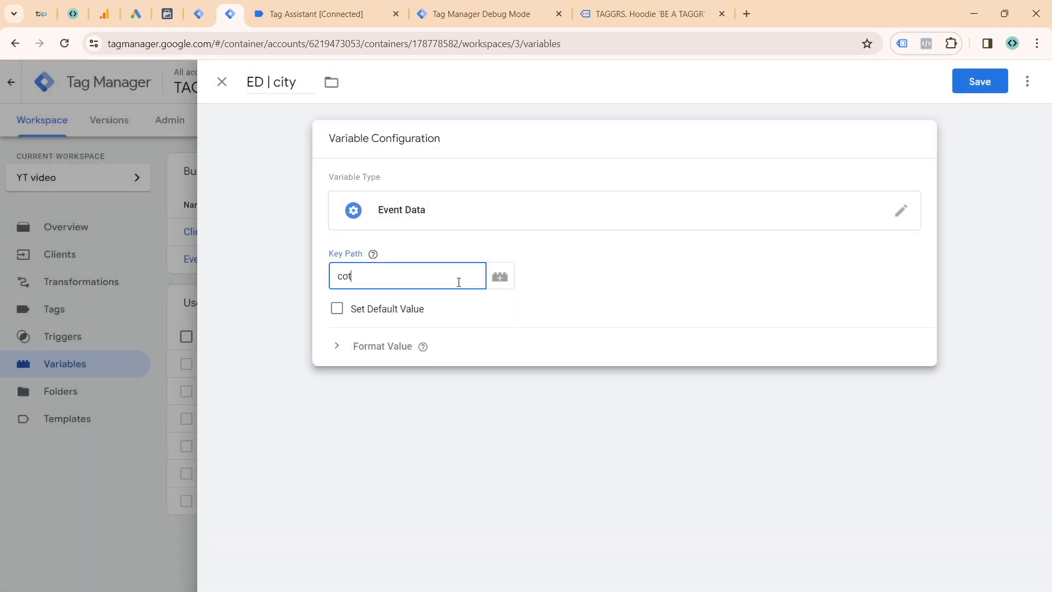
left_click(994, 81)
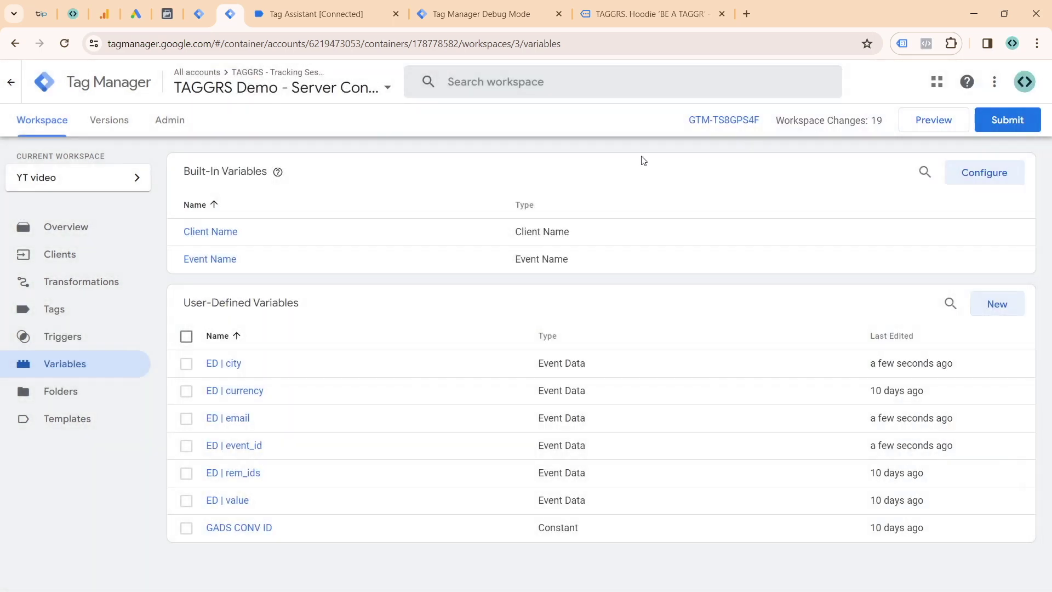
- Start a new server container tag and add the Facebook Conversion API template by stape-io from the Community Template Gallery as its type
left_click(69, 308)
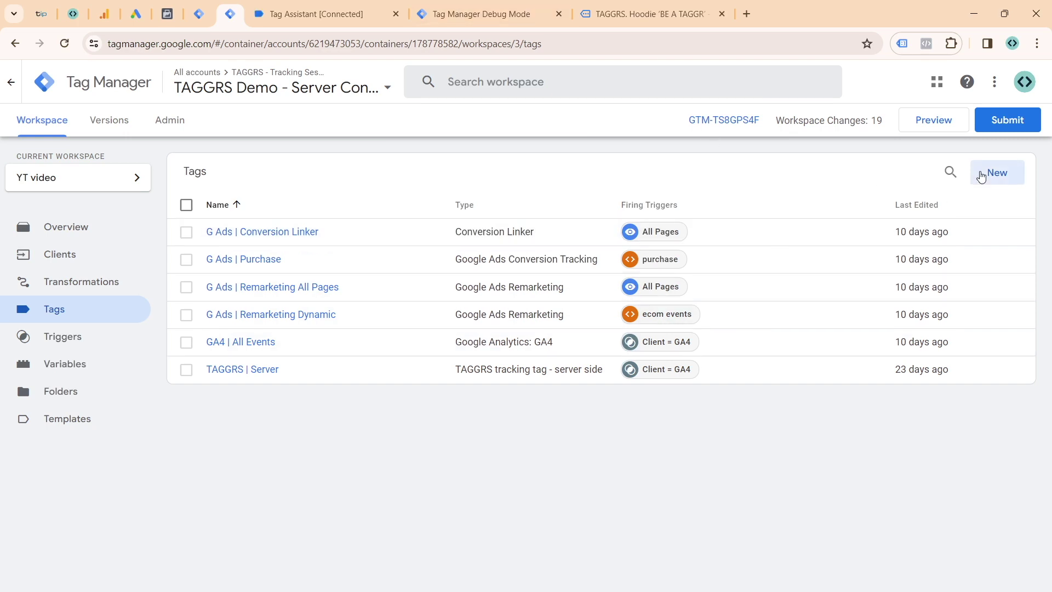
left_click(980, 176)
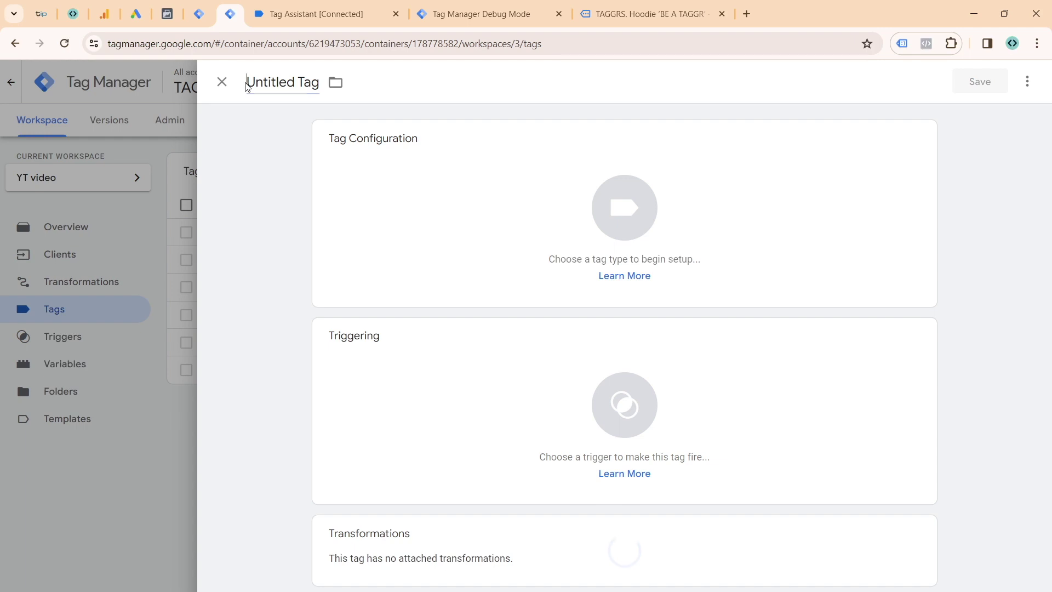
triple_click(251, 83)
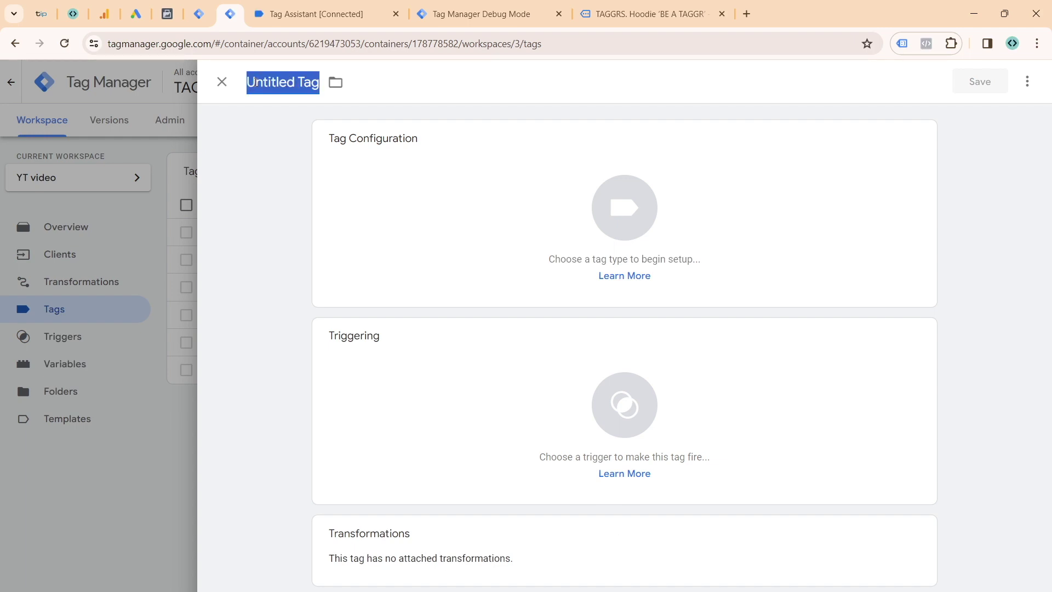
left_click(468, 186)
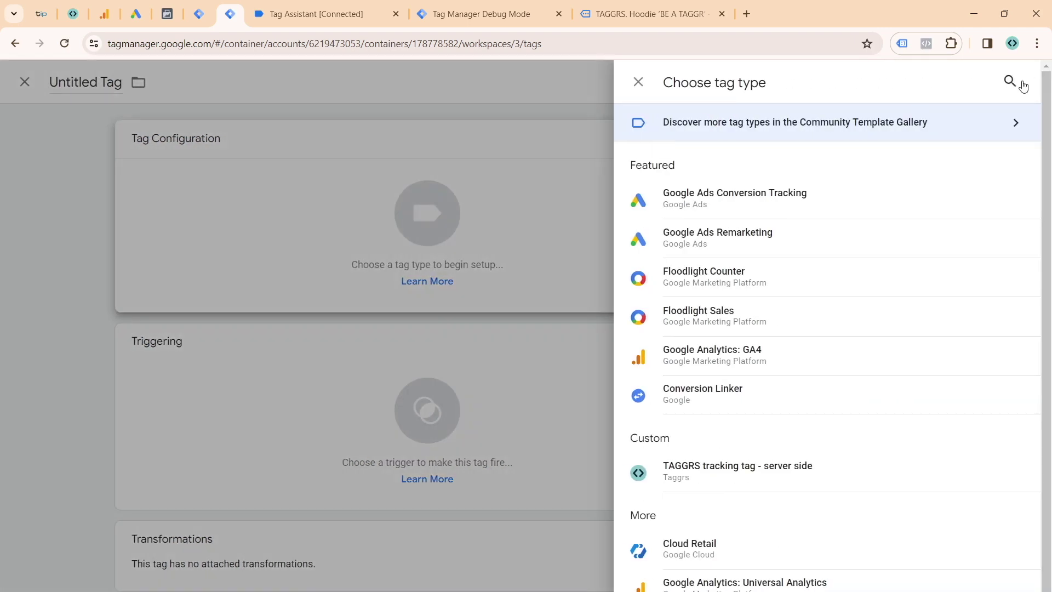
left_click(945, 134)
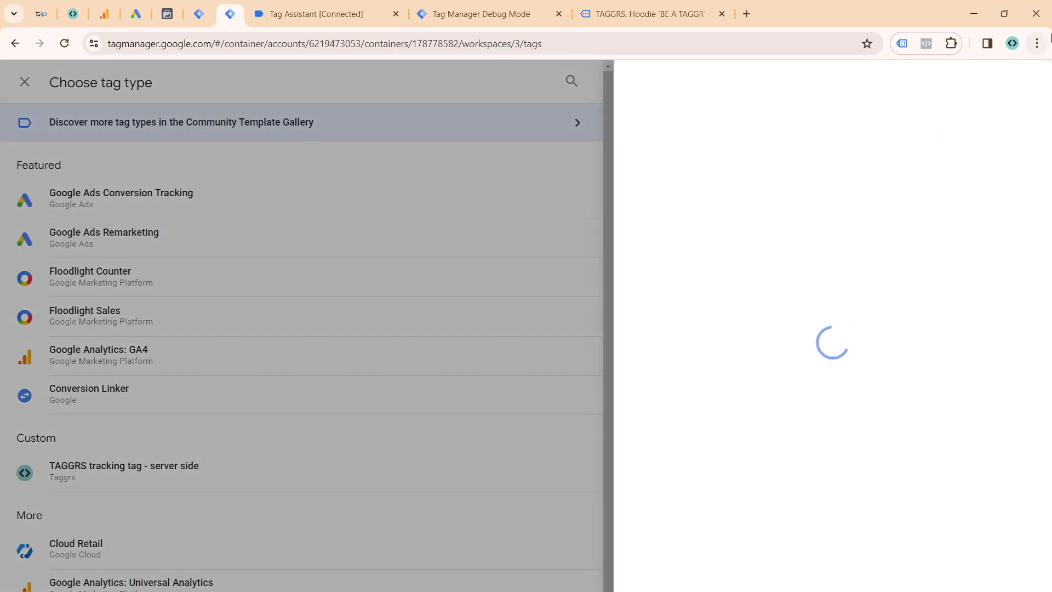
left_click(1024, 81)
type("fac")
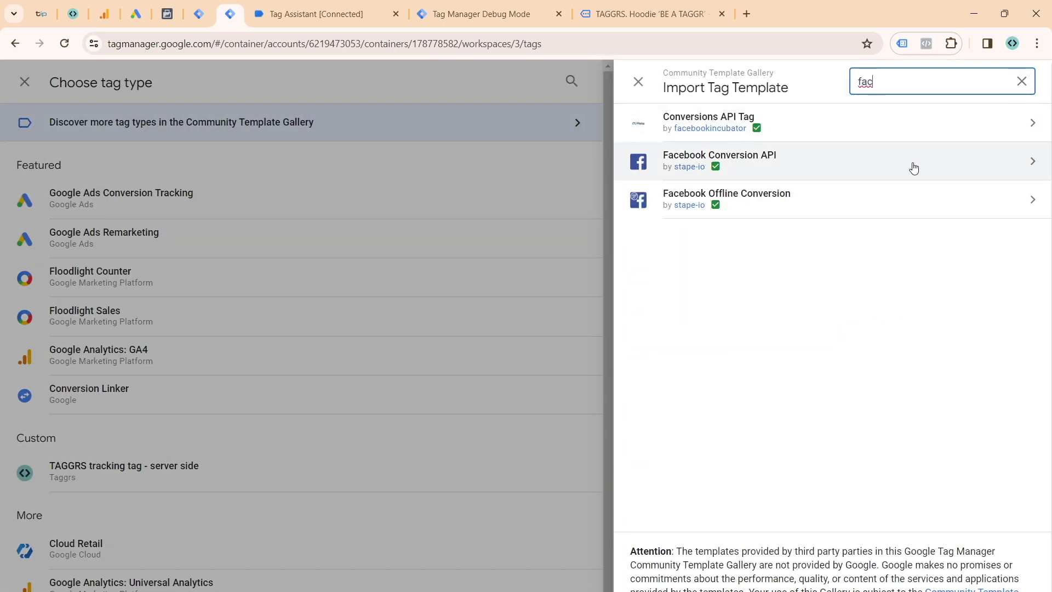
left_click(912, 164)
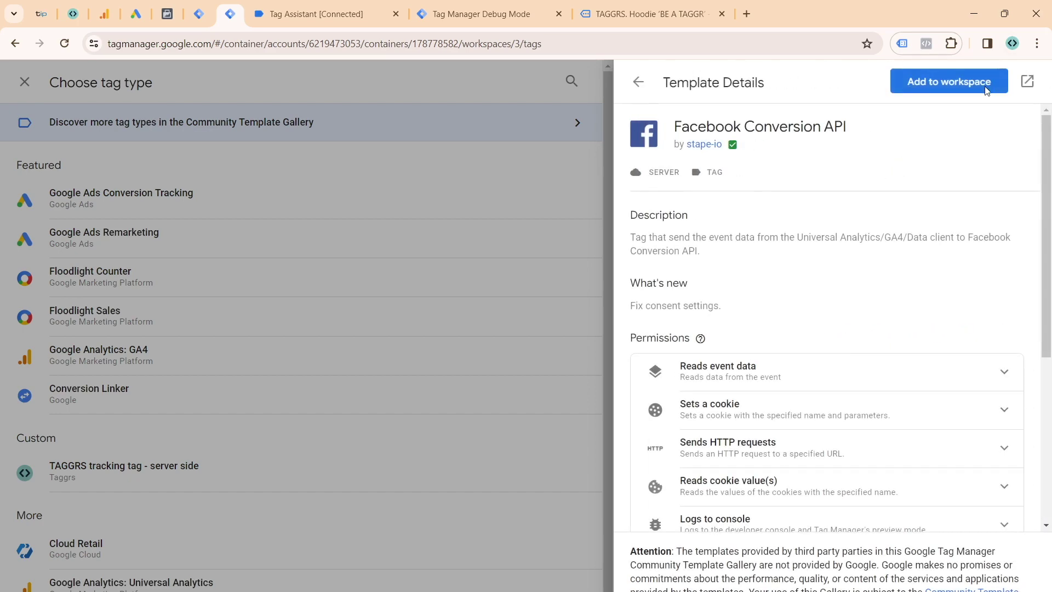
left_click(981, 92)
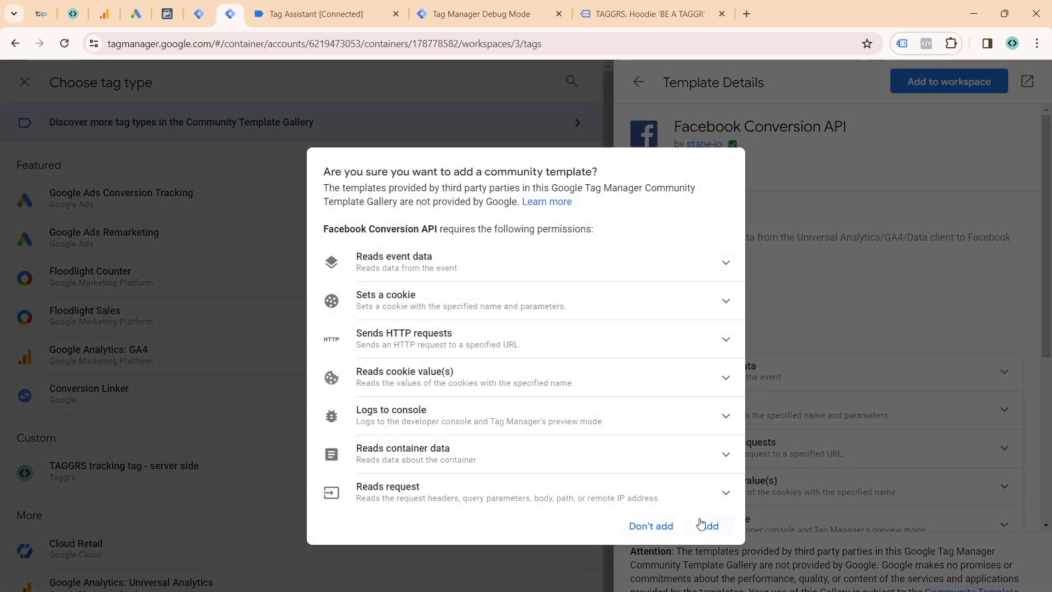
left_click(706, 523)
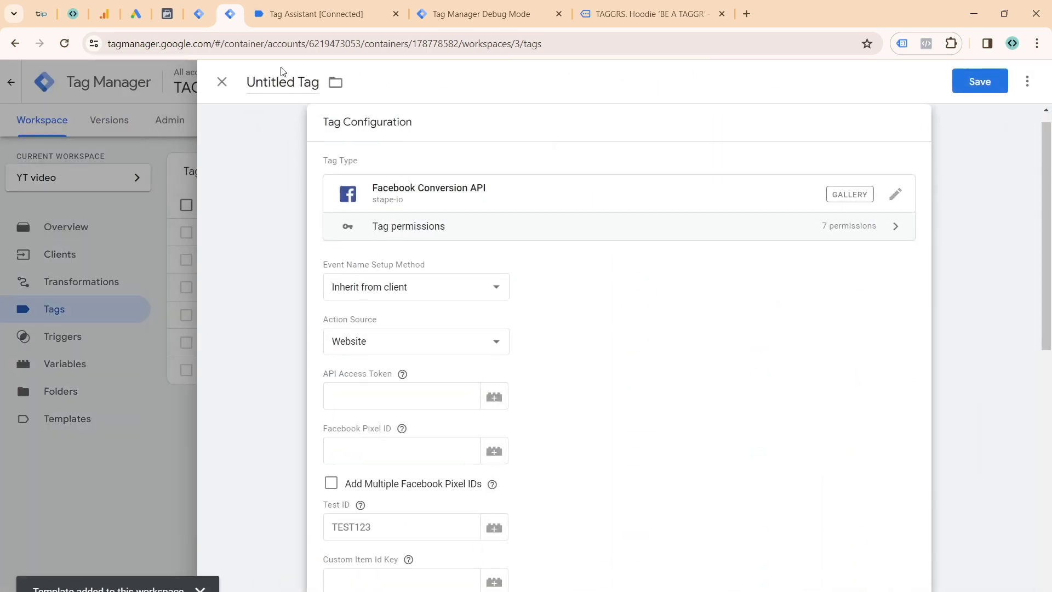
- Name the tag FB | Ecom Events and set its event name setup method to Inherit from client
left_click(281, 81)
type("FB | Ecom Events")
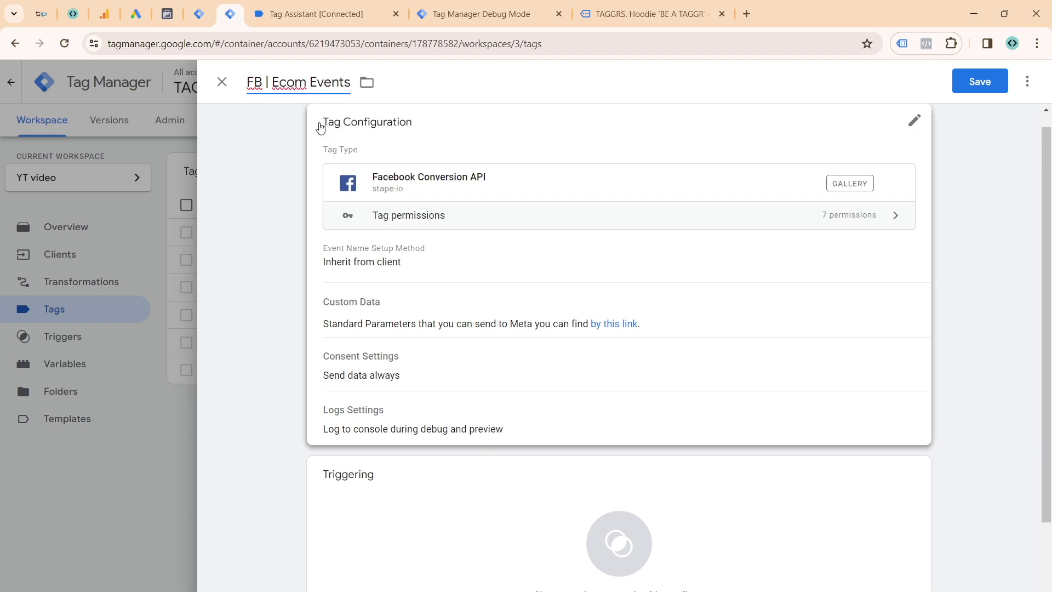
left_click(321, 176)
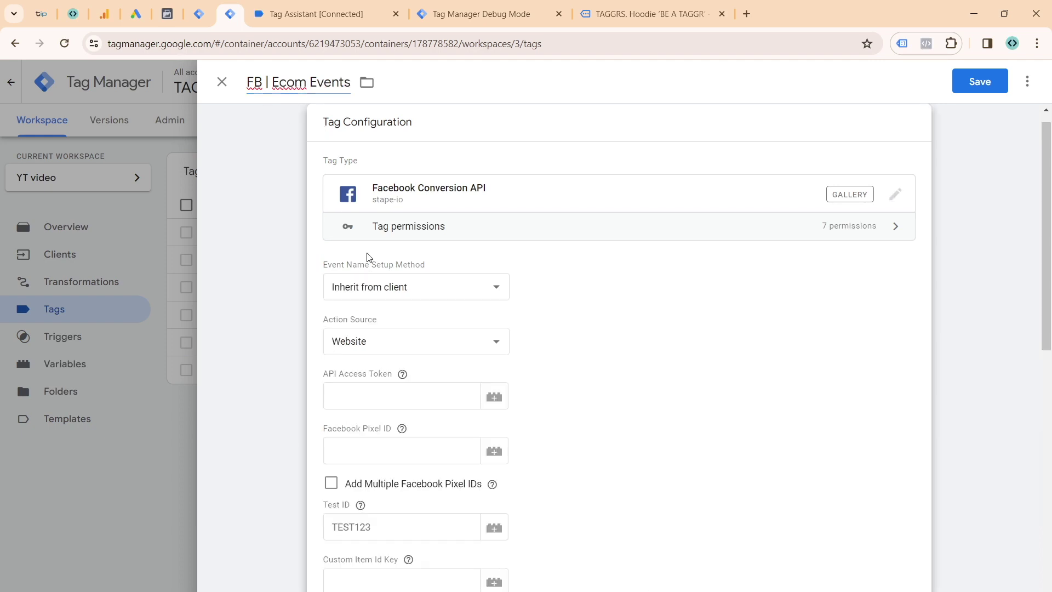
left_click(414, 287)
left_click(413, 313)
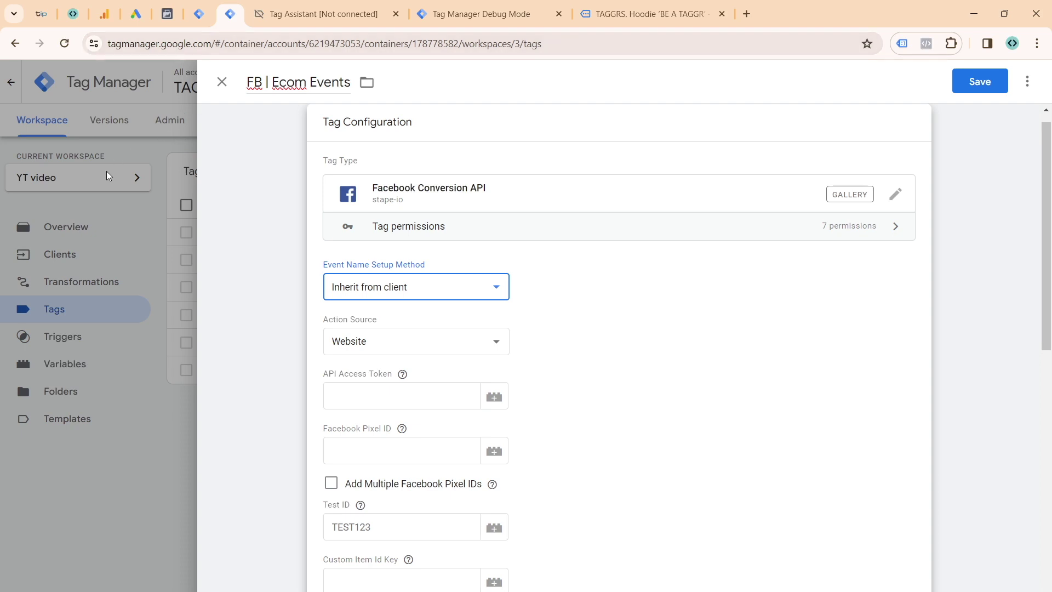
- Review the web container's Facebook Pixel tags and the API Access Token, Pixel ID and Test ID fields of the server tag
left_click(198, 14)
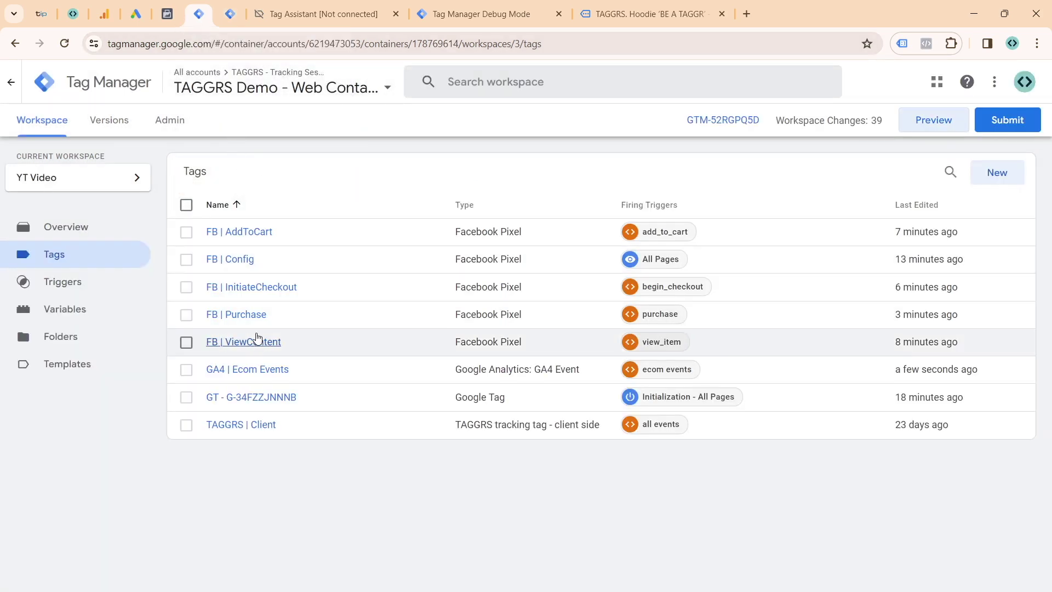
left_click(230, 15)
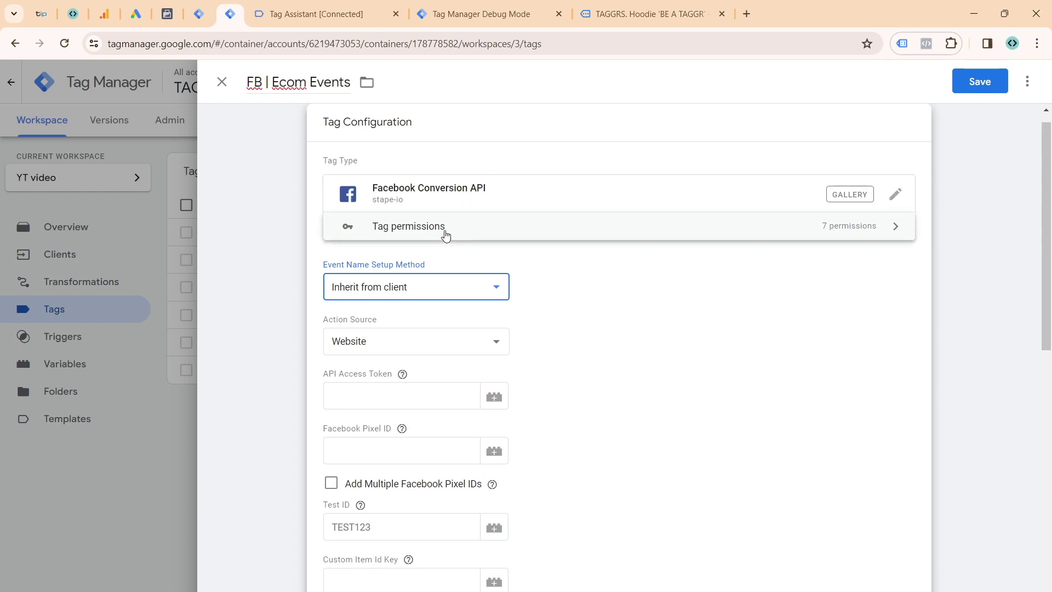
scroll(446, 234, "down", 2)
left_click(381, 325)
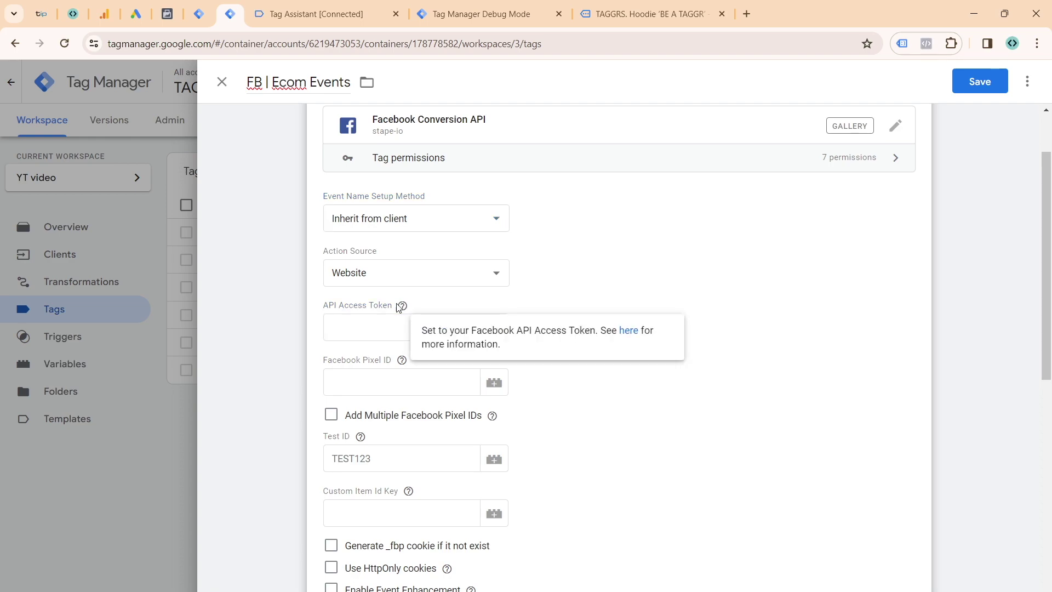
scroll(390, 283, "down", 2)
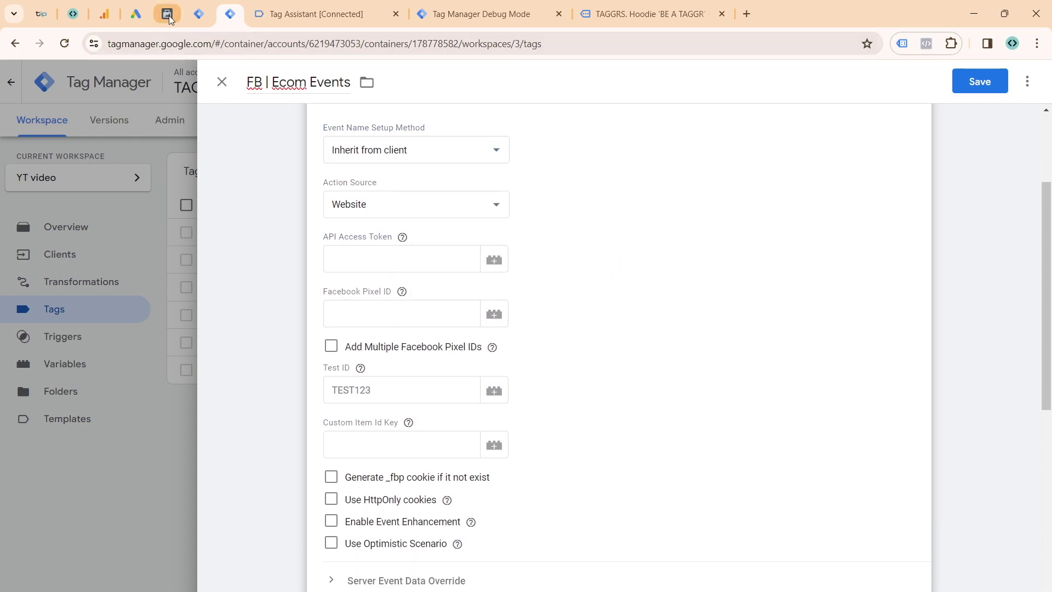
- Switch to Meta Events Manager, generate a Conversions API access token for the TAGGRS YT dataset and copy it
left_click(167, 13)
left_click(584, 158)
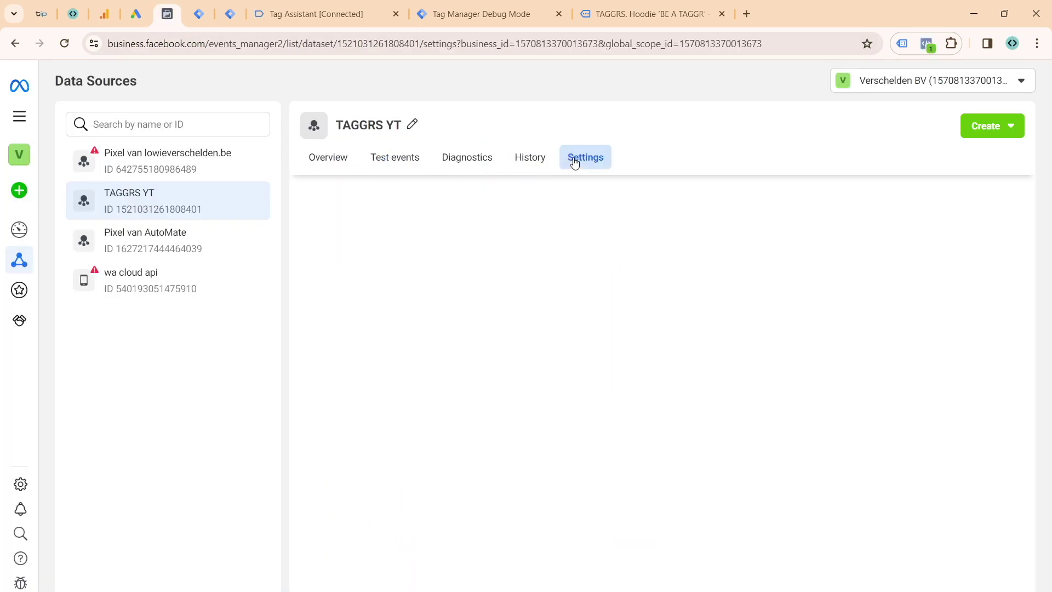
scroll(416, 247, "down", 15)
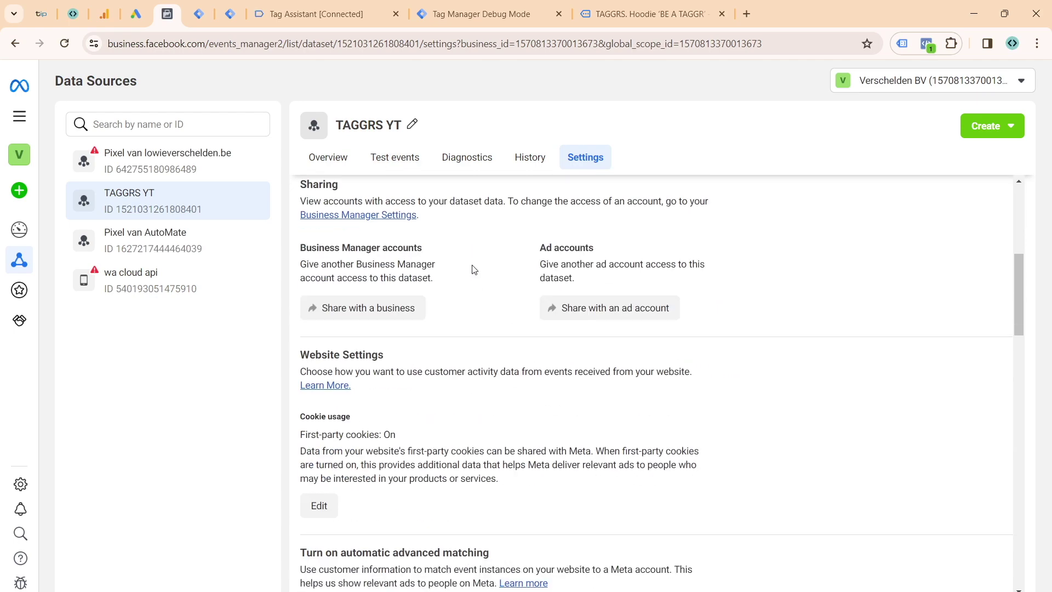
scroll(418, 338, "down", 4)
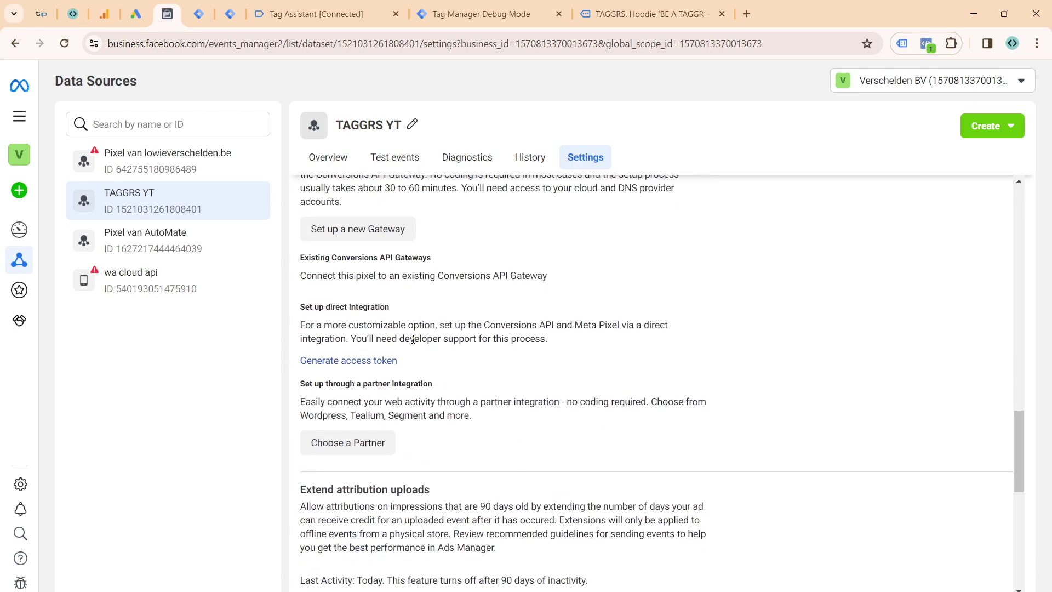
left_click(364, 361)
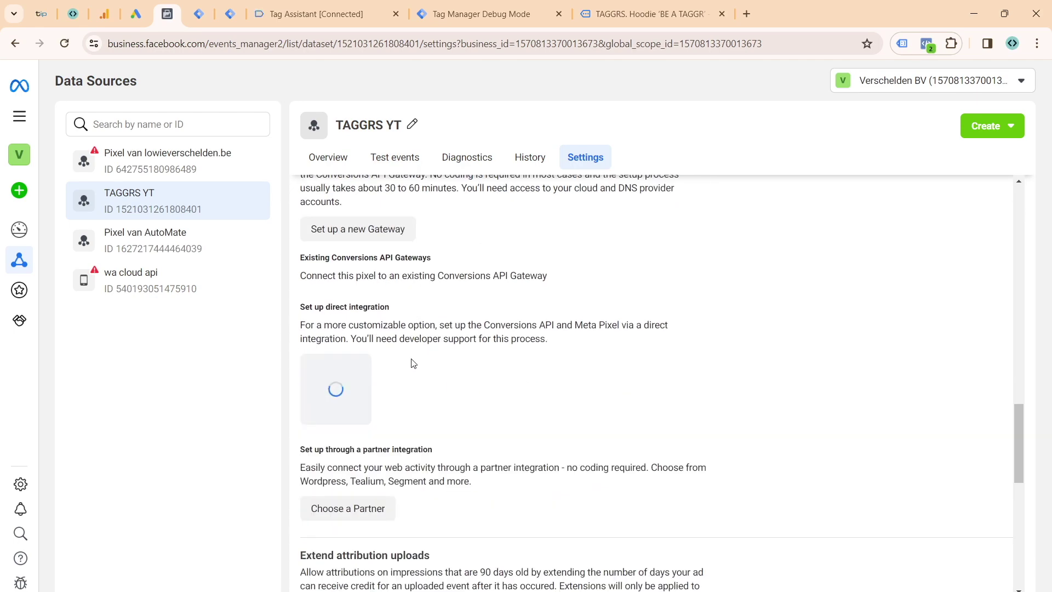
left_click(431, 434)
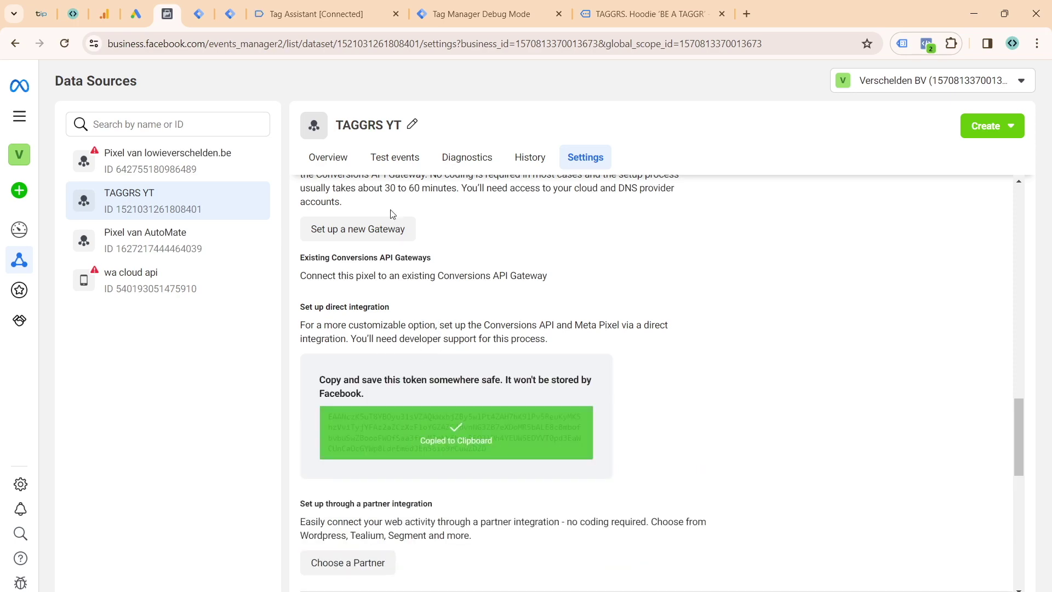
- Examine the test events received for the TAGGRS YT dataset, including the event ID of a browser PageView on the hoodie product page
left_click(387, 164)
scroll(614, 323, "down", 3)
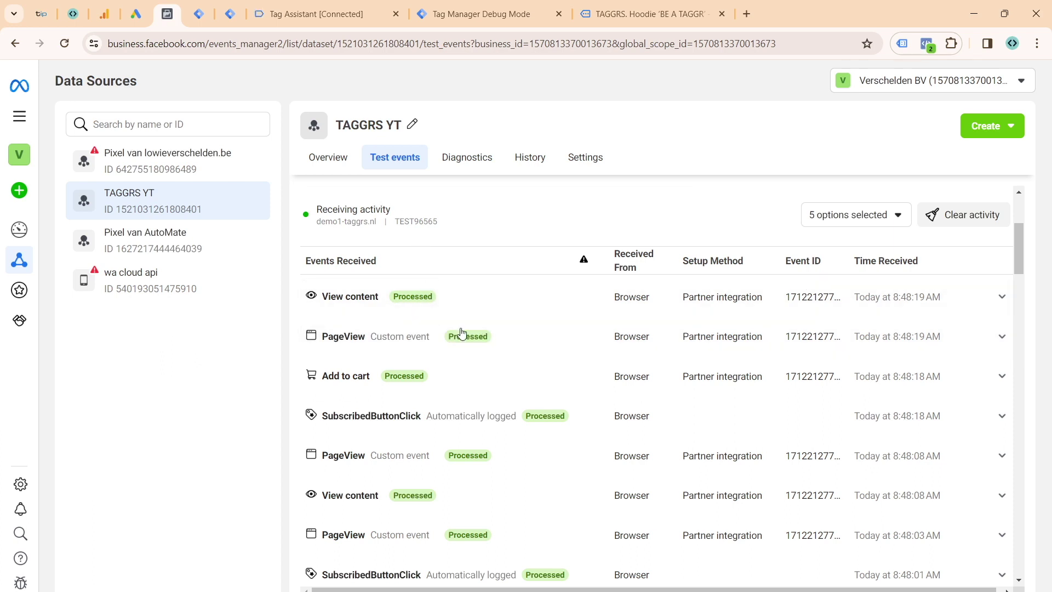
scroll(468, 368, "down", 3)
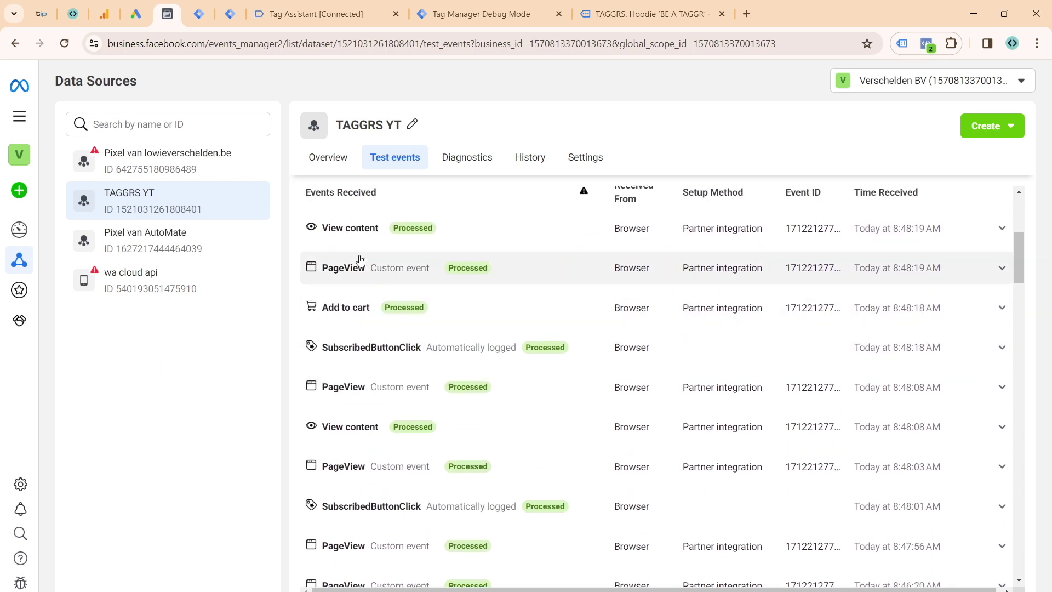
scroll(359, 425, "down", 4)
scroll(391, 404, "up", 1)
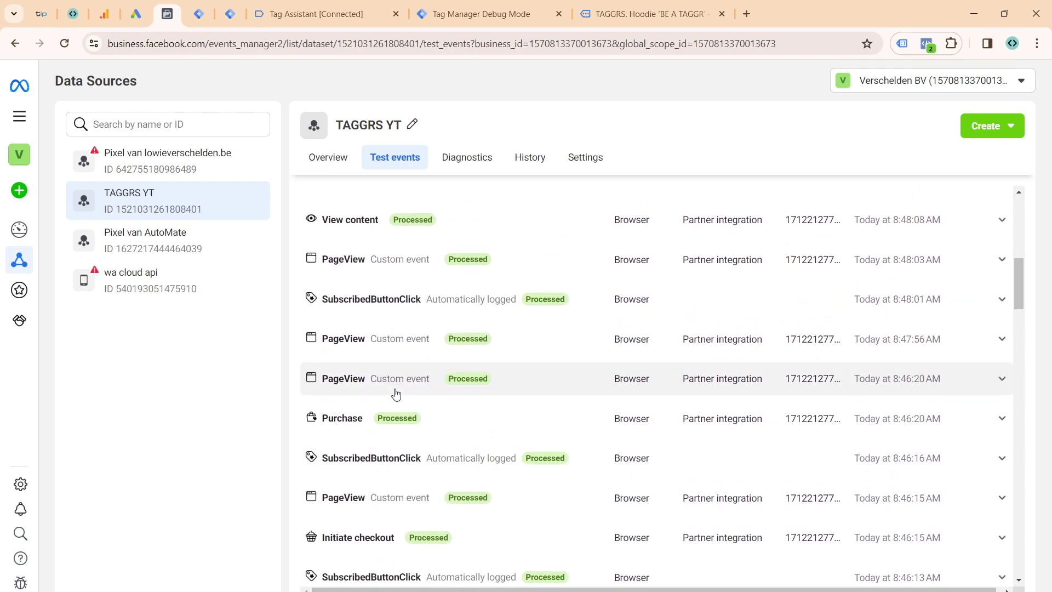
scroll(441, 285, "up", 2)
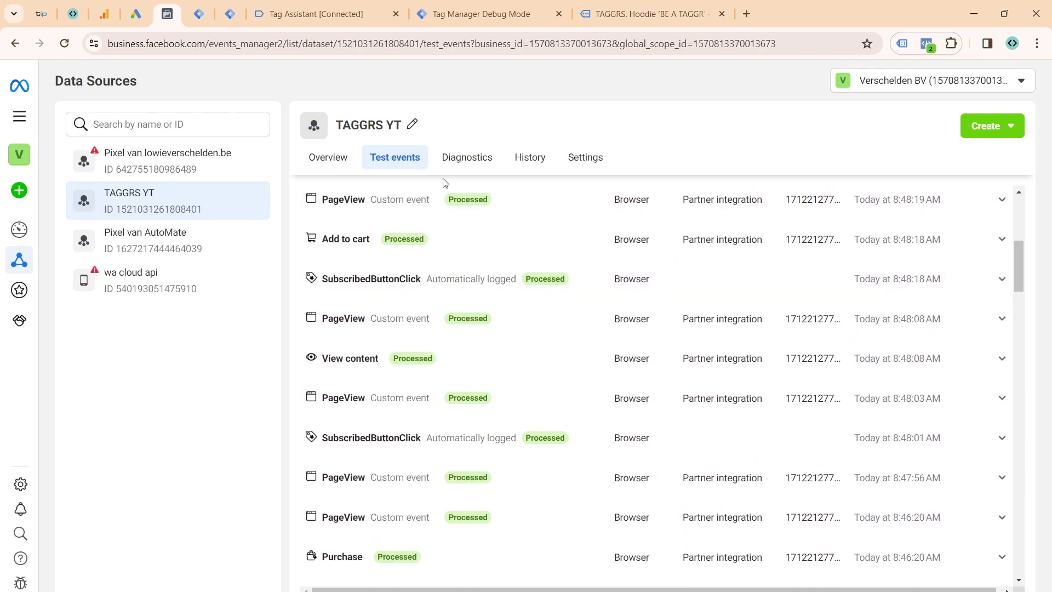
left_click(652, 332)
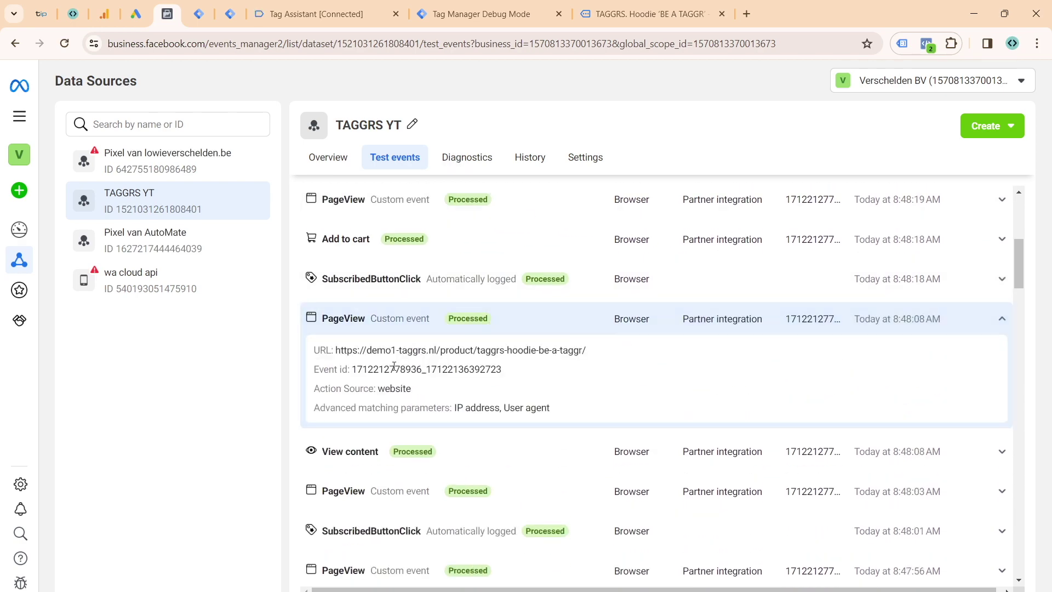
left_click_drag(352, 368, 507, 377)
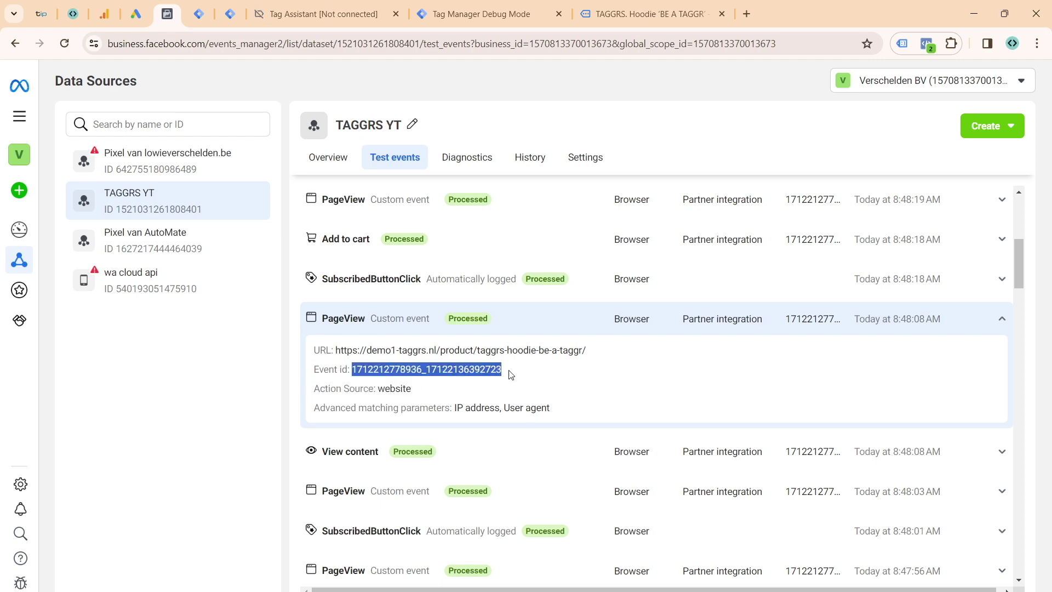
scroll(466, 324, "up", 3)
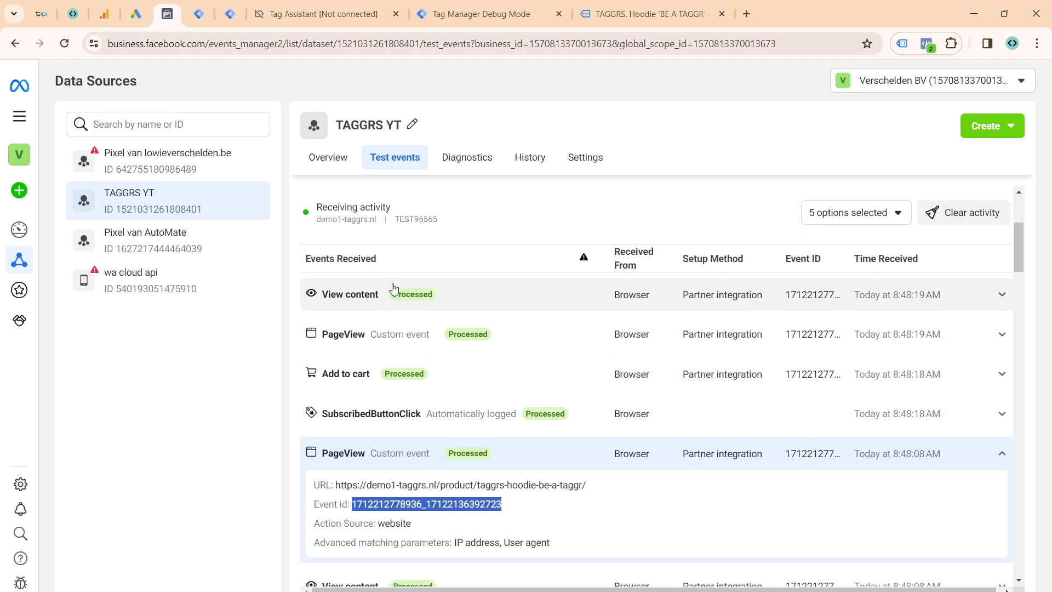
- Examine the event IDs and full parameter lists of the two received Purchase test events
scroll(383, 329, "down", 4)
scroll(404, 412, "down", 4)
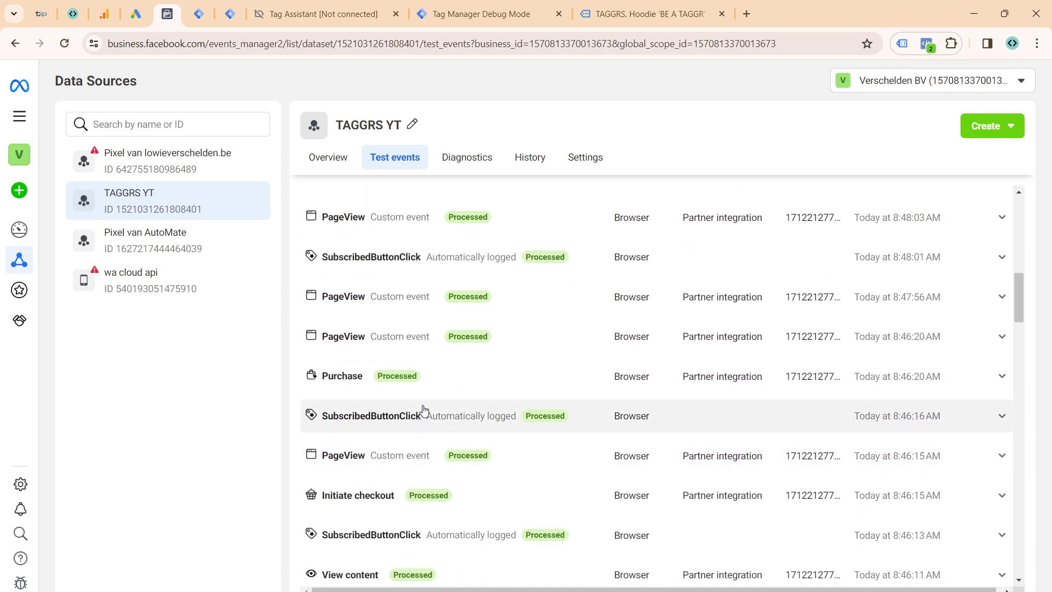
left_click(416, 383)
left_click(339, 509)
scroll(372, 408, "down", 1)
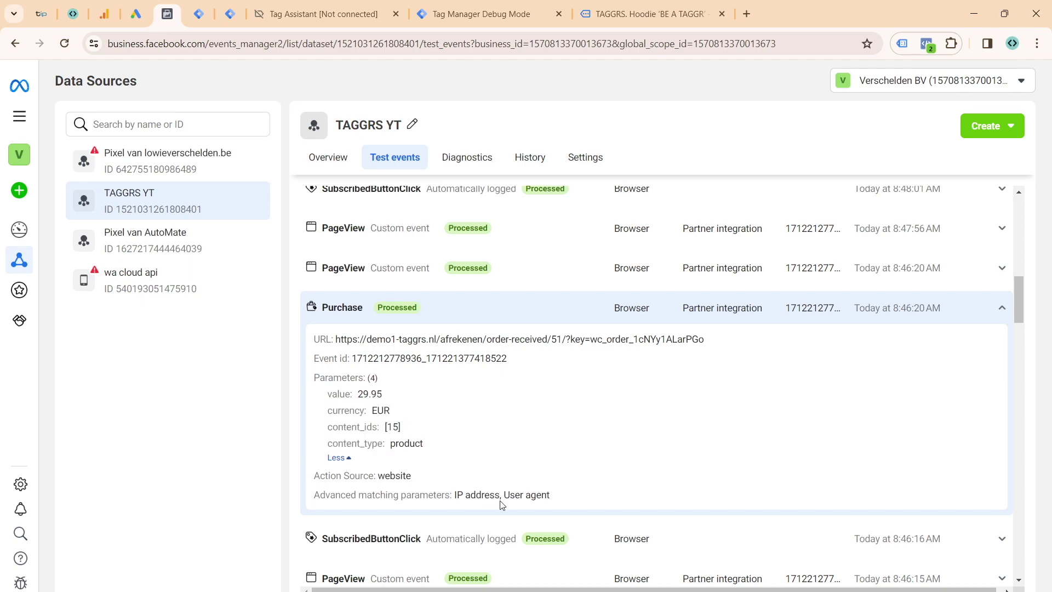
scroll(530, 496, "down", 8)
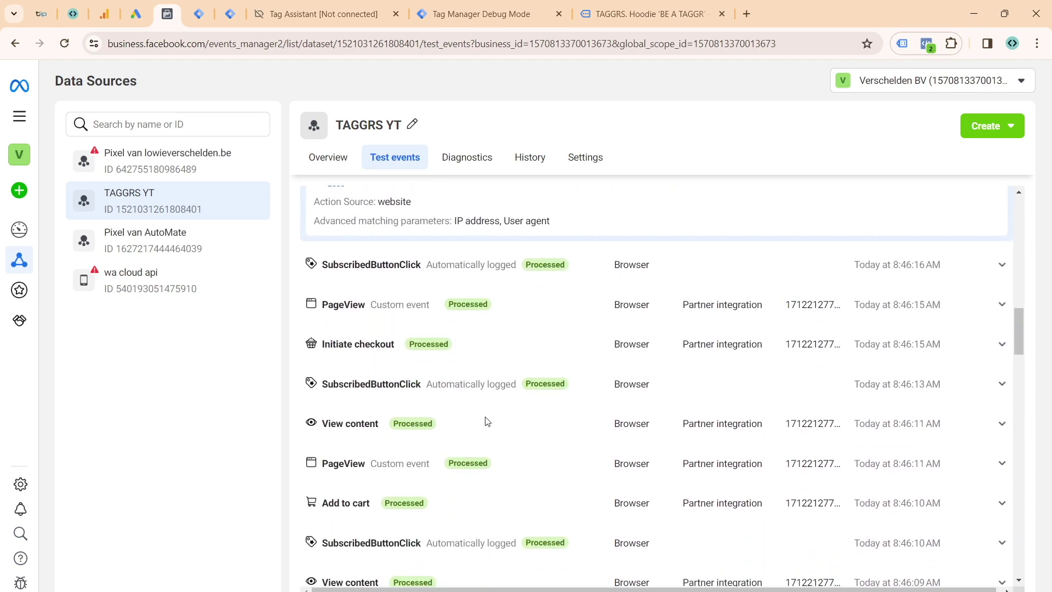
scroll(468, 446, "up", 12)
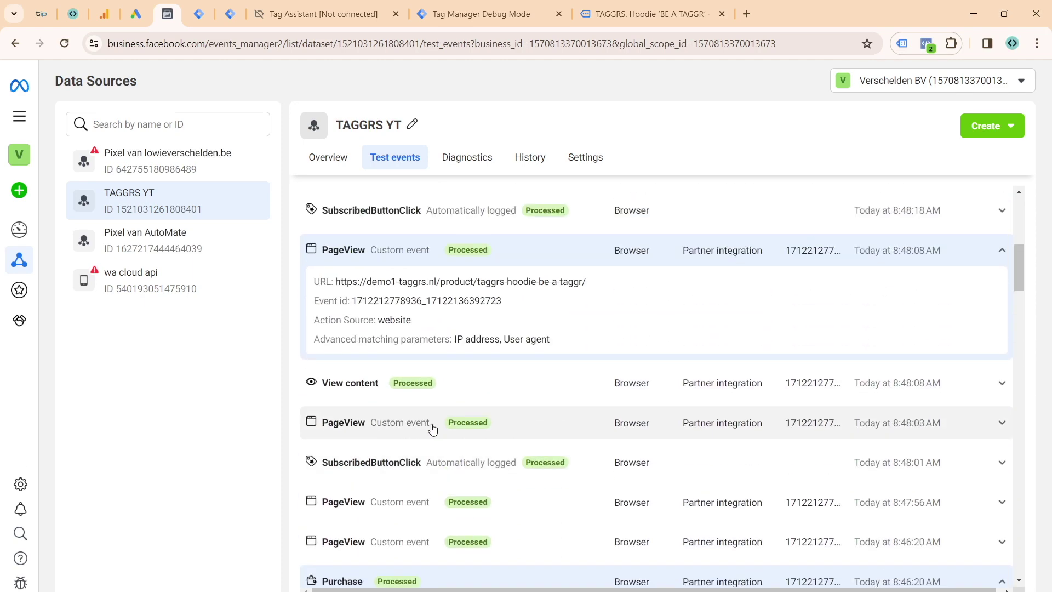
scroll(431, 421, "up", 5)
scroll(430, 421, "down", 5)
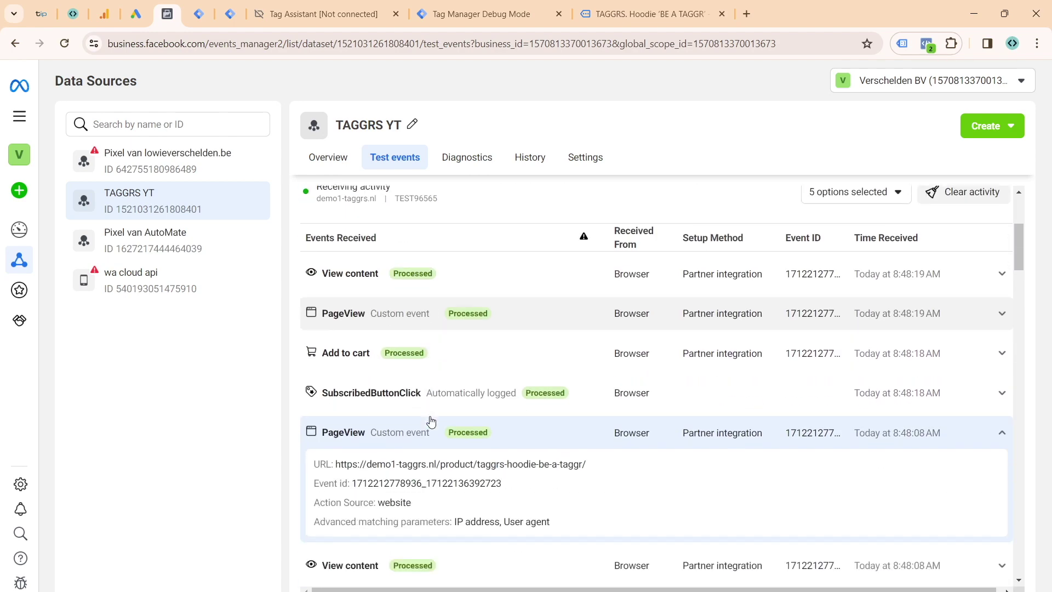
left_click(436, 382)
scroll(451, 397, "down", 1)
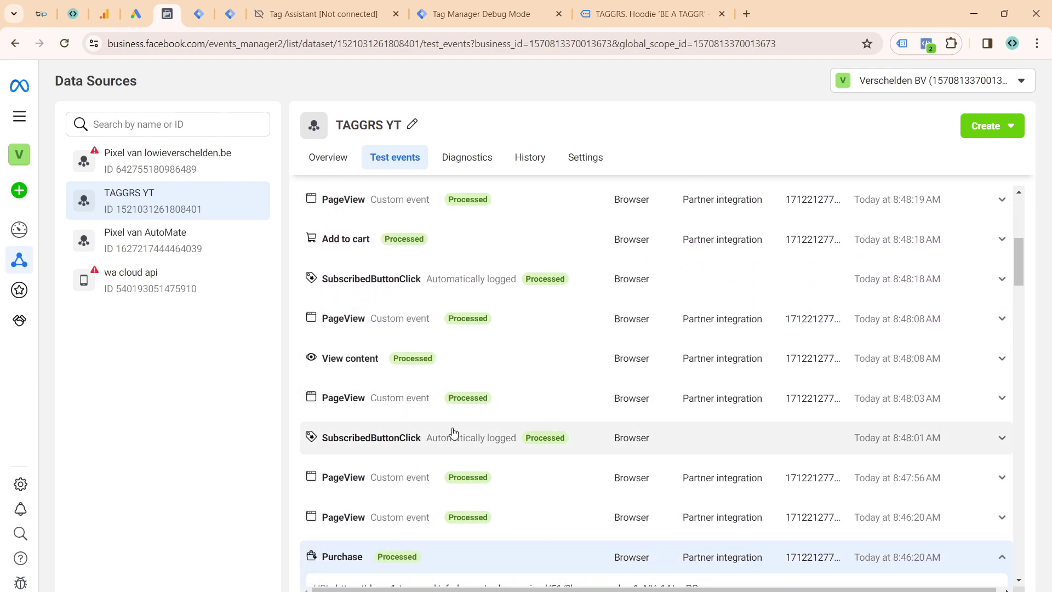
scroll(465, 479, "down", 4)
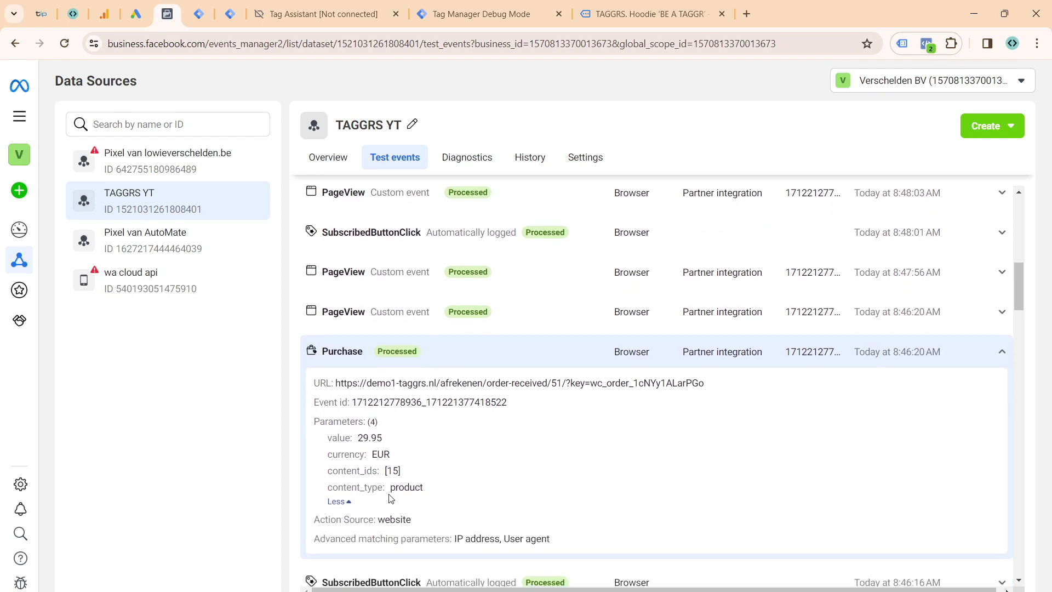
scroll(530, 534, "down", 8)
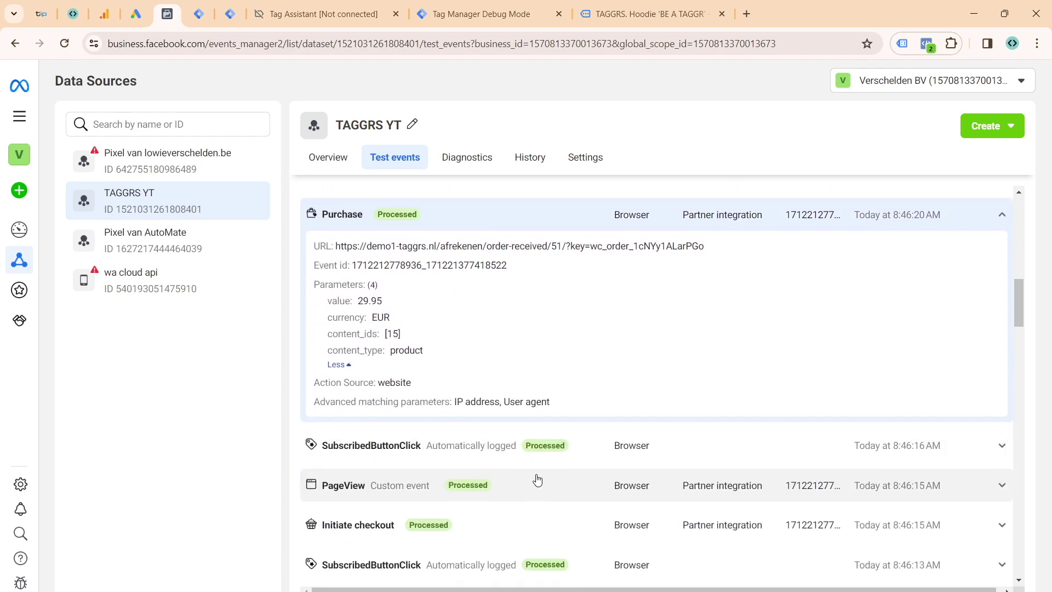
scroll(532, 471, "down", 4)
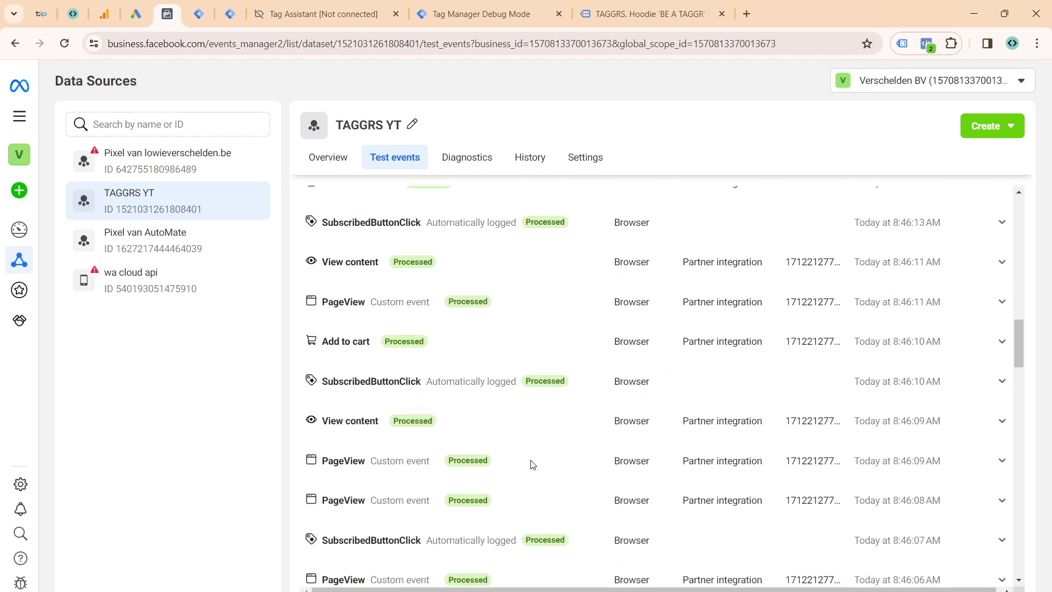
left_click(528, 507)
scroll(525, 494, "down", 2)
scroll(525, 486, "down", 2)
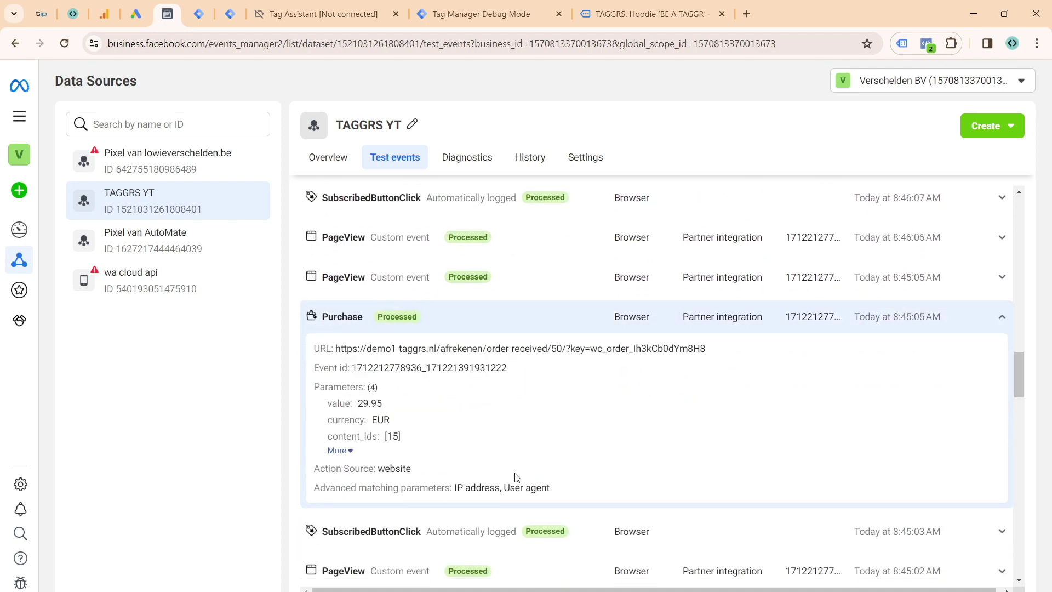
left_click(338, 451)
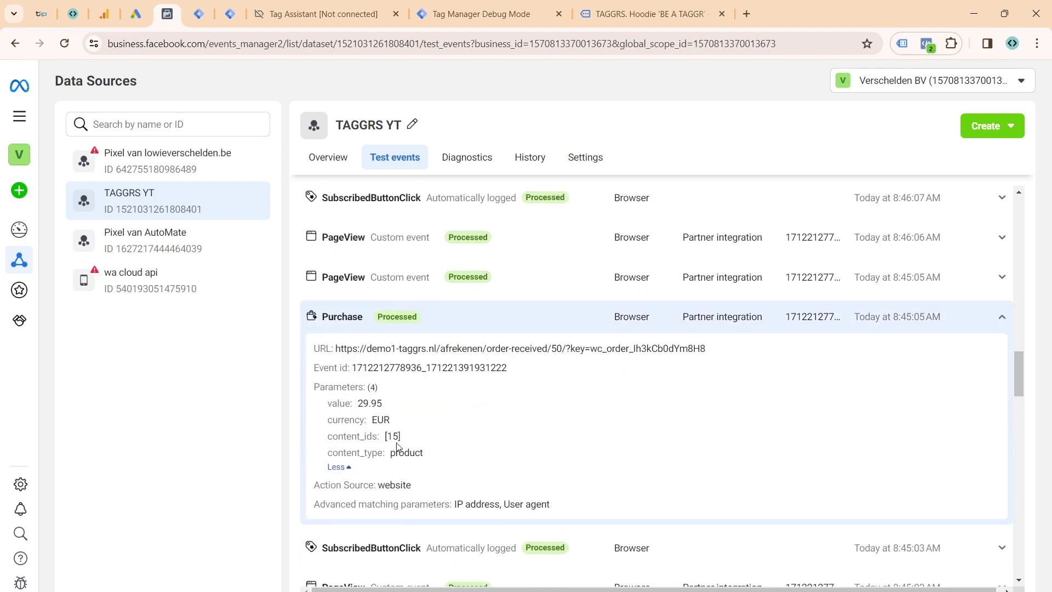
- Switch to the server container in Tag Manager and start a new Constant variable for the tag's API access token
left_click(207, 21)
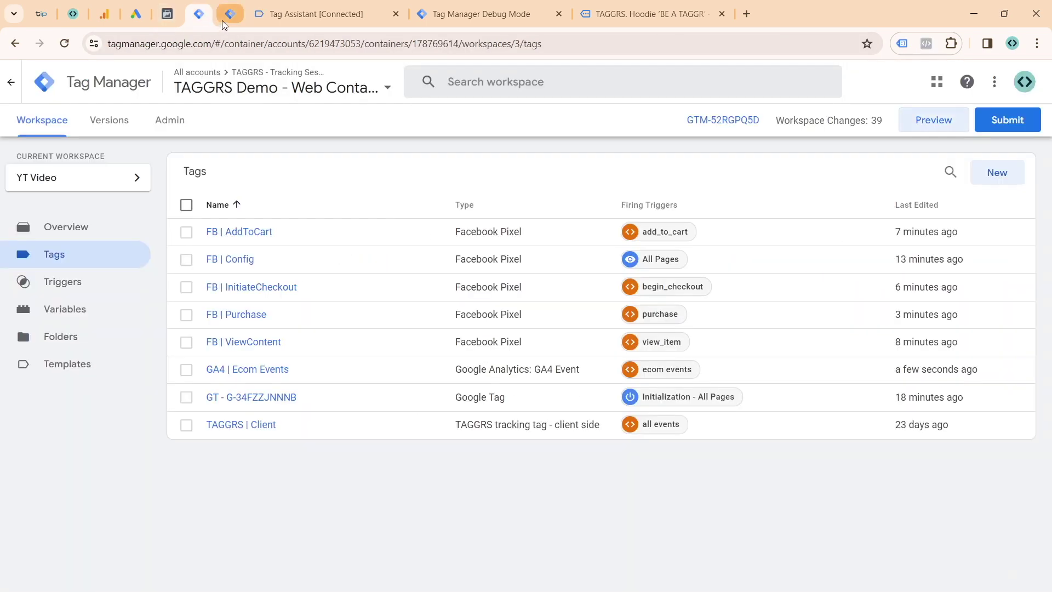
left_click(222, 22)
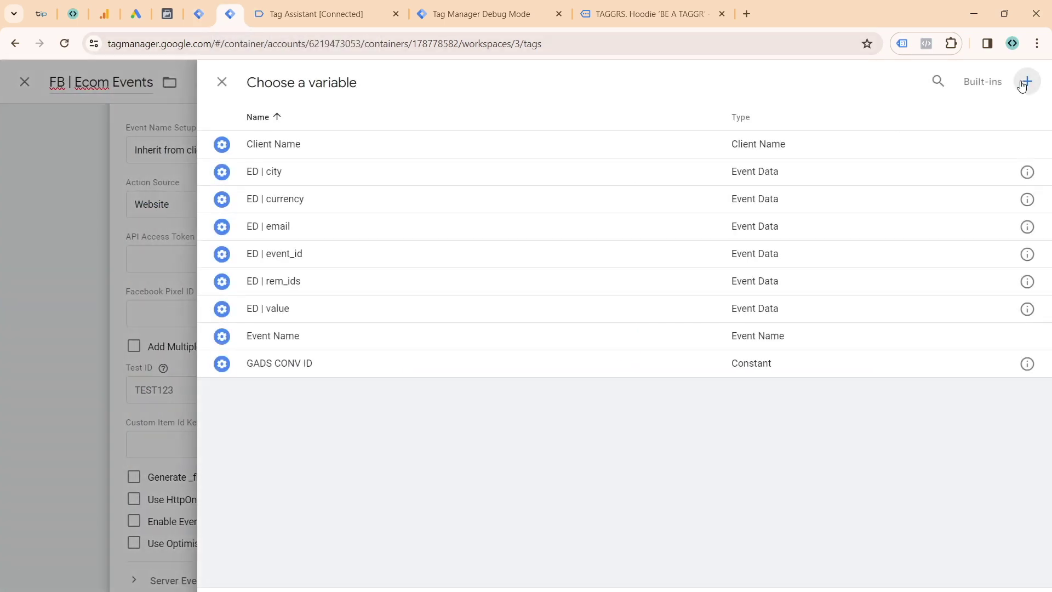
left_click(1022, 83)
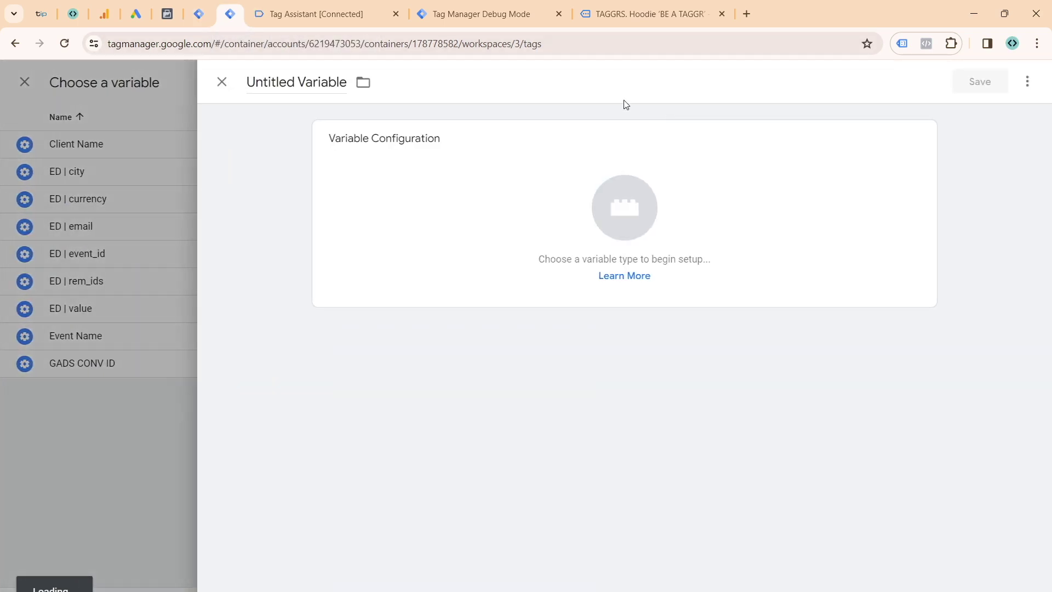
left_click(557, 162)
left_click(1016, 83)
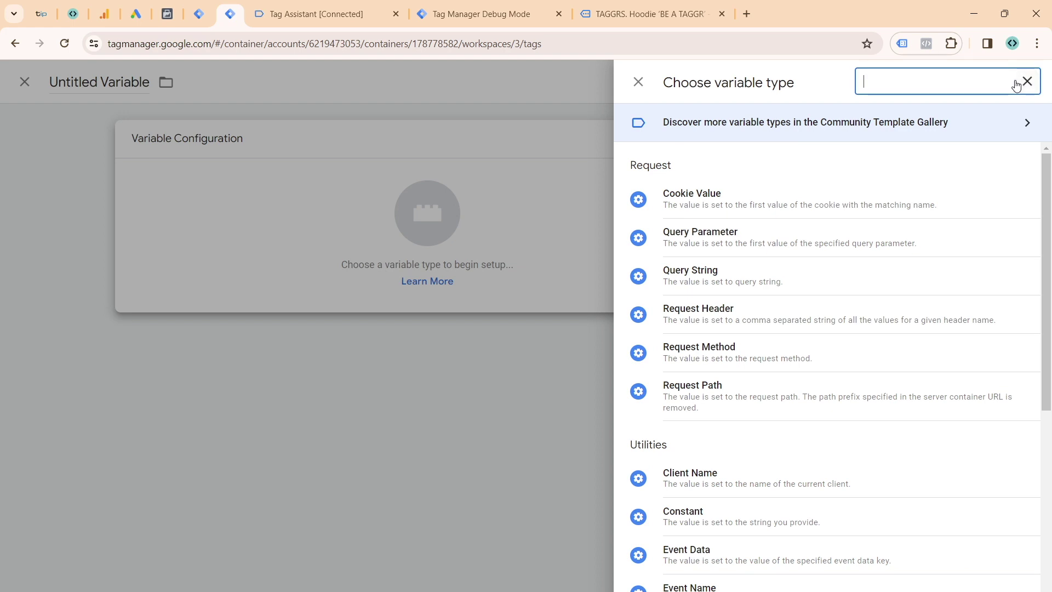
type("cons")
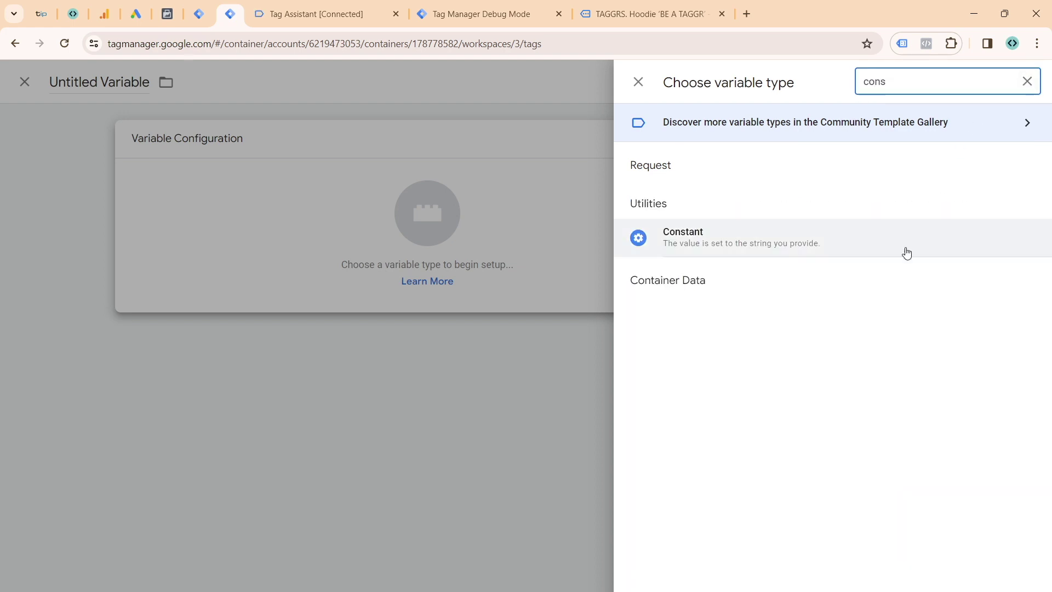
left_click(745, 250)
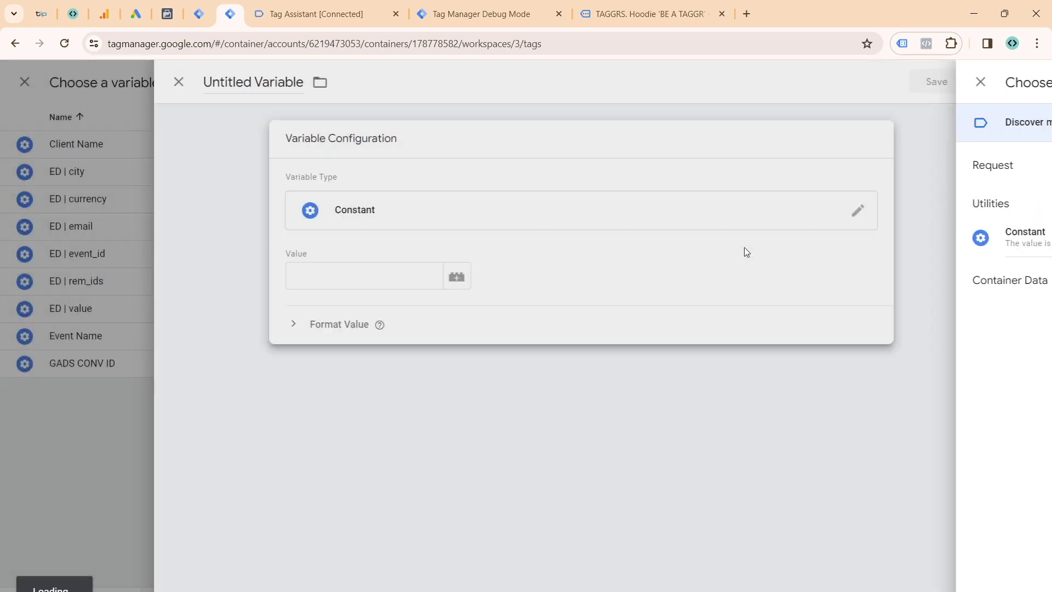
- Name the variable FB API, paste the copied Conversions API access token as its value and save it
left_click(293, 83)
type("AP")
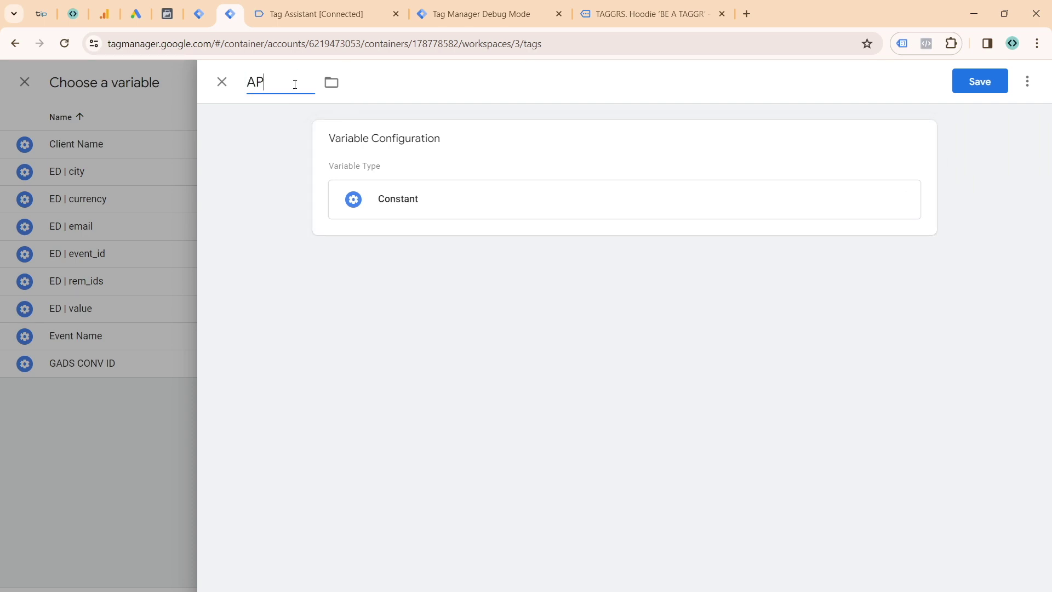
type("I")
key("BackSpace")
key("BackSpace")
key("BackSpace")
type("FB API")
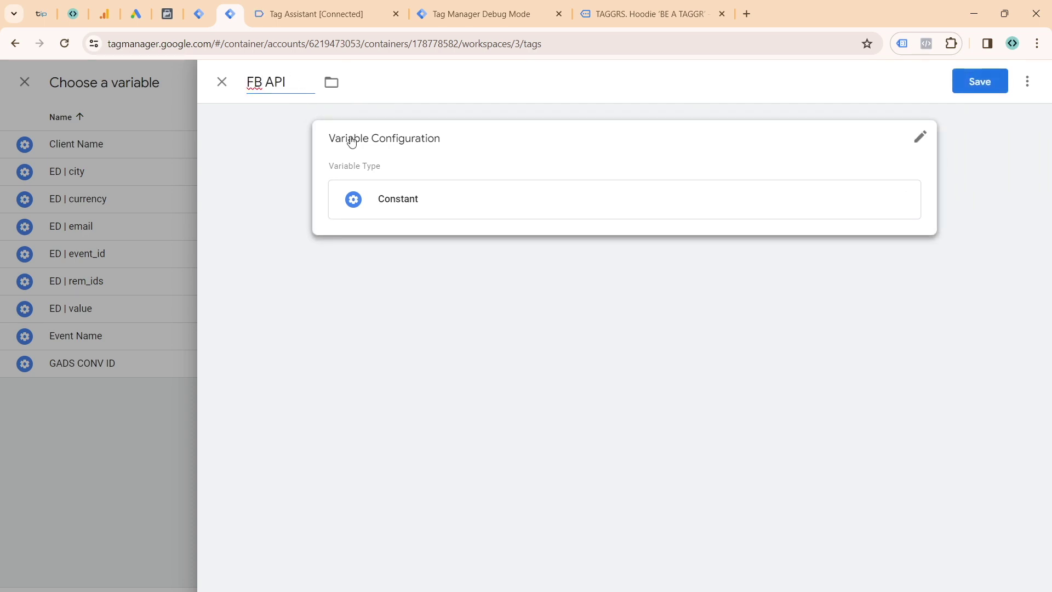
left_click(347, 141)
left_click(434, 282)
key("ctrl+v")
left_click(988, 83)
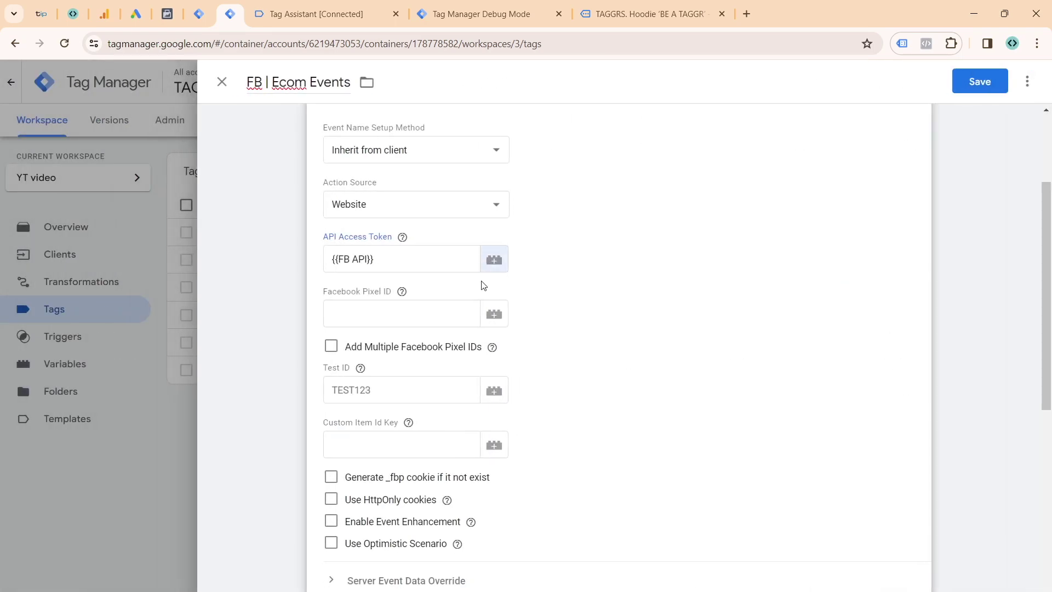
- Copy the TAGGRS YT dataset's pixel ID from Meta Events Manager and return to the FB | Ecom Events server tag
left_click(441, 306)
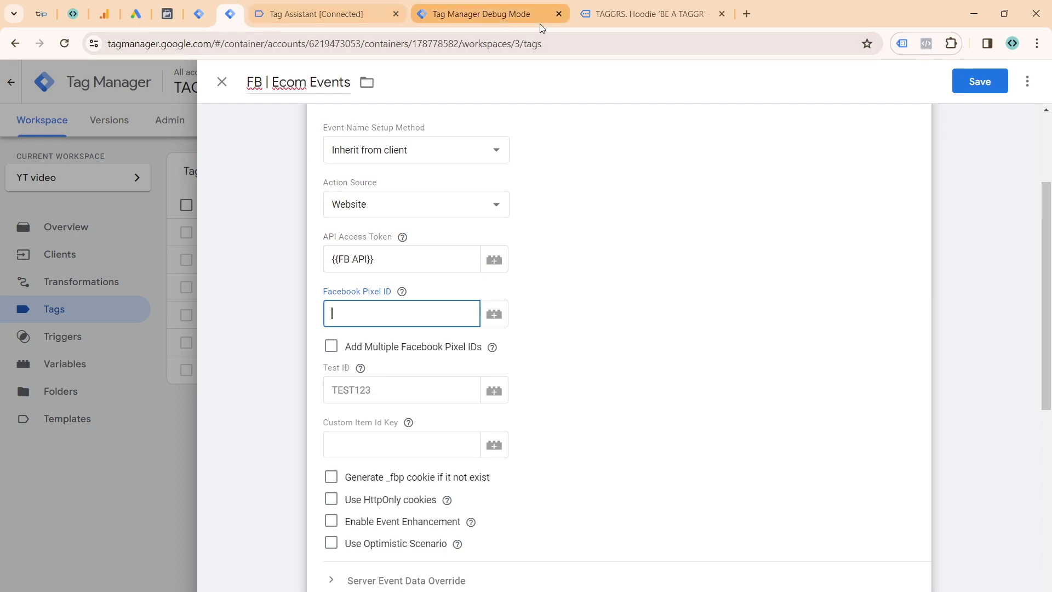
left_click(168, 14)
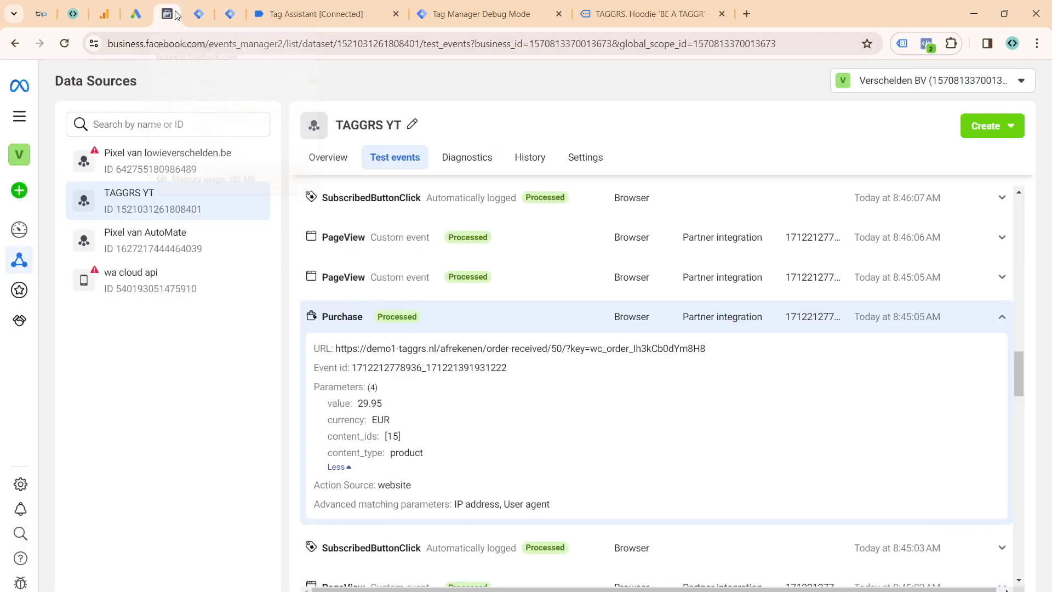
double_click(143, 211)
key("ctrl+c")
left_click(311, 21)
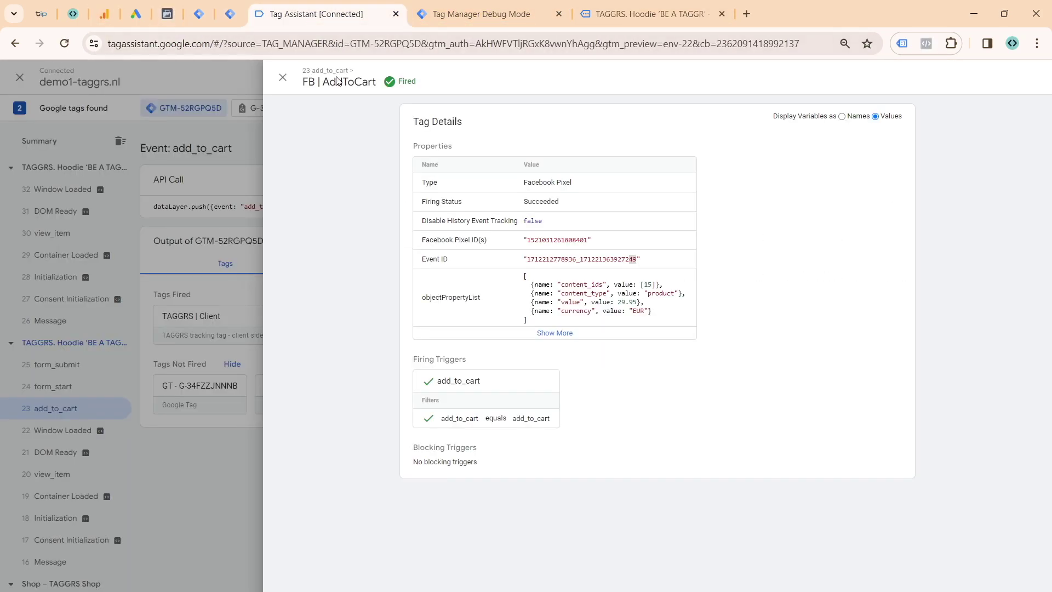
left_click(224, 16)
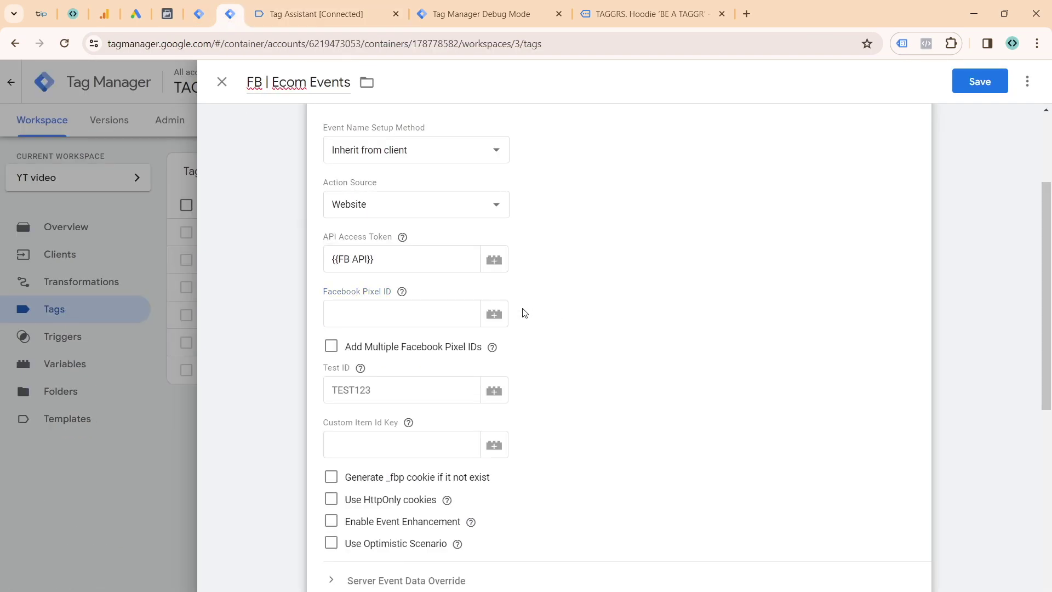
- Start a new variable for the tag's Facebook Pixel ID and name it FB PIXEL
left_click(492, 313)
left_click(937, 82)
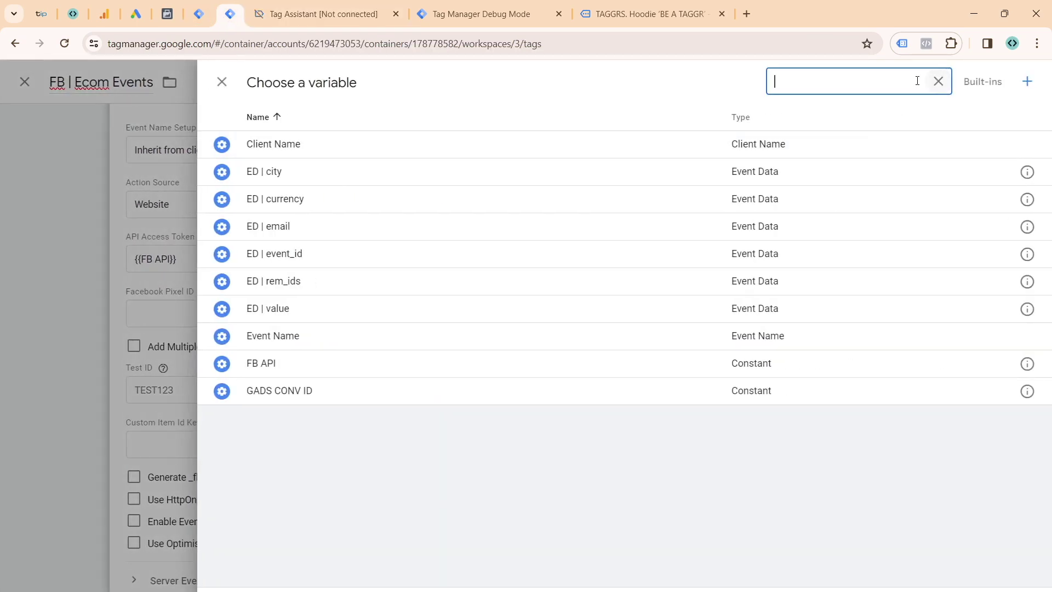
type("con")
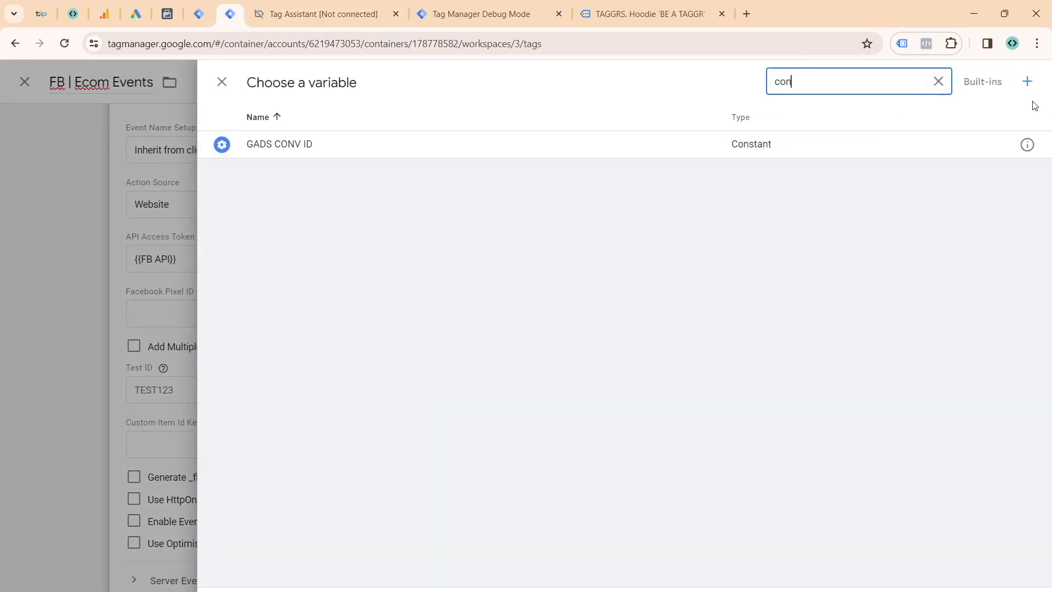
left_click(1027, 83)
left_click(273, 83)
type("f")
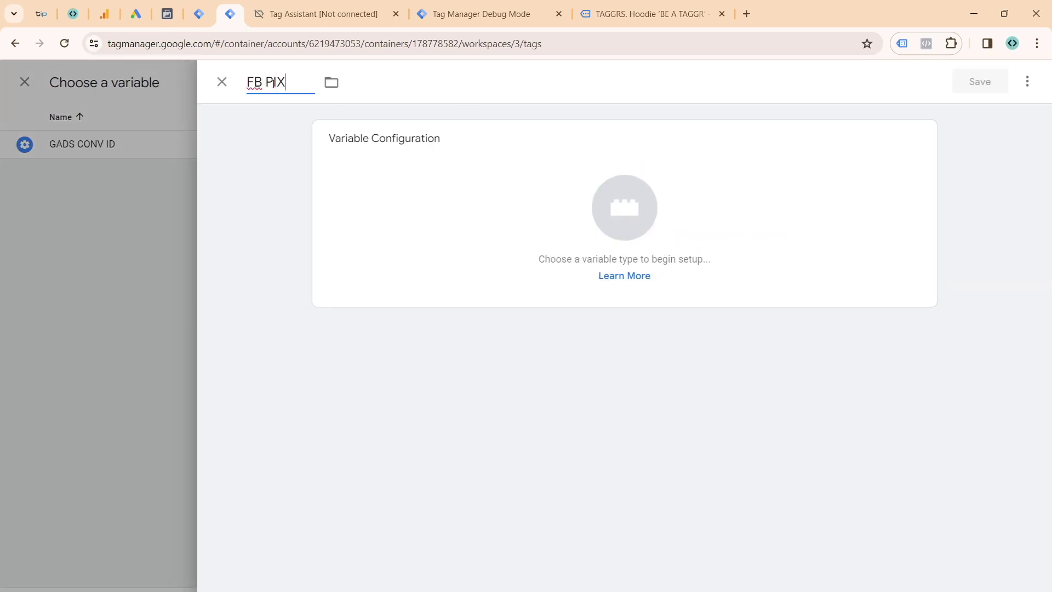
- Make the FB PIXEL variable a Constant, paste the copied pixel ID as its value and save it
left_click(347, 150)
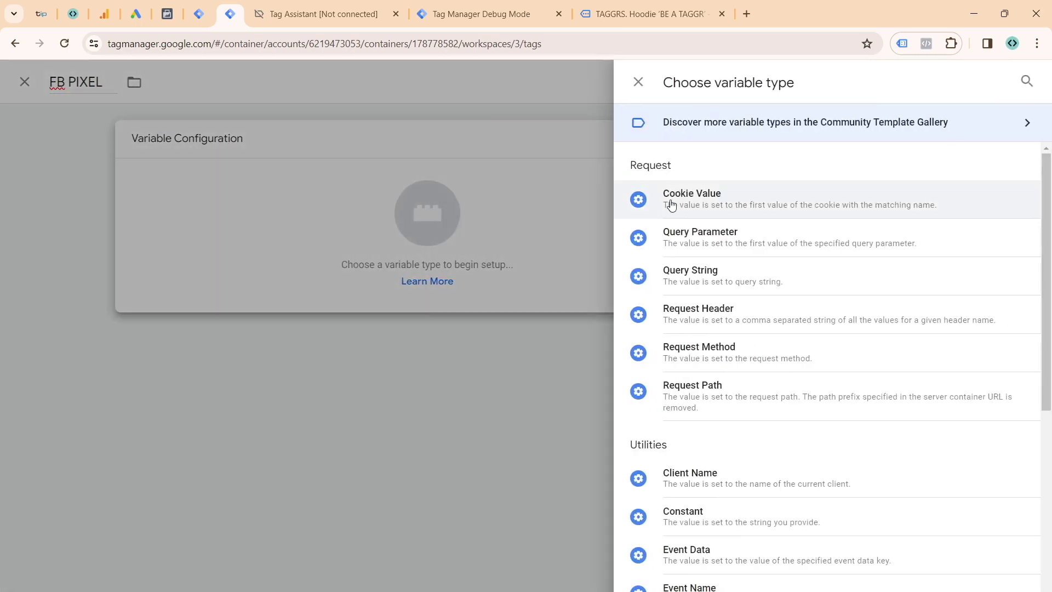
left_click(1027, 81)
type("CONS")
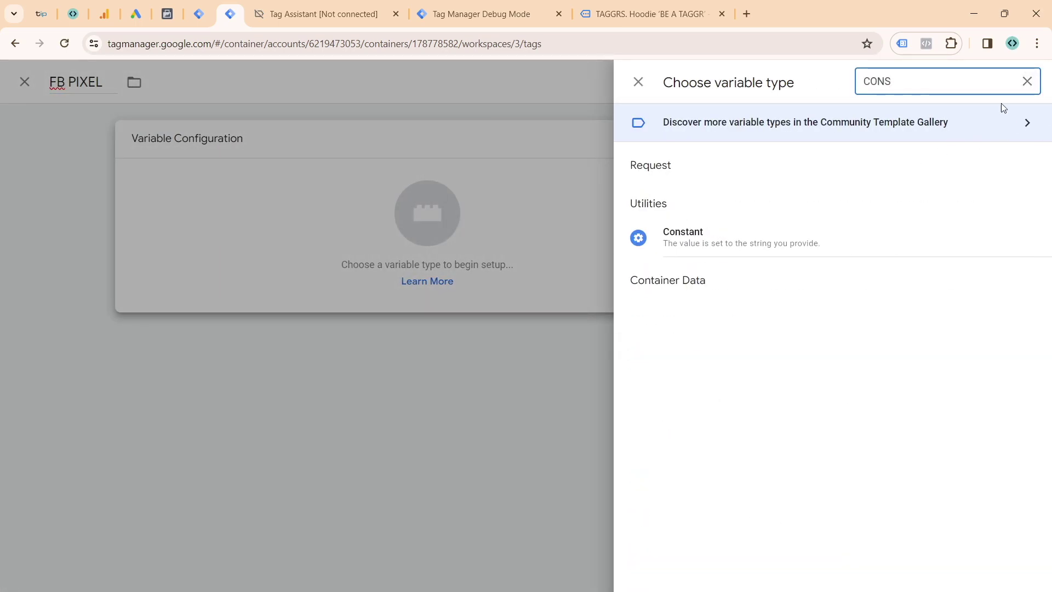
left_click(873, 222)
left_click(405, 268)
key("ctrl+v")
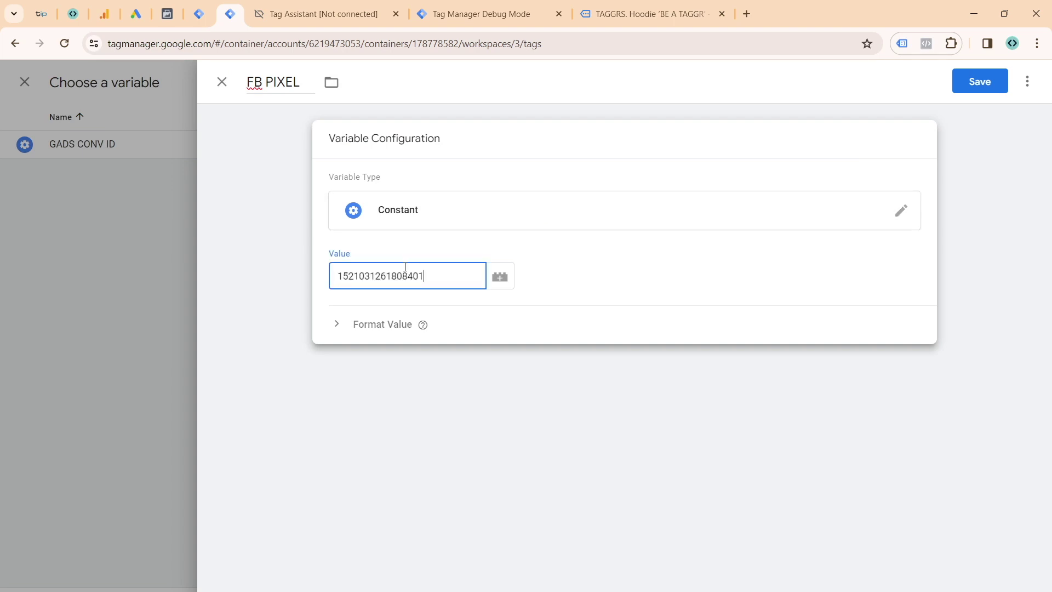
left_click(988, 88)
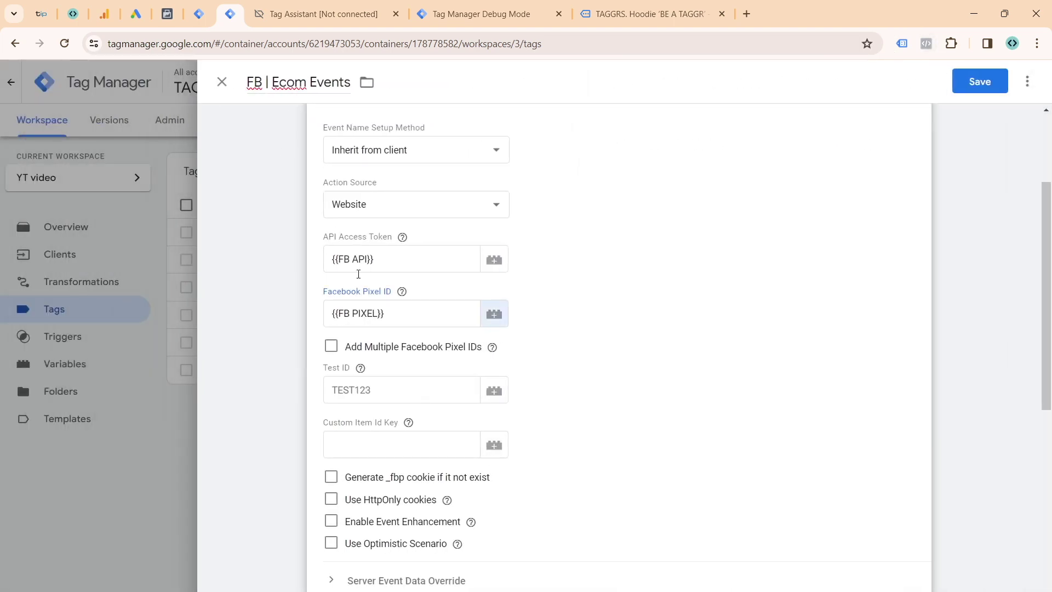
- Switch to Meta Events Manager and clear the received test event activity of the TAGGRS YT dataset
left_click(167, 14)
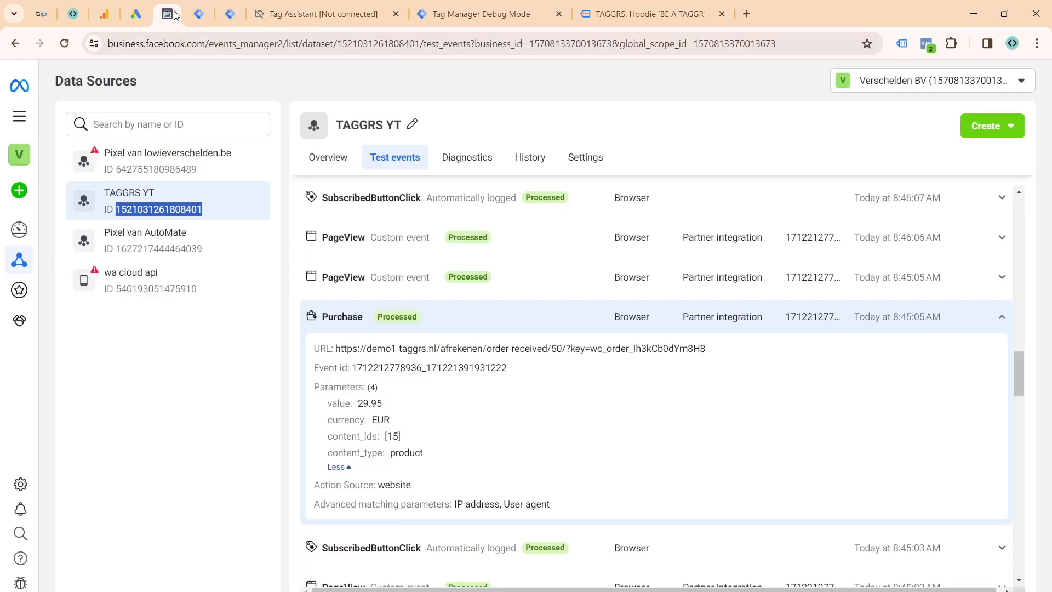
scroll(630, 324, "up", 15)
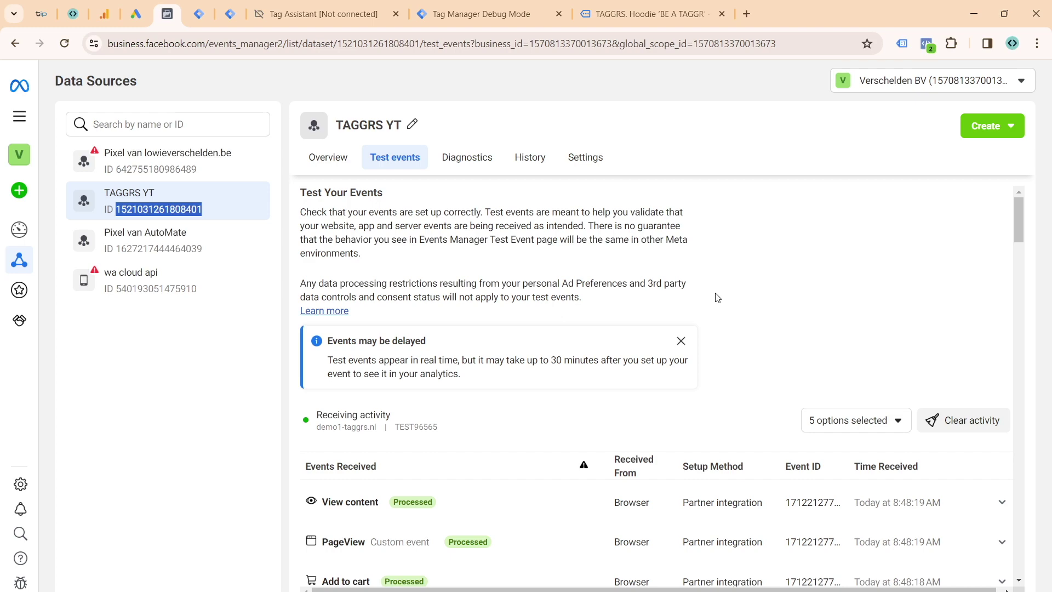
left_click(681, 340)
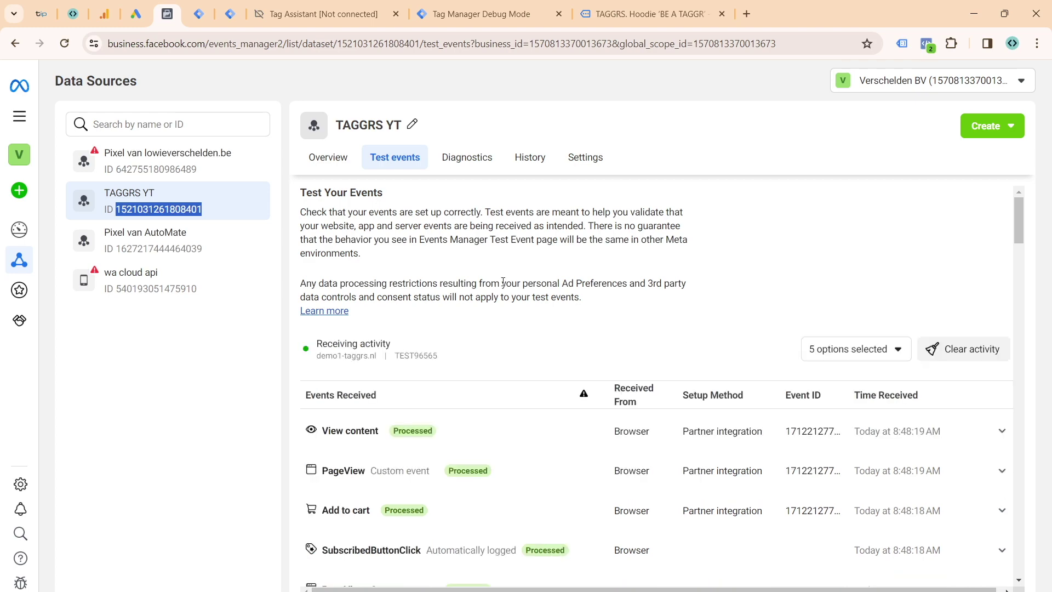
scroll(877, 351, "down", 10)
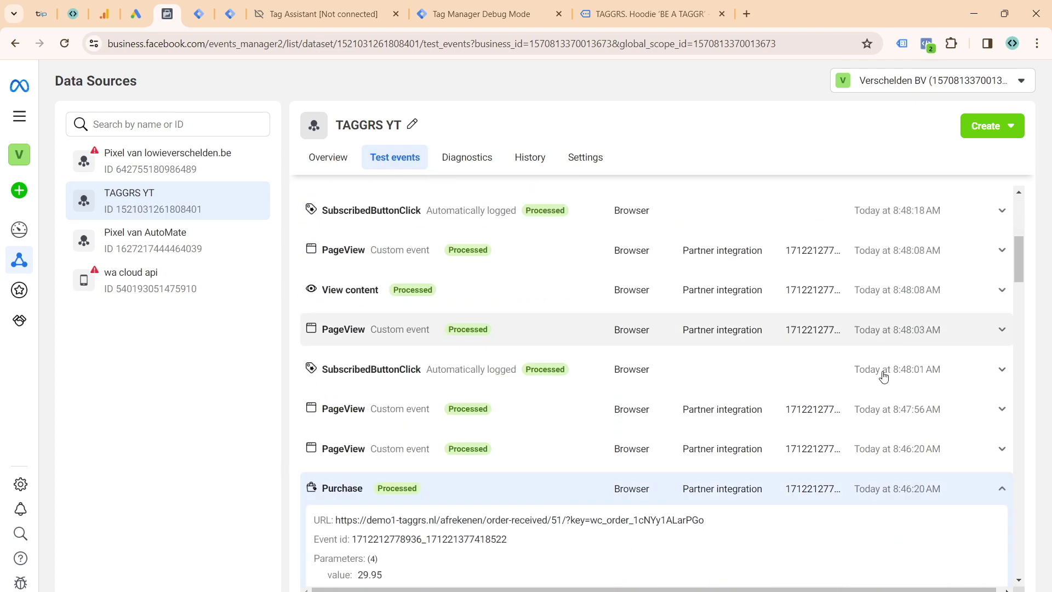
scroll(783, 389, "down", 14)
left_click_drag(1019, 418, 994, 158)
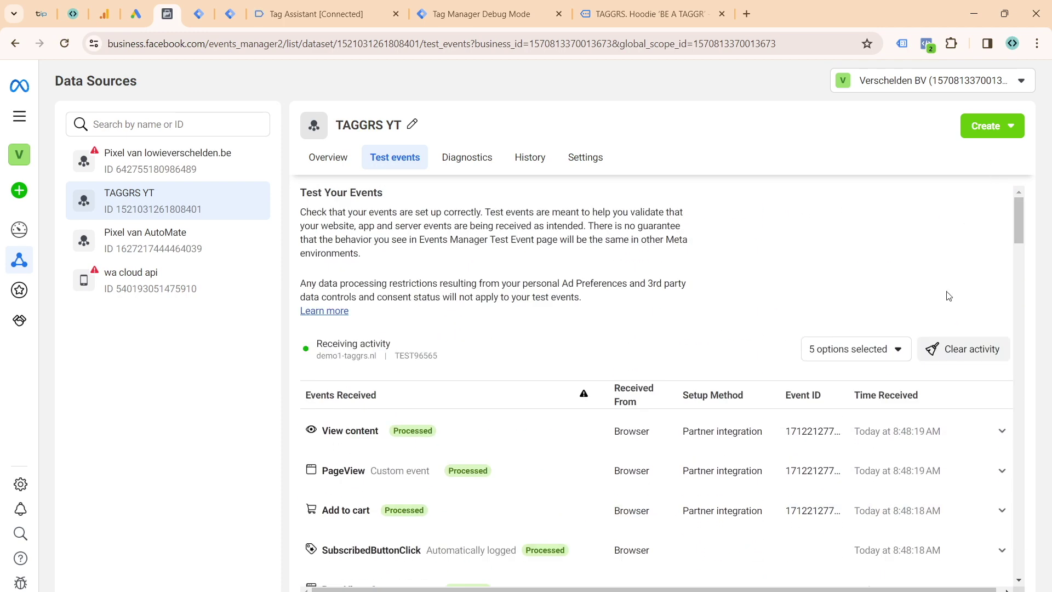
left_click(970, 349)
left_click(700, 306)
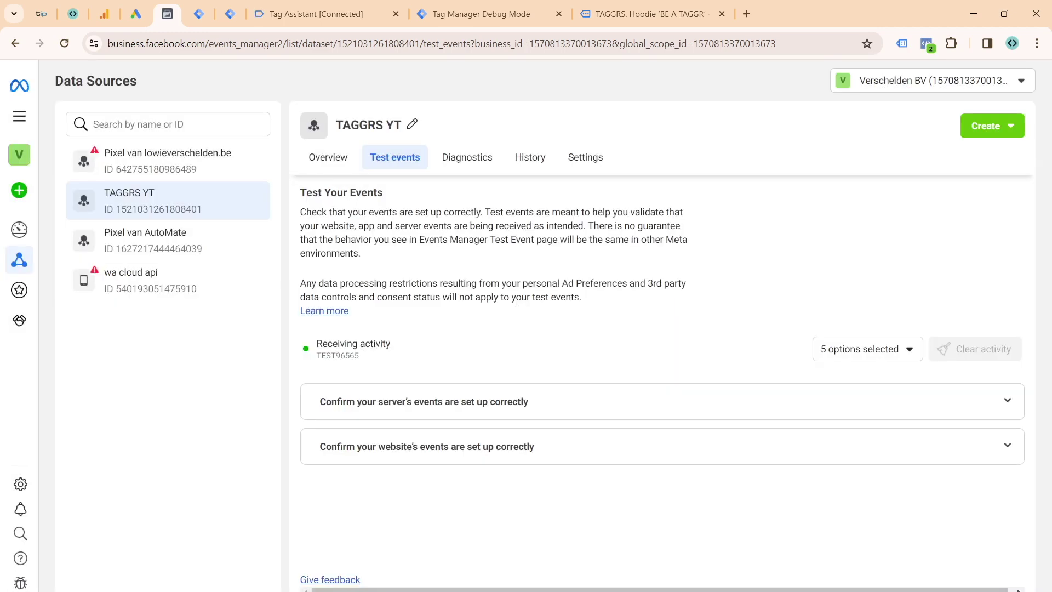
- Open the instructions for confirming server events, copy the test event code and return to the FB | Ecom Events server tag
left_click(483, 394)
scroll(480, 390, "down", 2)
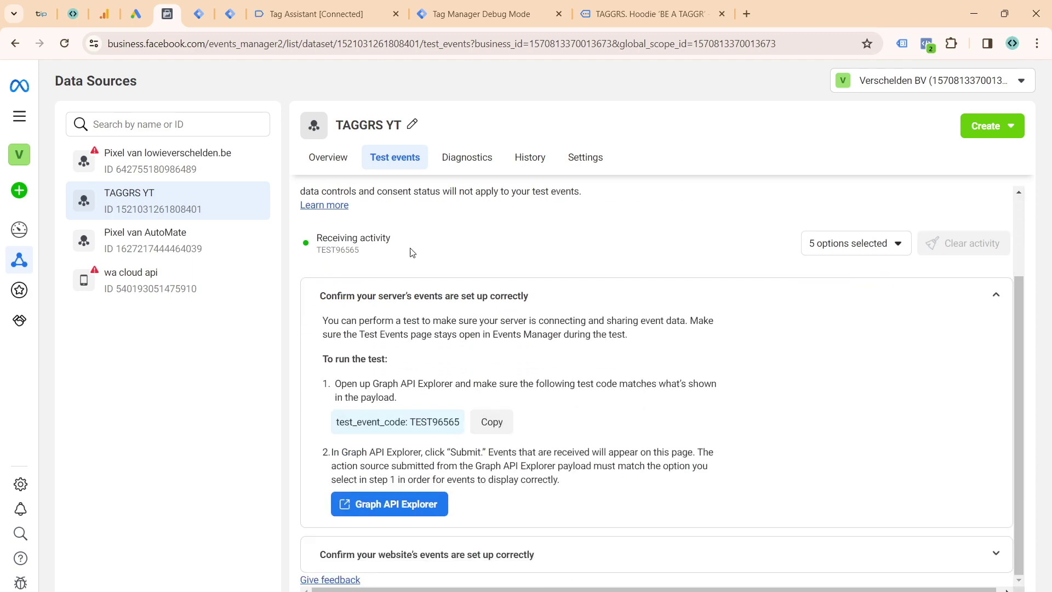
left_click(236, 16)
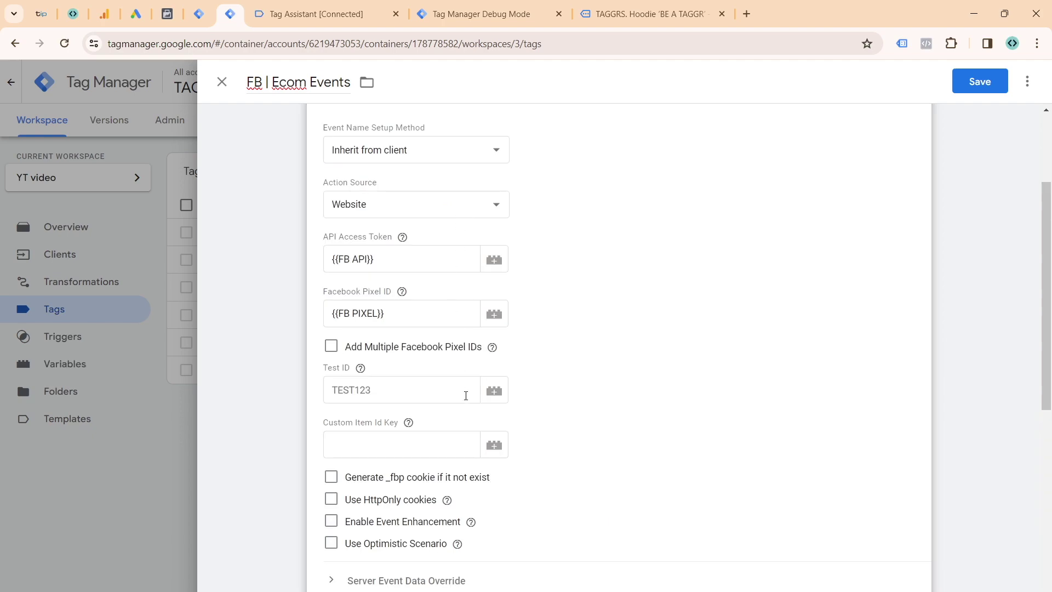
- Start a new Constant variable for the tag's Test ID
left_click(489, 396)
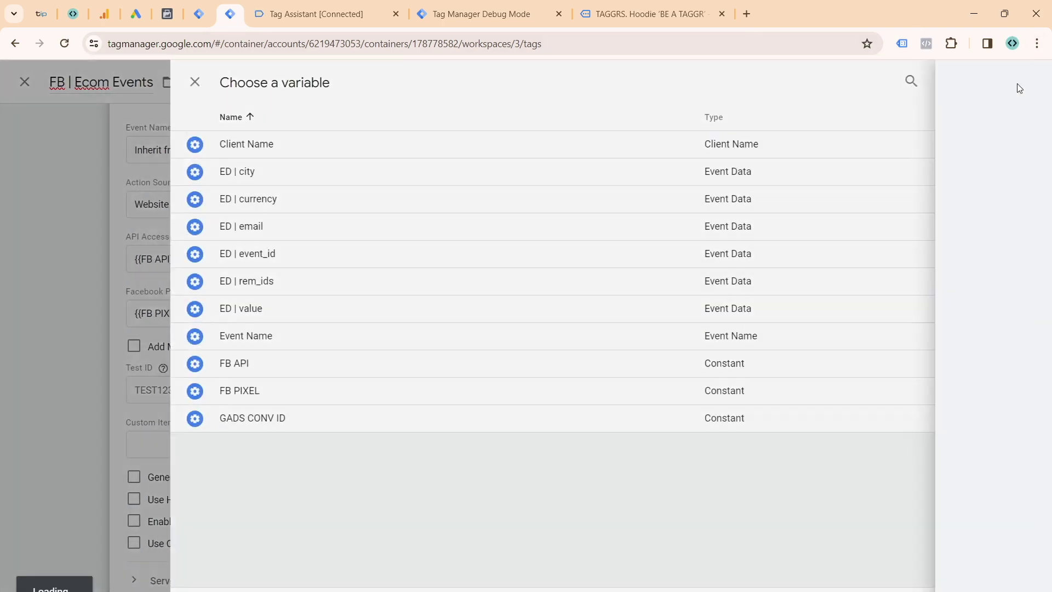
left_click(1019, 88)
left_click(563, 156)
left_click(1026, 82)
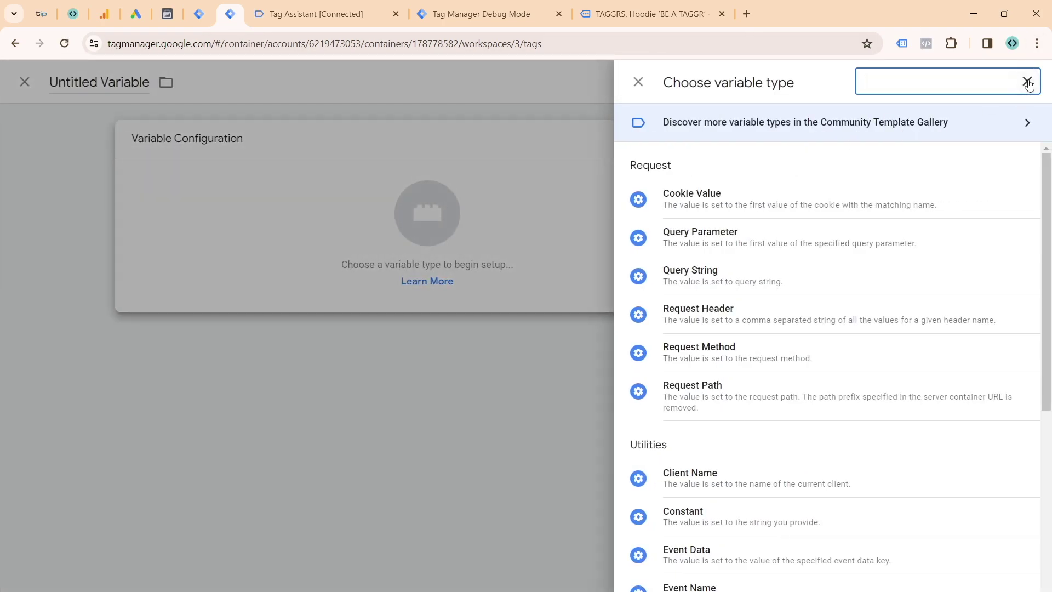
type("const")
left_click(927, 235)
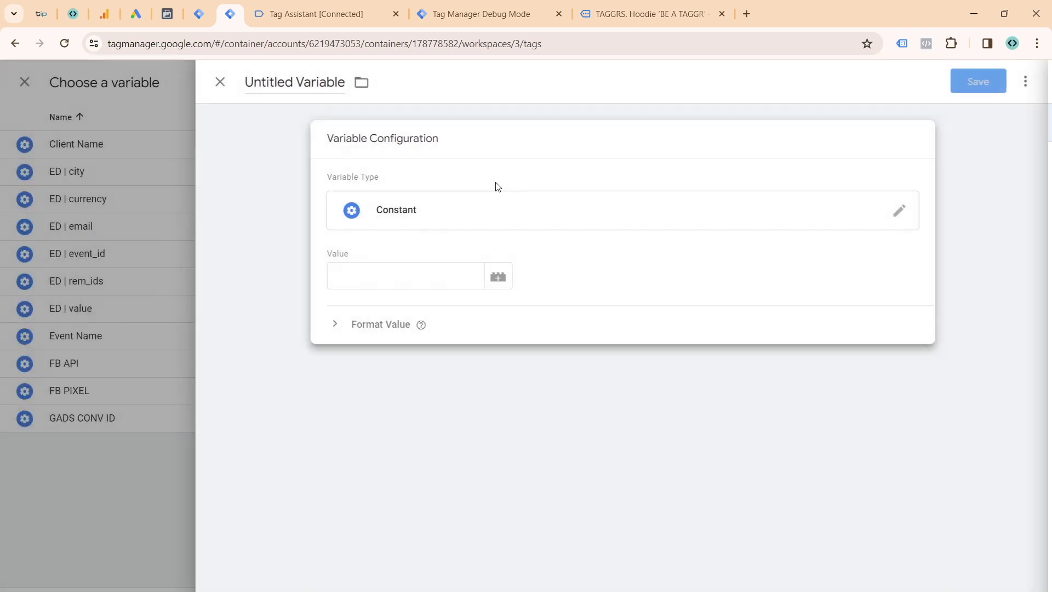
- Set the constant's value to TEST96565, name the variable FB TEST ID and save it
left_click(401, 263)
type("TEST96565")
left_click(277, 97)
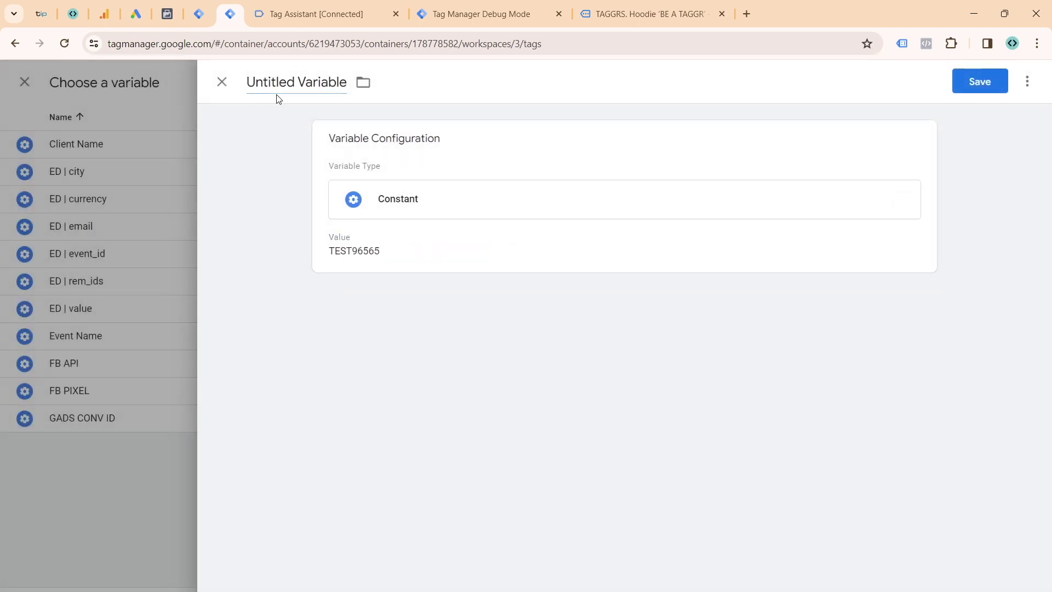
type("FB TEST ID")
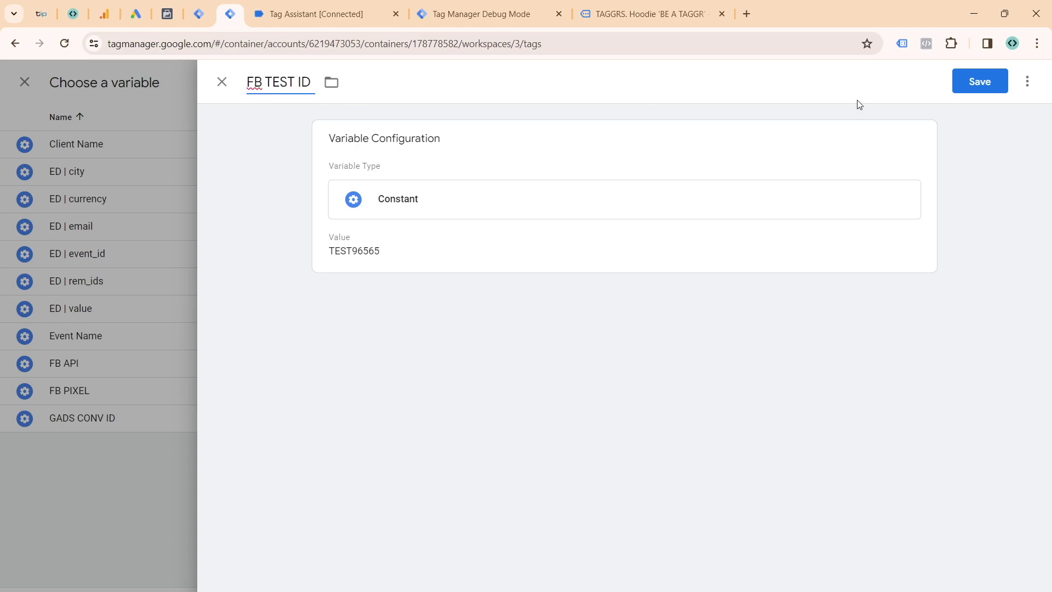
left_click(963, 82)
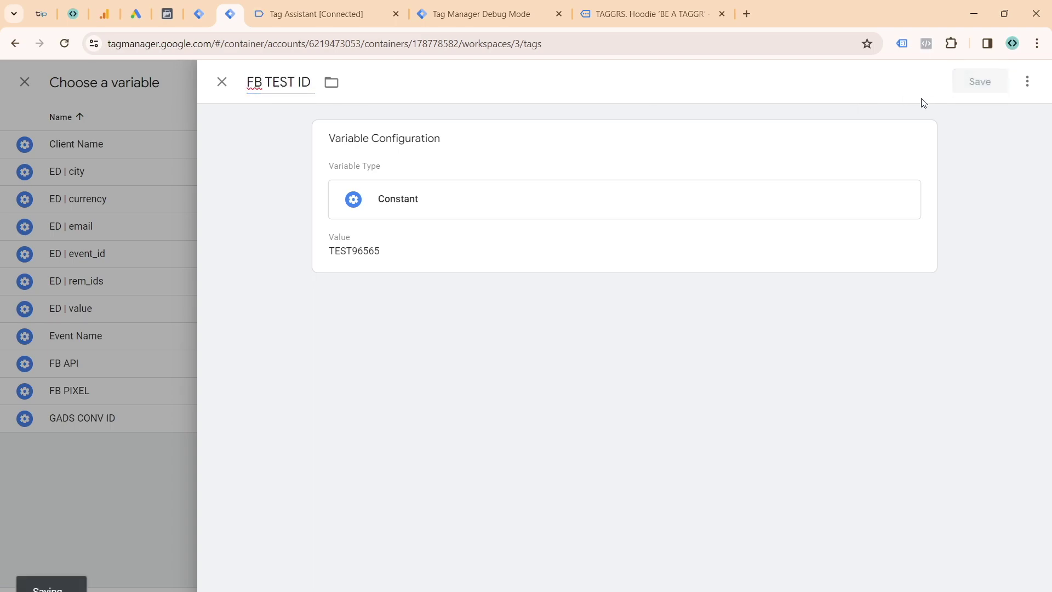
- Enable generating the _fbp cookie if missing and add a server event data override setting Event ID to {{ED | event_id}}
scroll(766, 211, "down", 1)
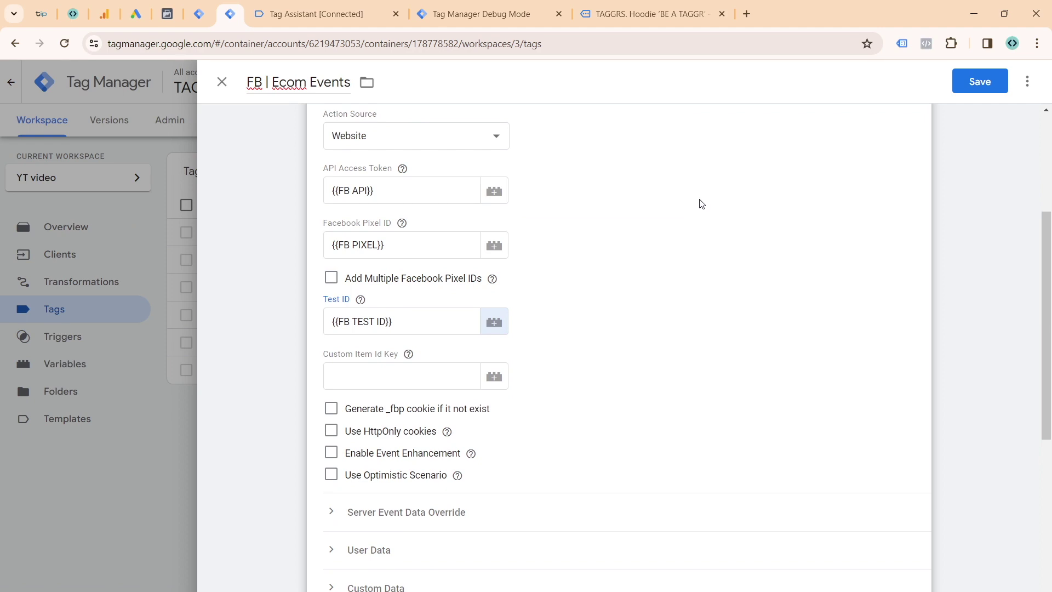
left_click(331, 409)
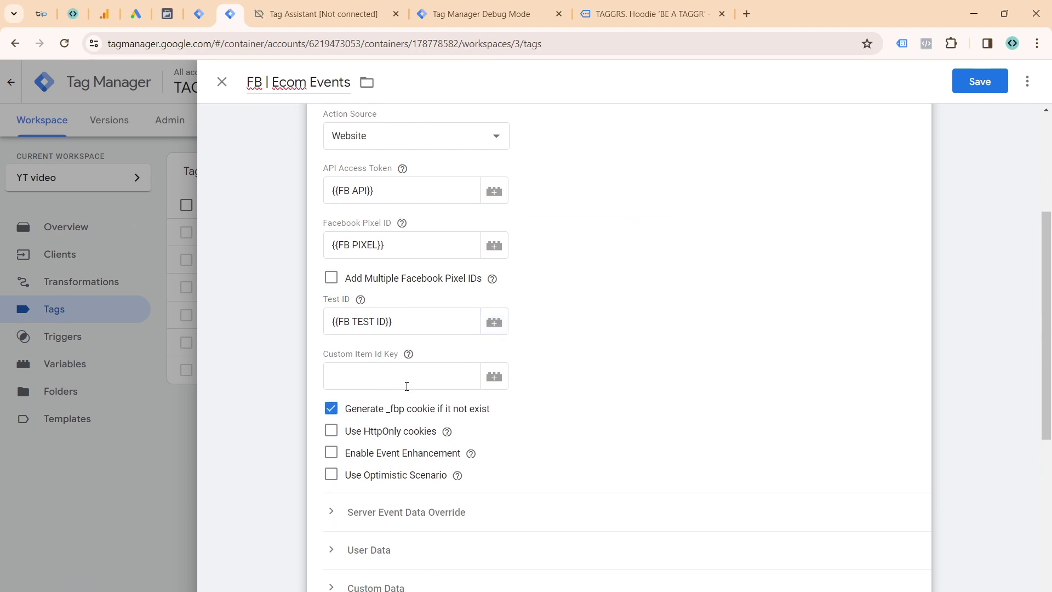
scroll(436, 366, "down", 3)
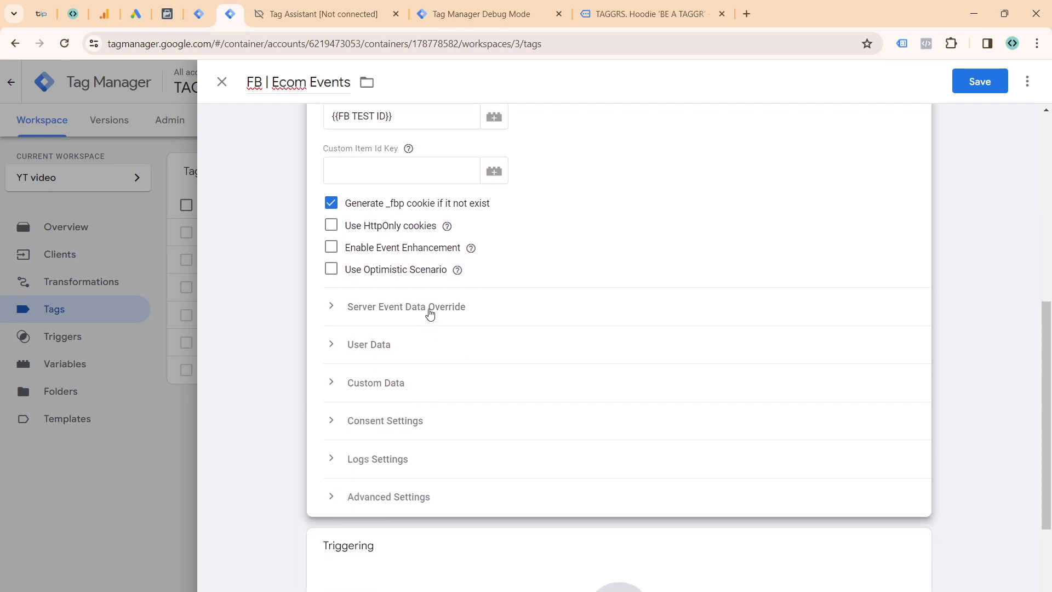
left_click(430, 314)
left_click(406, 355)
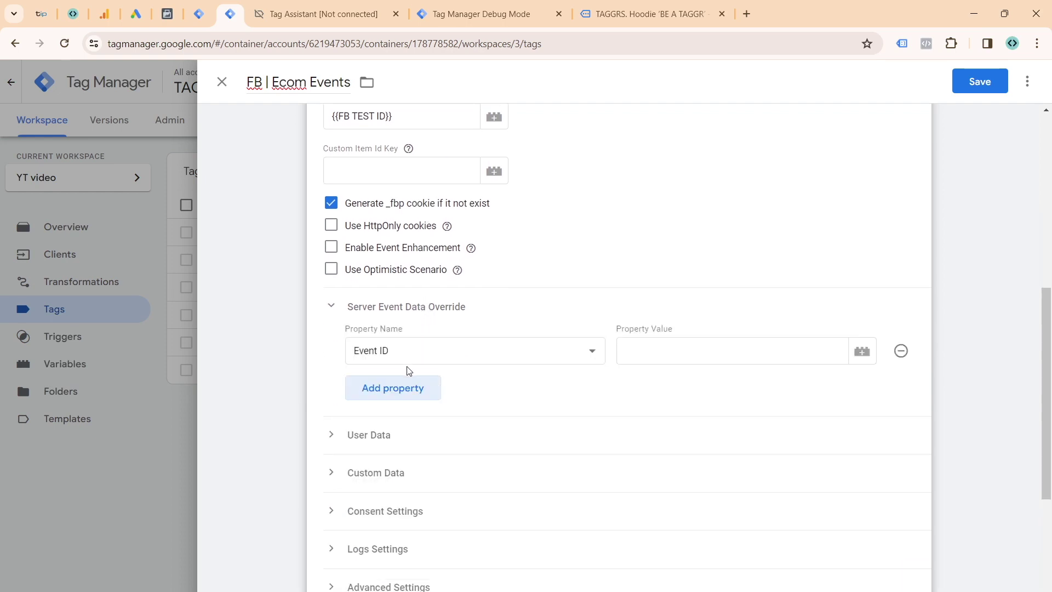
left_click(681, 361)
type("{{even")
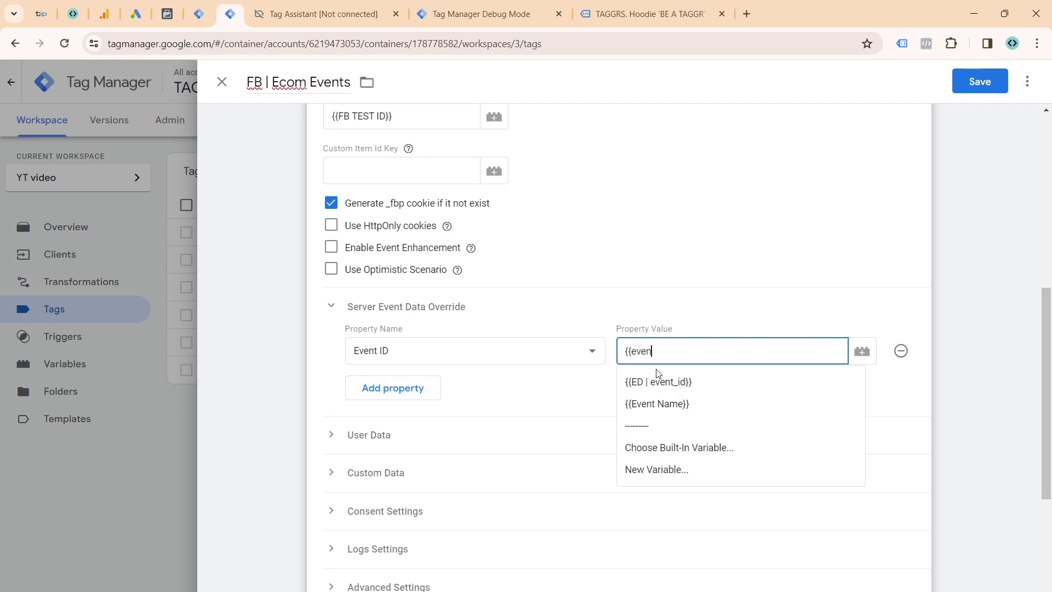
left_click(660, 386)
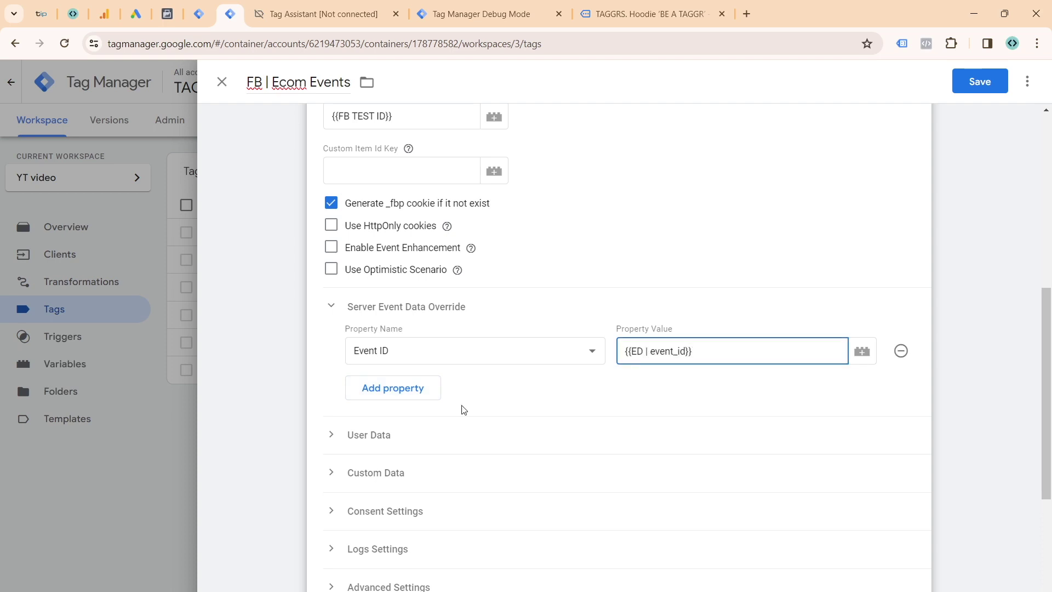
- Add an Email property with the value {{ED | email}} to the tag's user data
left_click(416, 433)
scroll(428, 403, "down", 1)
left_click(415, 426)
left_click(422, 419)
left_click(439, 419)
left_click(671, 417)
type("{{emai")
left_click(665, 445)
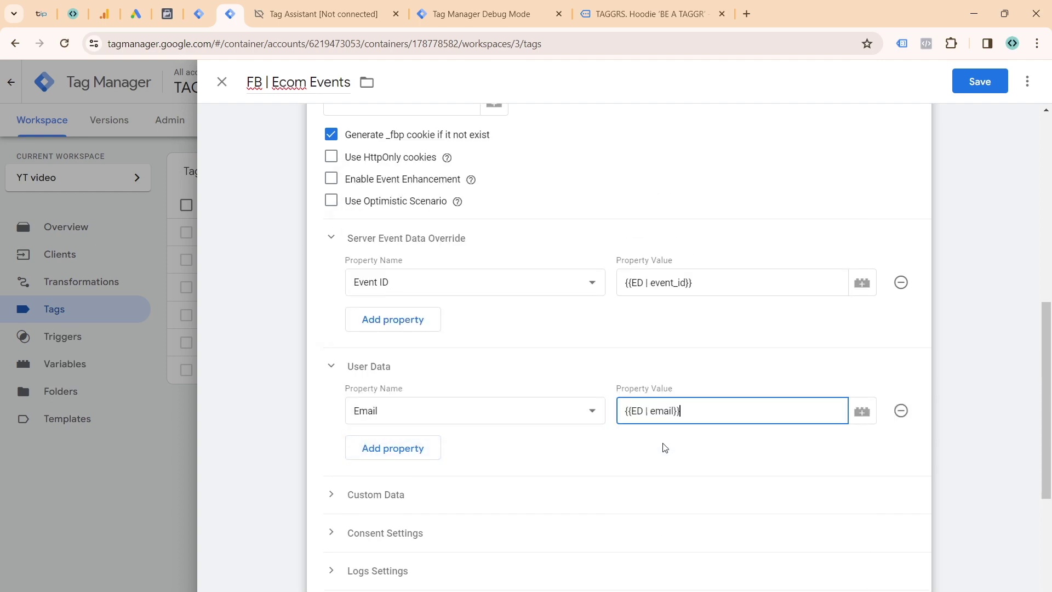
- Add a City property with the value {{ED | city}} to the tag's user data
left_click(393, 452)
left_click(393, 444)
key("c")
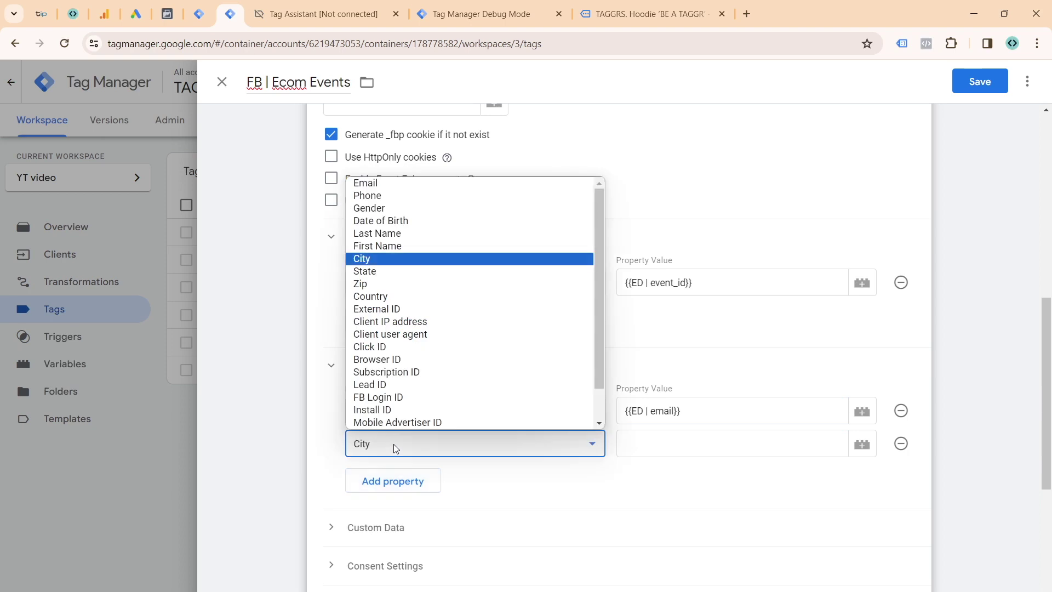
key("Return")
left_click(695, 449)
type("{{city")
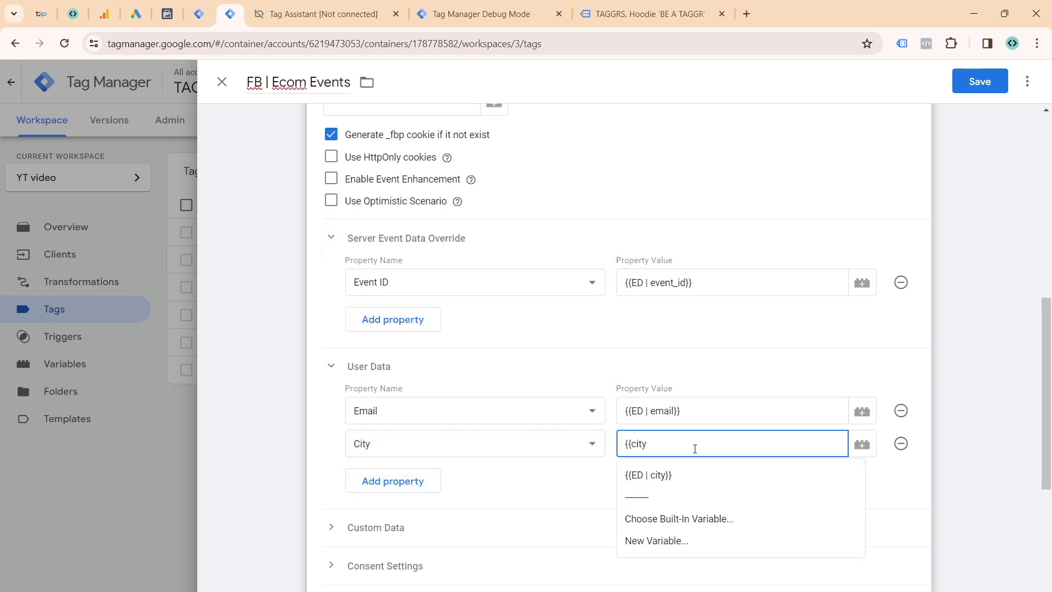
left_click(694, 477)
- Expand the tag's Custom Data and Consent Settings sections to review their options
scroll(573, 512, "down", 3)
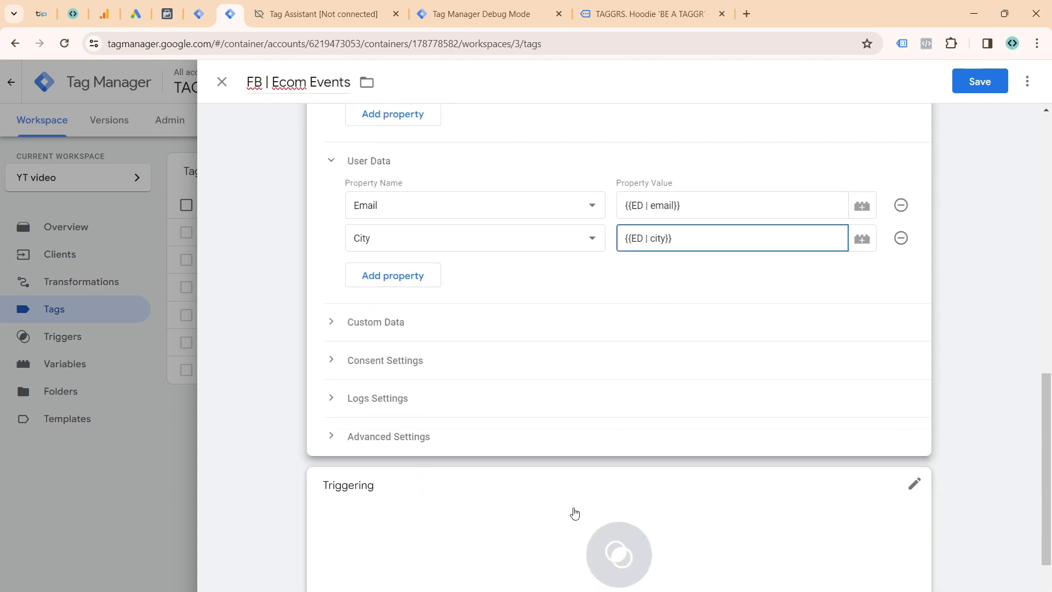
left_click(398, 334)
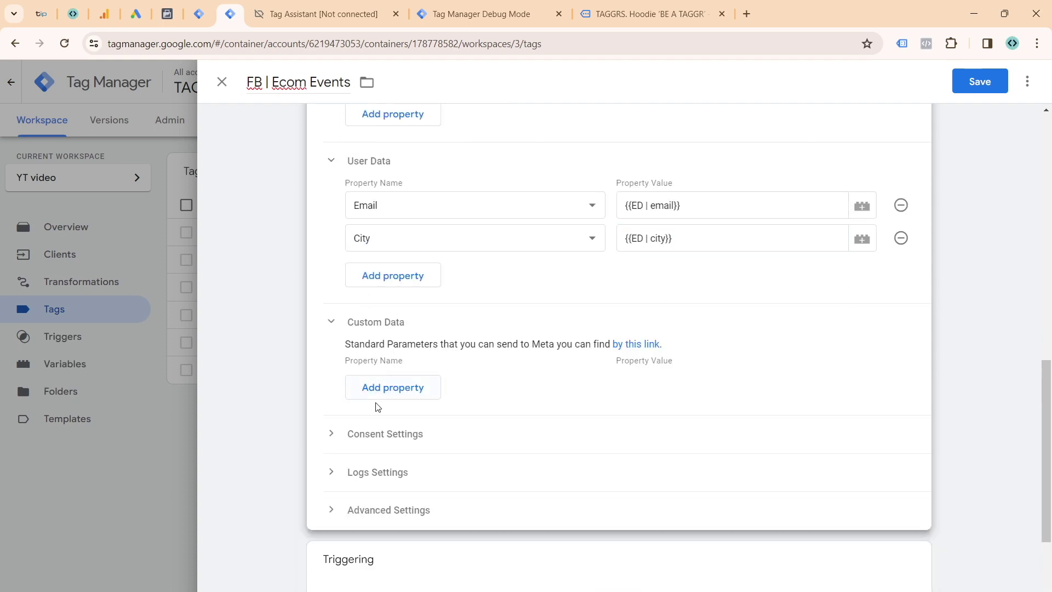
left_click(378, 434)
scroll(394, 373, "down", 5)
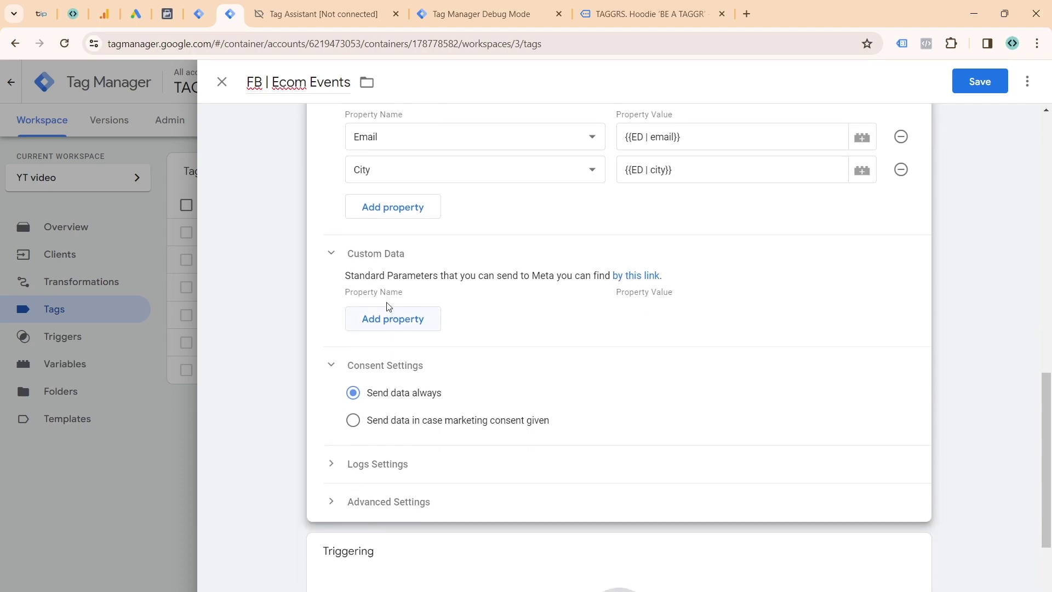
- Create a new firing trigger for the tag and name it "fb events"
left_click(394, 453)
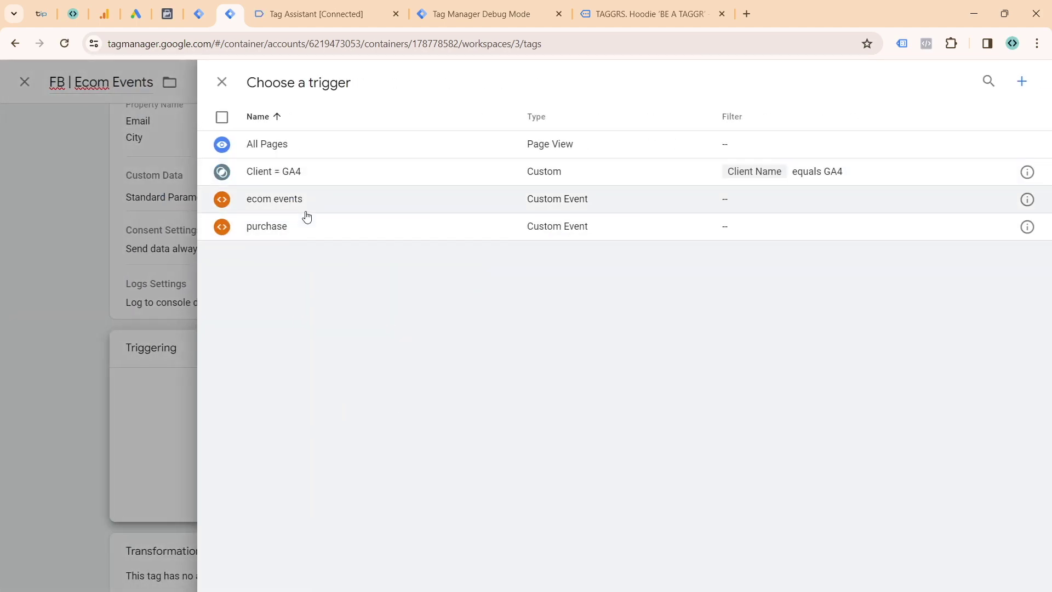
left_click(1022, 82)
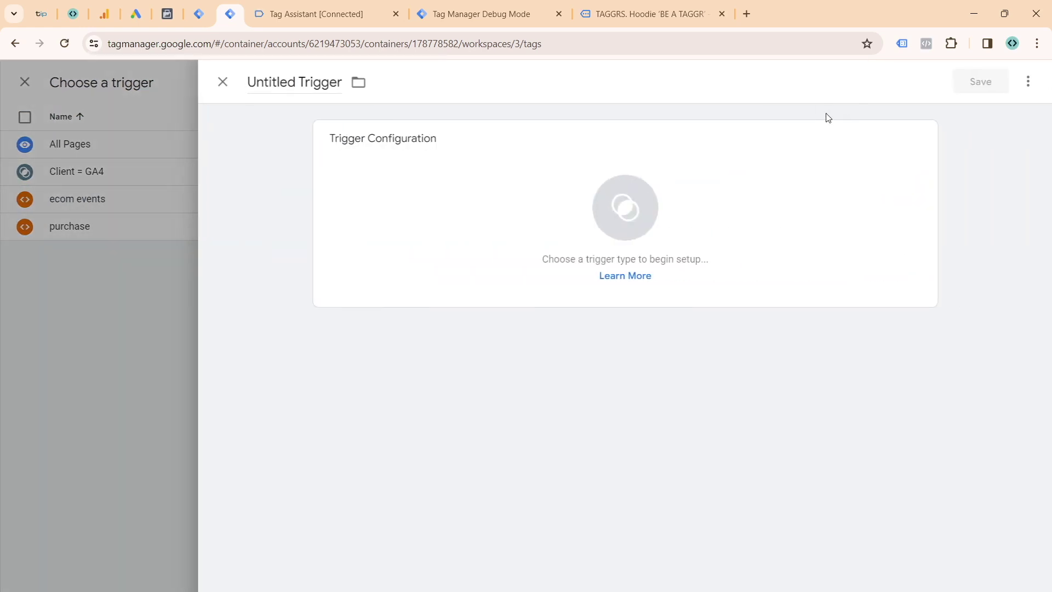
double_click(330, 95)
left_click(328, 94)
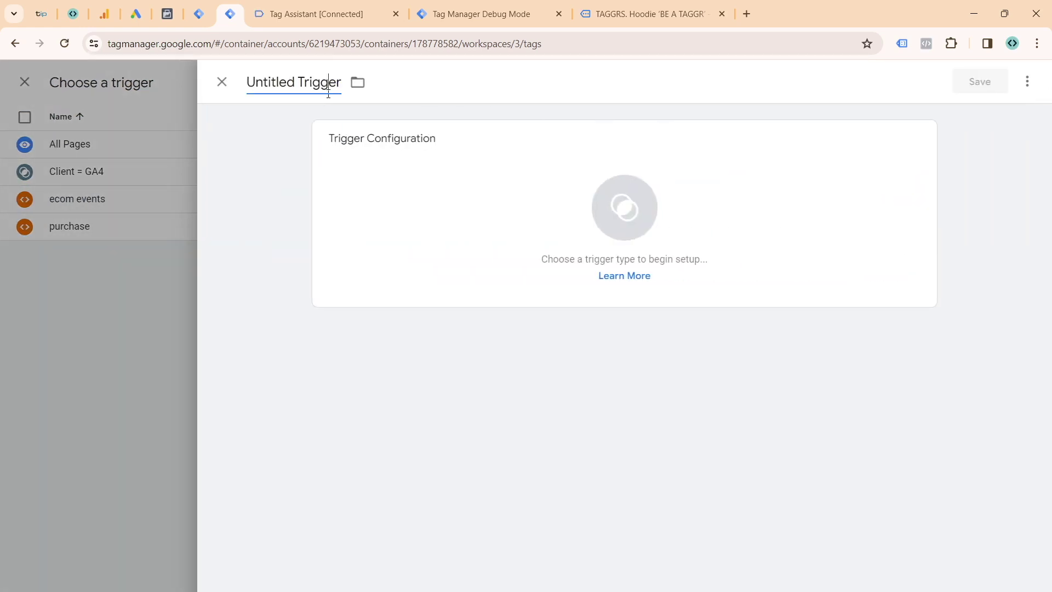
triple_click(328, 94)
type("fb events")
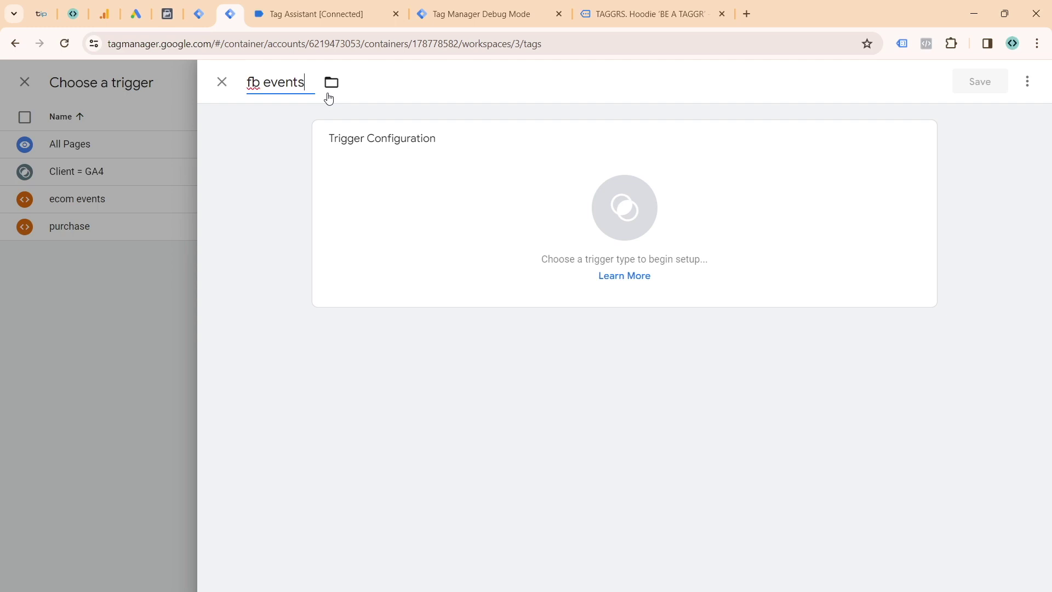
- Set the trigger type to Custom Event and enable regex matching for its event name
left_click(419, 189)
left_click(754, 158)
left_click(523, 275)
left_click(472, 275)
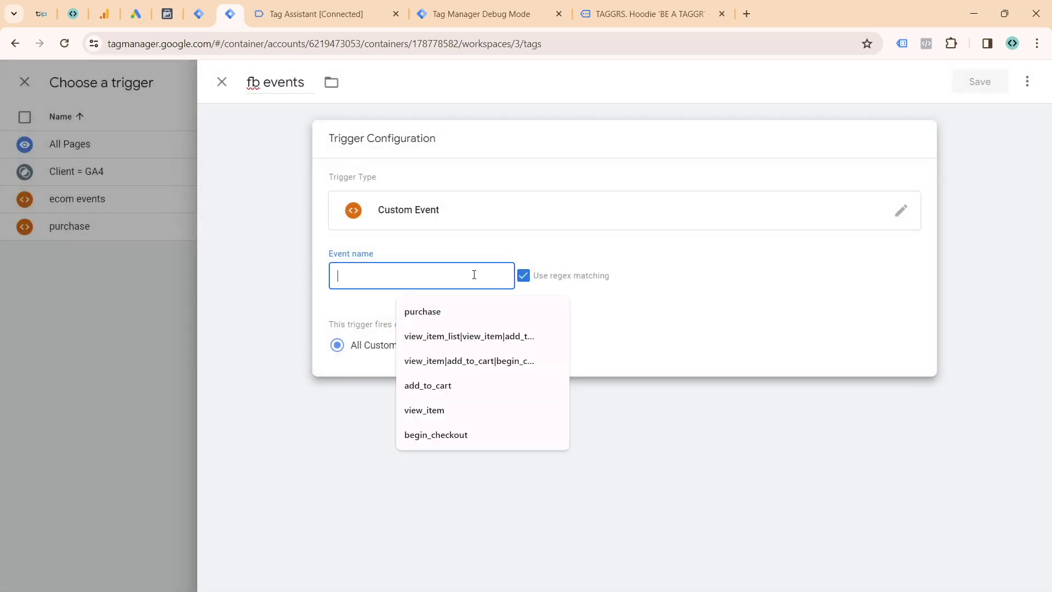
- Set the trigger's event name to view_item|add_to_cart|begin_checkout|purchase, and save both the trigger and the FB | Ecom Events tag
type("view")
type("_it")
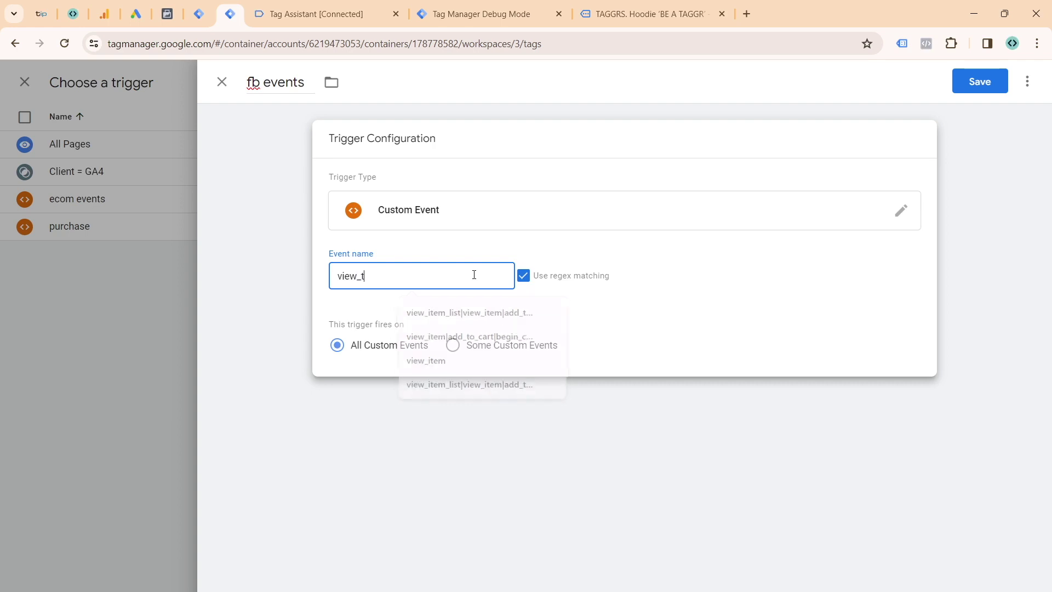
type("em|add_to_cart|be")
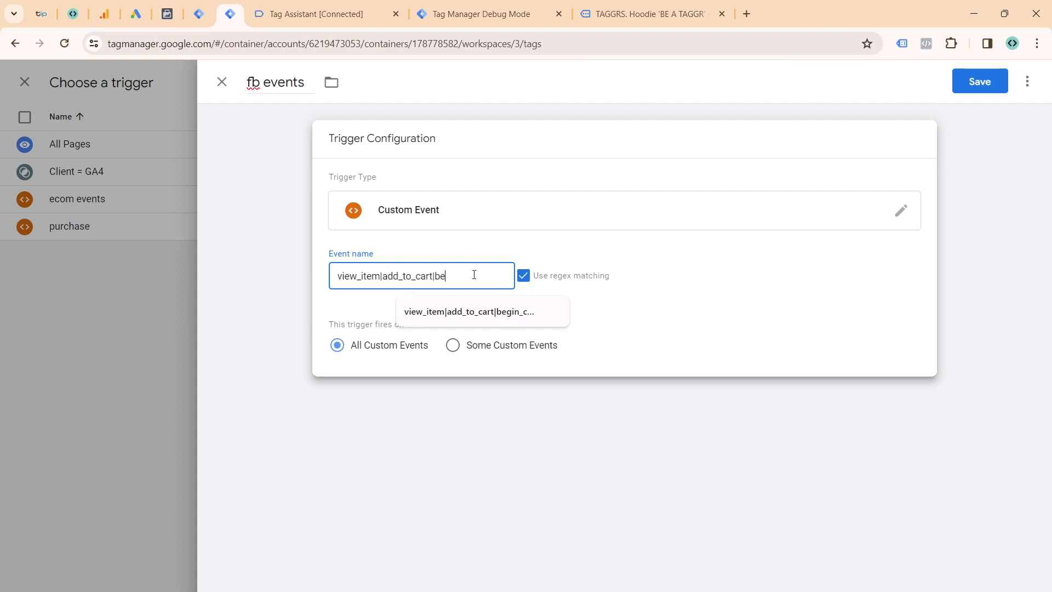
type("°++")
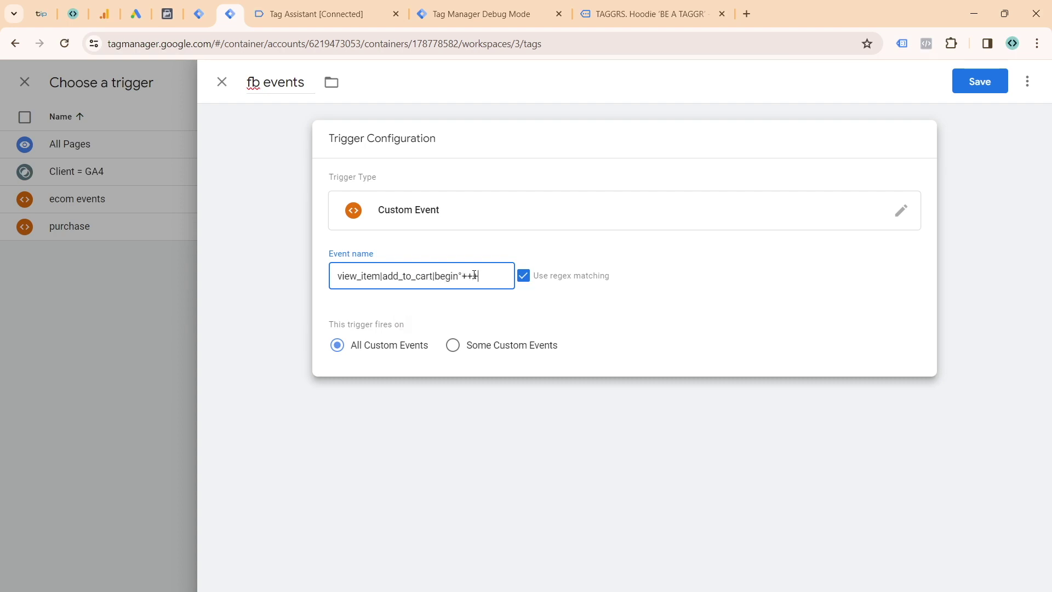
key("BackSpace")
key("BackSpace")
key("BackSpace")
key("BackSpace")
type("n_checkout")
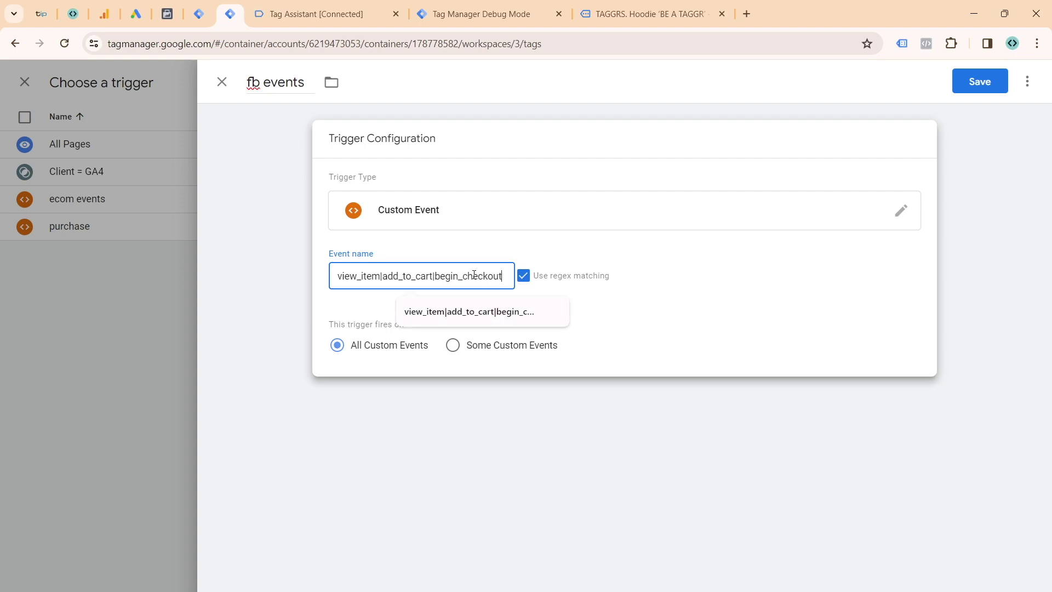
type("|purchase")
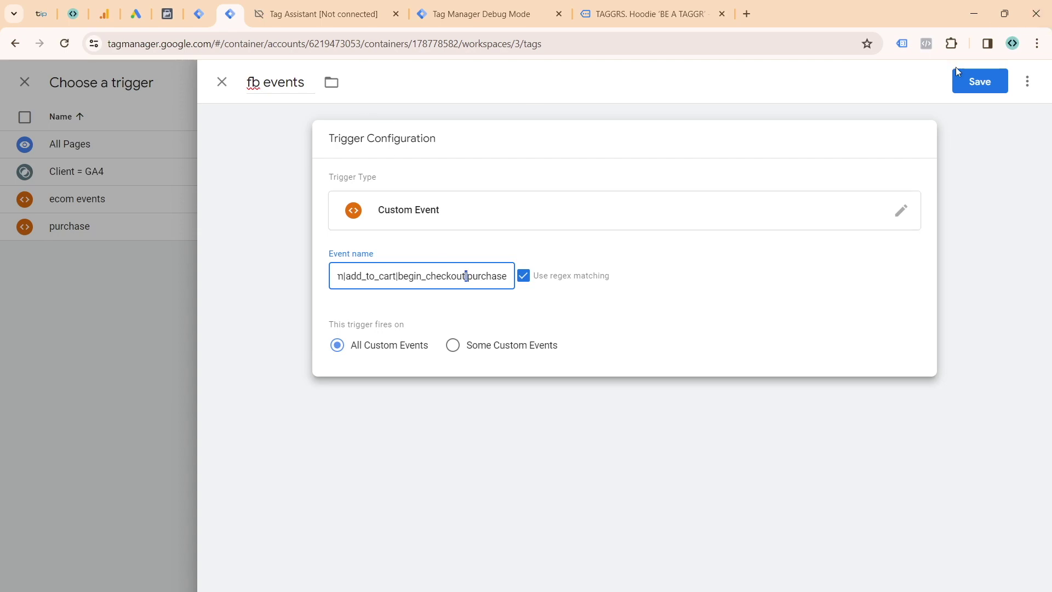
left_click(967, 81)
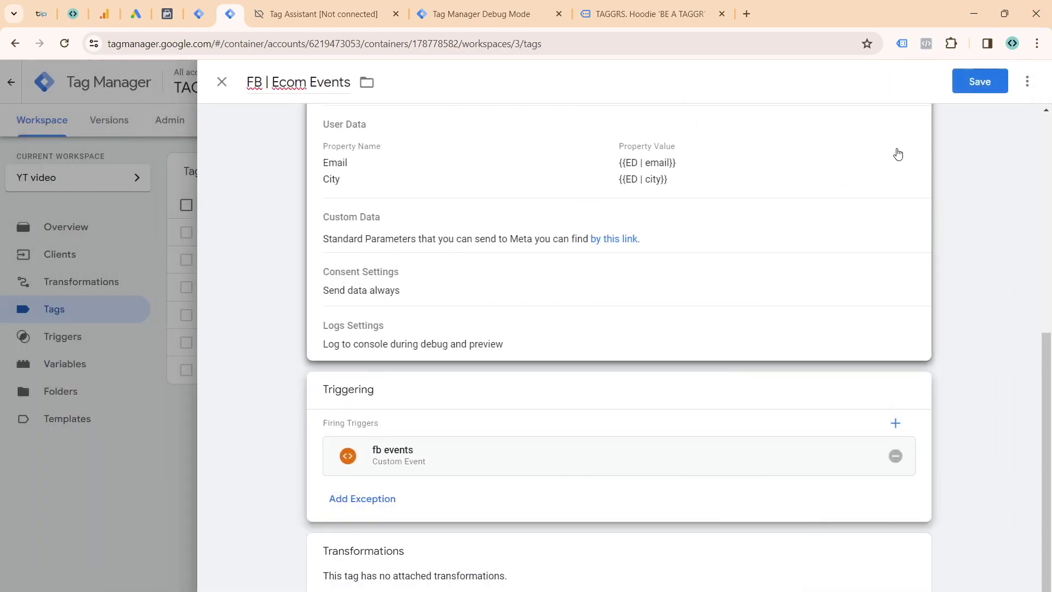
scroll(756, 307, "up", 6)
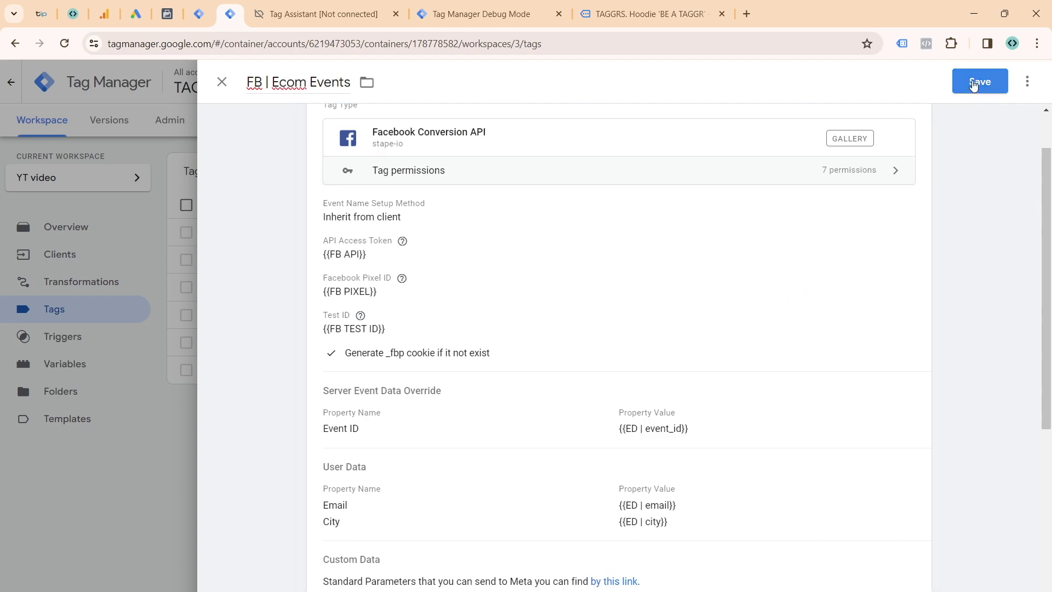
left_click(974, 83)
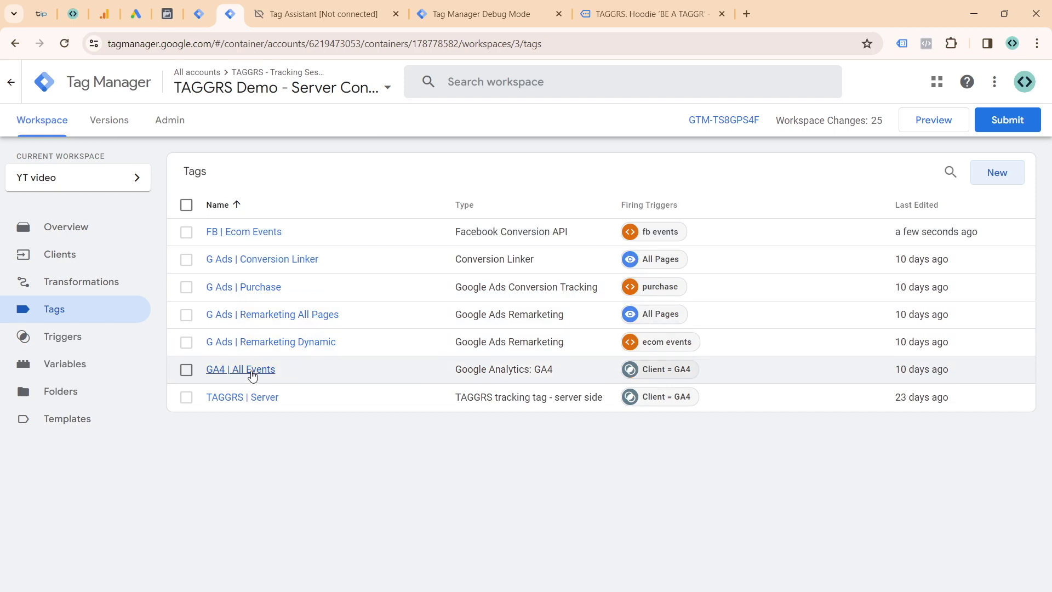
- In the GA4 | All Events tag, add three rows to the excluded parameters and enter event_id in the first new one
left_click(253, 377)
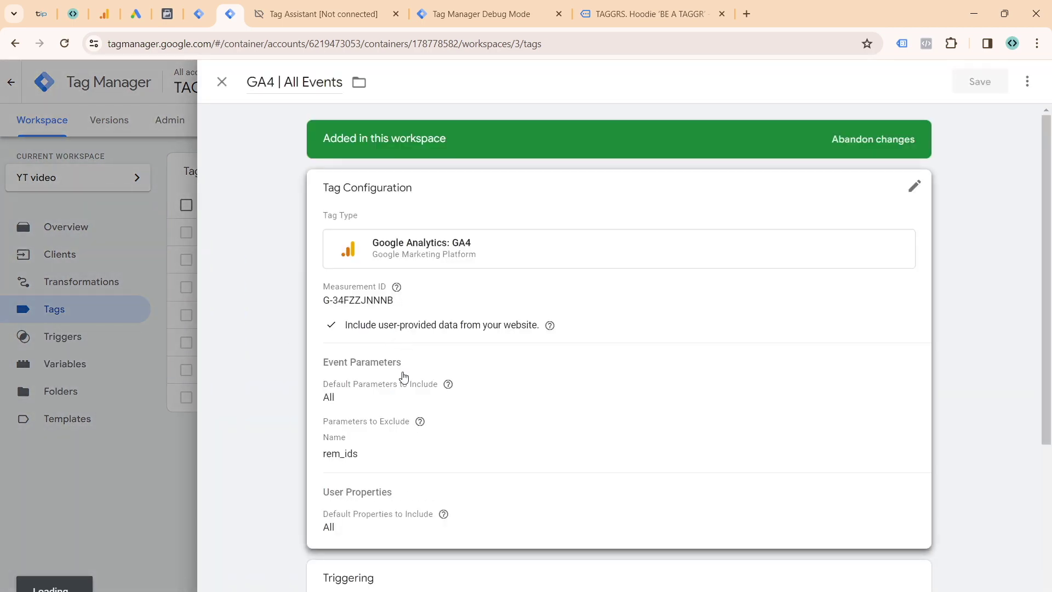
left_click(401, 368)
scroll(373, 401, "down", 3)
left_click(370, 466)
left_click(376, 503)
left_click(376, 535)
left_click(388, 458)
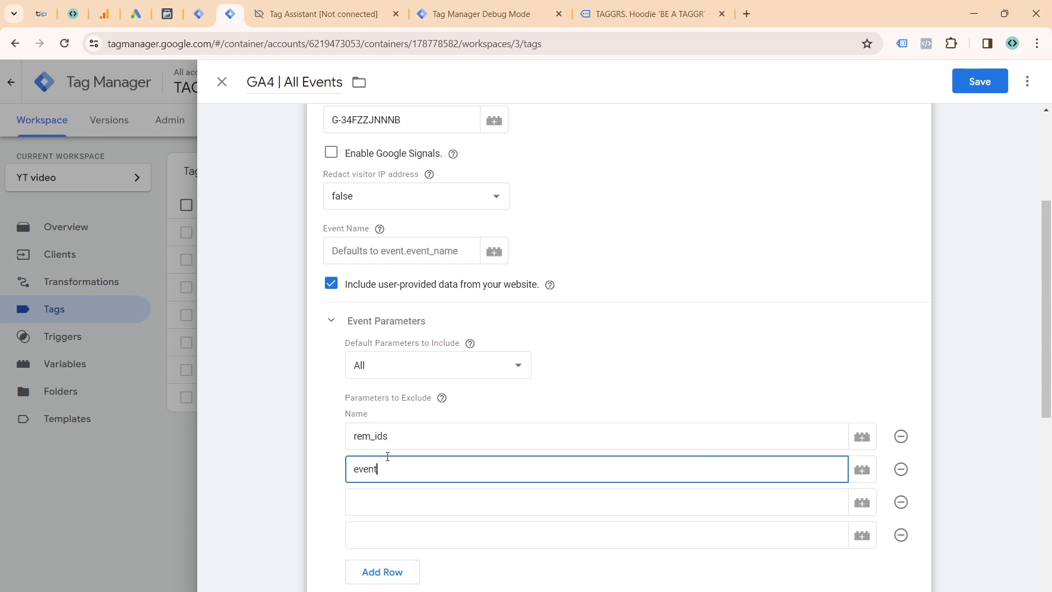
- Add email and city to the parameters to exclude and save the GA4 tag
left_click(385, 500)
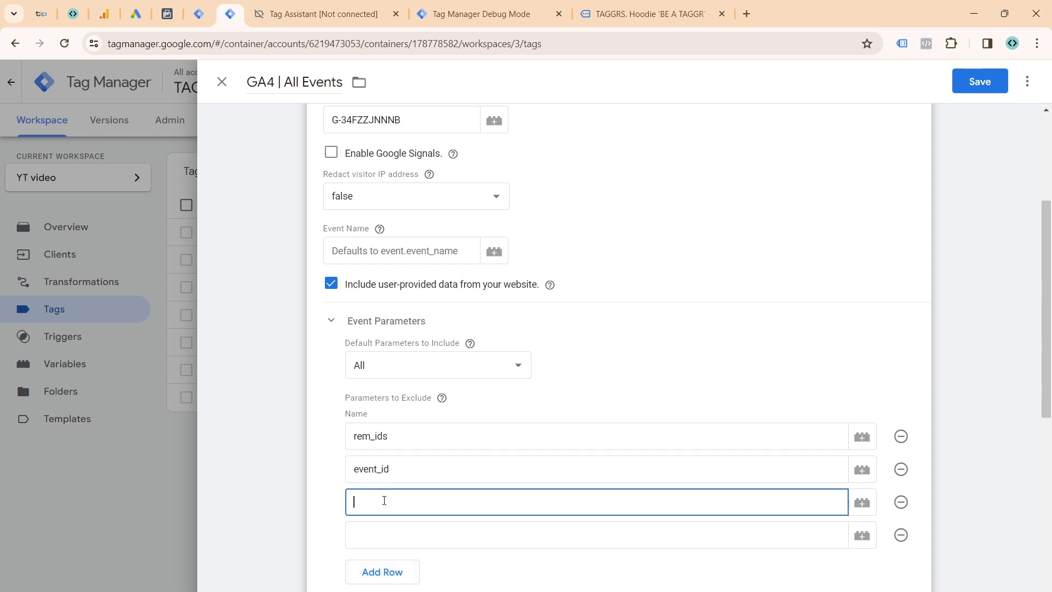
type("email")
left_click(384, 537)
type("city")
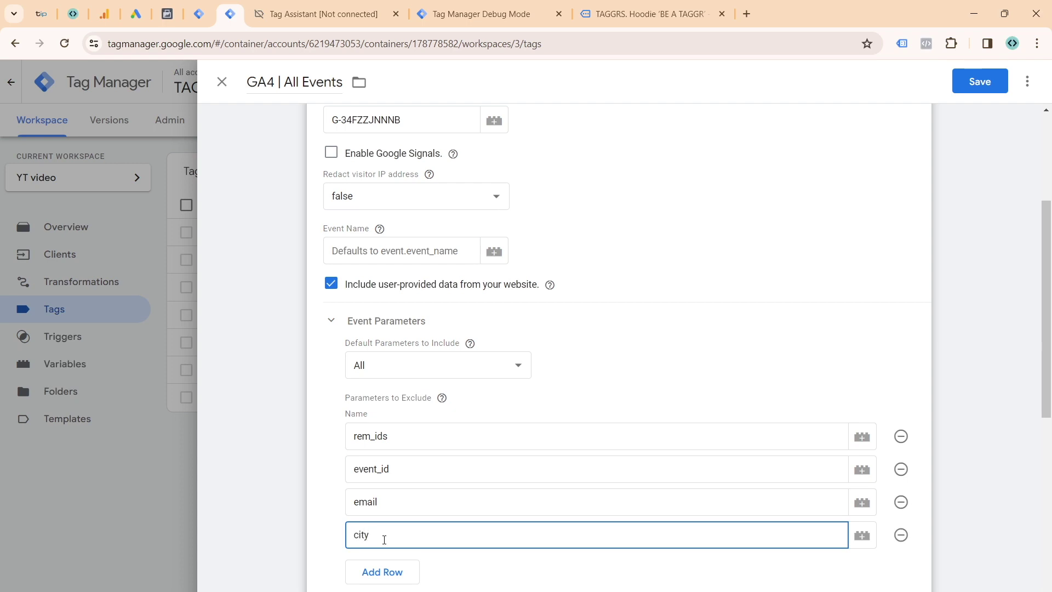
scroll(329, 252, "down", 2)
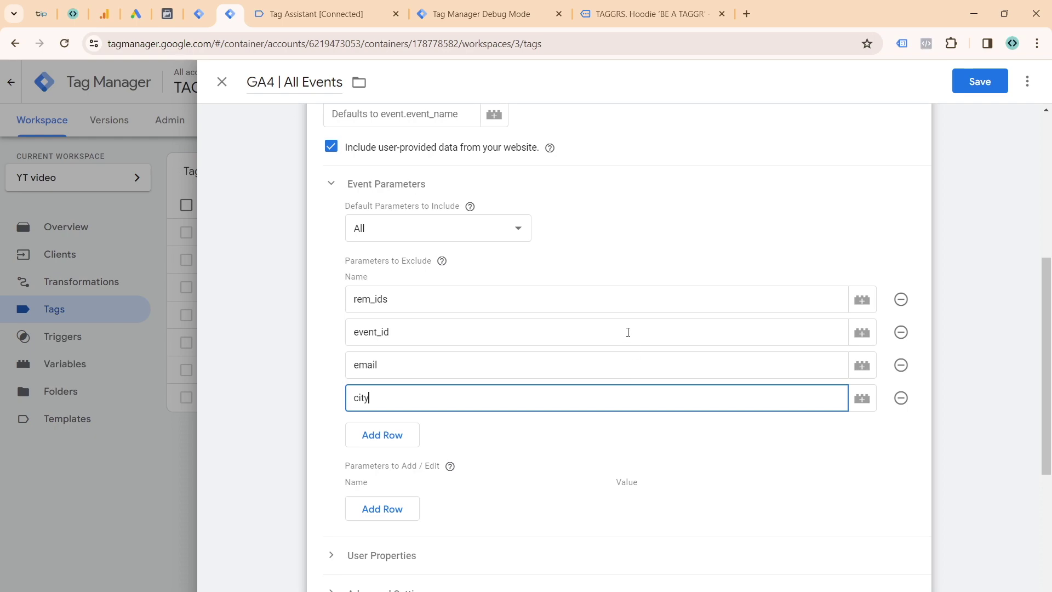
left_click(983, 86)
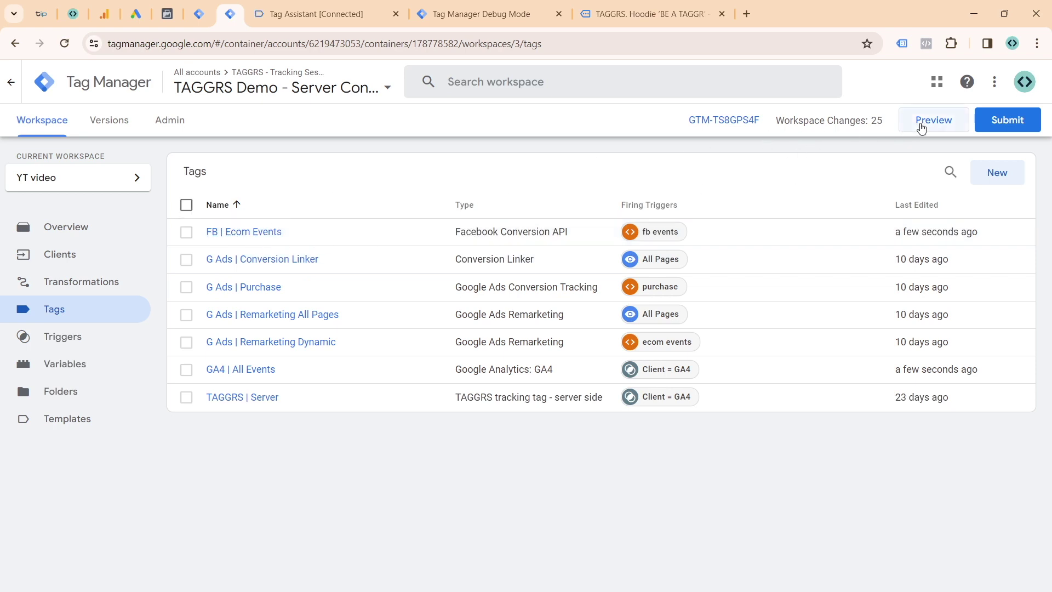
- Start preview mode for the server container and the web container, and continue to the connected Tag Assistant session
left_click(925, 126)
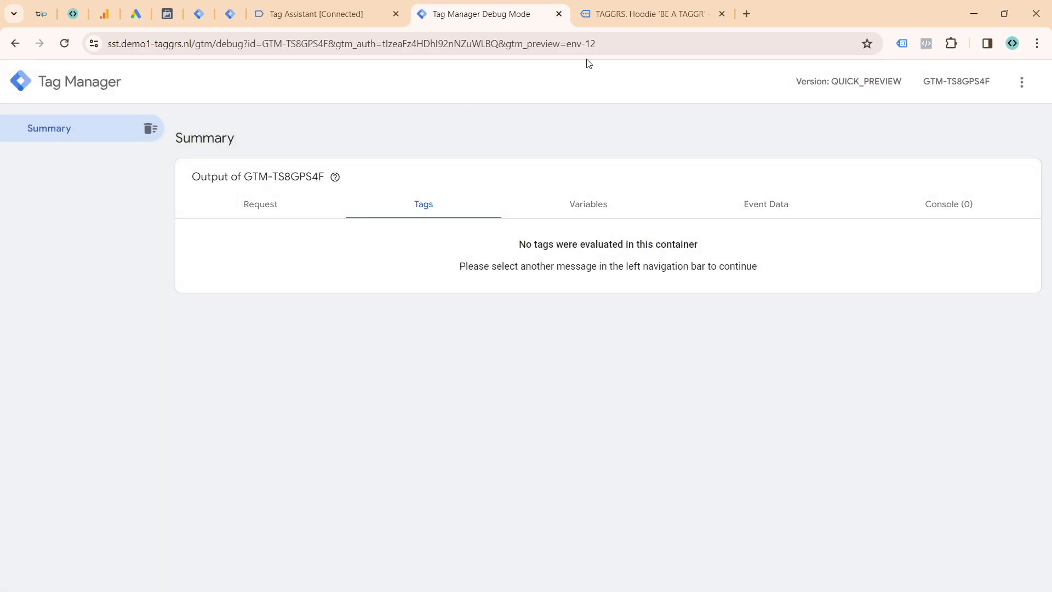
left_click(310, 16)
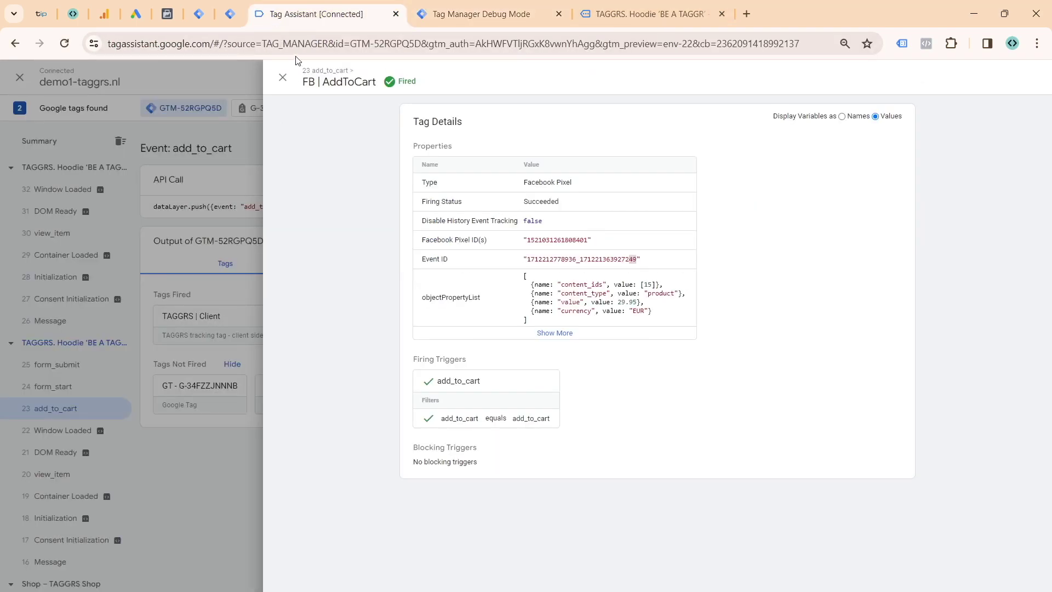
left_click(282, 77)
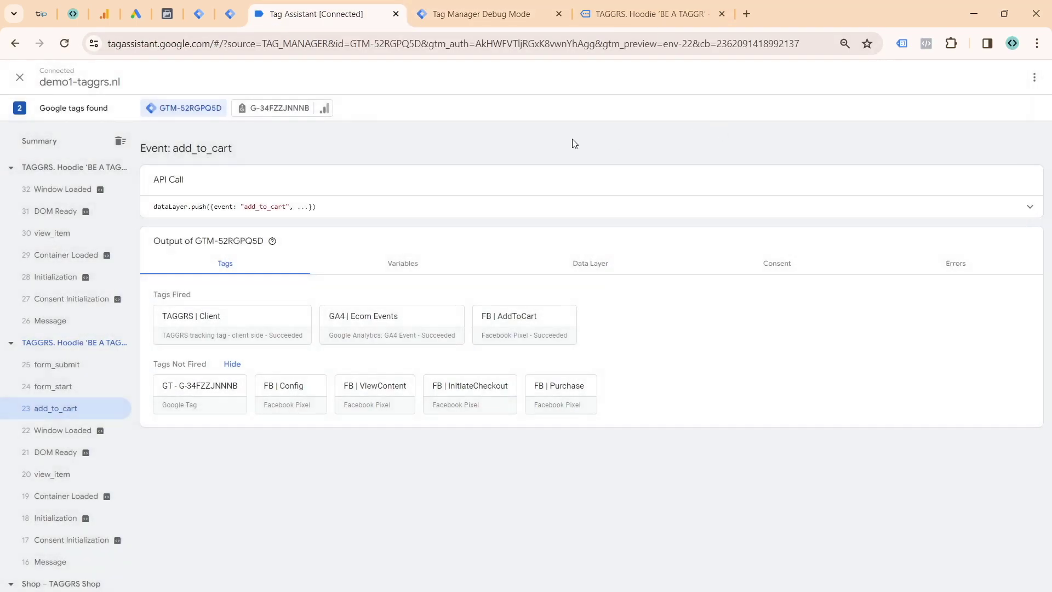
left_click(197, 12)
left_click(947, 133)
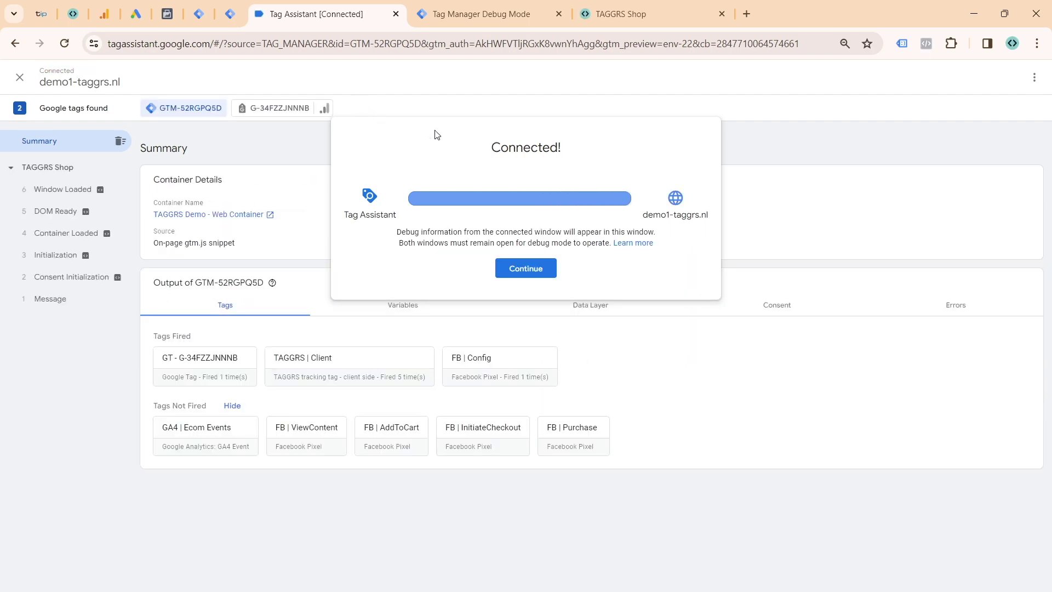
left_click(529, 266)
- Switch to the TAGGRS Shop site and open the 'BE A TAGGR' hoodie's product page
left_click(646, 17)
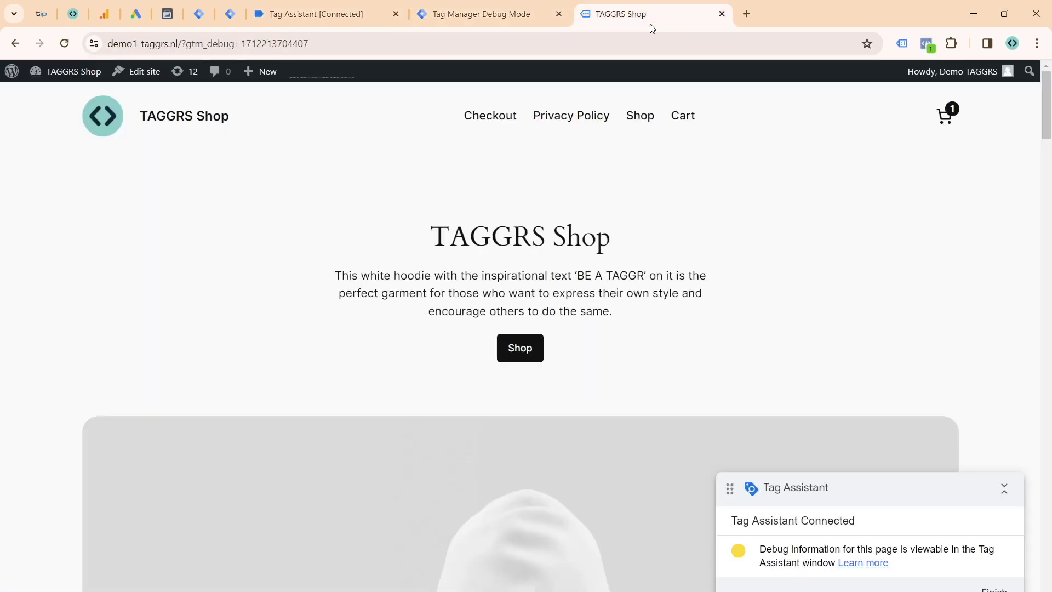
left_click(518, 337)
scroll(305, 261, "down", 4)
left_click(281, 293)
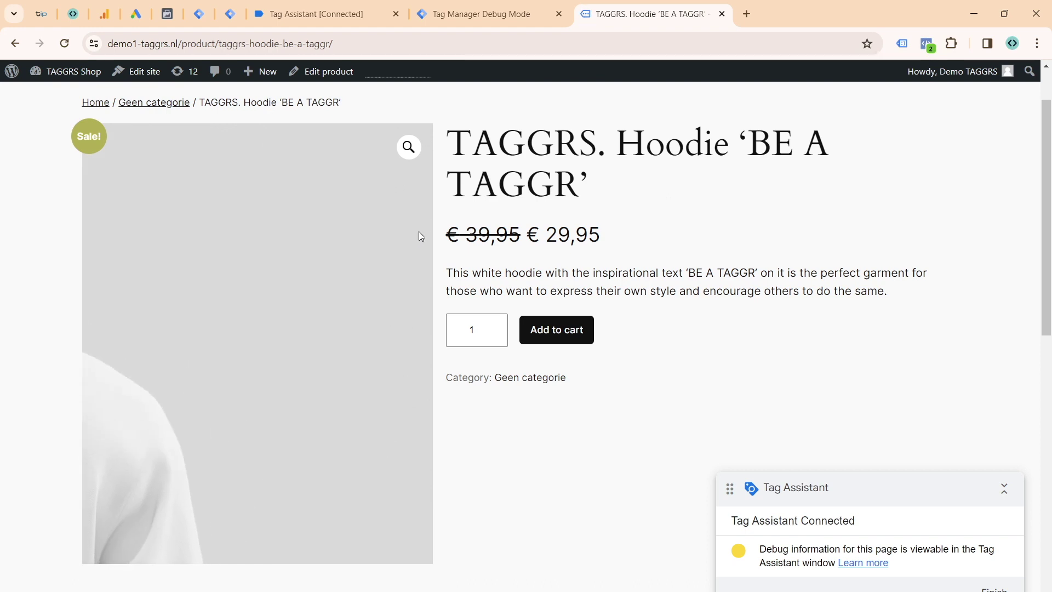
- Select the view_item event in Tag Assistant, and open that event's FB | Ecom Events tag in the server debug view
left_click(317, 14)
left_click(47, 235)
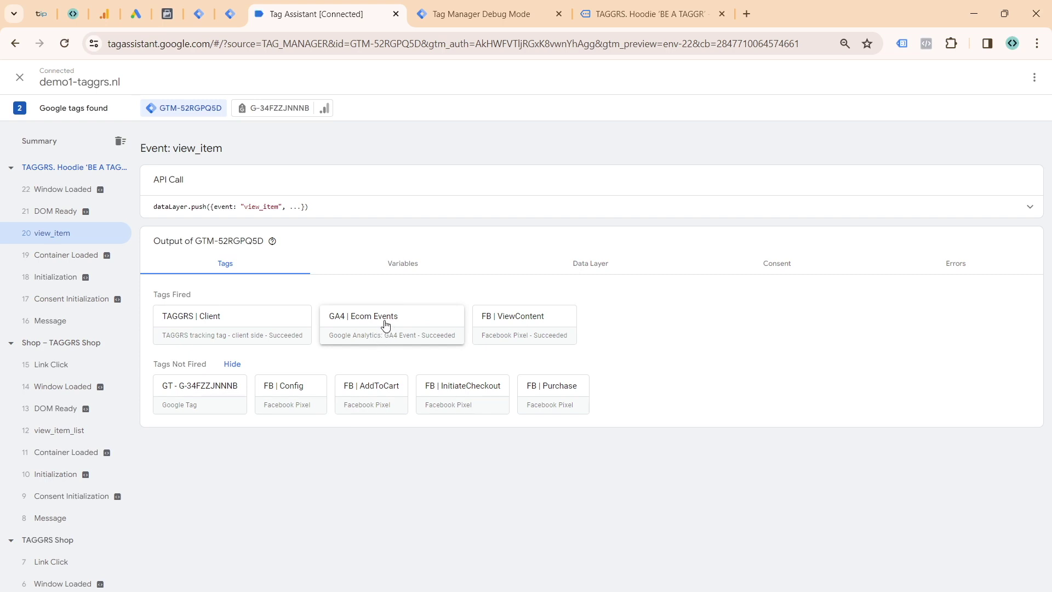
left_click(462, 12)
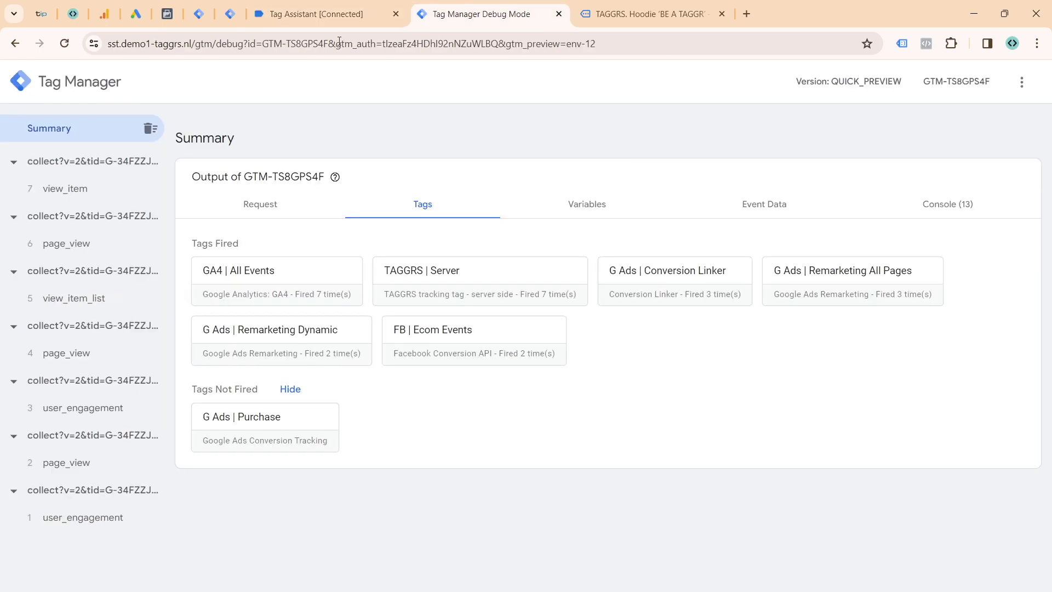
left_click(92, 191)
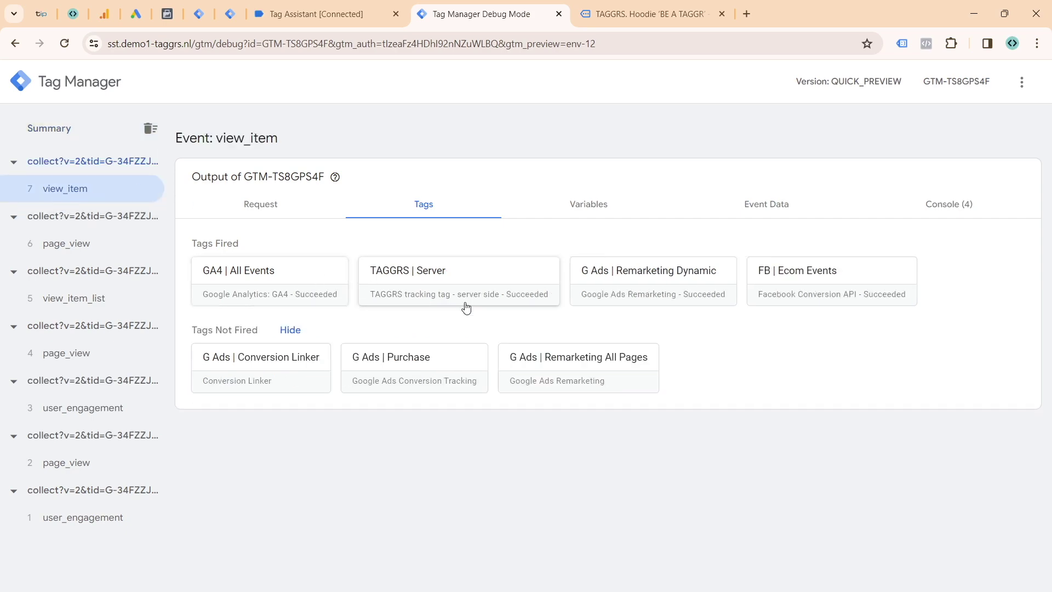
left_click(810, 293)
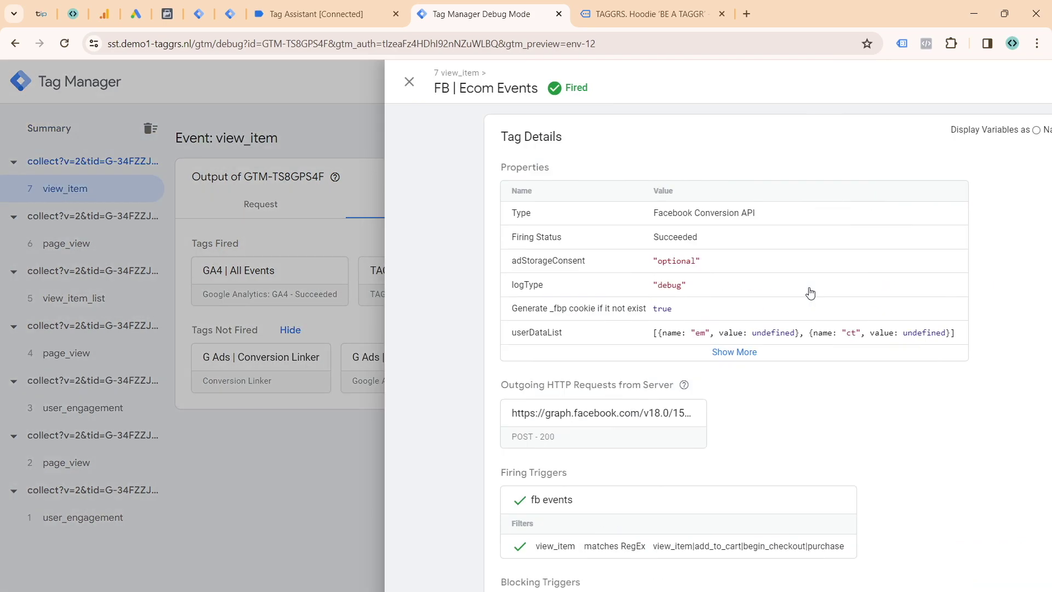
- Compare the event_id in the server tag's full properties with the Event ID of the FB | ViewContent tag in Tag Assistant
scroll(569, 296, "down", 1)
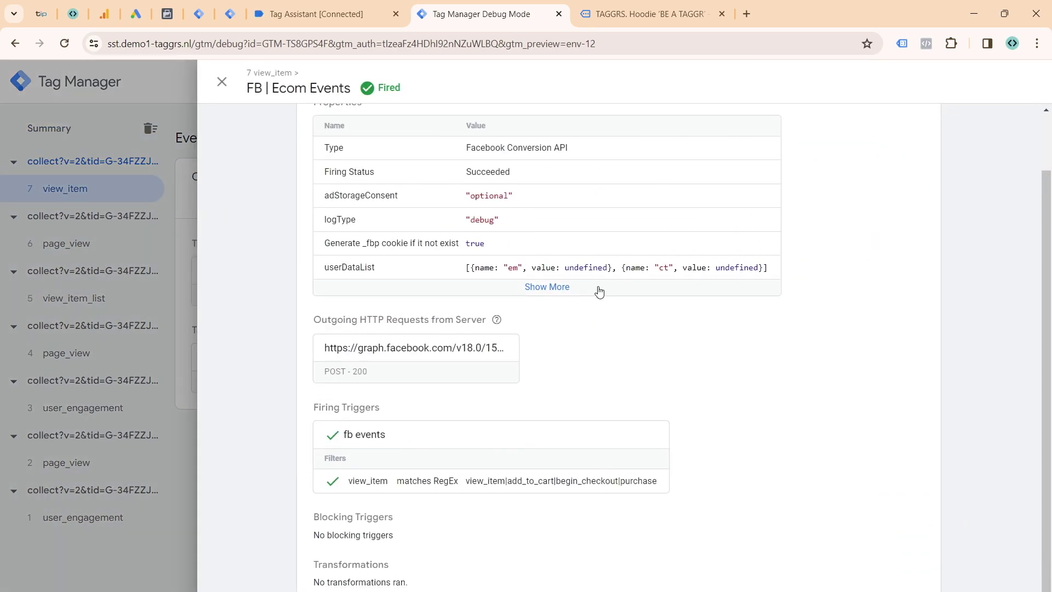
left_click(543, 287)
triple_click(726, 267)
left_click(546, 268)
scroll(592, 267, "down", 1)
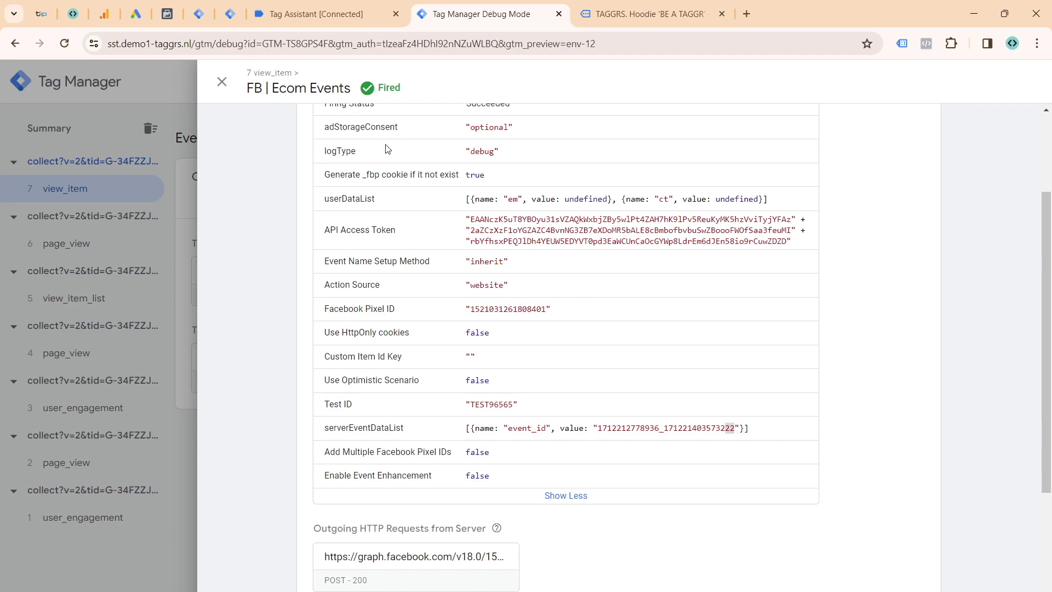
left_click(270, 21)
left_click(528, 336)
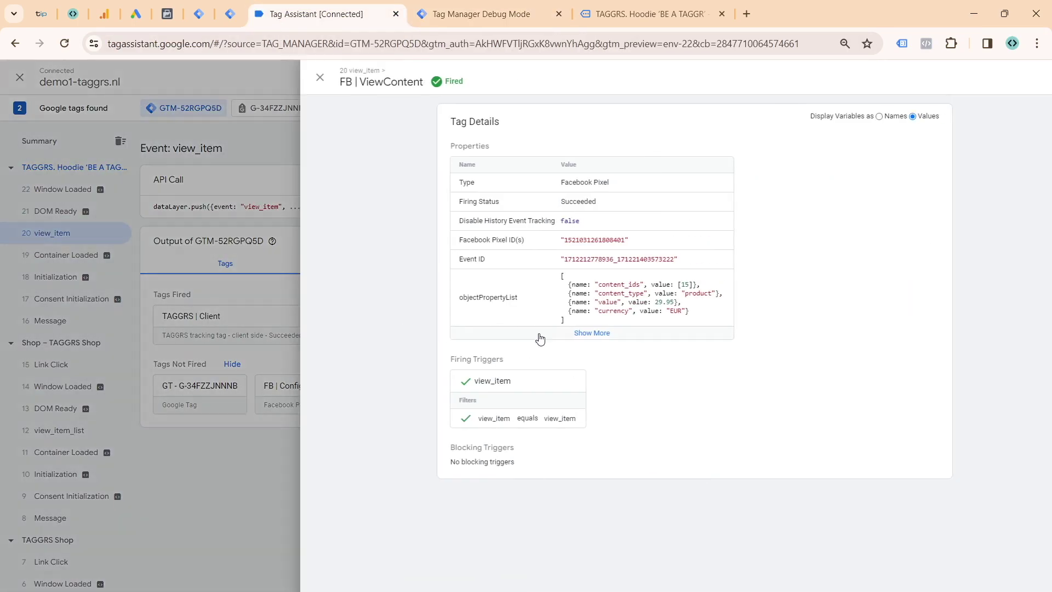
- Show all properties of the FB | ViewContent tag, and open the graph.facebook.com request sent by the server's FB | Ecom Events tag
left_click(548, 333)
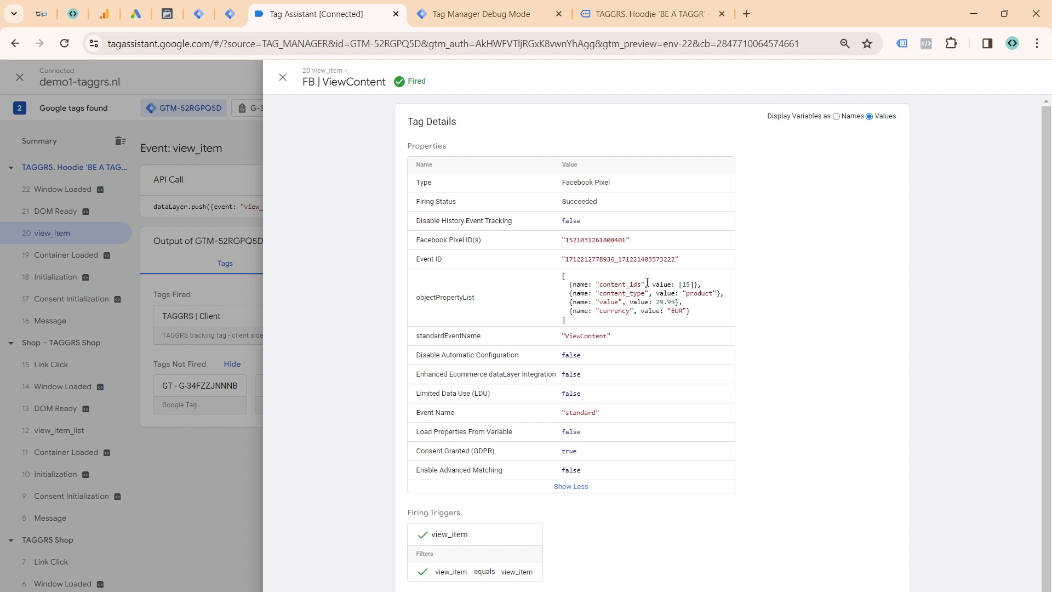
left_click(493, 15)
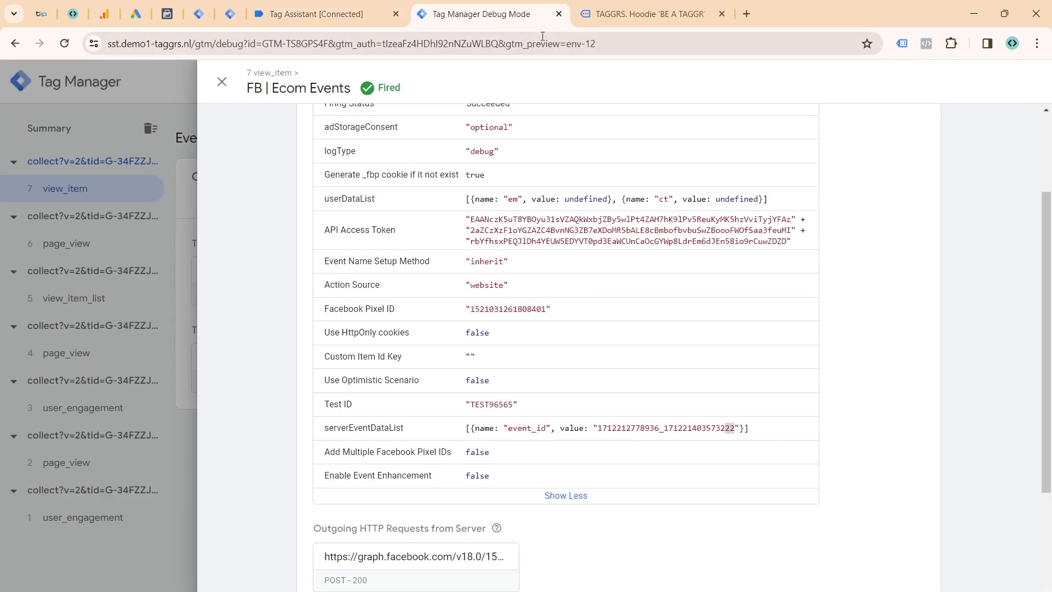
scroll(444, 451, "down", 1)
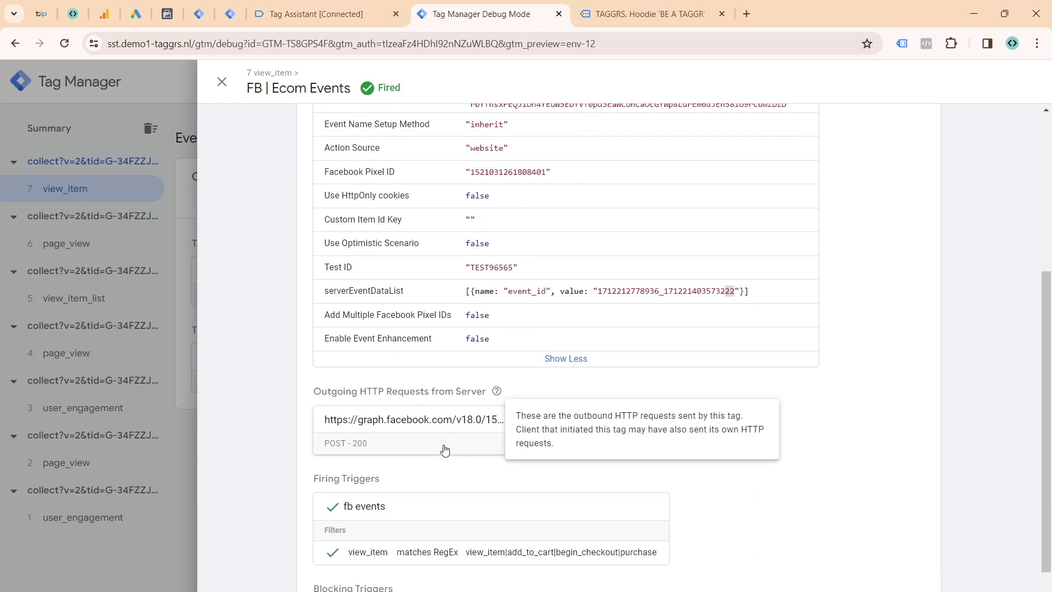
left_click(404, 436)
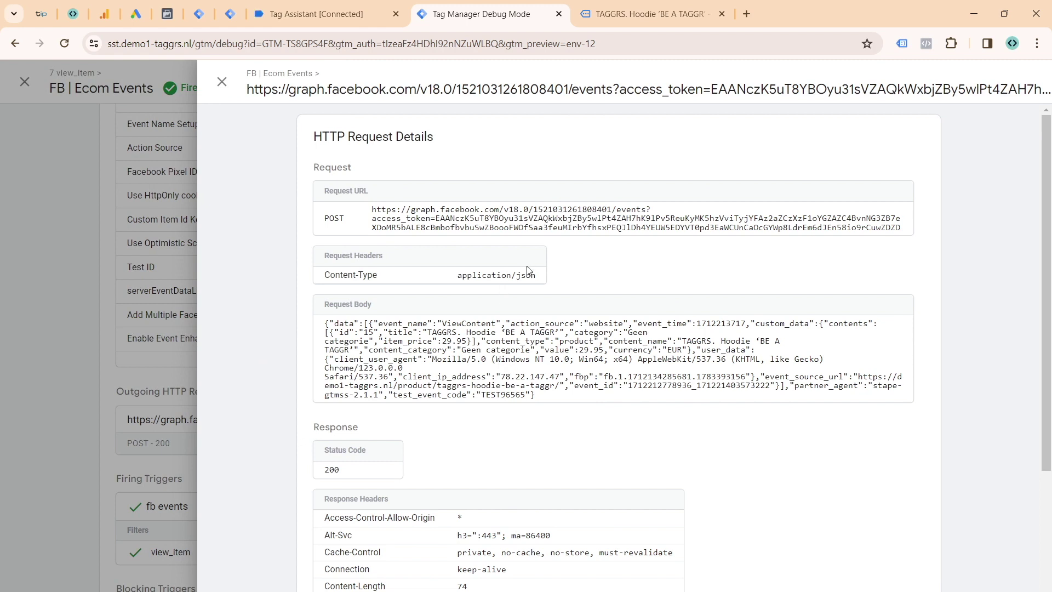
- Examine the client IP address, user agent, fbp and event_id in the outgoing Facebook request's body
scroll(515, 288, "down", 3)
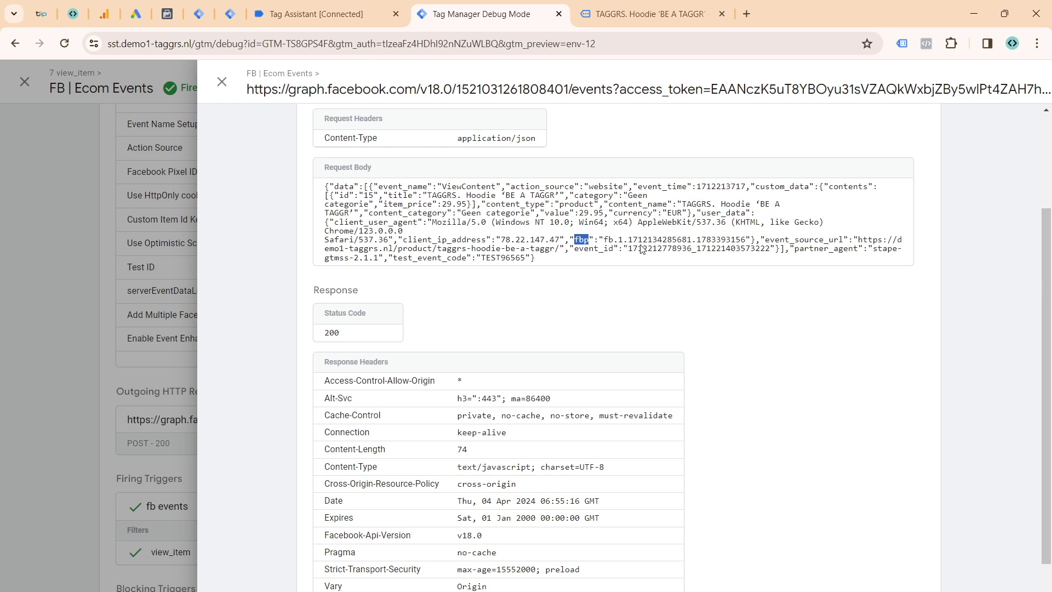
left_click_drag(408, 243, 487, 247)
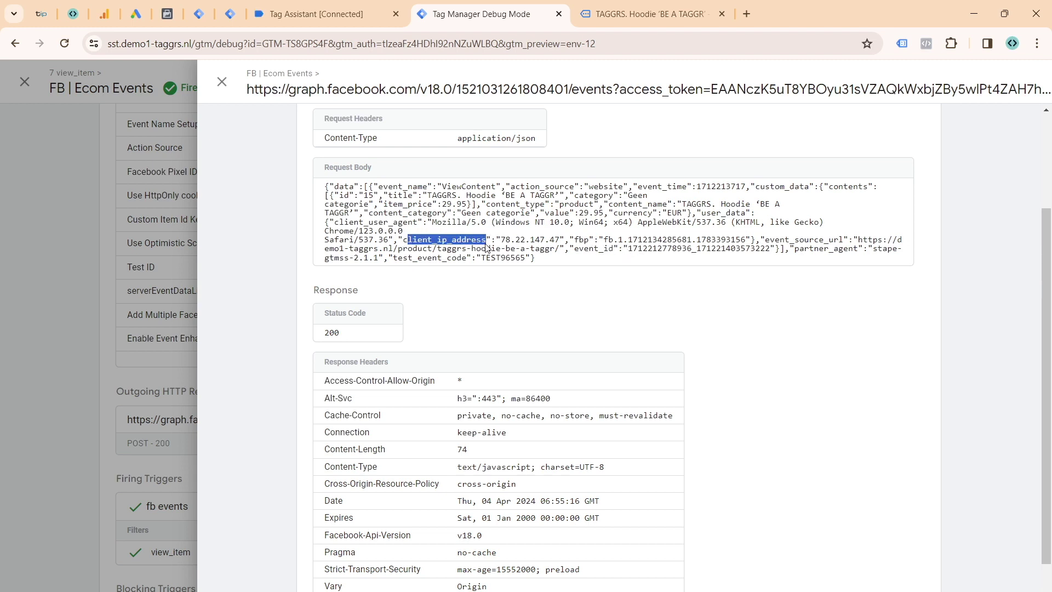
left_click(338, 248)
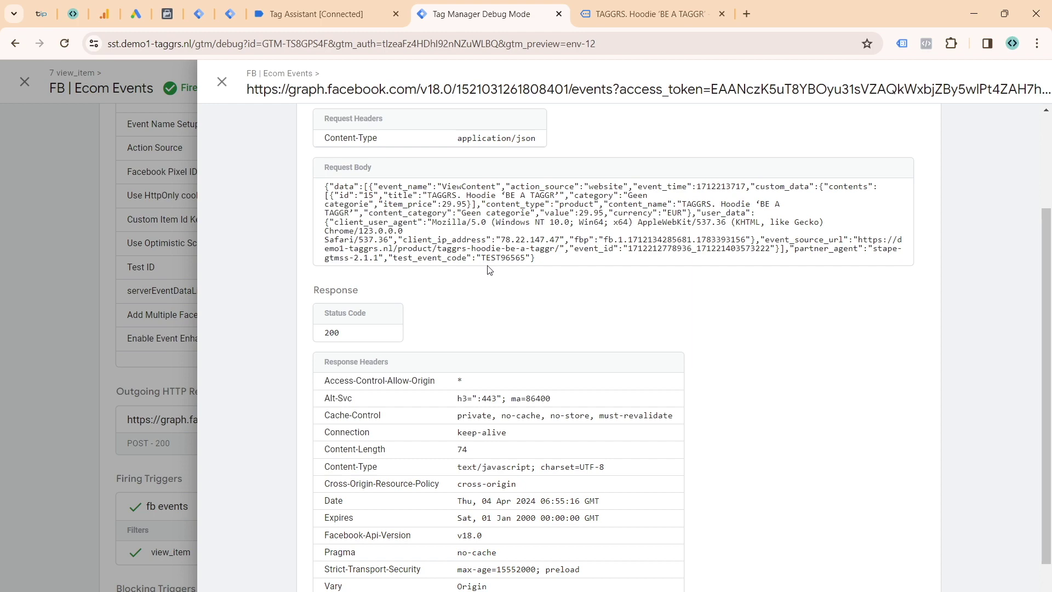
left_click_drag(389, 225, 412, 225)
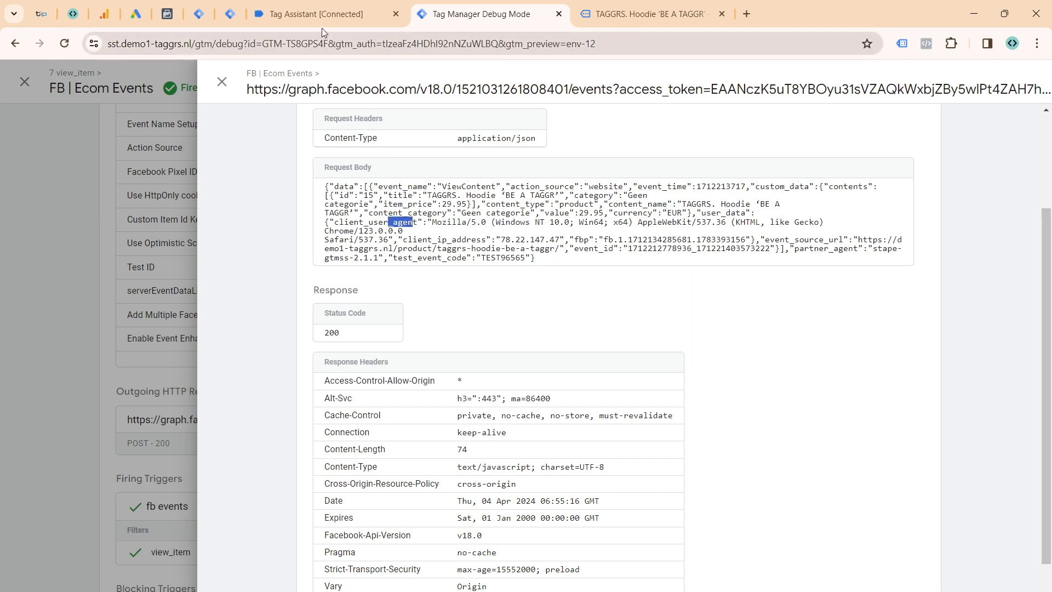
left_click(308, 20)
left_click(462, 23)
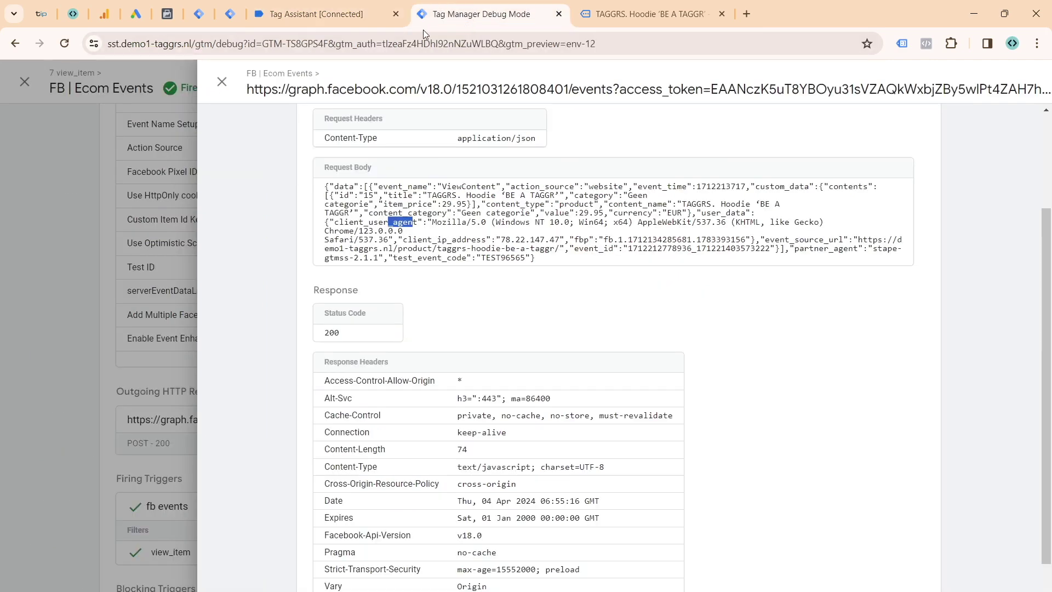
- Return to the server container's view_item event and open its incoming HTTP request to view the request headers
left_click(208, 83)
left_click(208, 83)
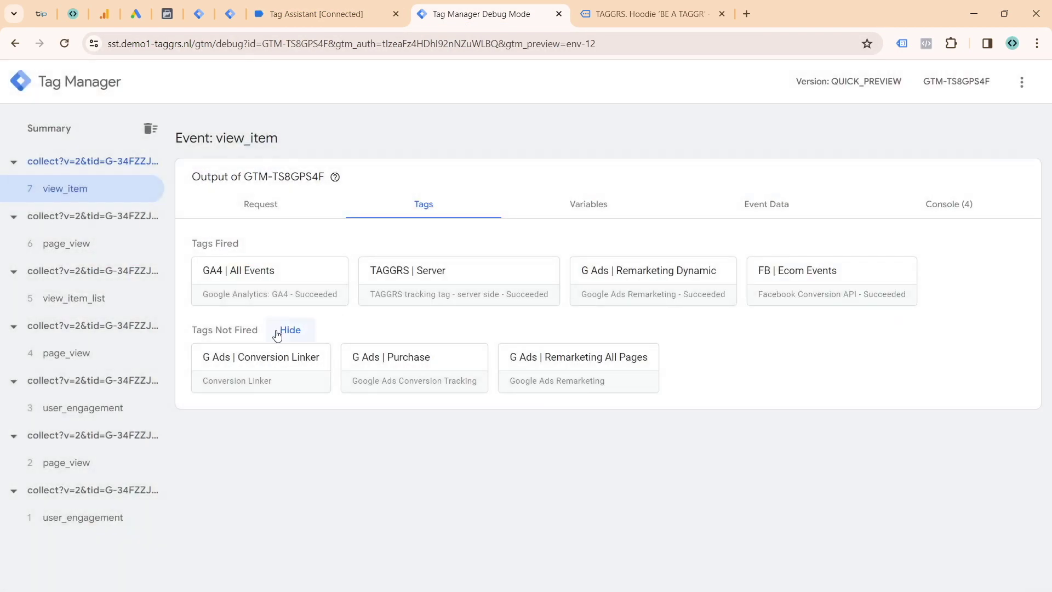
left_click(261, 204)
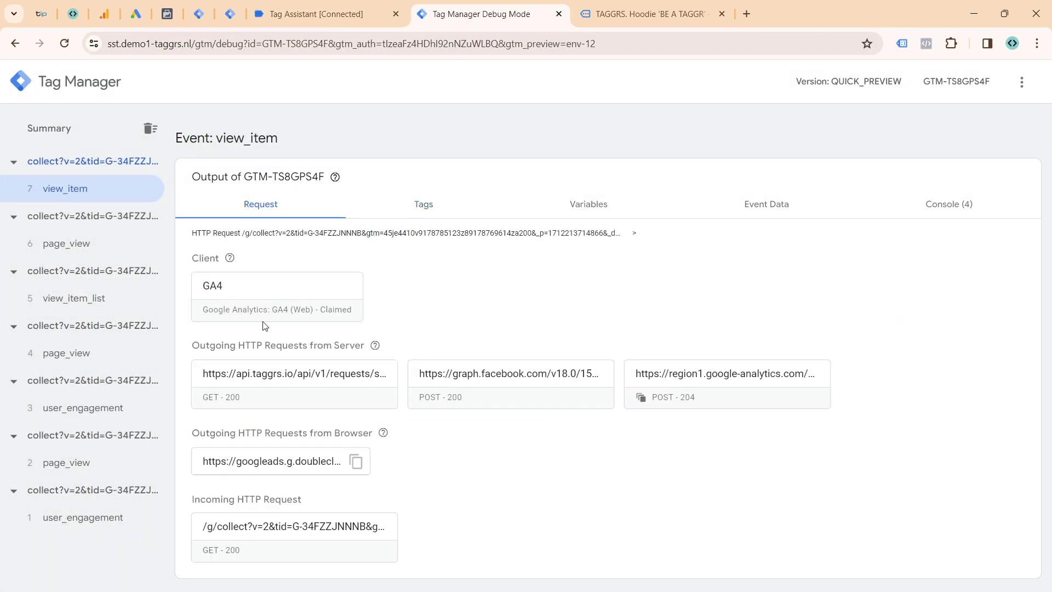
left_click(278, 529)
scroll(394, 282, "down", 1)
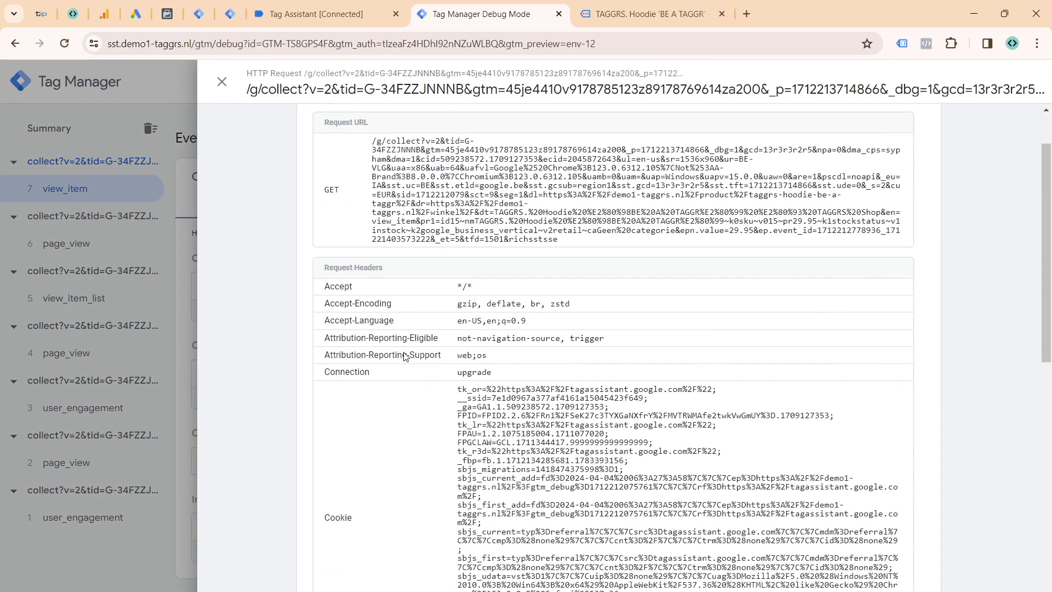
scroll(518, 343, "down", 1)
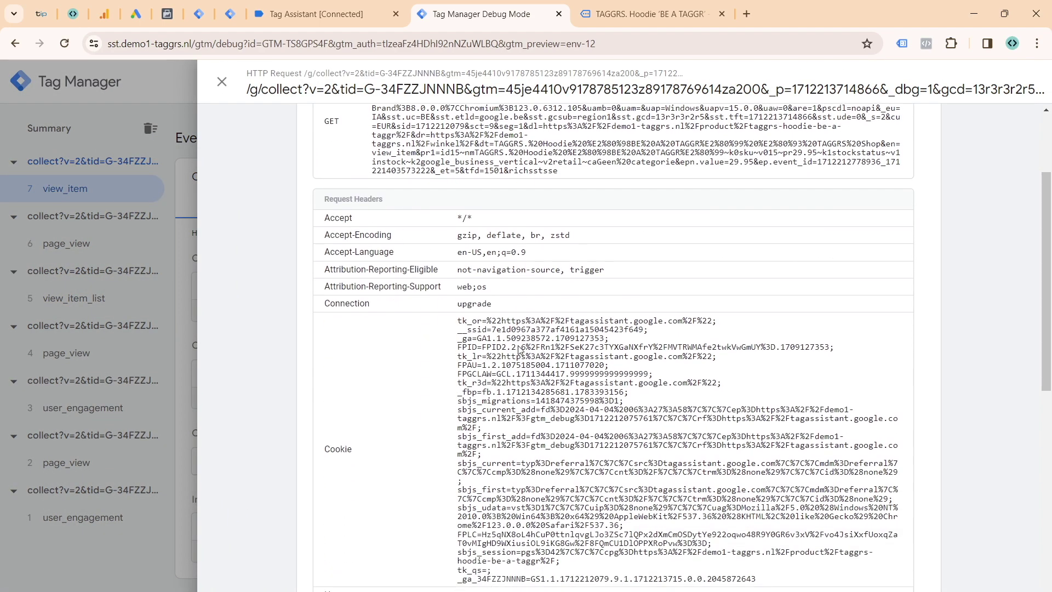
- Search the incoming request for "fbo", examine its cookie header, and return to the view_item event overview
key("ctrl+f")
type("fbo")
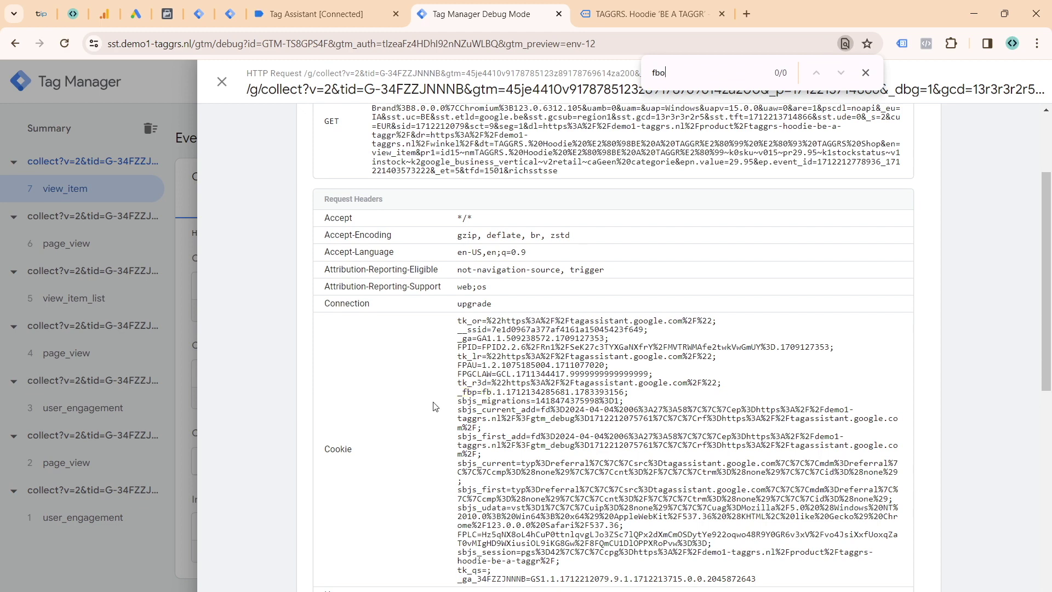
left_click_drag(458, 320, 610, 403)
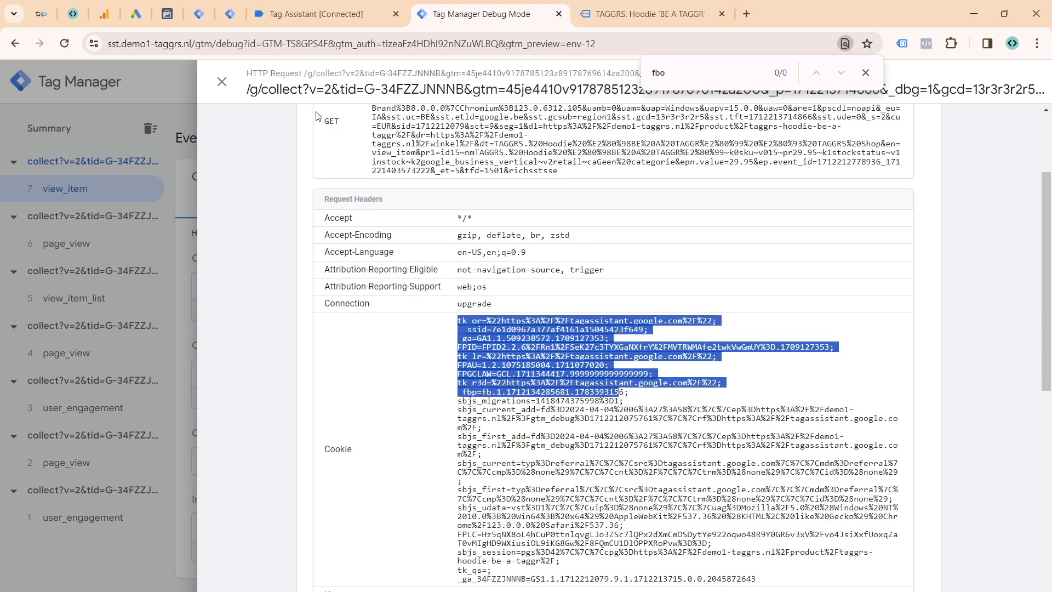
left_click(577, 11)
left_click(488, 17)
left_click(222, 82)
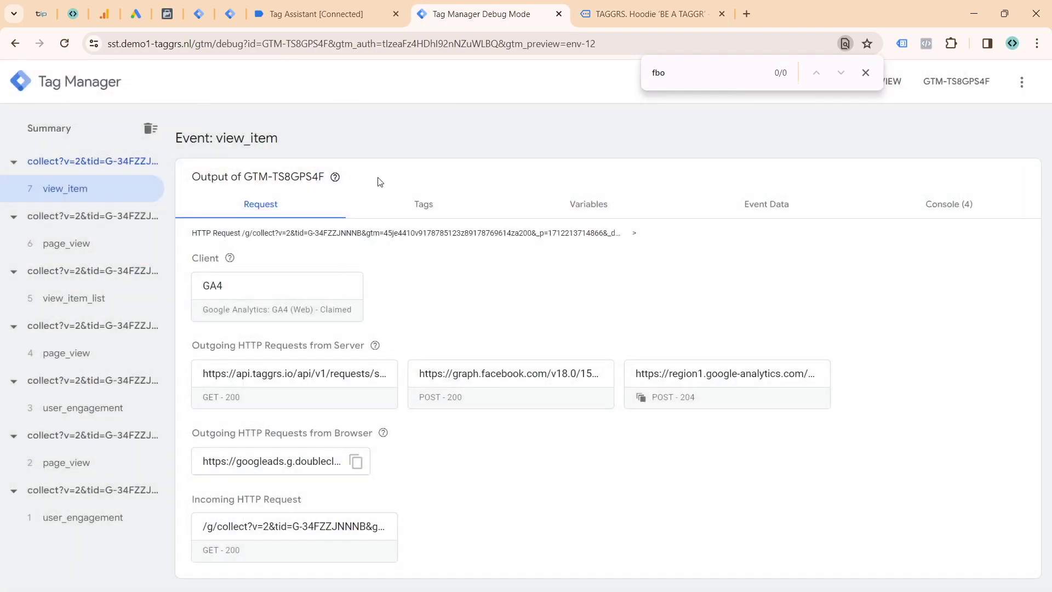
- Reopen the FB | Ecom Events tag's outgoing graph.facebook.com request and review its body and response
left_click(395, 204)
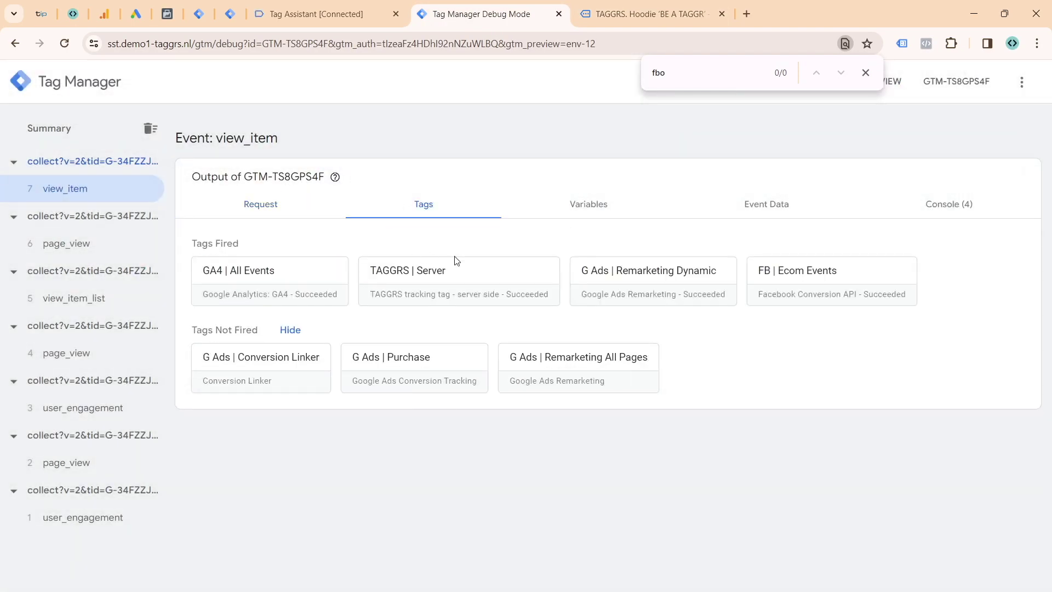
left_click(790, 300)
scroll(411, 369, "down", 1)
left_click(411, 368)
scroll(558, 359, "down", 4)
scroll(488, 169, "up", 4)
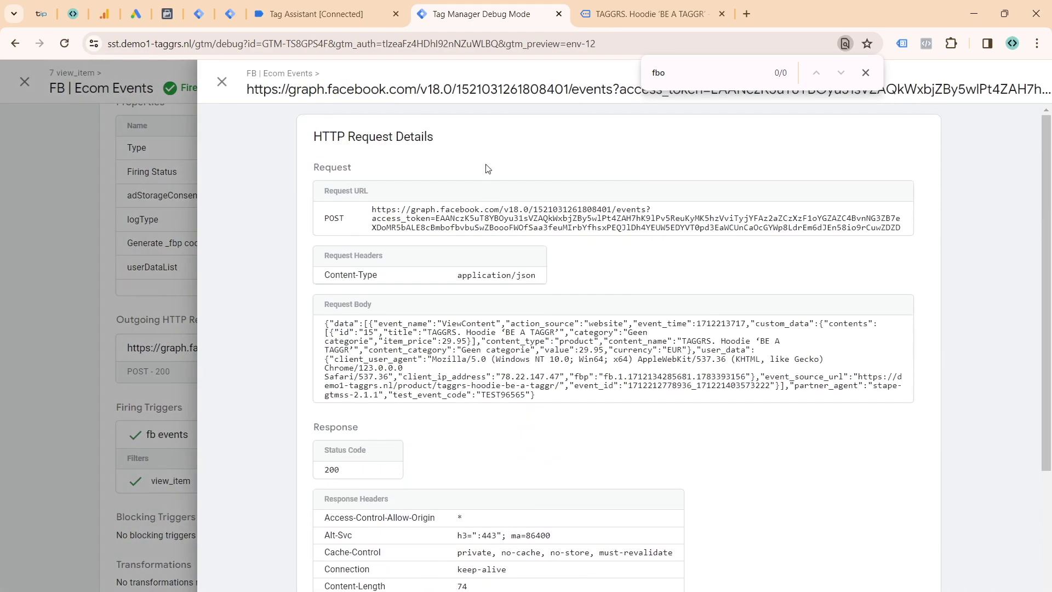
- Switch to Meta Events Manager's test events and expand the server-received View content event with all its parameters
left_click(168, 15)
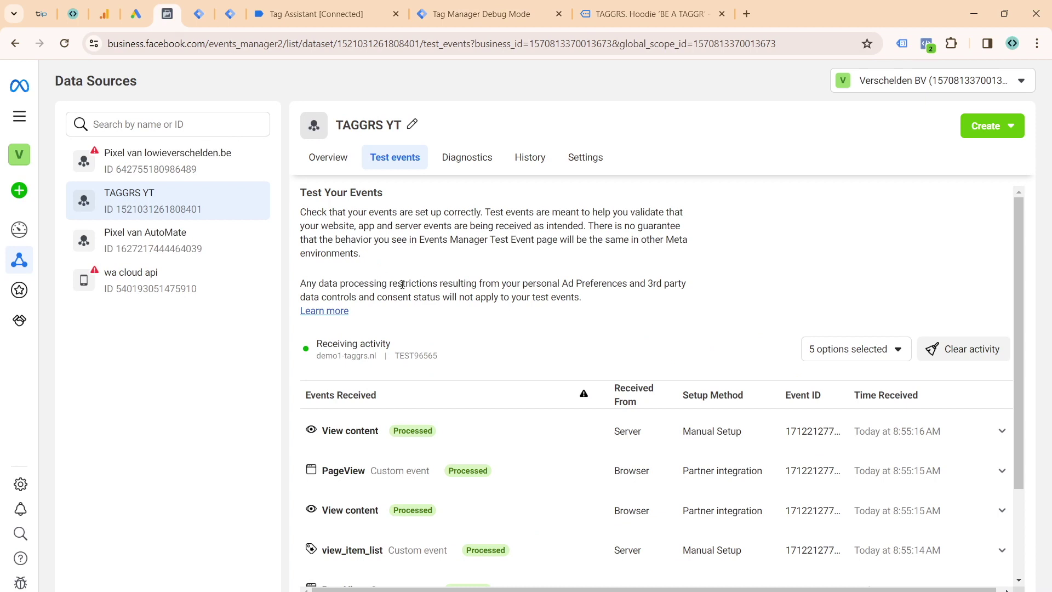
scroll(416, 296, "down", 1)
scroll(435, 307, "down", 1)
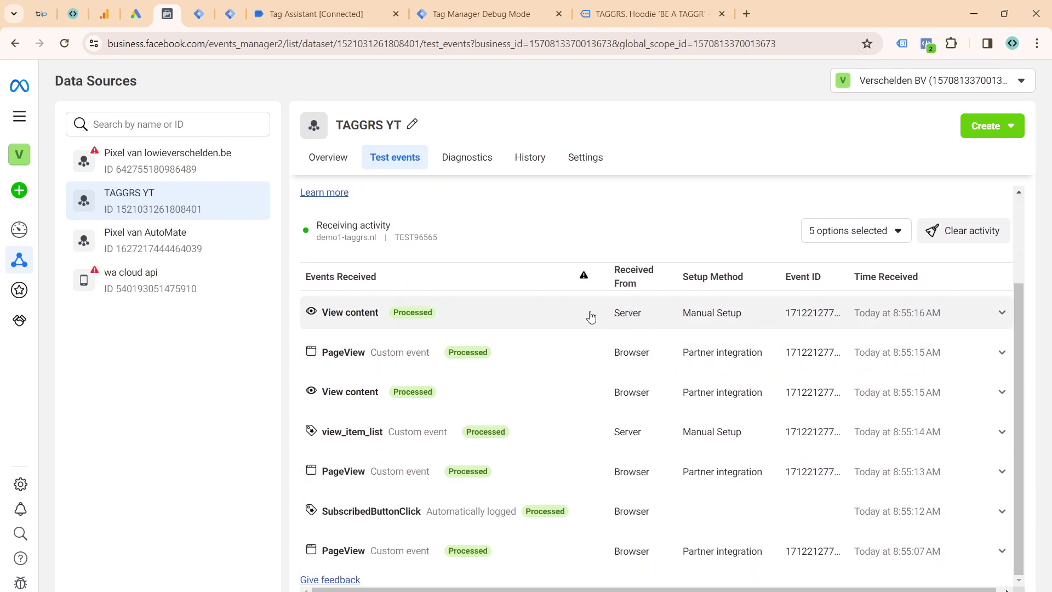
left_click(814, 319)
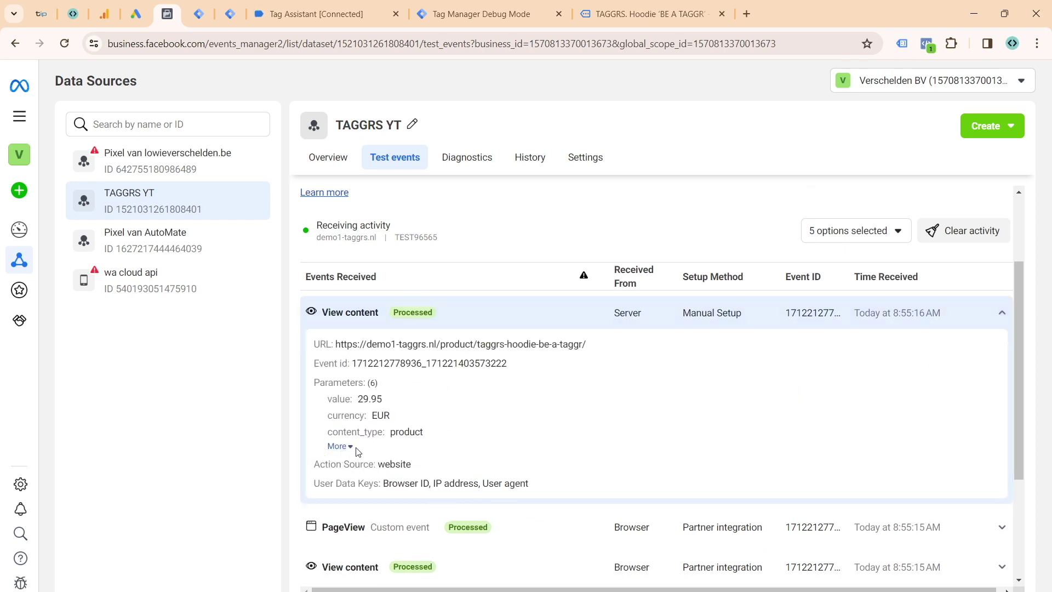
left_click(340, 446)
scroll(366, 383, "down", 1)
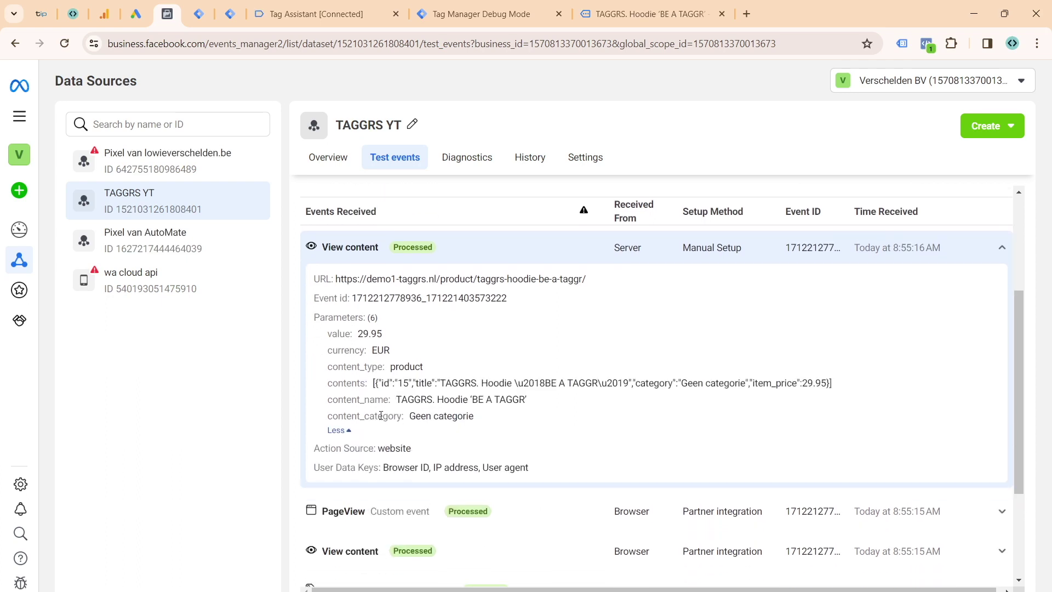
- Examine the server View content event's contents parameter and event ID, and collapse the event's details
left_click_drag(370, 384, 830, 380)
left_click(364, 368)
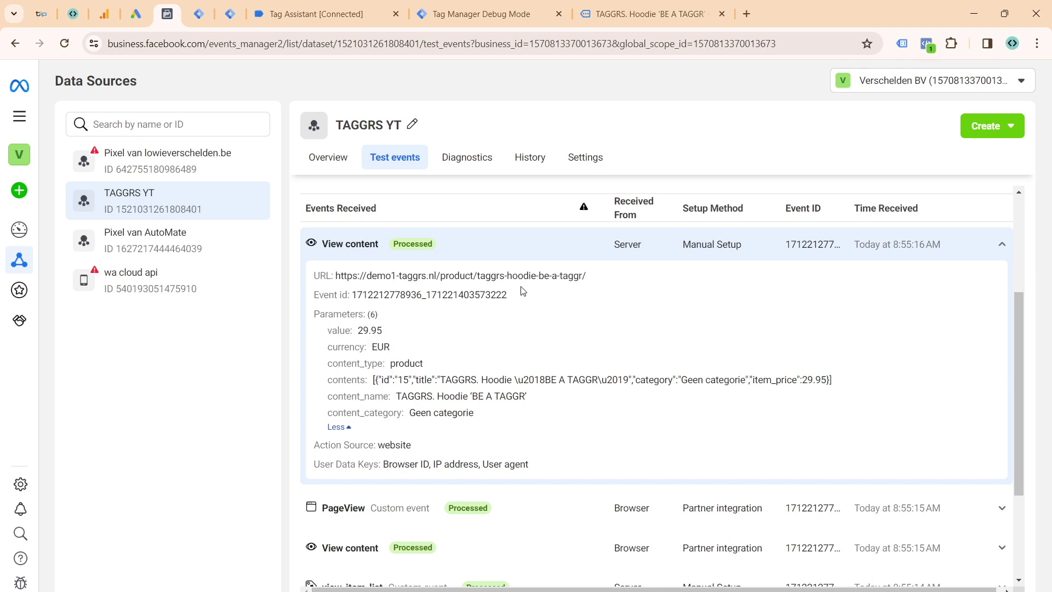
scroll(547, 326, "up", 1)
left_click(929, 312)
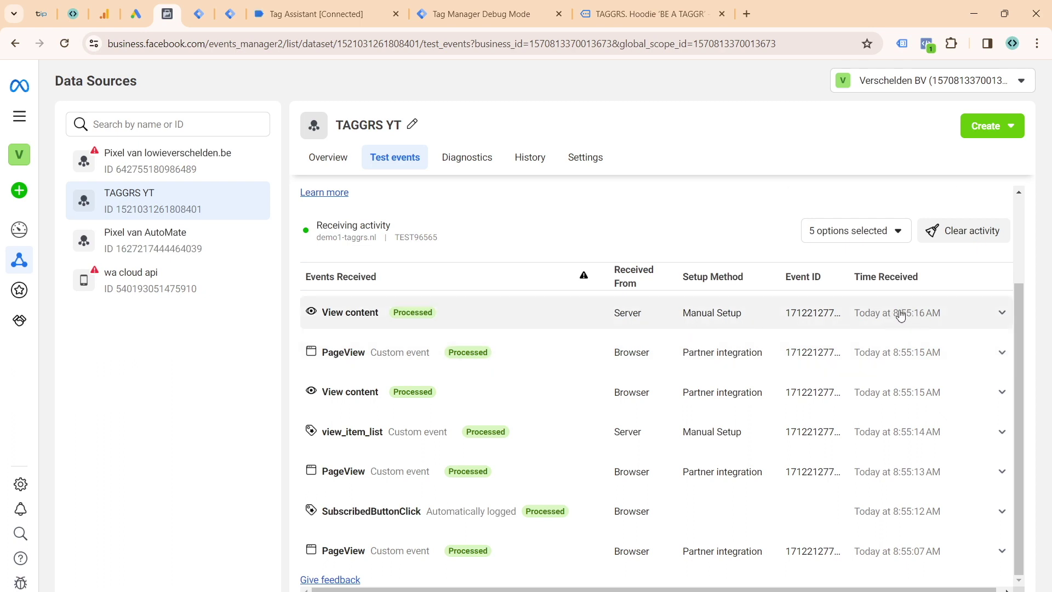
scroll(465, 317, "up", 1)
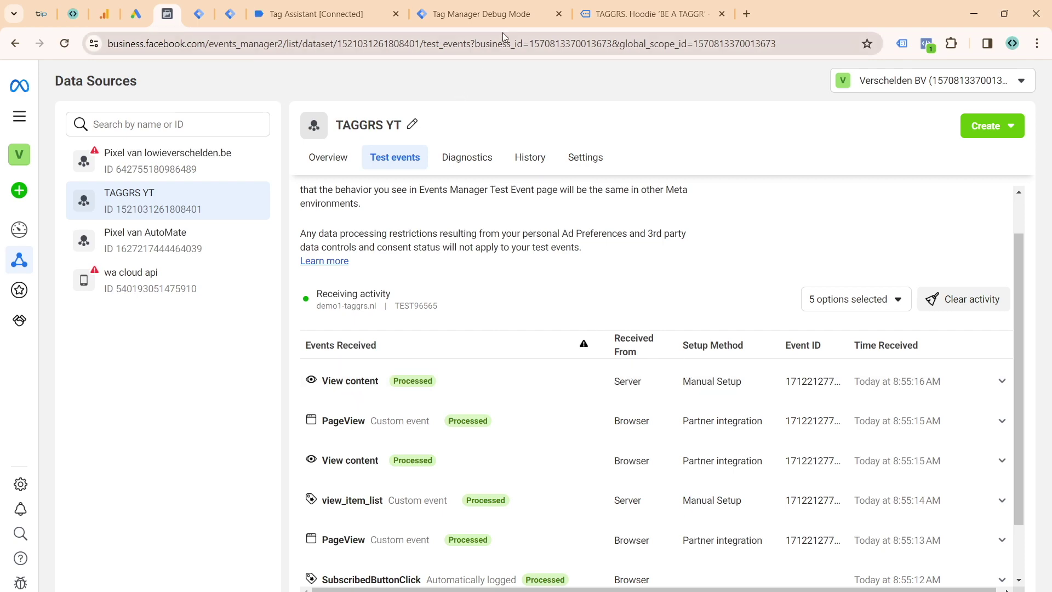
- Switch to the TAGGRS Shop site, add the 'BE A TAGGR' hoodie to the cart, and place the order through checkout
left_click(493, 14)
left_click(598, 15)
left_click(574, 322)
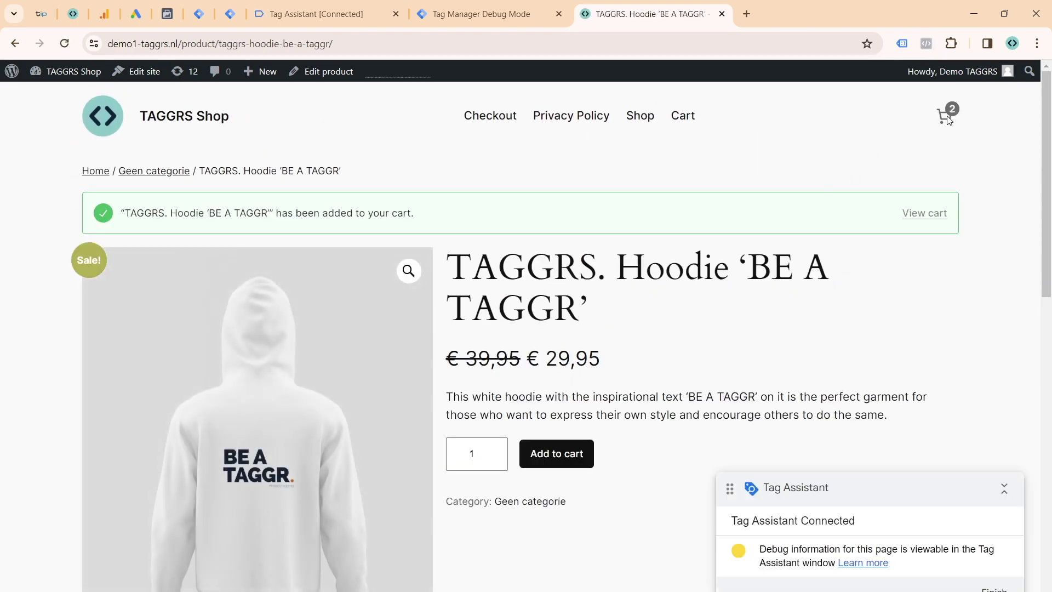
left_click(948, 117)
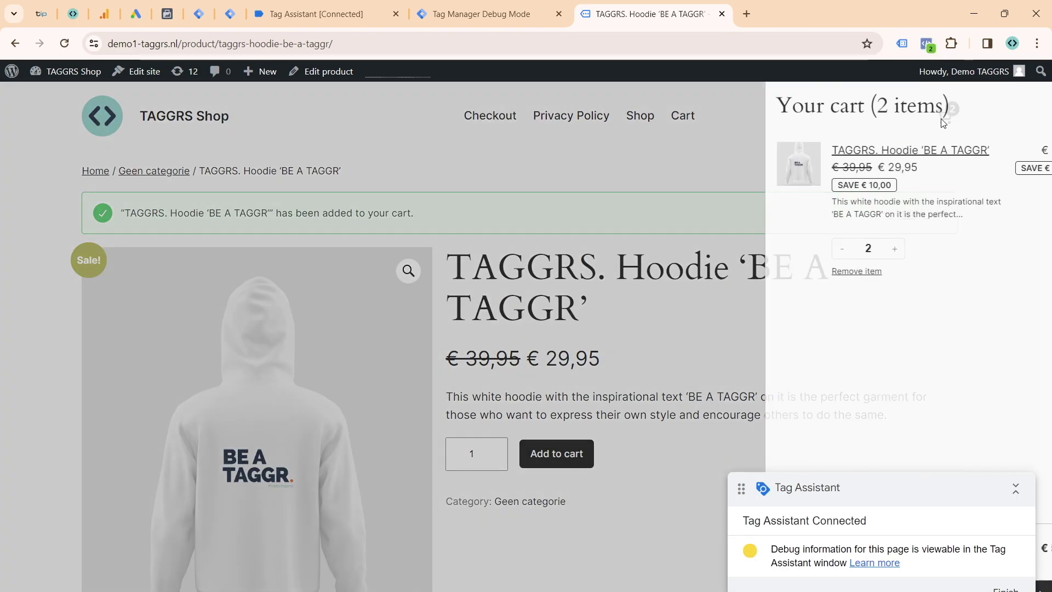
left_click(960, 581)
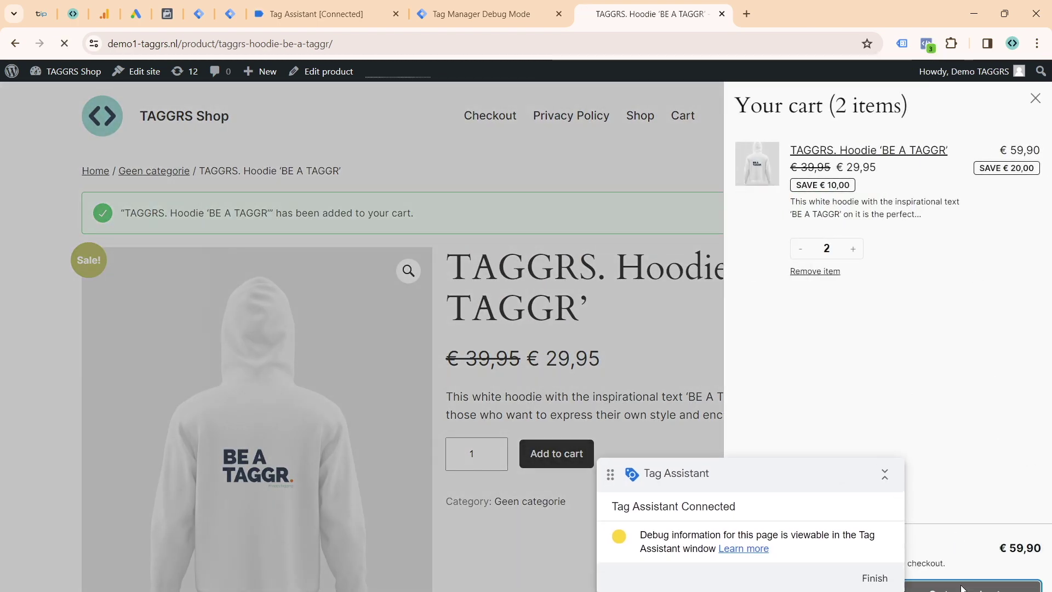
scroll(574, 357, "down", 12)
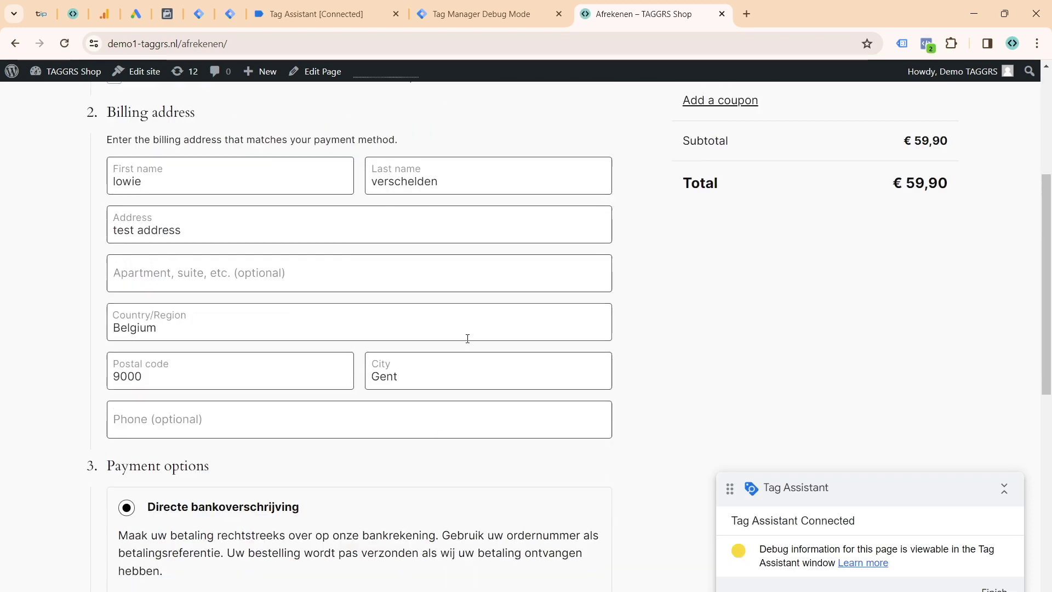
left_click(431, 395)
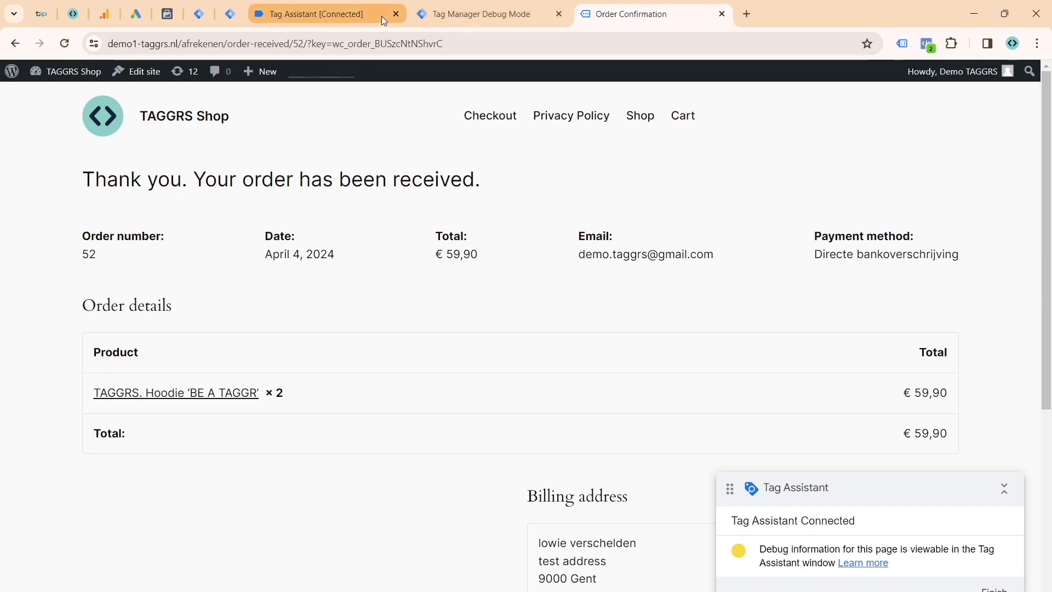
- In the server debug view, select the begin_checkout event and inspect the full properties of its FB | Ecom Events tag
left_click(492, 18)
left_click(221, 82)
left_click(226, 82)
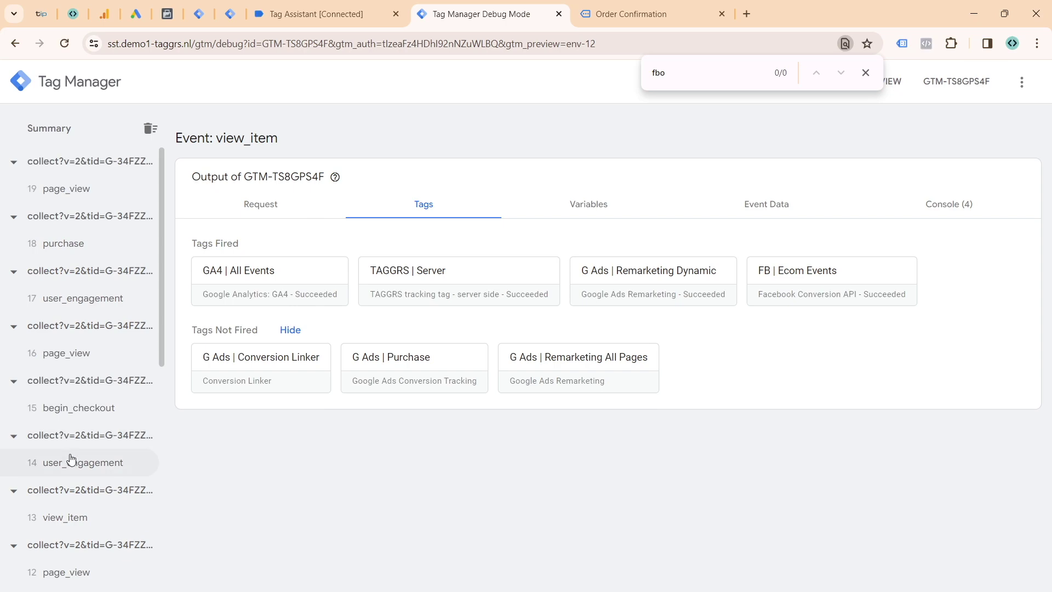
left_click(75, 410)
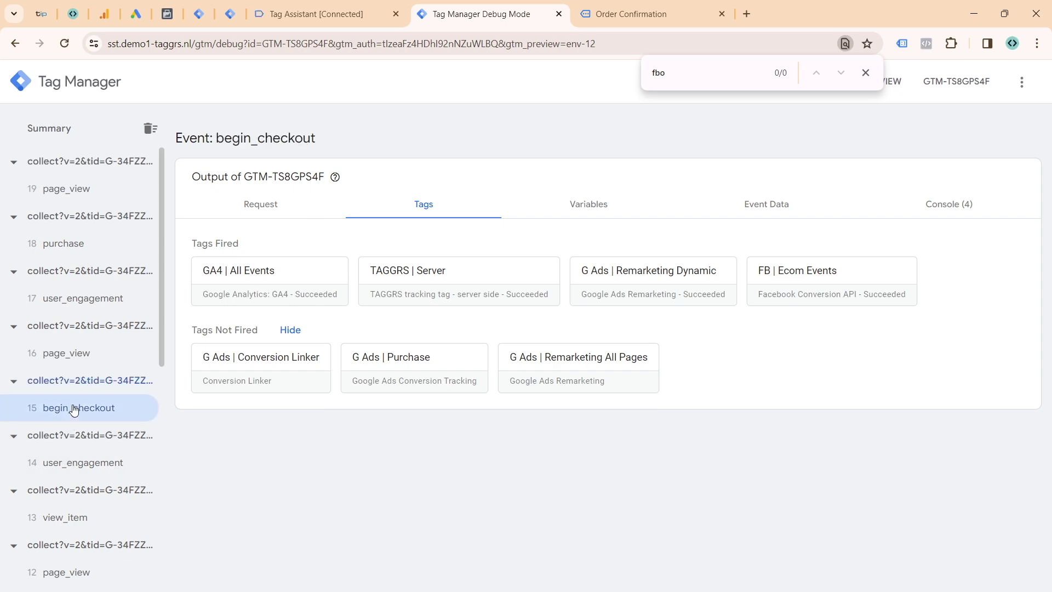
left_click(805, 308)
left_click(560, 353)
scroll(559, 355, "down", 3)
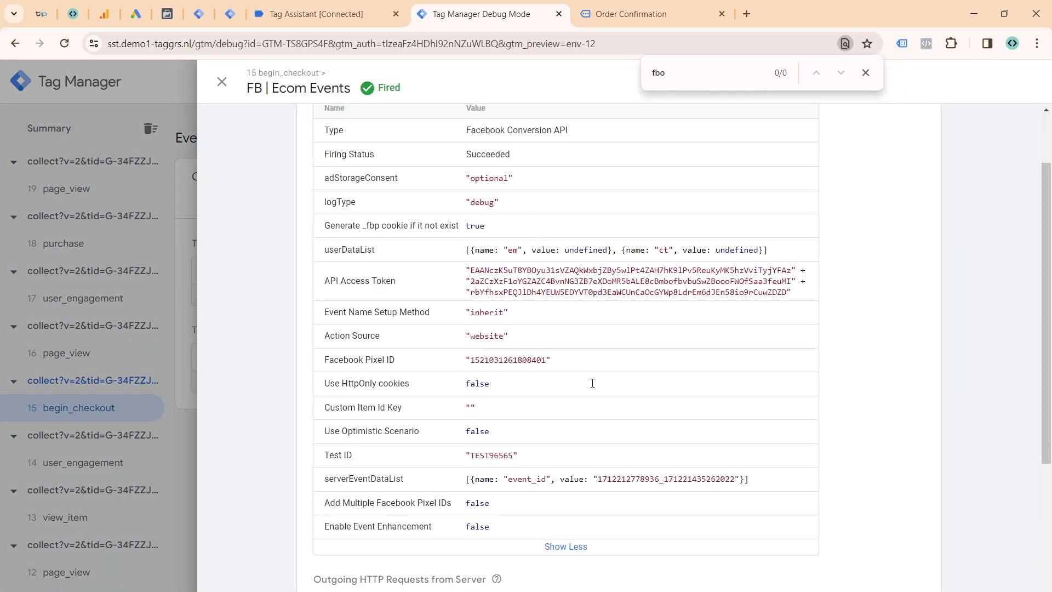
left_click(5, 374)
left_click(763, 296)
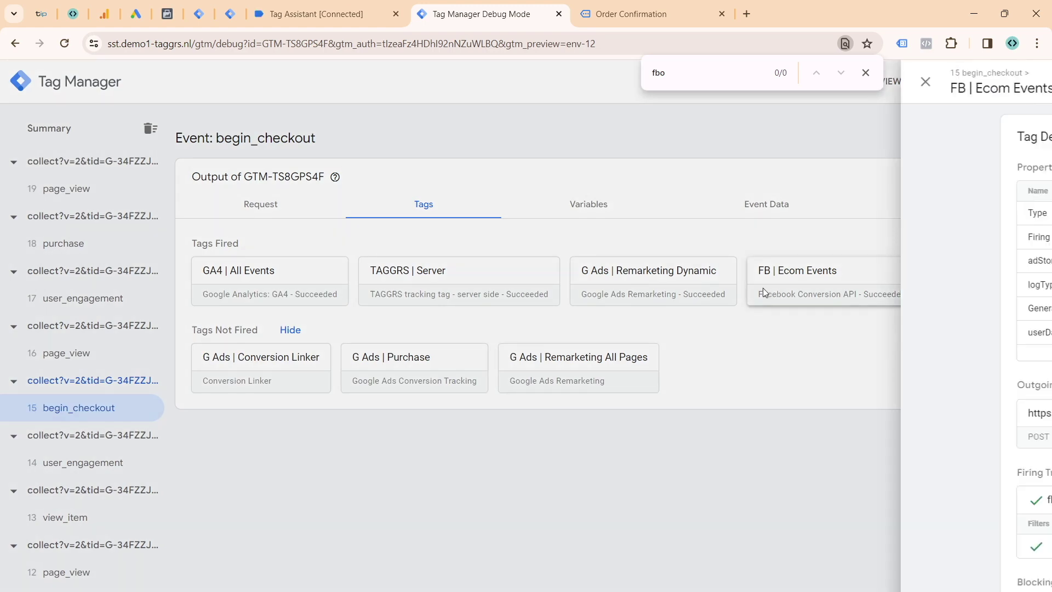
left_click(85, 283)
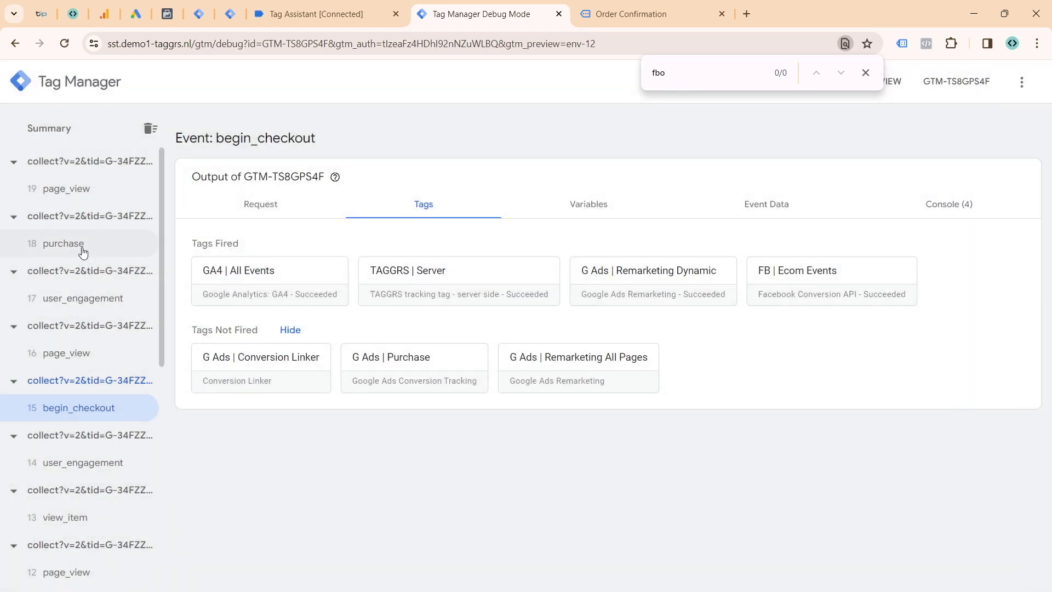
- In the server debug view, select the purchase event and open the details of its FB | Ecom Events tag
left_click(83, 250)
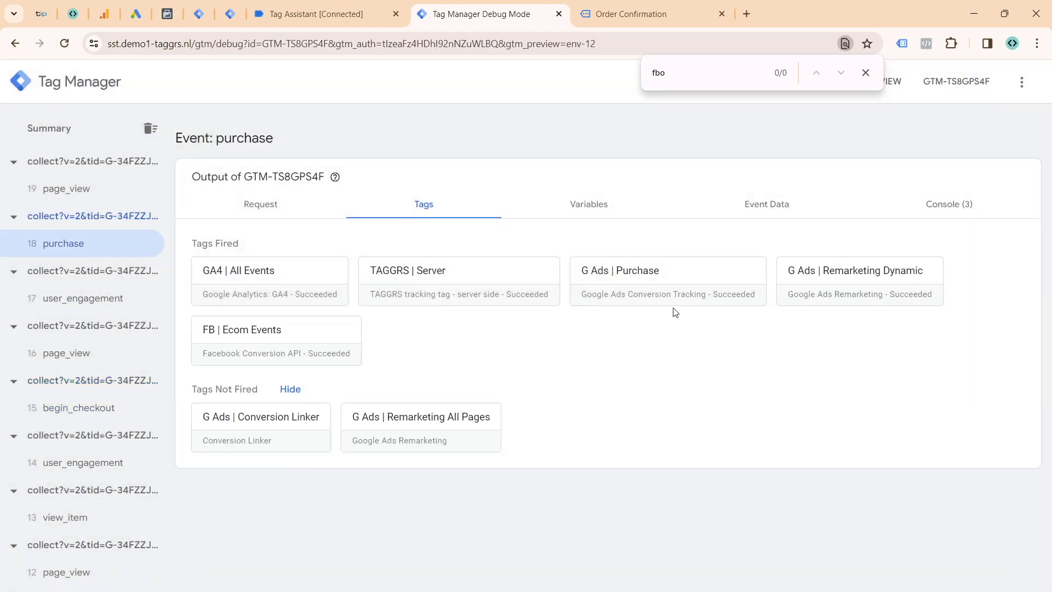
left_click(295, 347)
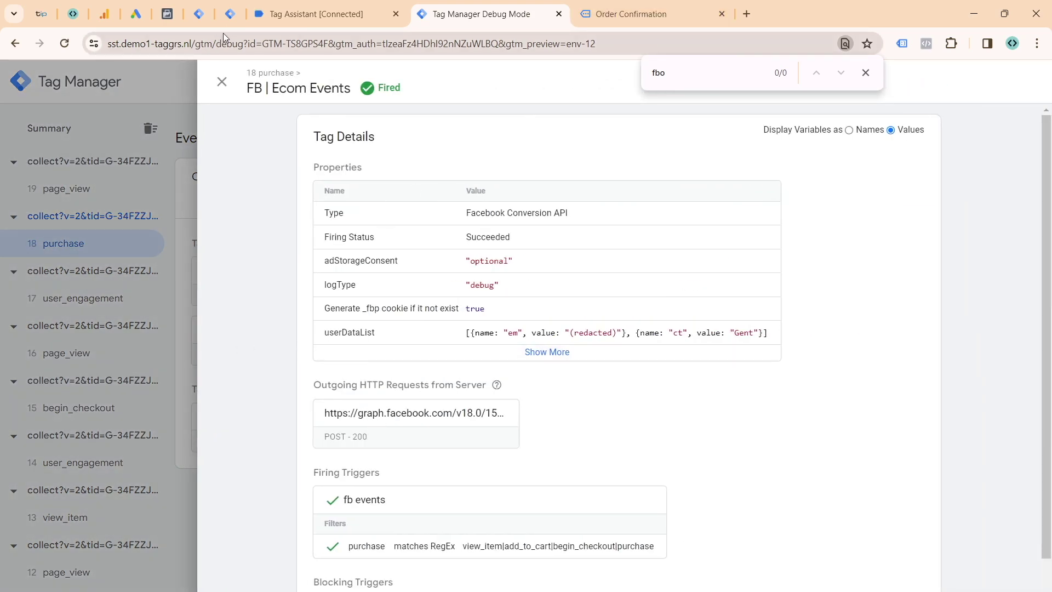
- Switch to Meta Events Manager's test events and compare the event IDs of the Purchase events received from server and browser
left_click(163, 21)
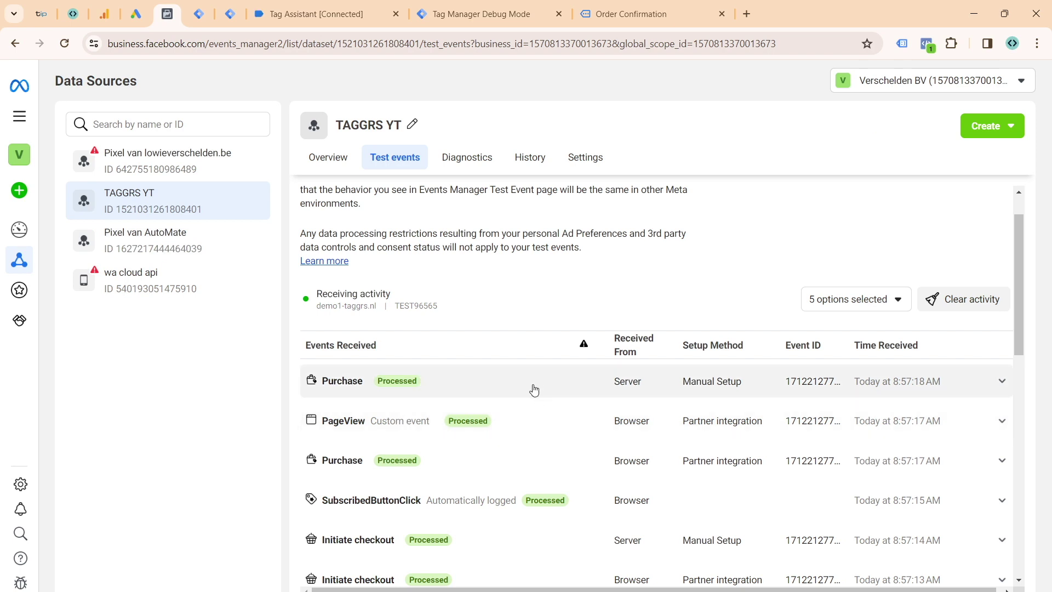
left_click(728, 461)
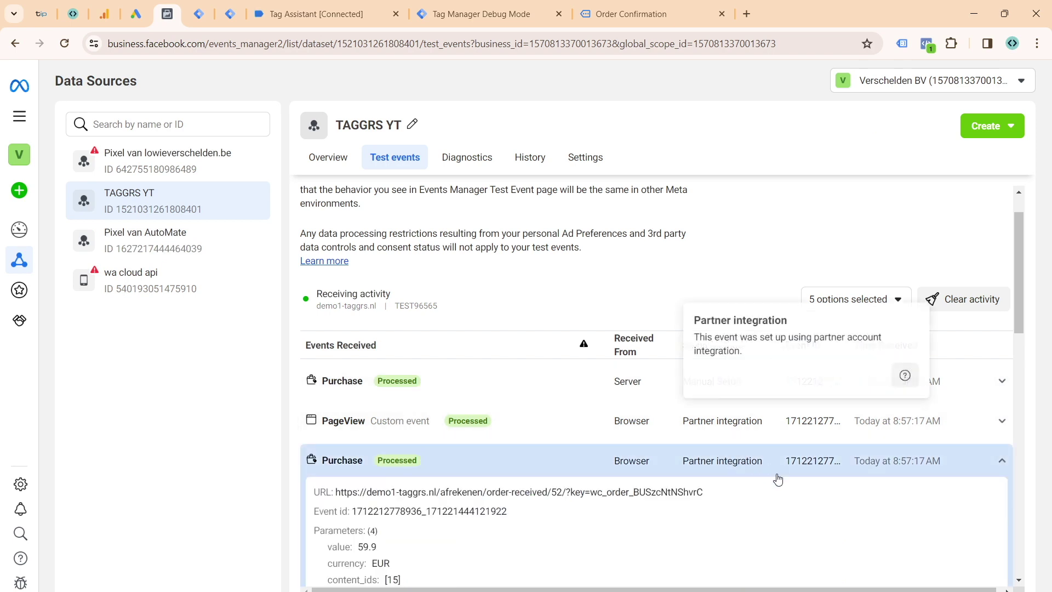
left_click_drag(495, 510, 512, 514)
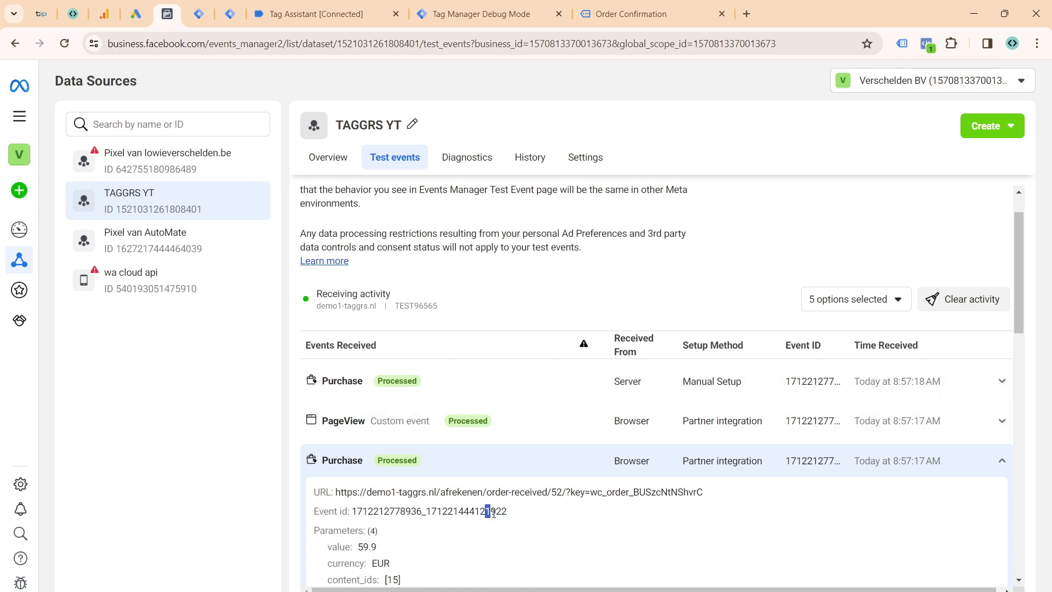
left_click(446, 383)
left_click_drag(488, 430, 508, 431)
left_click(495, 390)
left_click(473, 431)
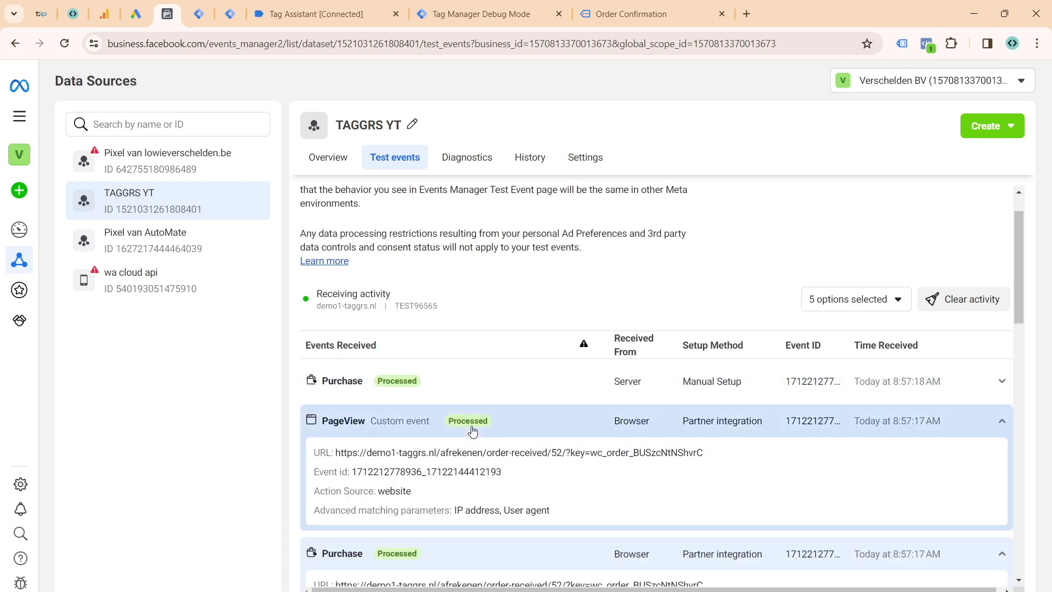
left_click(473, 431)
left_click(510, 460)
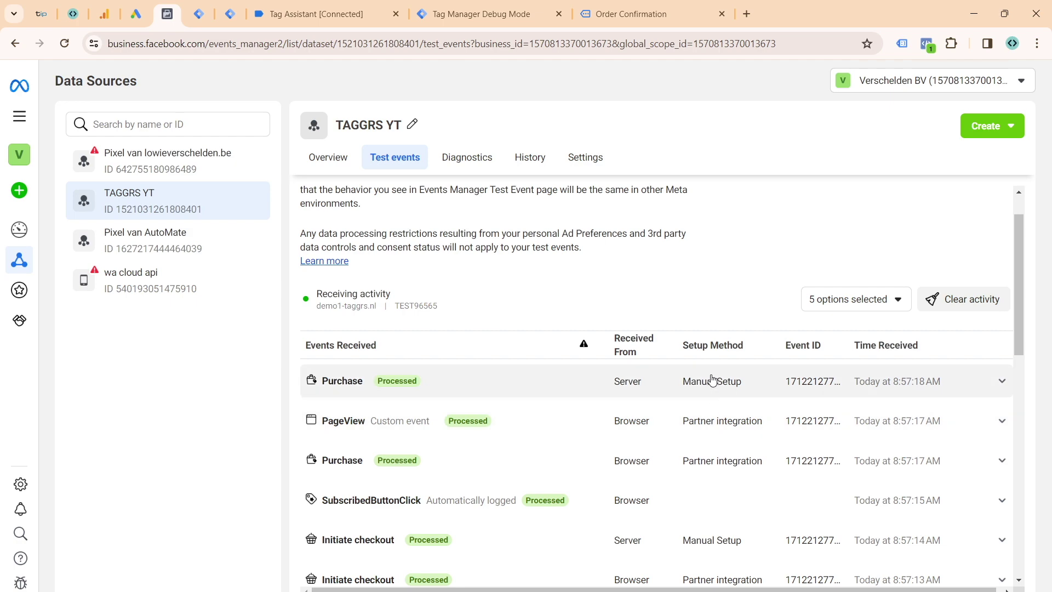
- Review the received events list, expand the server Purchase event, and copy the part of its event ID after the underscore
scroll(718, 466, "down", 4)
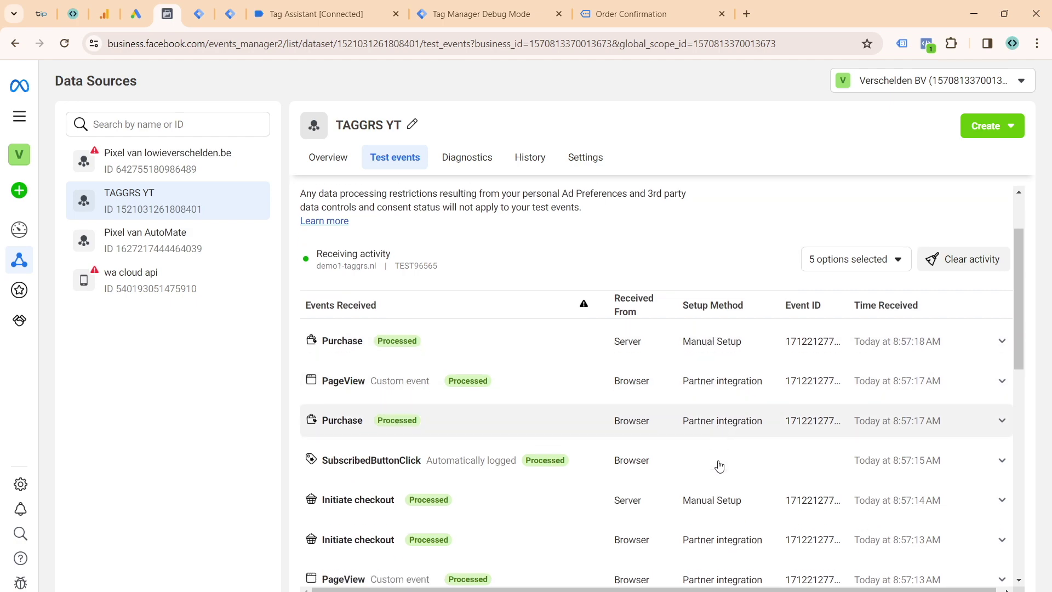
scroll(721, 458, "down", 8)
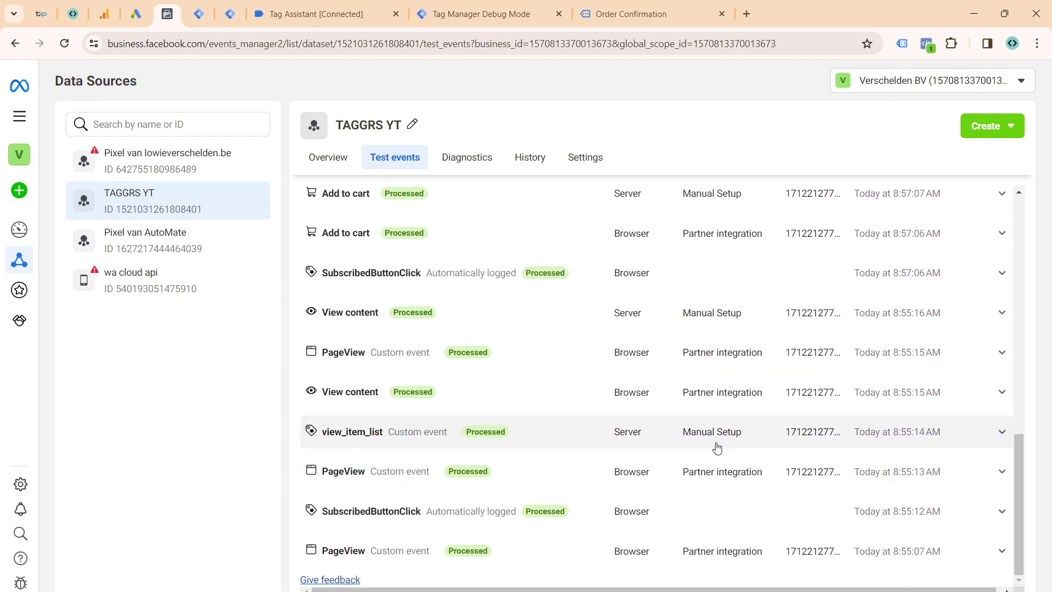
scroll(691, 493, "up", 11)
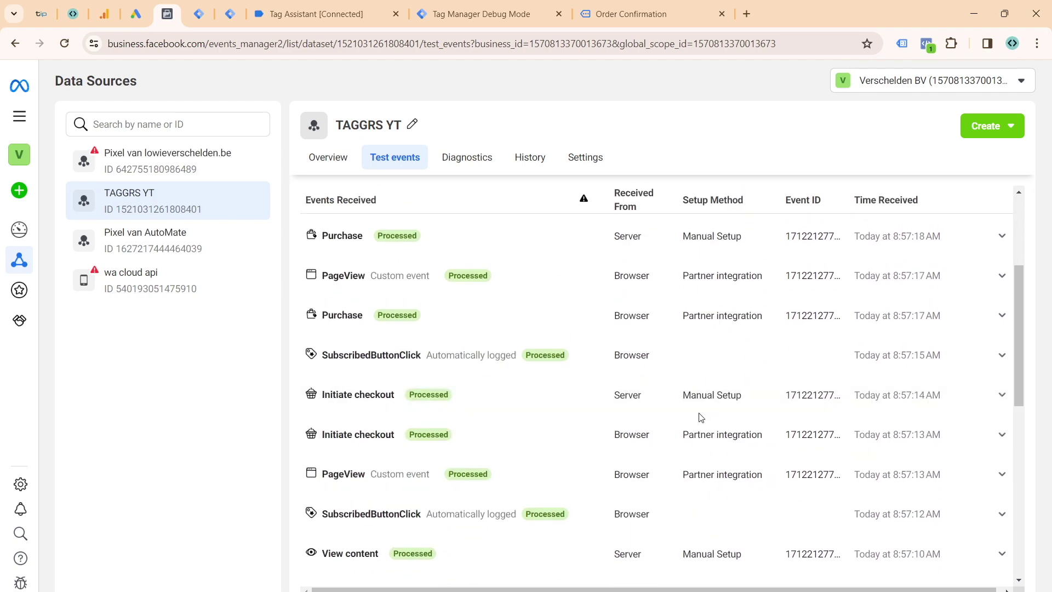
left_click_drag(717, 373, 722, 373)
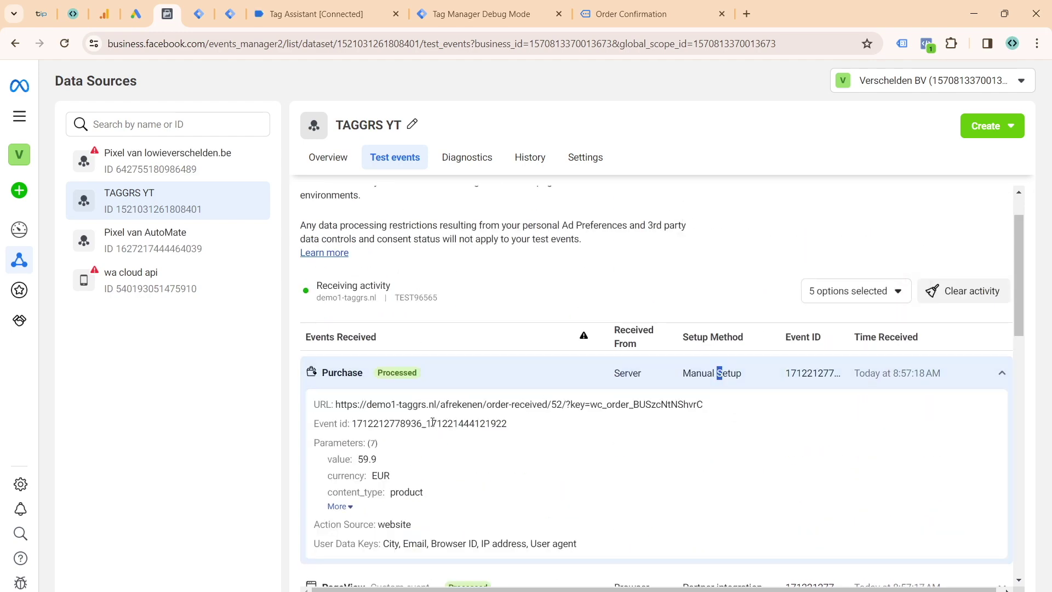
left_click_drag(429, 424, 507, 432)
key("ctrl+c")
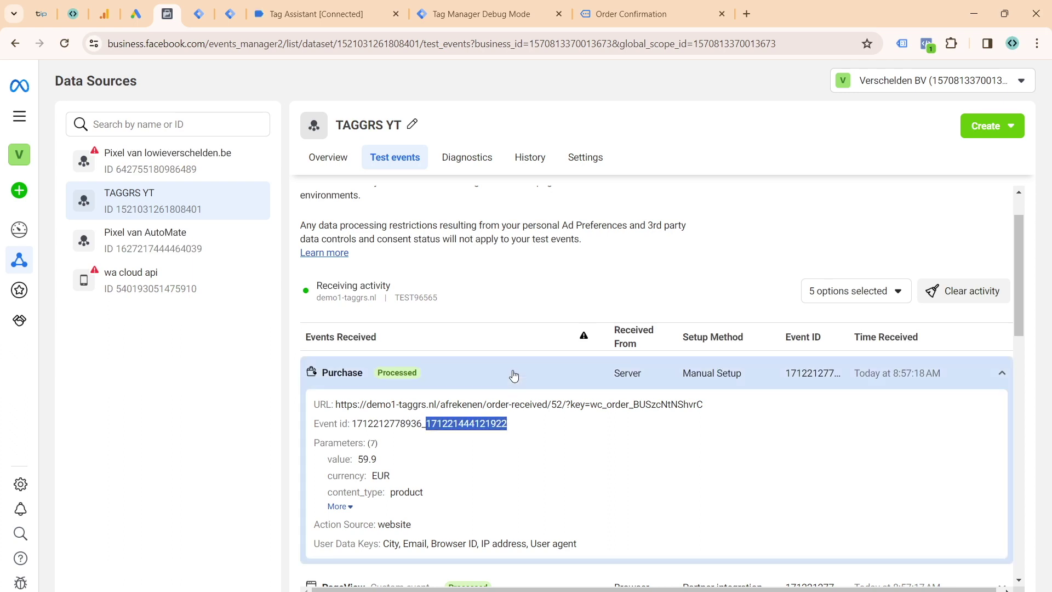
- Expand the browser Purchase event instead and search the page for the copied event ID, closing both the event and the search
left_click(509, 375)
left_click(488, 441)
key("ctrl+f")
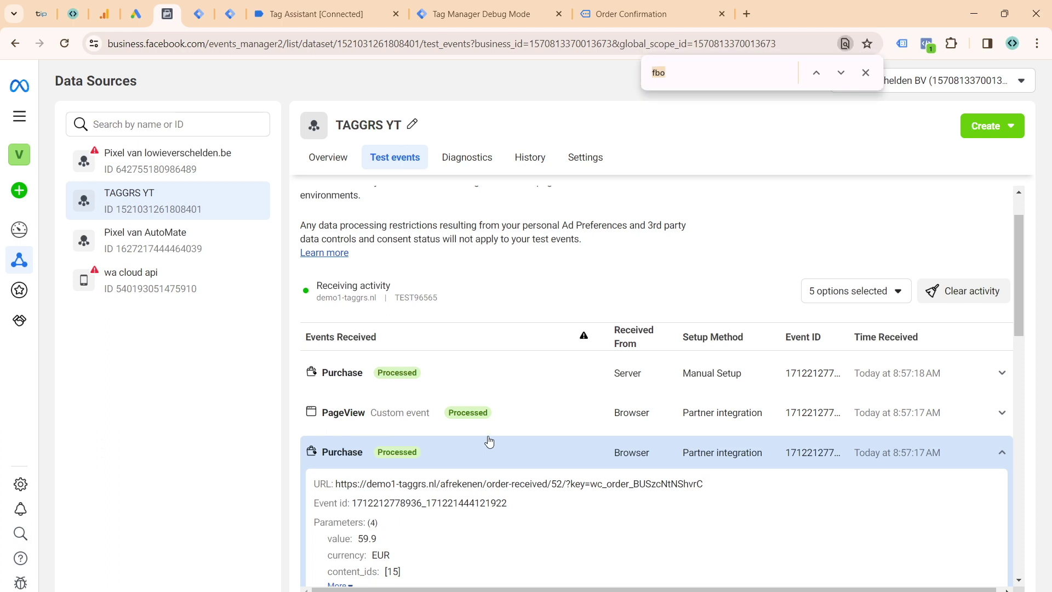
key("ctrl+v")
left_click(712, 451)
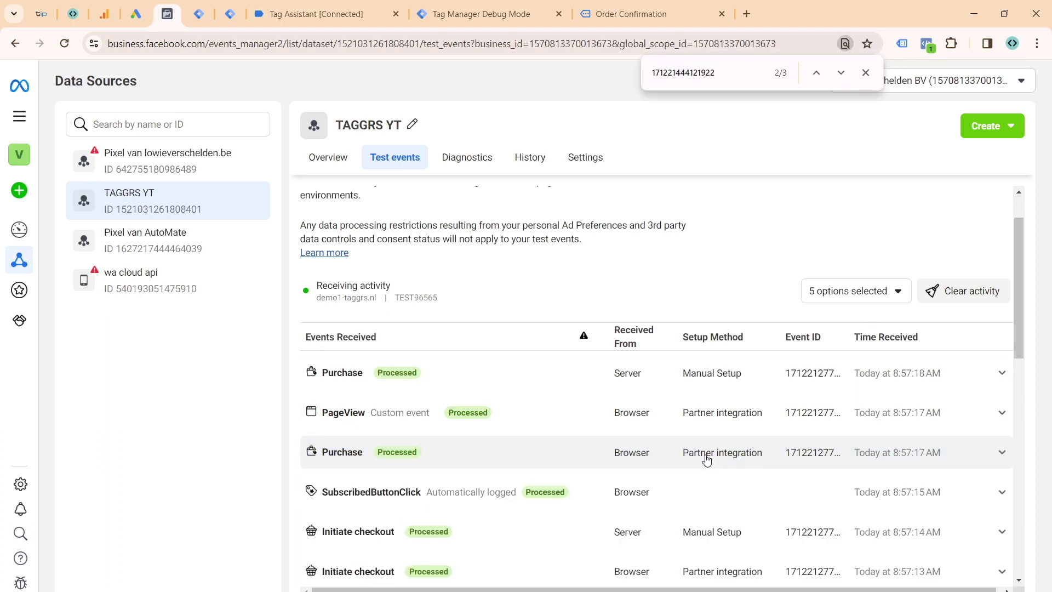
left_click(866, 72)
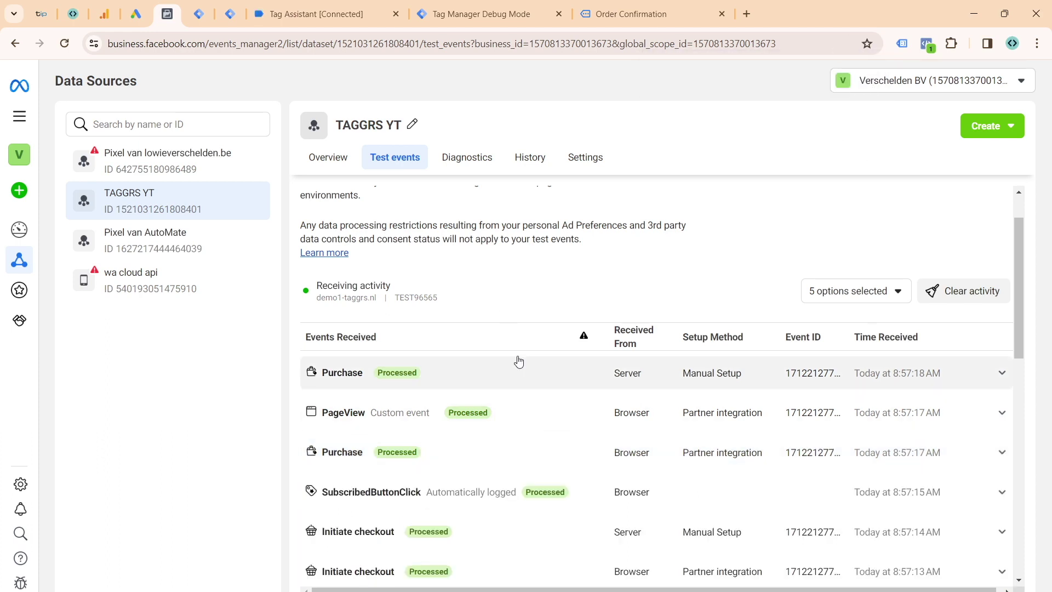
- Examine the server Purchase event's user data keys and full parameter list, and collapse its details
left_click(515, 364)
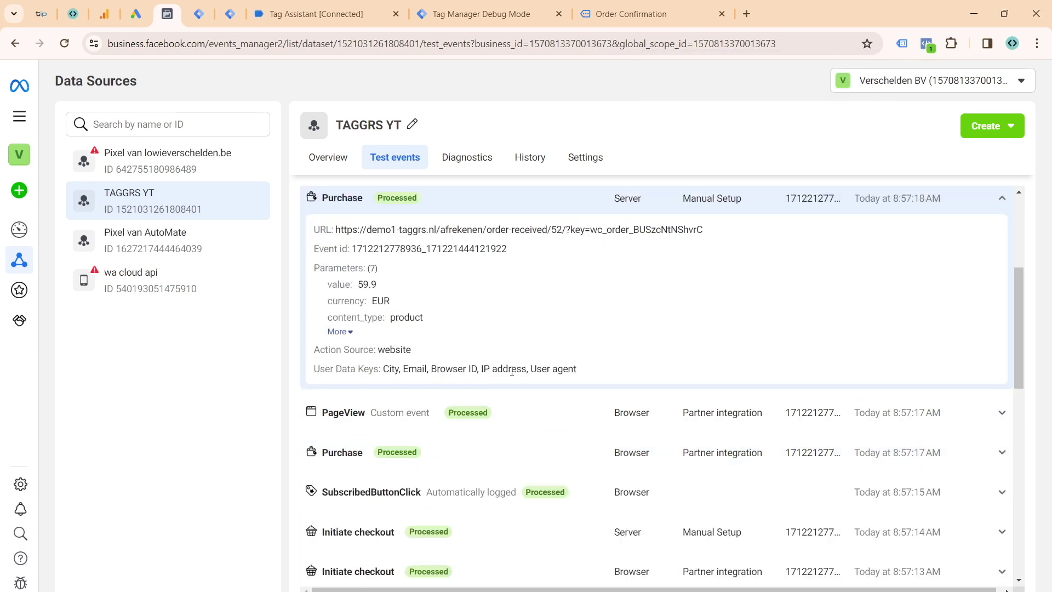
double_click(388, 369)
double_click(414, 369)
double_click(471, 369)
double_click(493, 369)
left_click(340, 331)
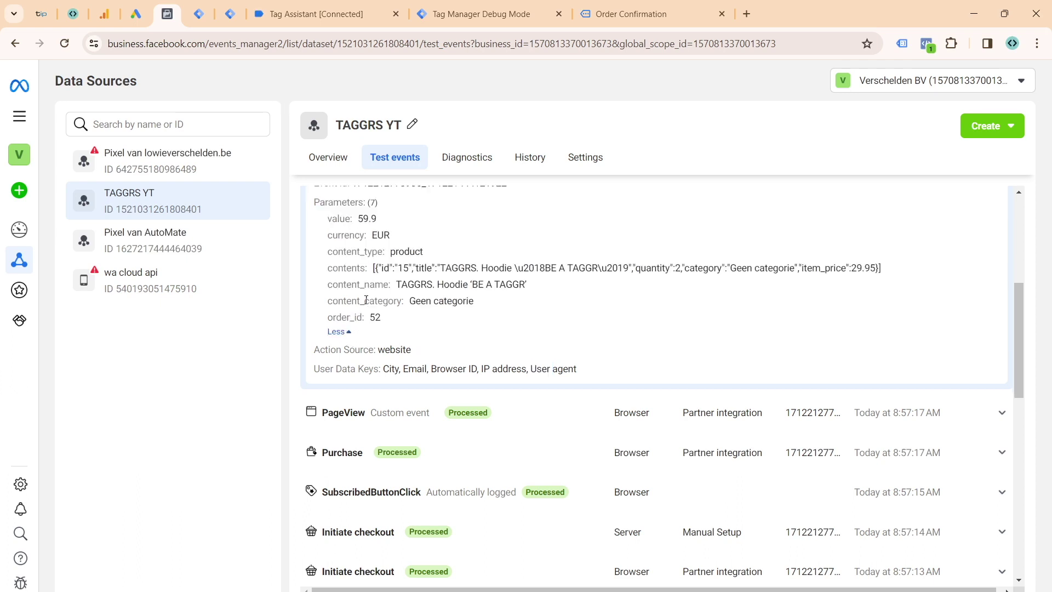
scroll(412, 321, "up", 1)
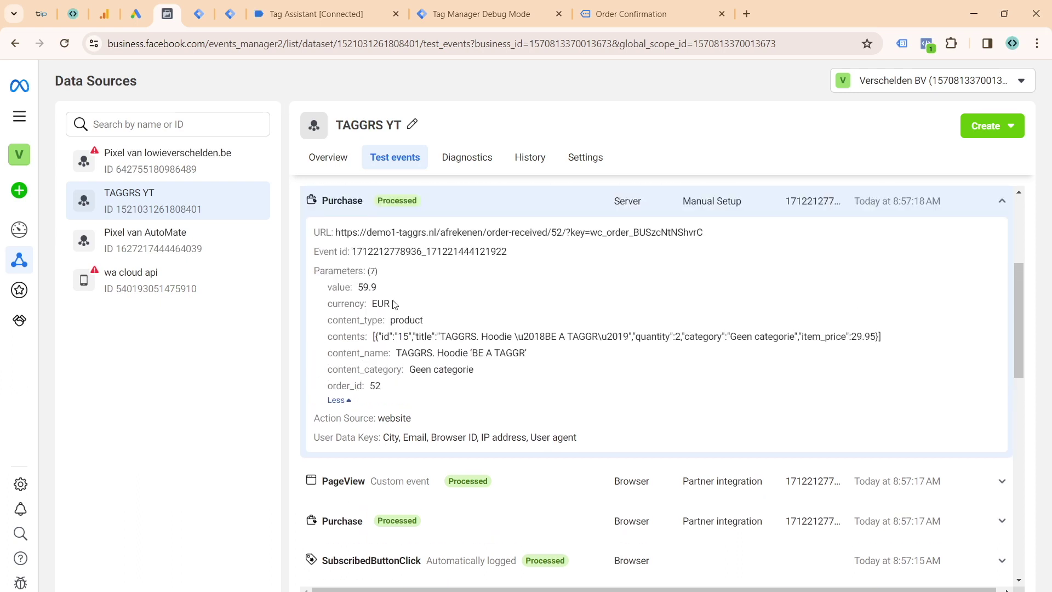
left_click(930, 203)
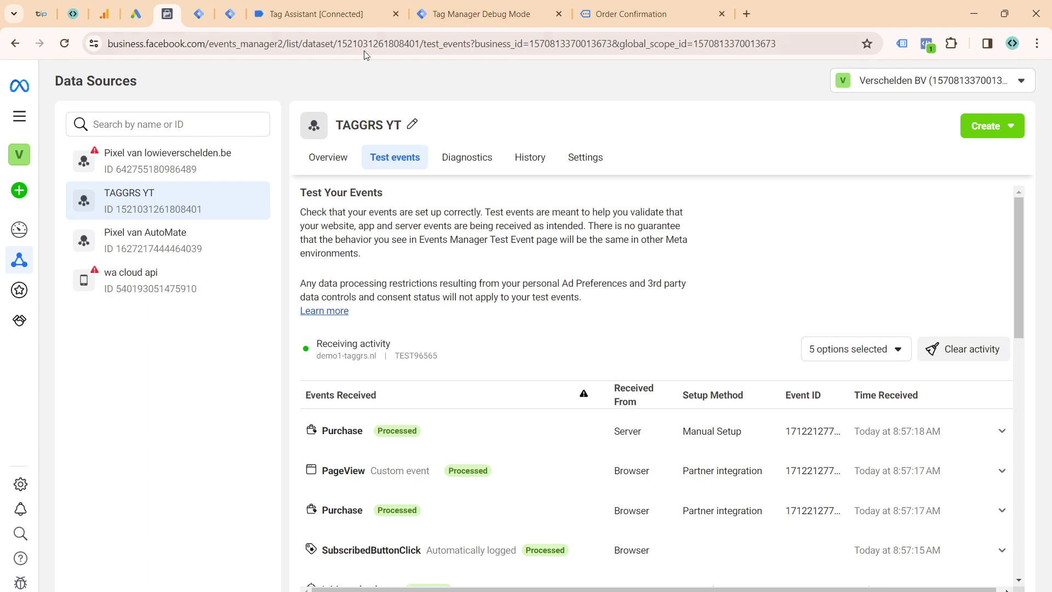
- Switch to Tag Manager and compare the Facebook tags in the web container with those in the server container
left_click(201, 15)
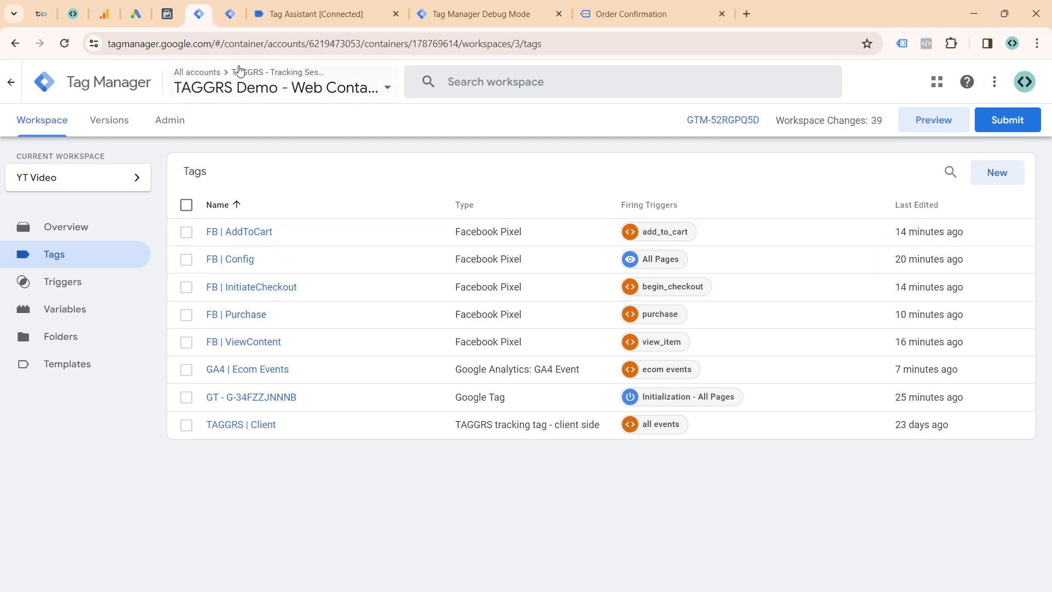
left_click(229, 15)
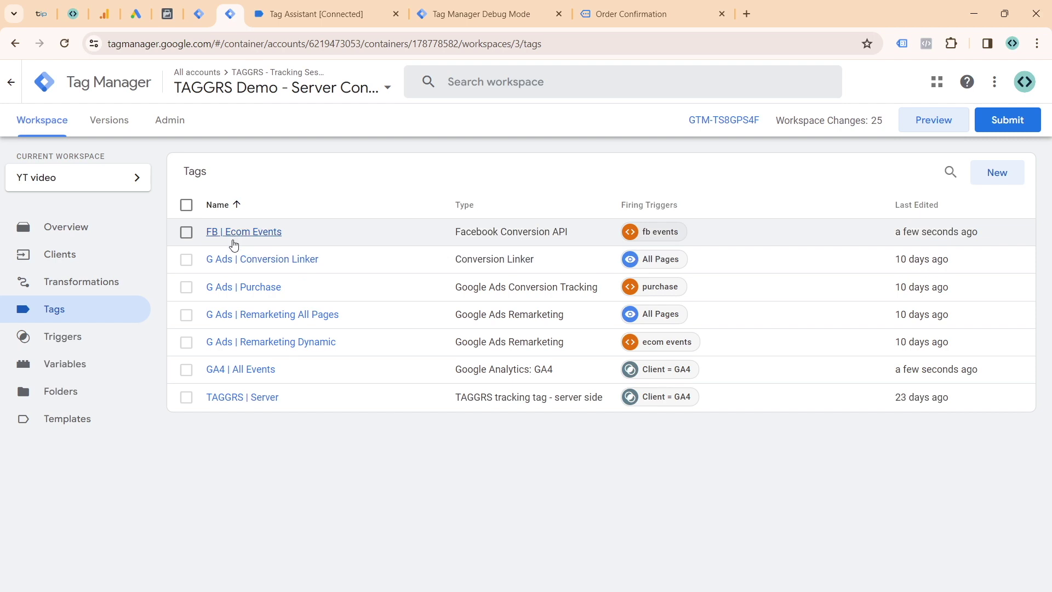
left_click(199, 14)
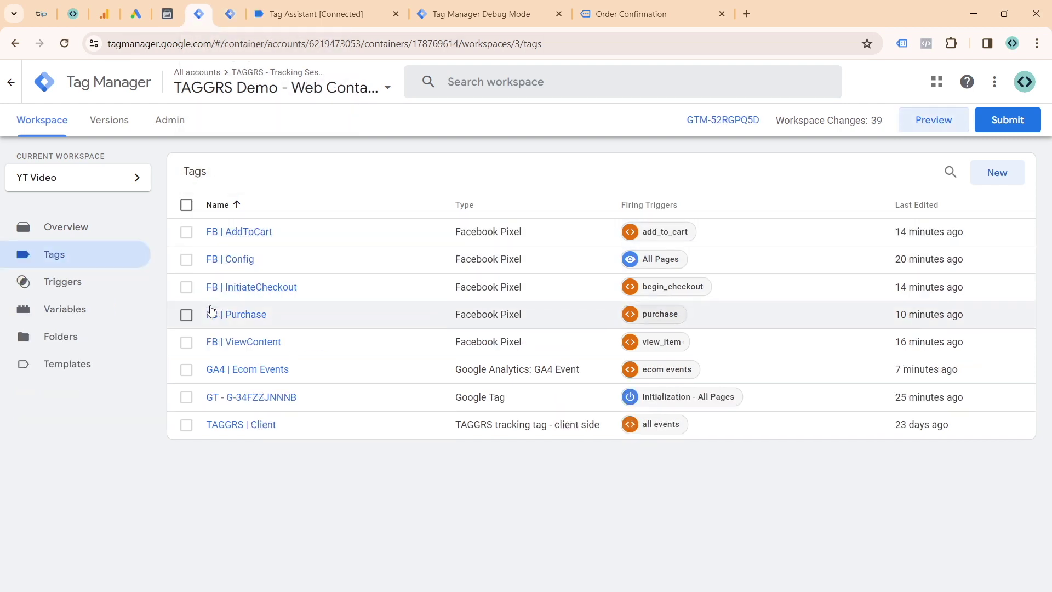
left_click(229, 16)
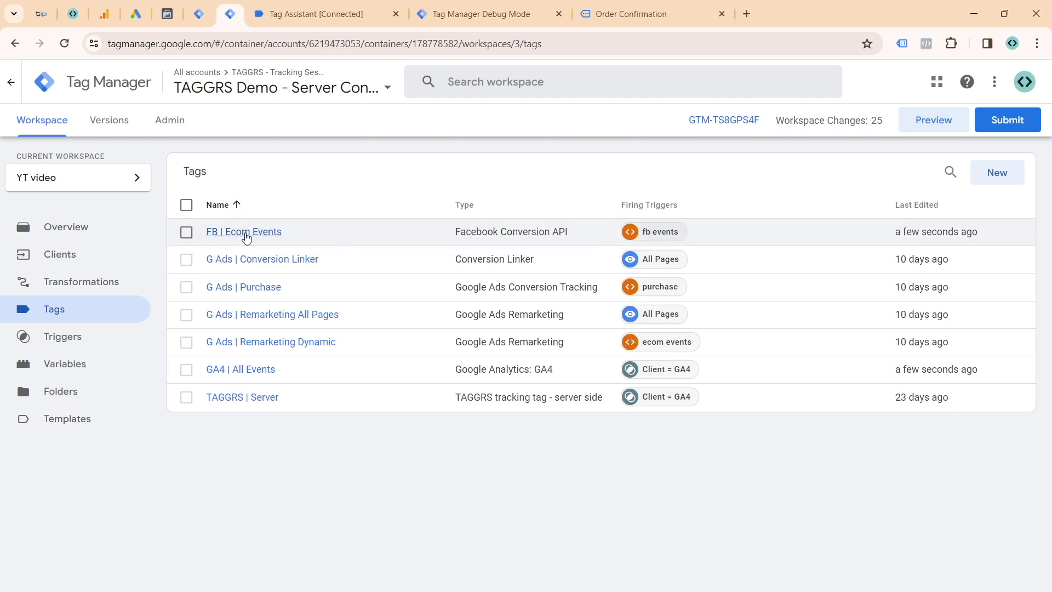
- Review the FB | Ecom Events tag's event ID override and user data settings in the server container, and close the tag
left_click(246, 235)
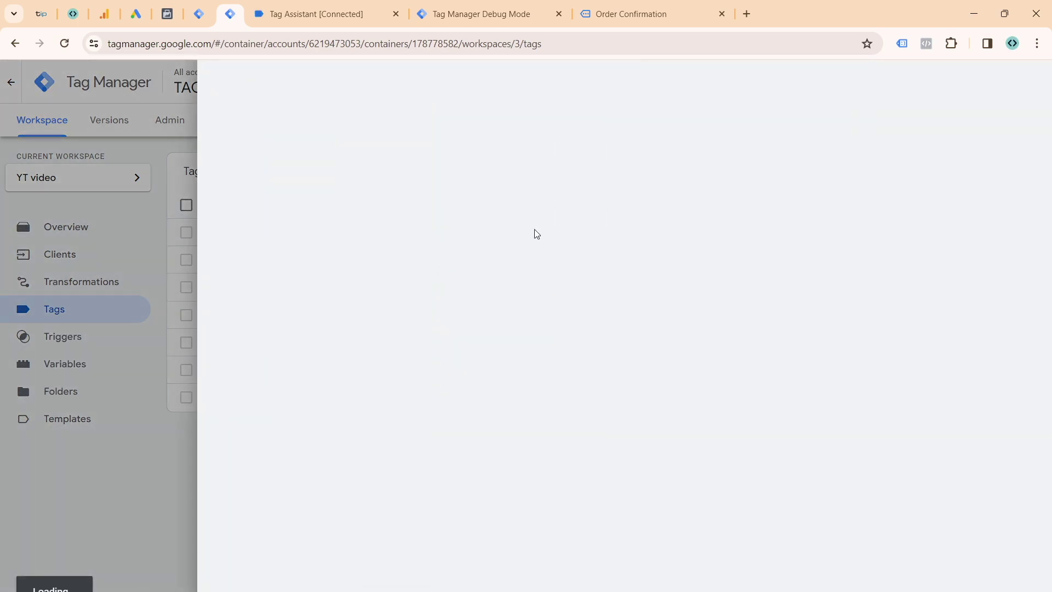
scroll(461, 268, "down", 5)
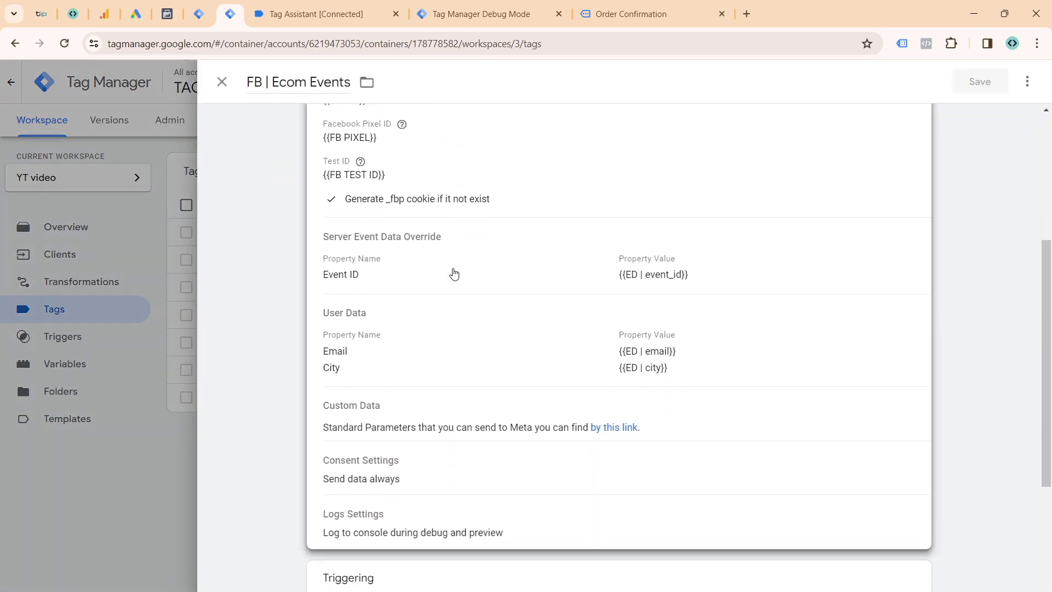
left_click(193, 365)
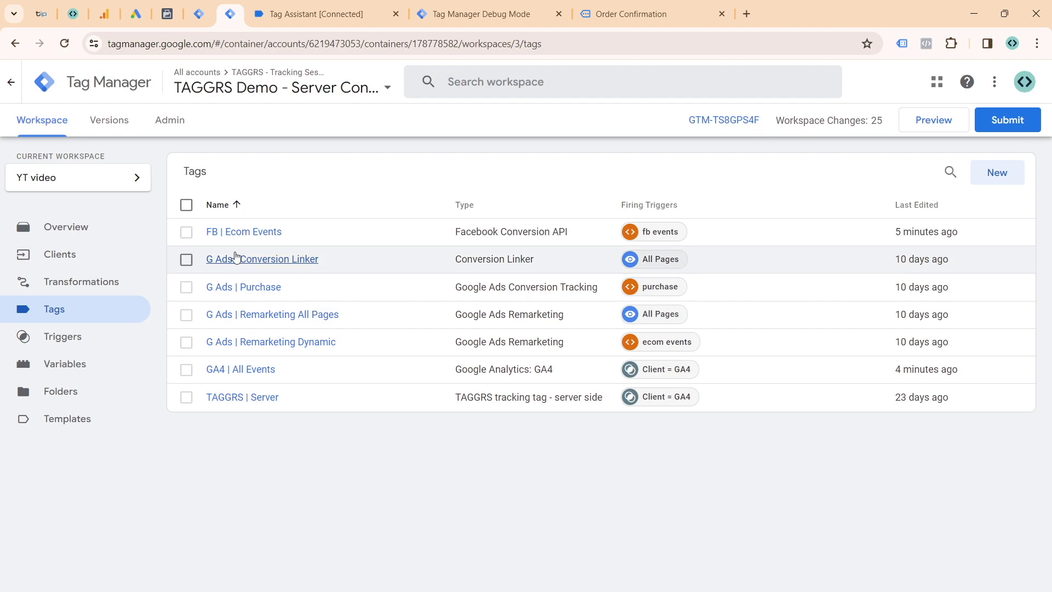